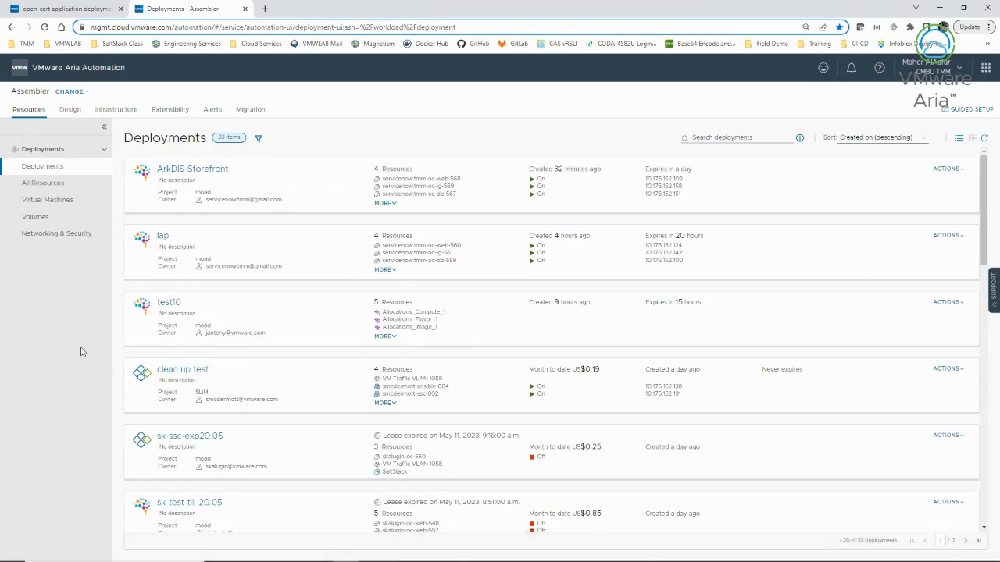
Delete the windows and avuer templates from the Assembler design templates list.
{"action": "left_click", "coordinate": [69, 114]}
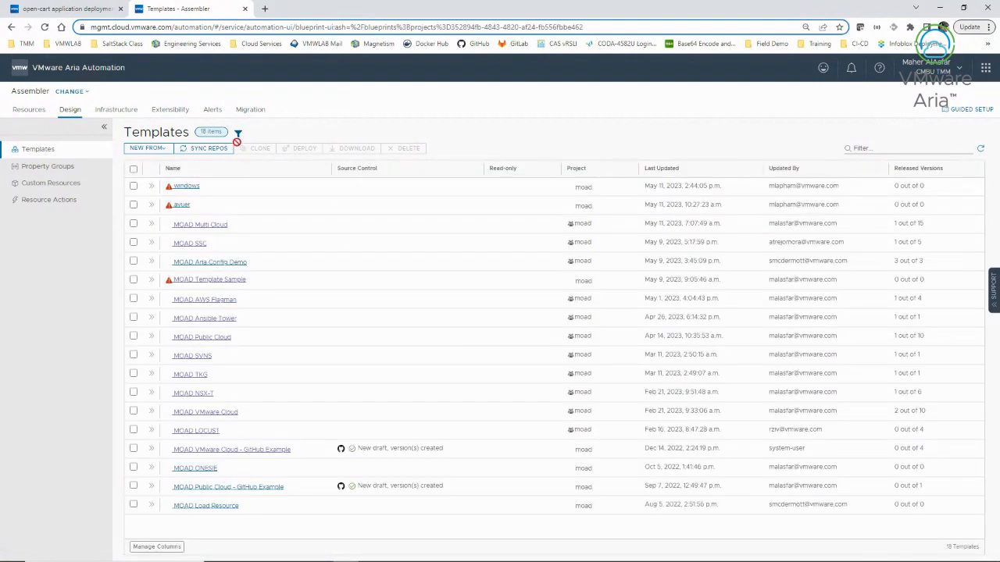
{"action": "left_click", "coordinate": [134, 186]}
{"action": "left_click", "coordinate": [133, 205]}
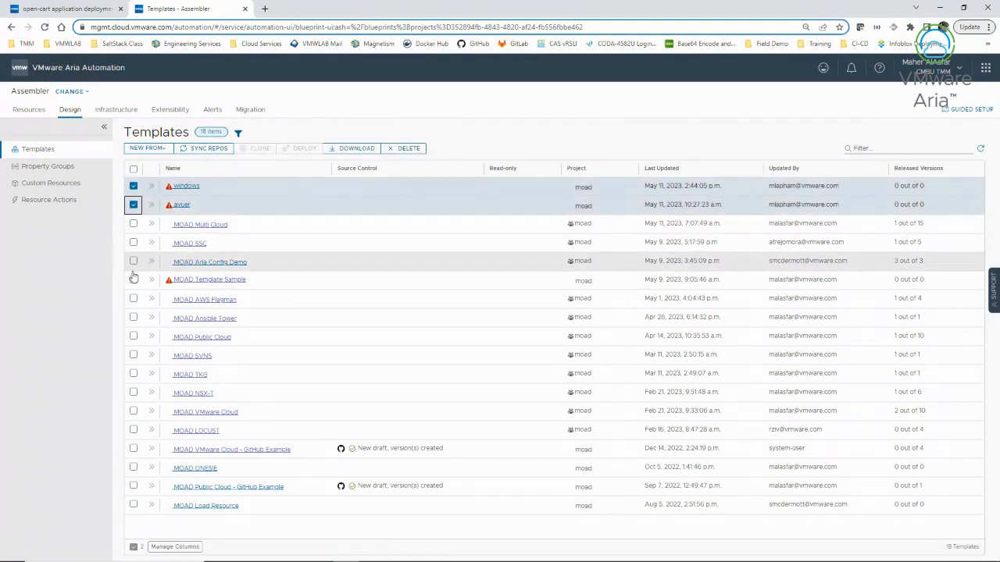
{"action": "left_click", "coordinate": [404, 148]}
{"action": "left_click", "coordinate": [603, 367]}
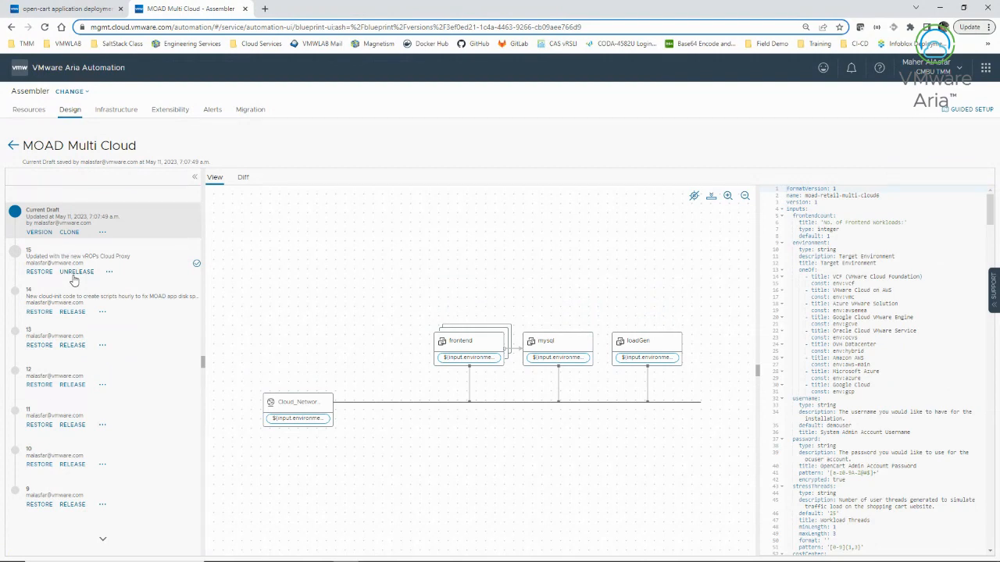
Switch to the Service Broker service and look through its project list and catalog items.
{"action": "left_click", "coordinate": [75, 92]}
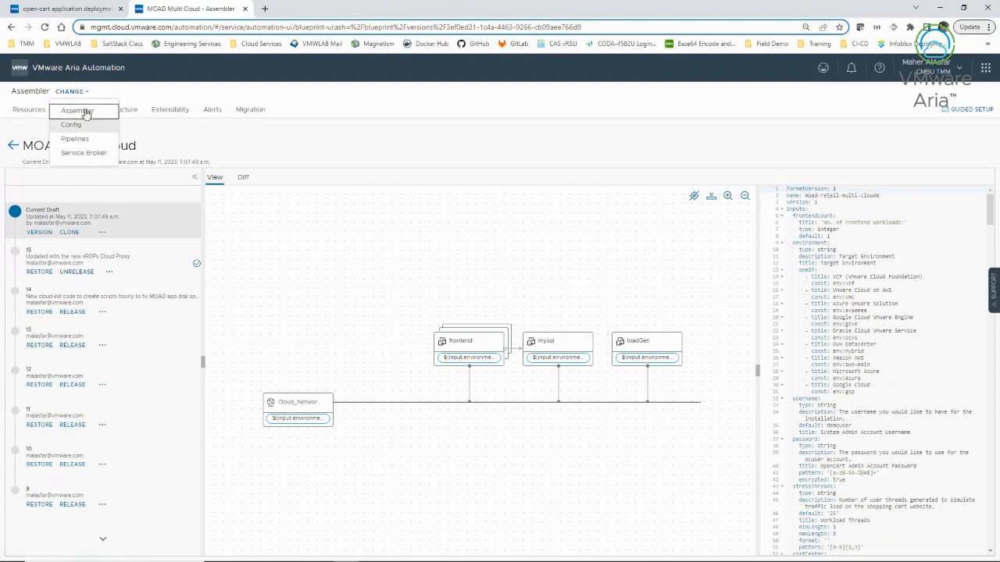
{"action": "left_click", "coordinate": [75, 153]}
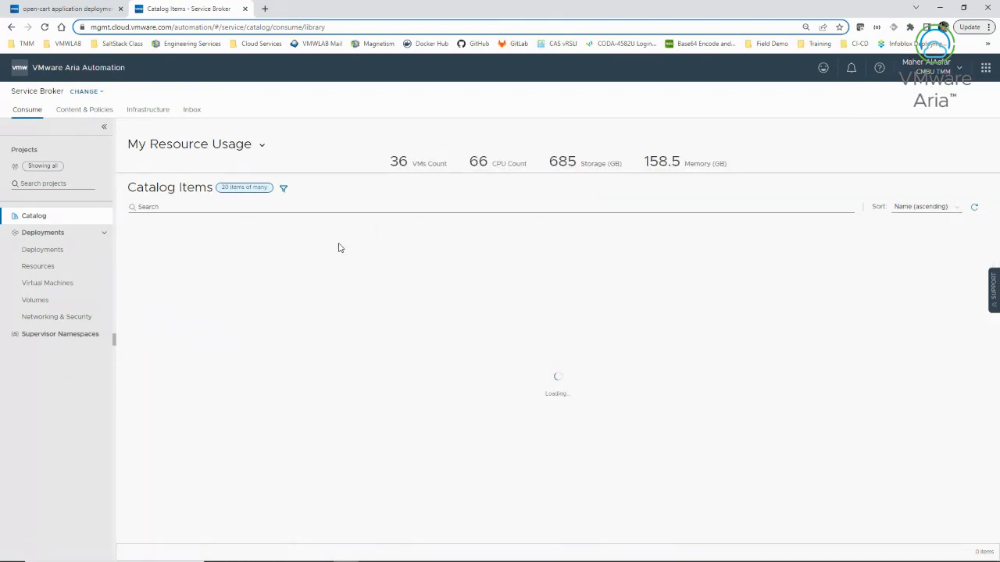
{"action": "left_click", "coordinate": [54, 183]}
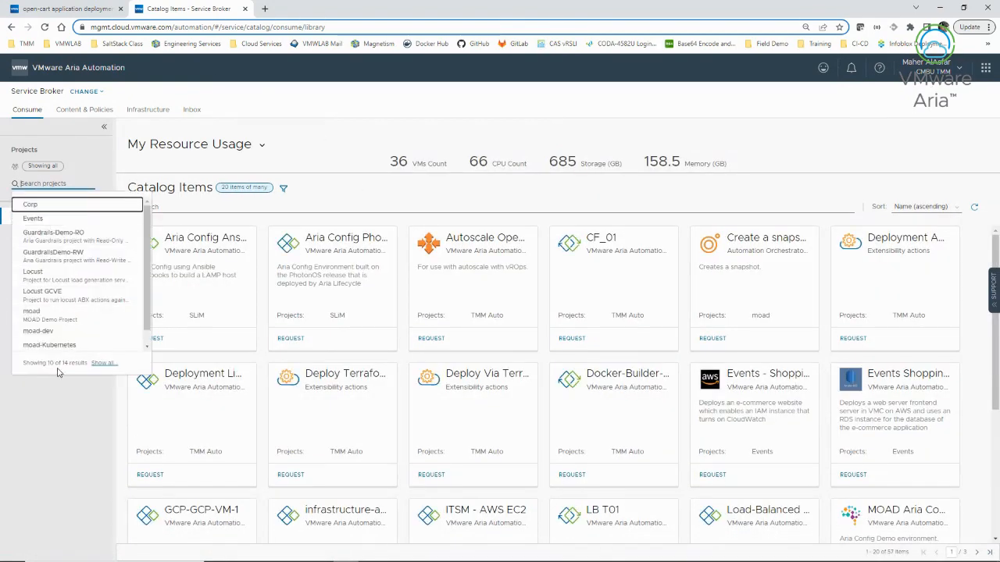
{"action": "scroll", "coordinate": [86, 281], "scroll_direction": "down", "scroll_amount": 1}
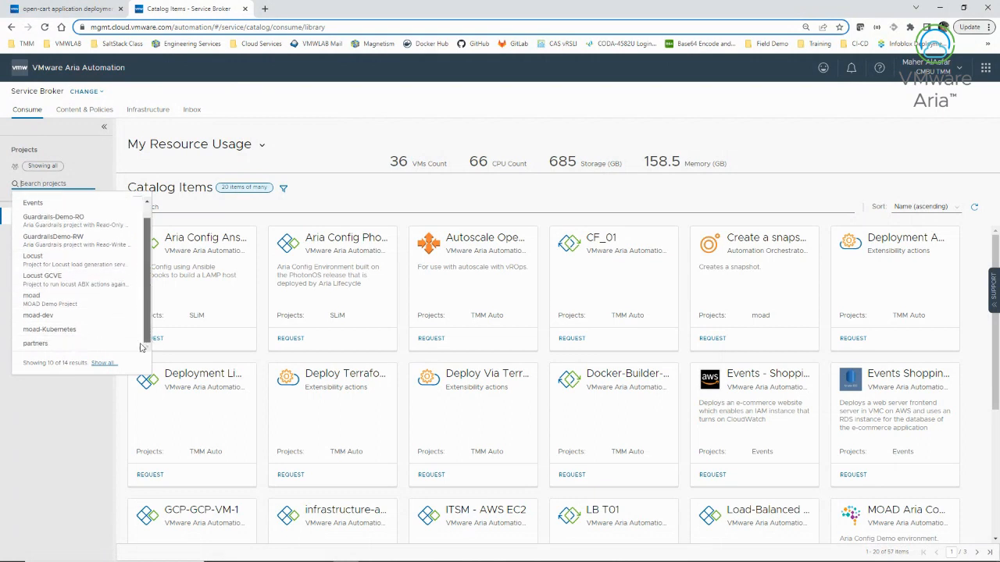
{"action": "left_click", "coordinate": [119, 408]}
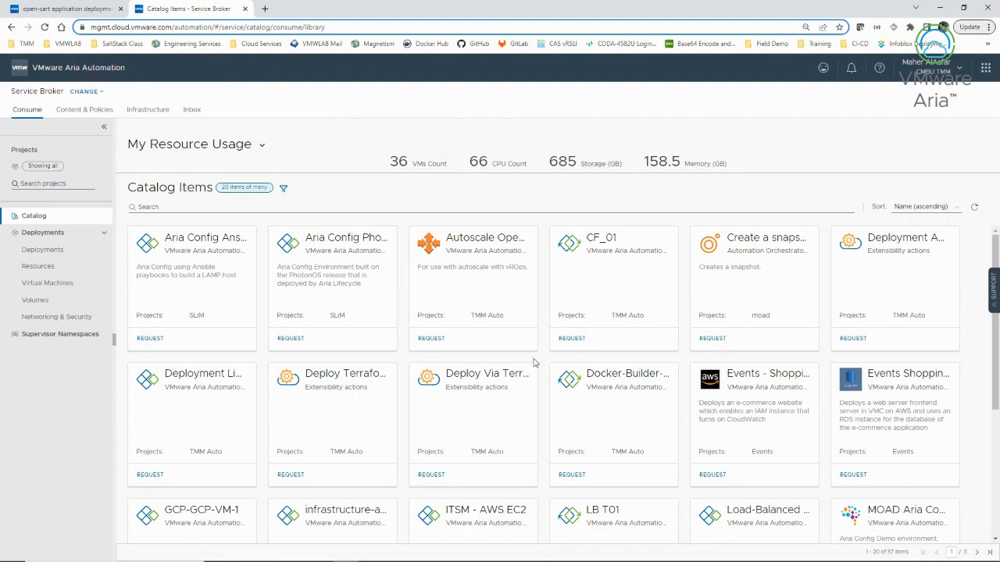
{"action": "scroll", "coordinate": [503, 338], "scroll_direction": "down", "scroll_amount": 5}
{"action": "scroll", "coordinate": [414, 352], "scroll_direction": "up", "scroll_amount": 5}
Filter the Service Broker catalog items to the moad project.
{"action": "left_click", "coordinate": [39, 181]}
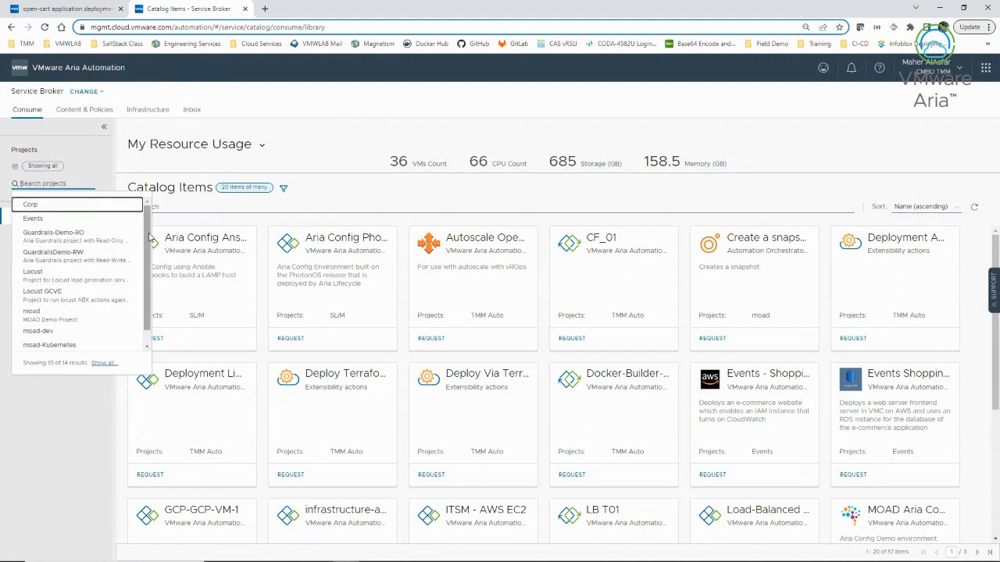
{"action": "scroll", "coordinate": [149, 250], "scroll_direction": "down", "scroll_amount": 1}
{"action": "left_click", "coordinate": [27, 300]}
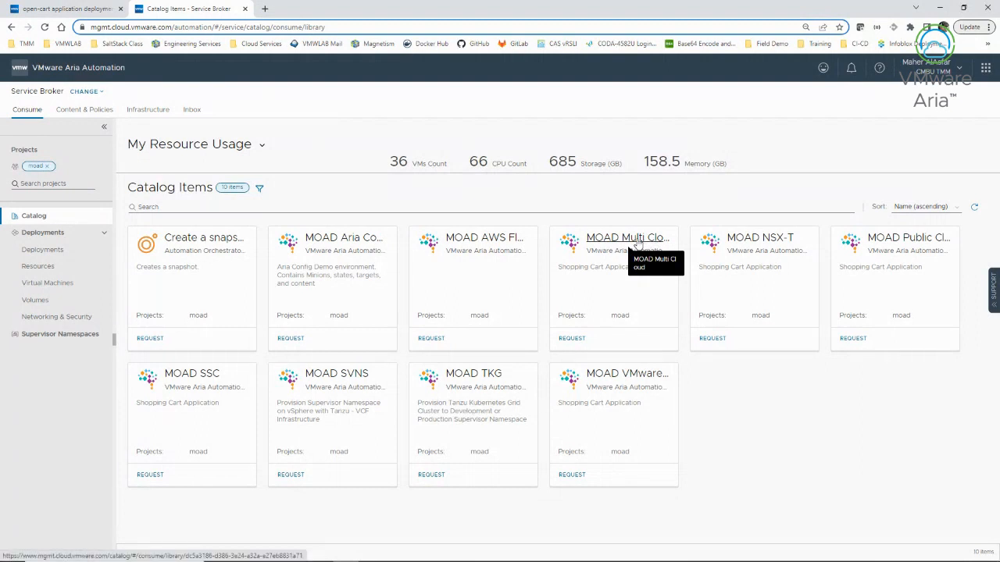
Review the MOAD Multi Cloud request form and its version choices, and cancel the request.
{"action": "left_click", "coordinate": [570, 338]}
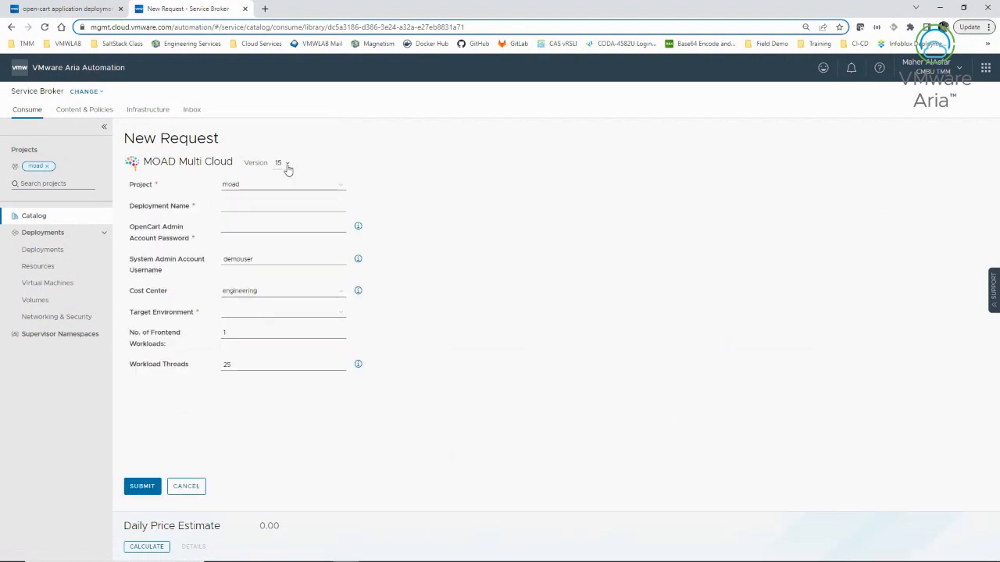
{"action": "left_click", "coordinate": [283, 164]}
{"action": "left_click", "coordinate": [188, 487]}
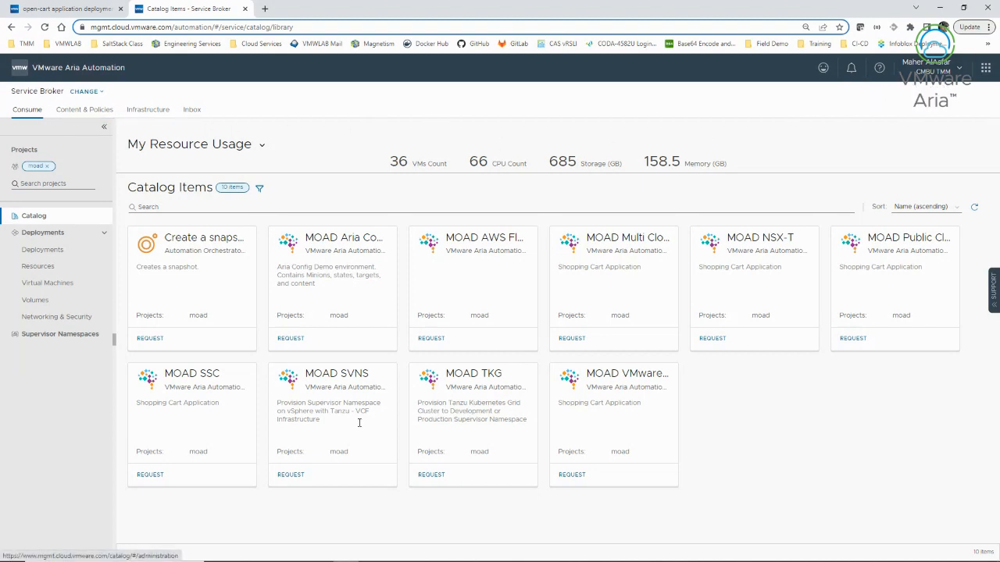
Read the Automation key concept definitions from the consumer's Service Broker overview and close them.
{"action": "left_click_drag", "start_coordinate": [360, 426], "coordinate": [388, 492]}
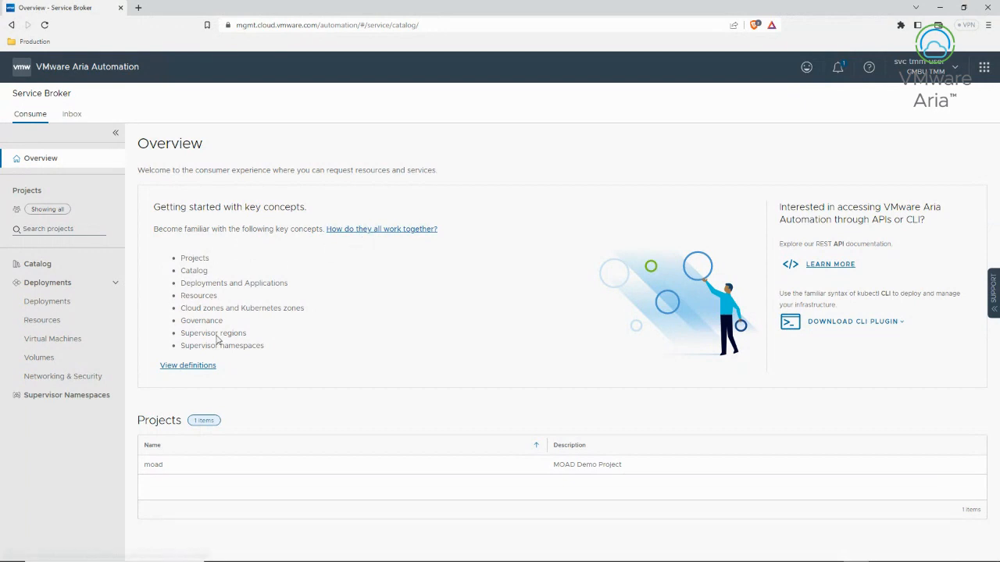
{"action": "left_click", "coordinate": [186, 367]}
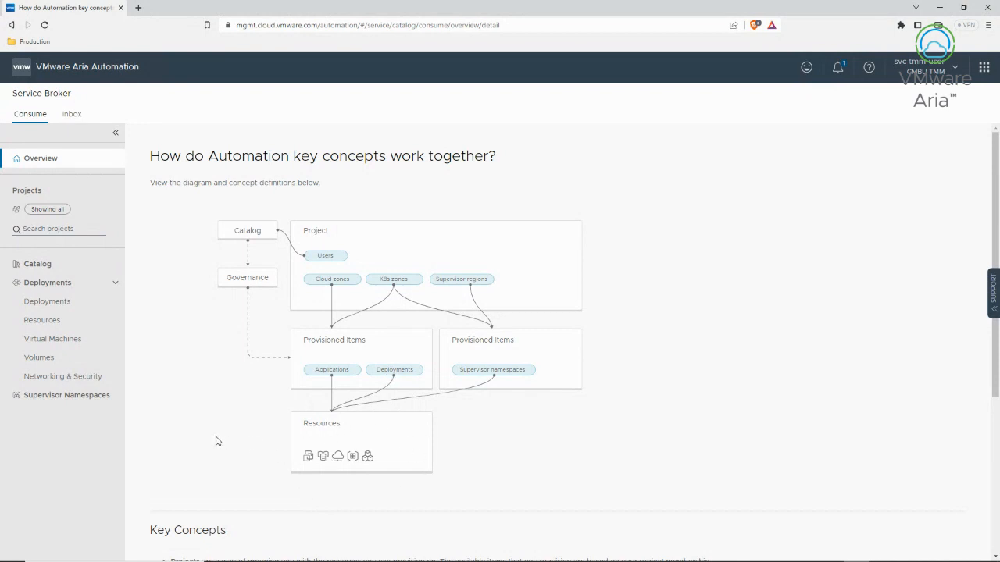
{"action": "scroll", "coordinate": [227, 442], "scroll_direction": "down", "scroll_amount": 3}
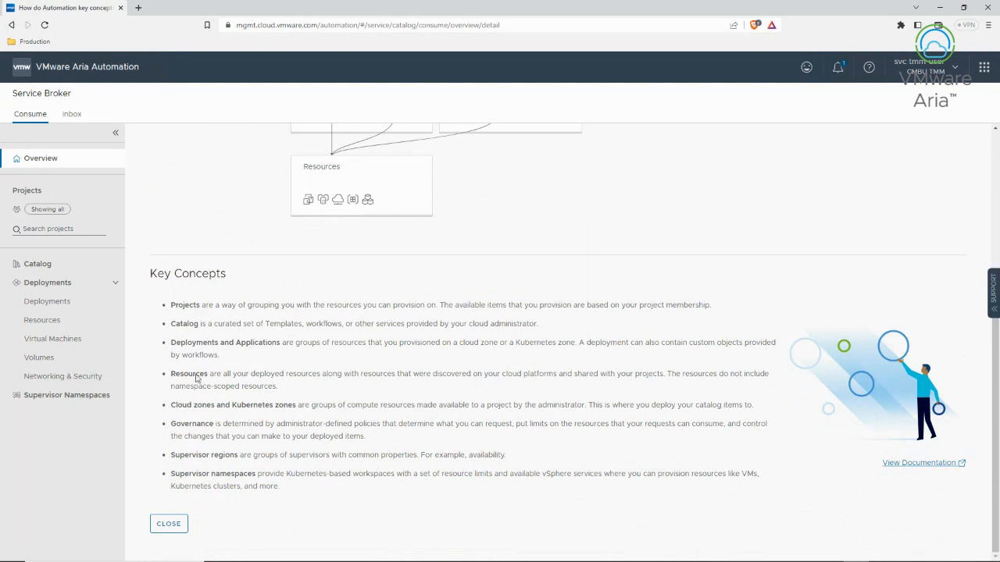
{"action": "left_click", "coordinate": [167, 525]}
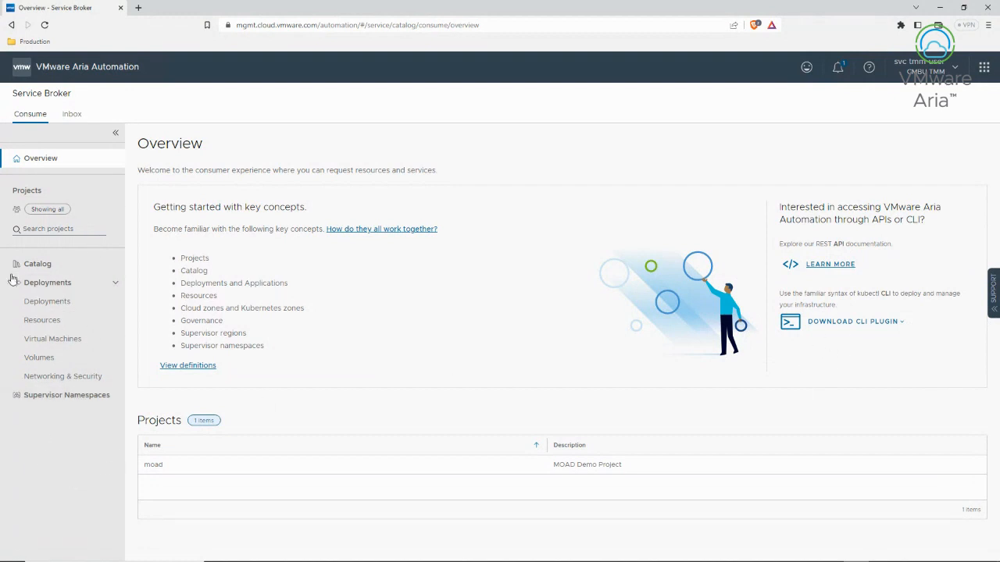
View the consumer's catalog items and project list, and return to the administrator's Chrome window.
{"action": "left_click", "coordinate": [45, 268]}
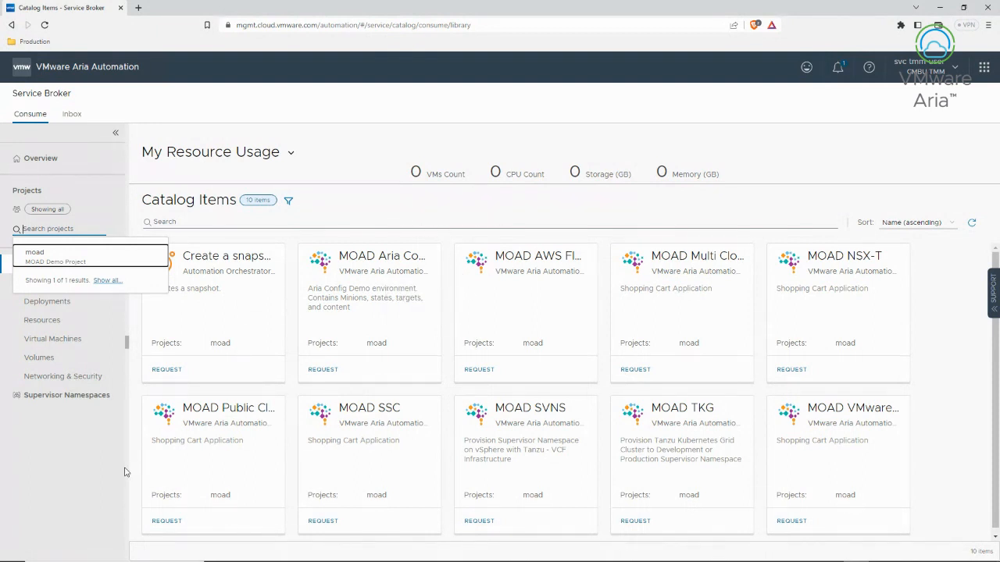
{"action": "left_click", "coordinate": [87, 454]}
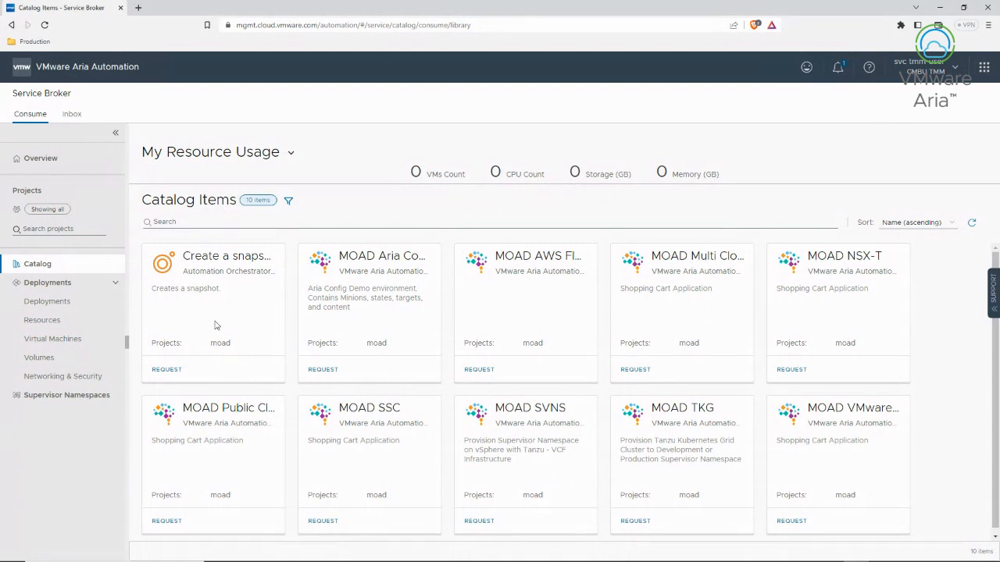
{"action": "left_click", "coordinate": [346, 552]}
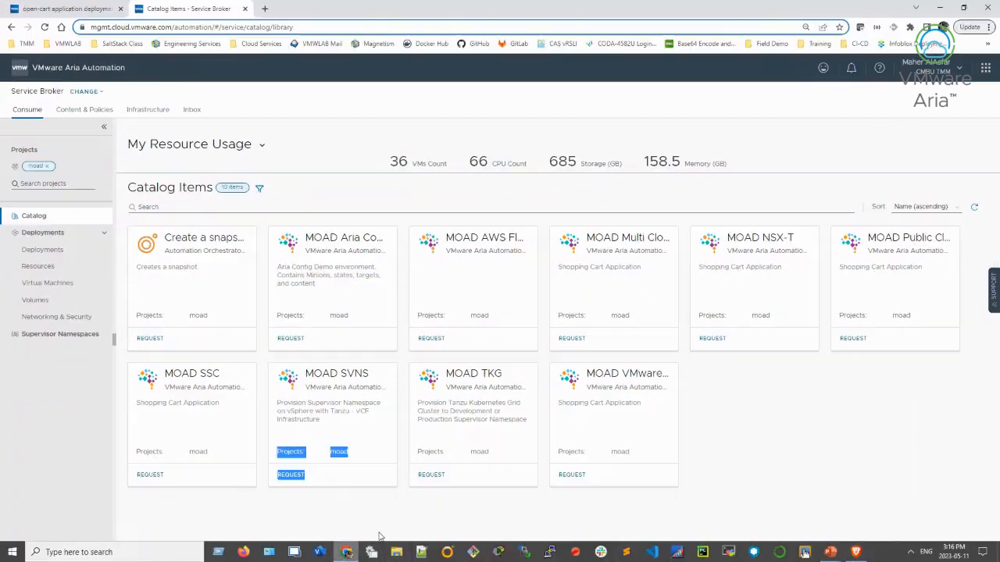
Open the Service Broker content sources, examine the new Extensibility actions source form, and cancel it.
{"action": "left_click", "coordinate": [73, 111]}
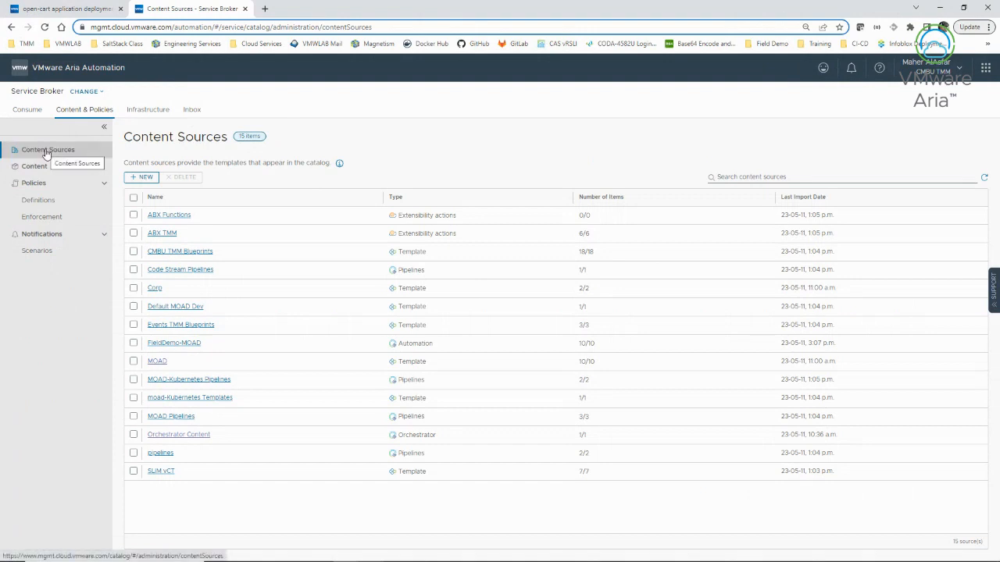
{"action": "left_click", "coordinate": [139, 178]}
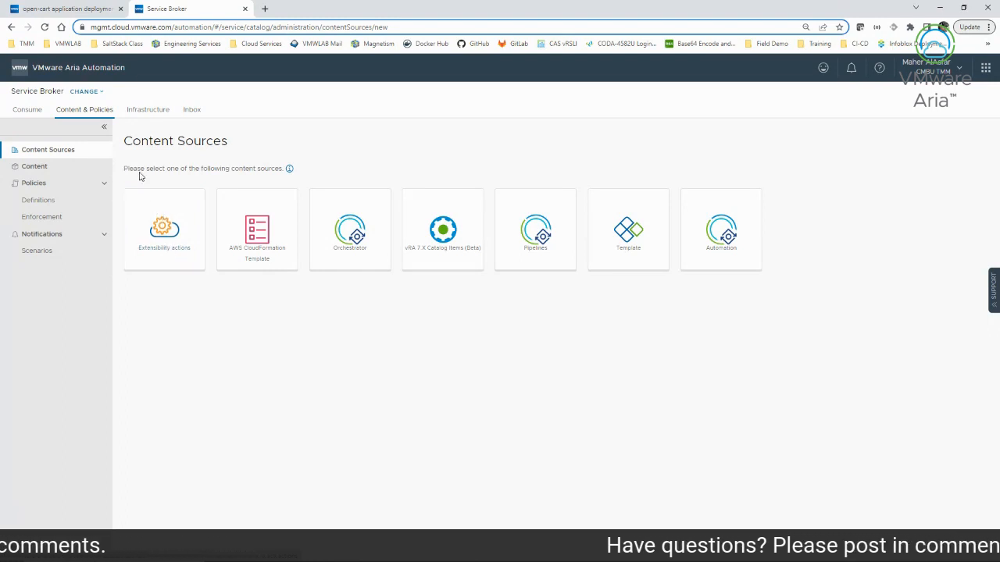
{"action": "left_click", "coordinate": [164, 234]}
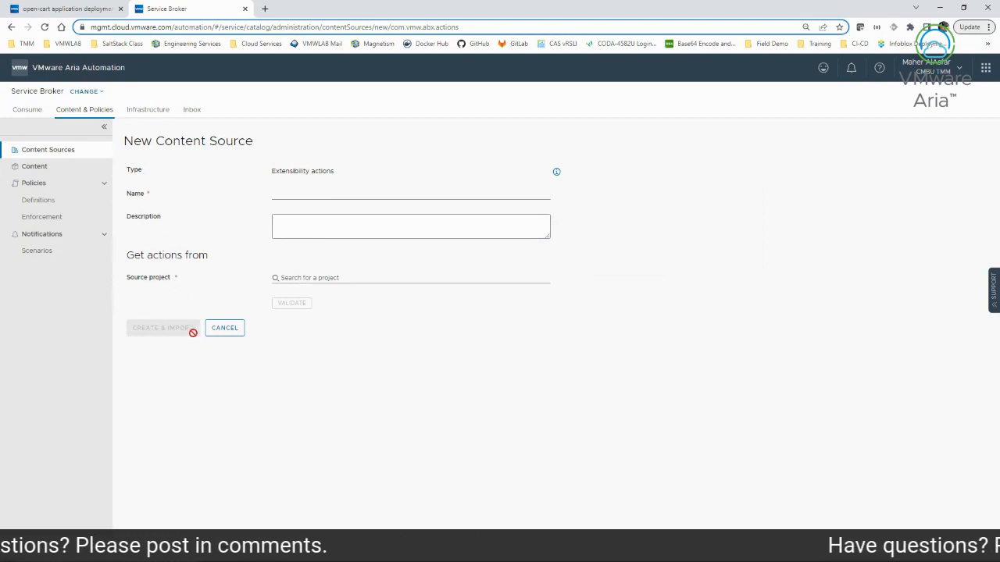
{"action": "left_click", "coordinate": [224, 327]}
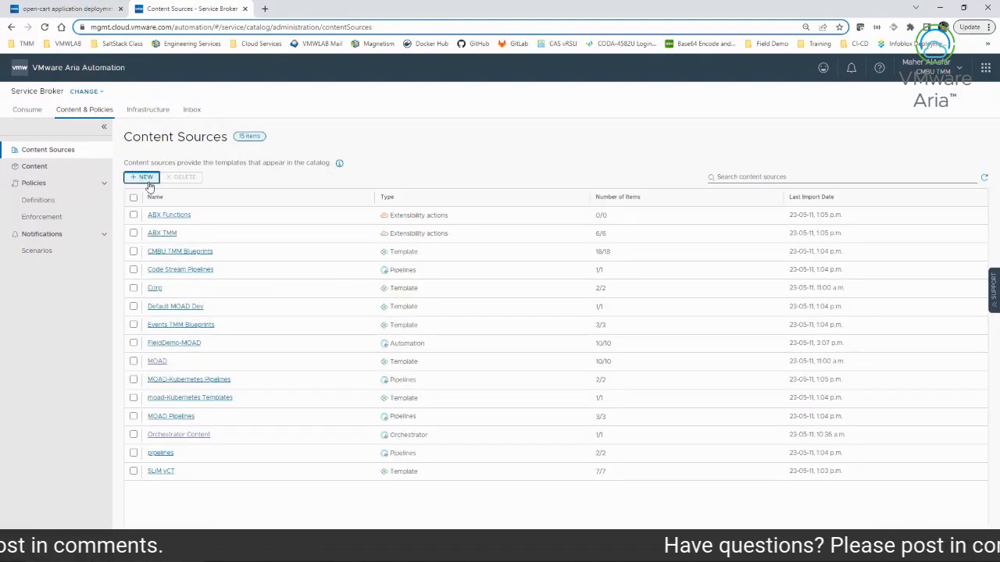
Examine a new AWS CloudFormation Template source's bucket access options, choose AWS Main TMM as the deployment account, and cancel the form.
{"action": "left_click", "coordinate": [149, 184]}
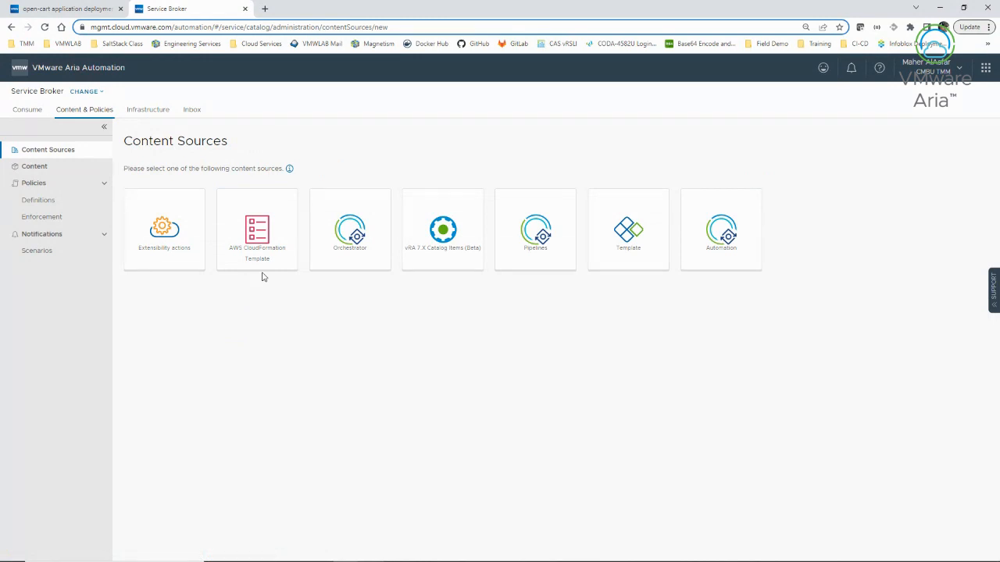
{"action": "left_click", "coordinate": [261, 234]}
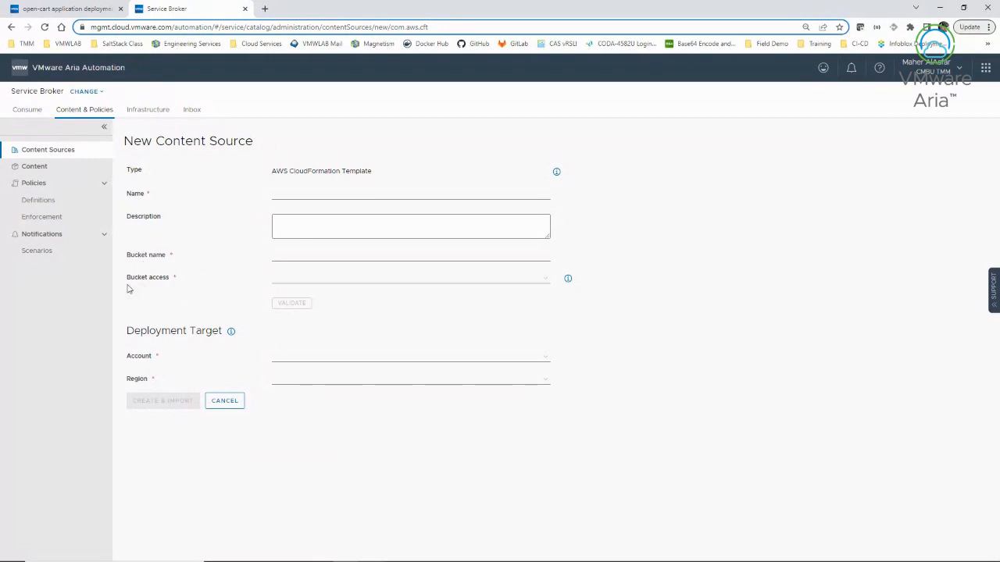
{"action": "left_click", "coordinate": [280, 282]}
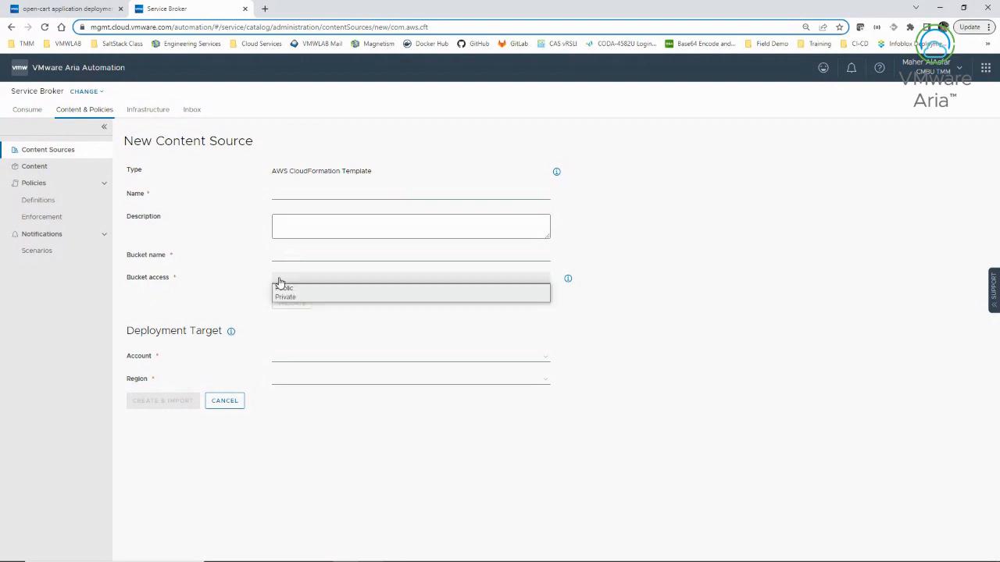
{"action": "left_click", "coordinate": [200, 287]}
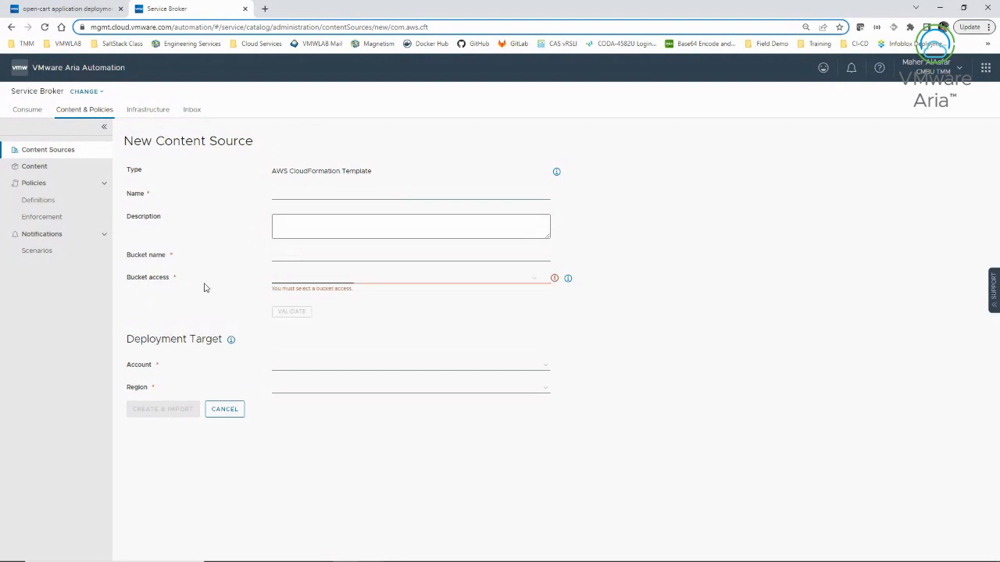
{"action": "left_click", "coordinate": [294, 368]}
{"action": "left_click", "coordinate": [290, 376]}
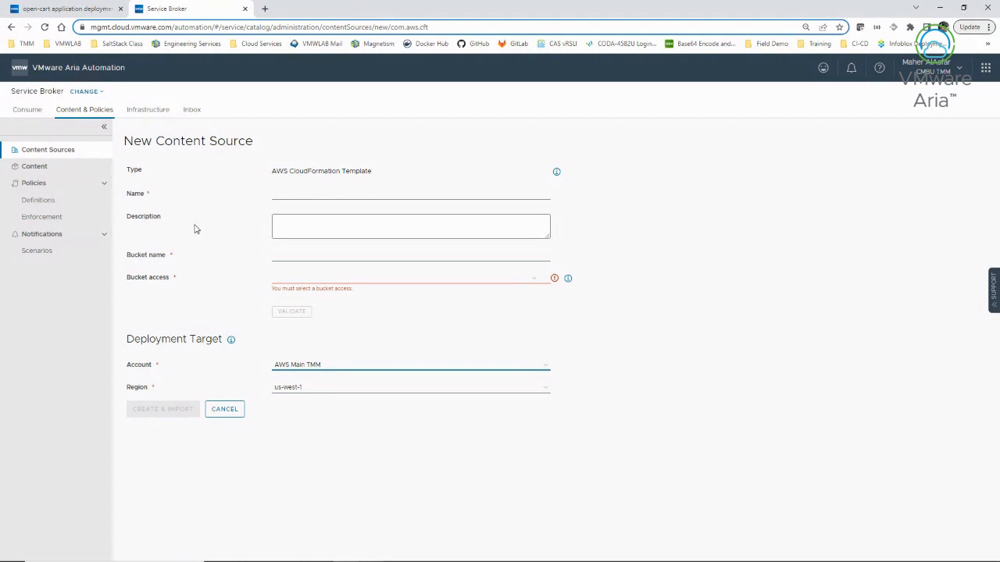
{"action": "left_click", "coordinate": [225, 410]}
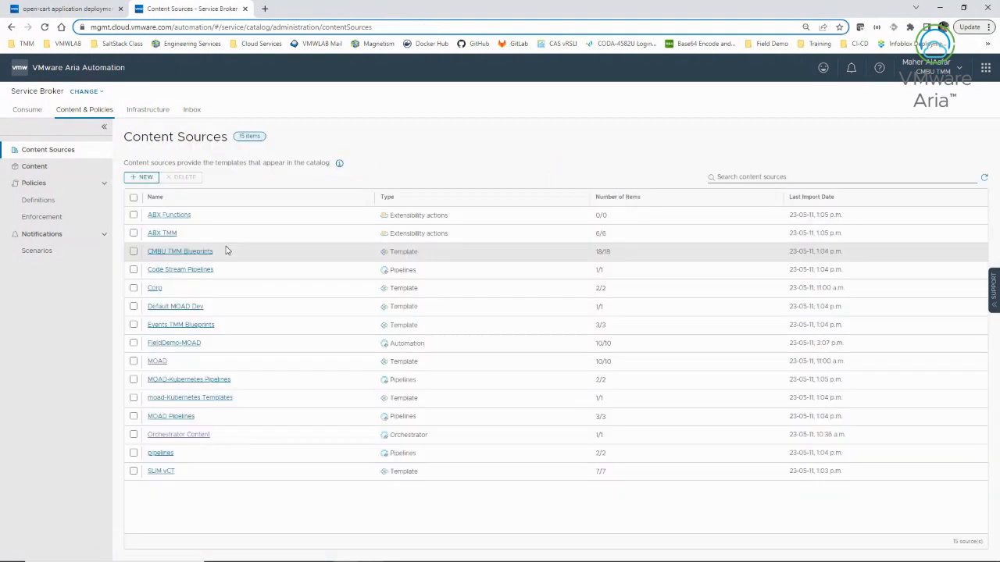
Start a new Orchestrator content source and search the workflows available to add for "snapshot".
{"action": "left_click", "coordinate": [143, 177]}
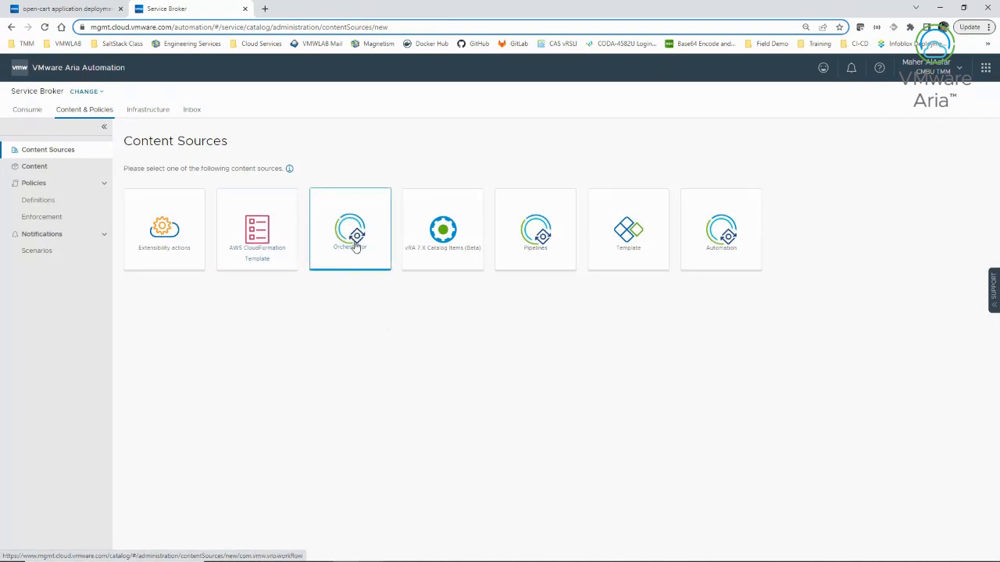
{"action": "left_click", "coordinate": [349, 264]}
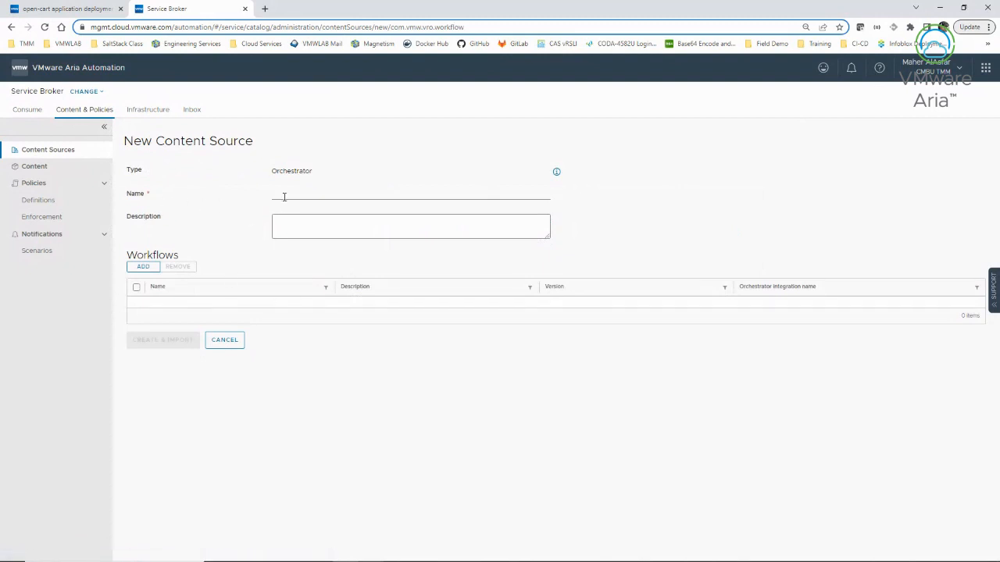
{"action": "left_click", "coordinate": [152, 265]}
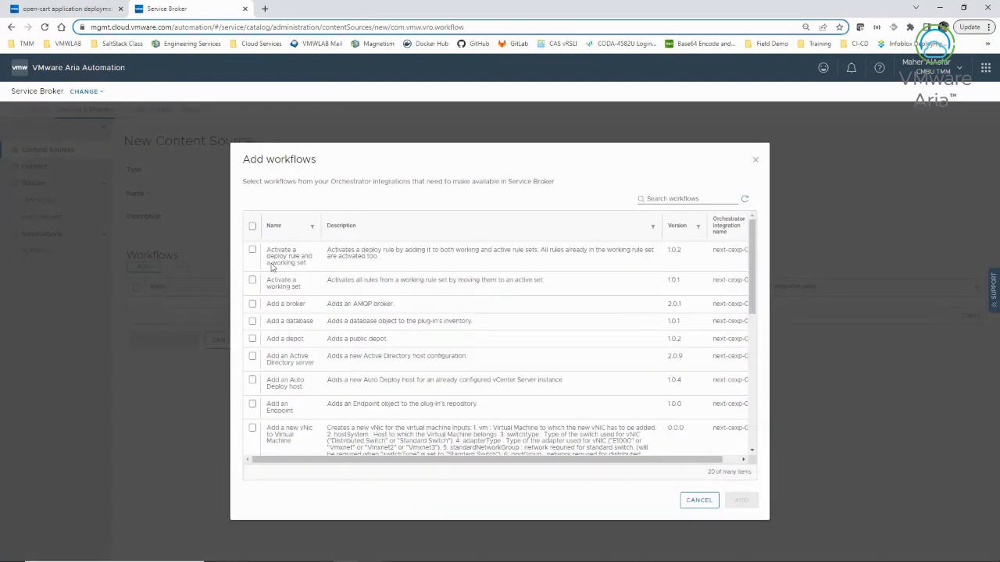
{"action": "left_click_drag", "start_coordinate": [302, 461], "coordinate": [386, 458]}
{"action": "left_click", "coordinate": [664, 198]}
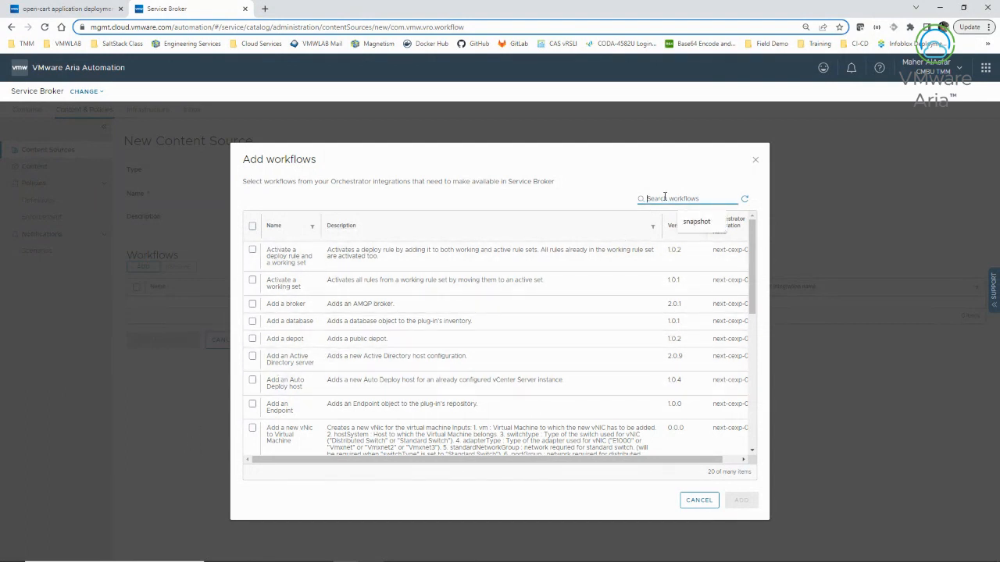
{"action": "left_click", "coordinate": [706, 224]}
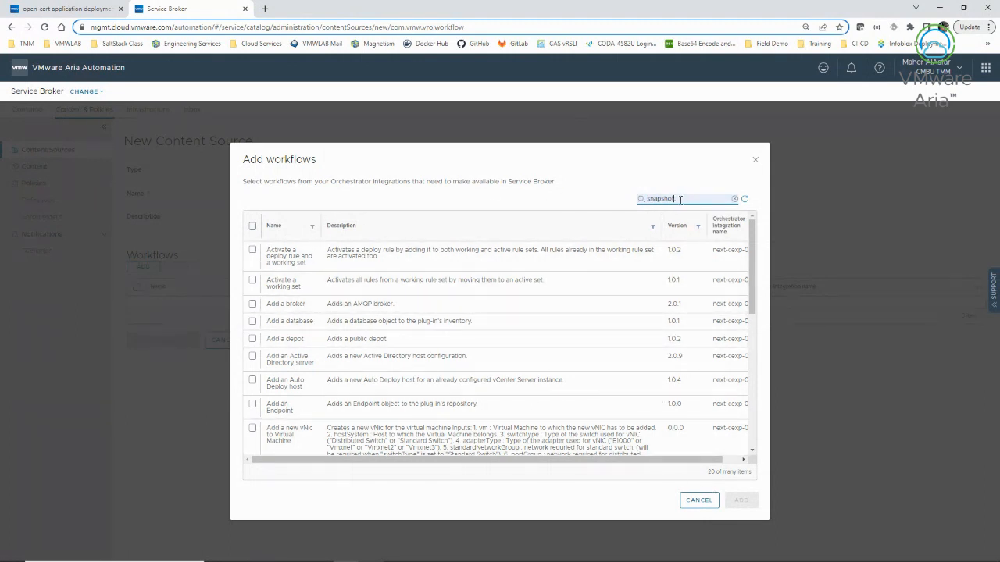
{"action": "key", "text": "Return"}
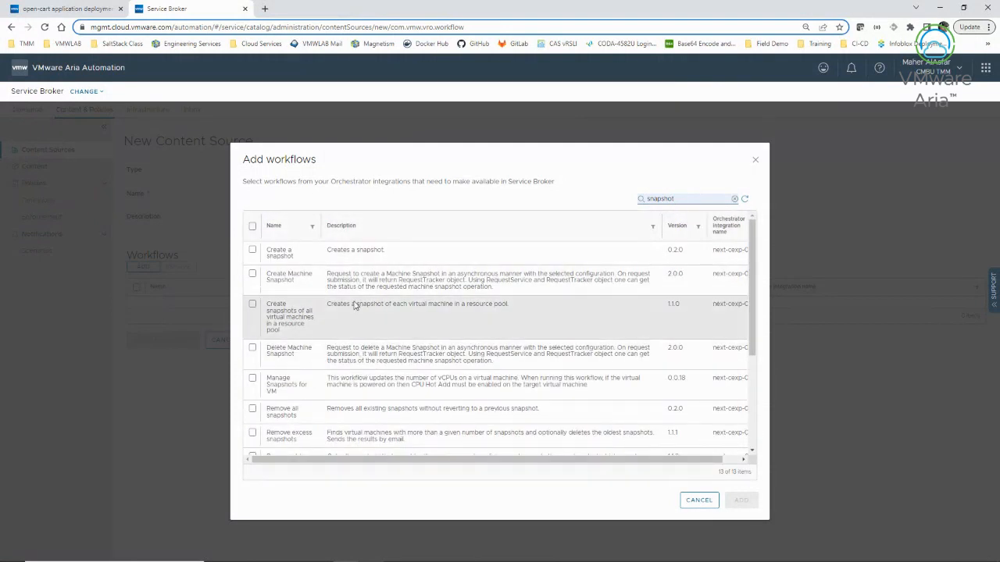
Mark the Create a snapshot and Create Machine Snapshot workflows as selection examples, and cancel the new Orchestrator content source.
{"action": "left_click", "coordinate": [252, 249]}
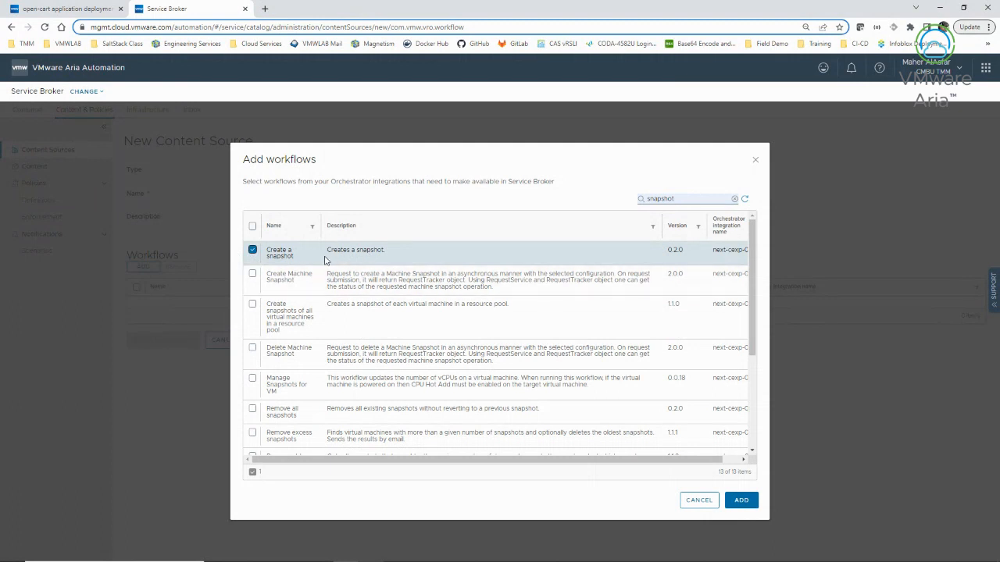
{"action": "left_click", "coordinate": [252, 274]}
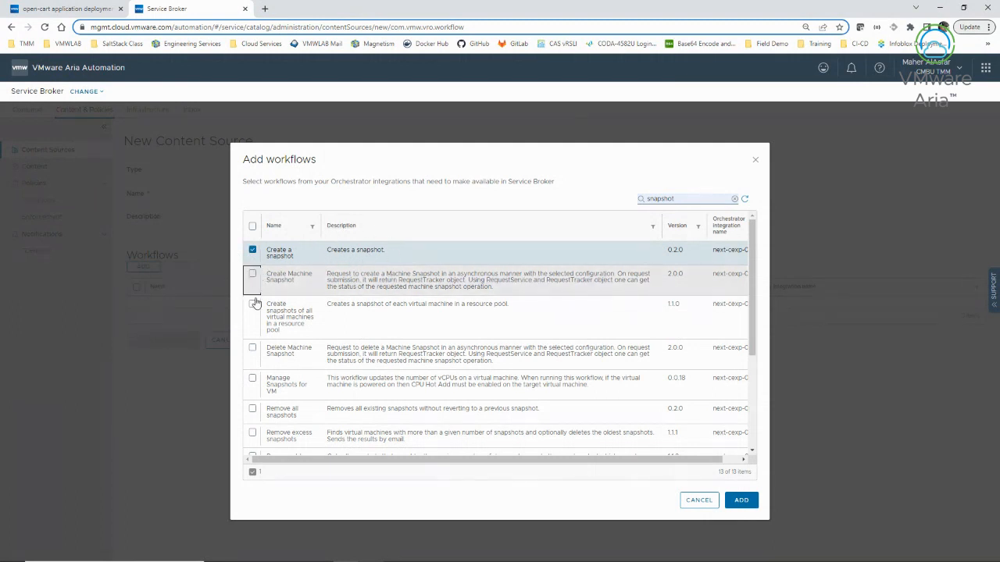
{"action": "left_click", "coordinate": [252, 304]}
{"action": "left_click", "coordinate": [252, 304]}
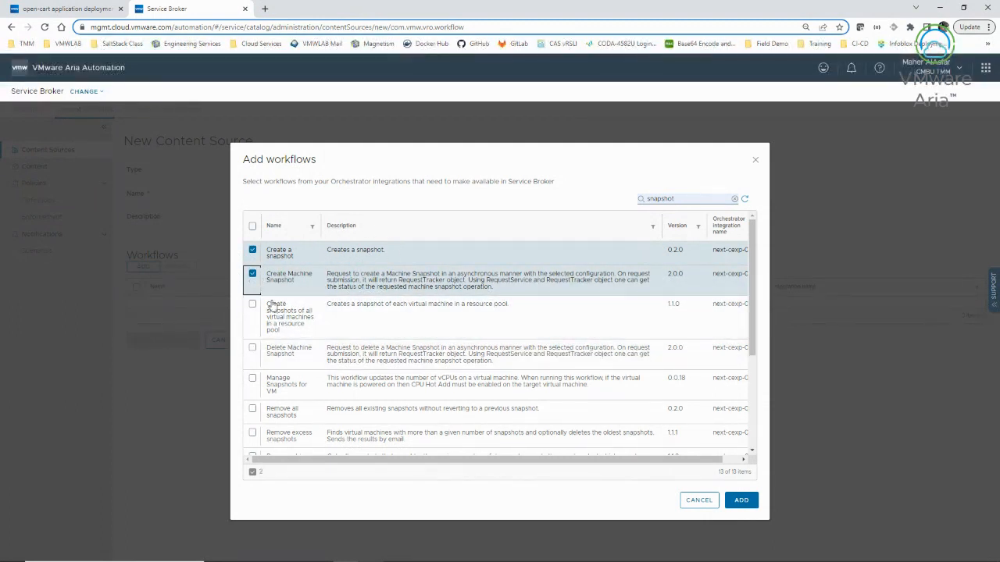
{"action": "left_click", "coordinate": [252, 273]}
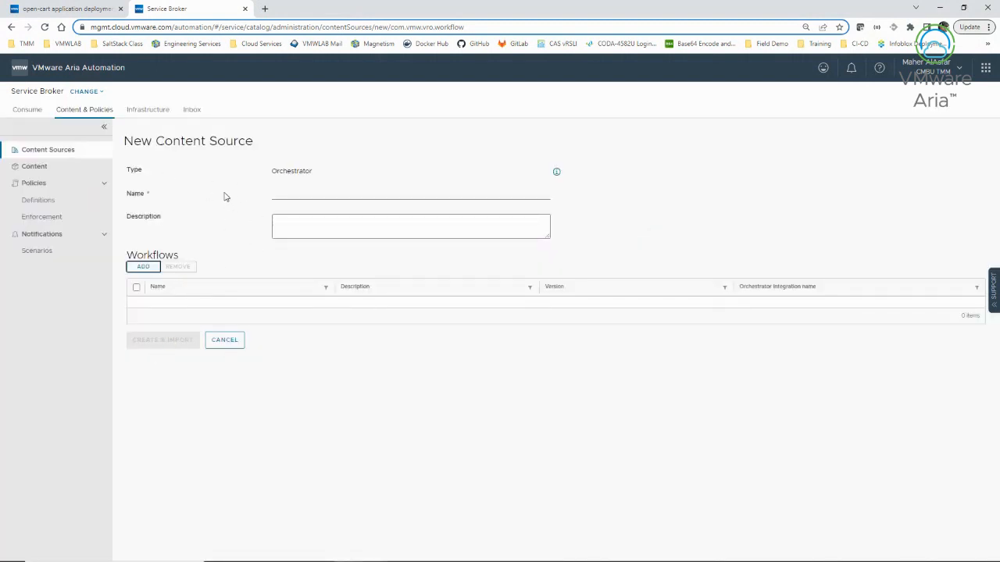
{"action": "left_click", "coordinate": [221, 341]}
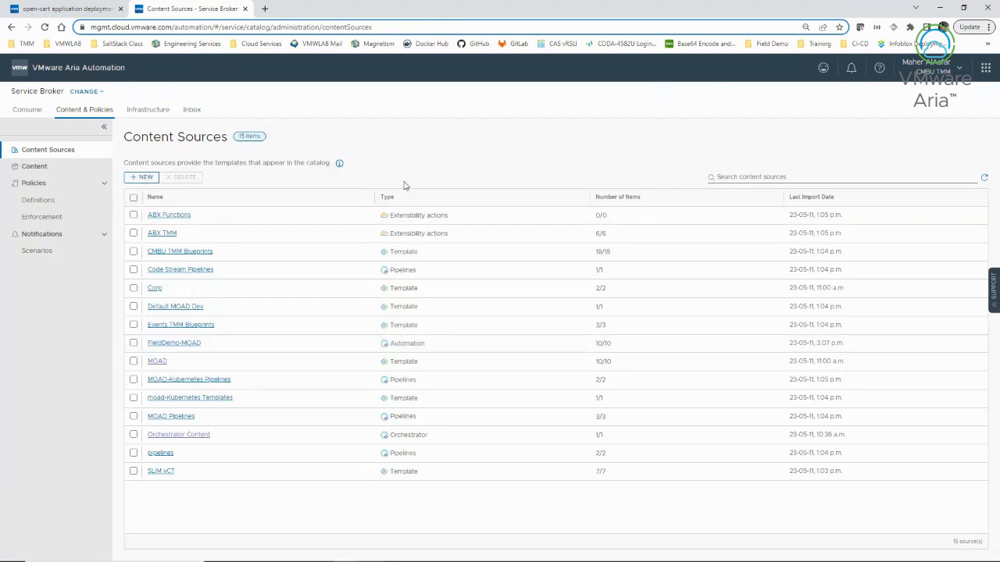
Start a new Pipelines content source, examine its source project form, and cancel it.
{"action": "left_click", "coordinate": [134, 179]}
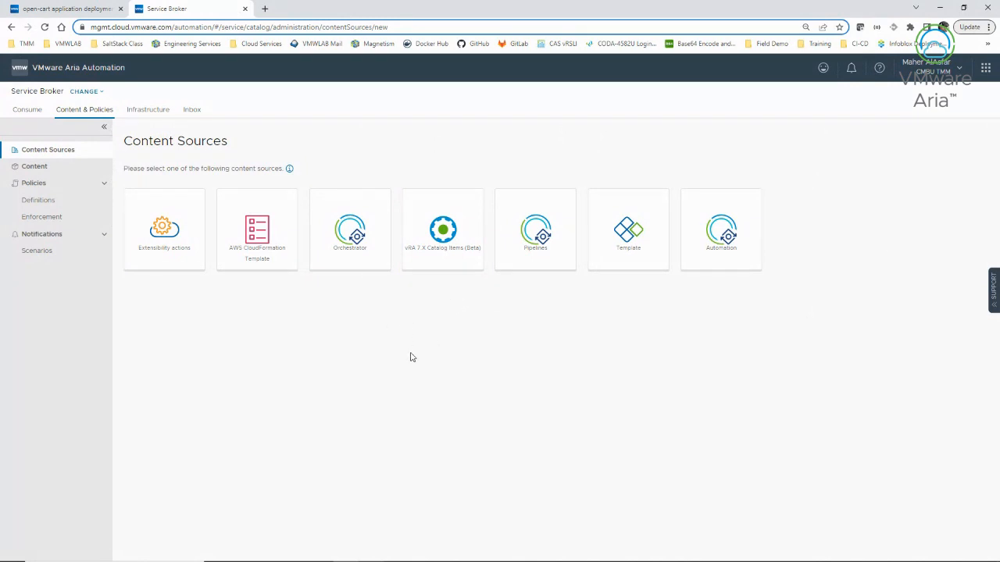
{"action": "left_click", "coordinate": [549, 261]}
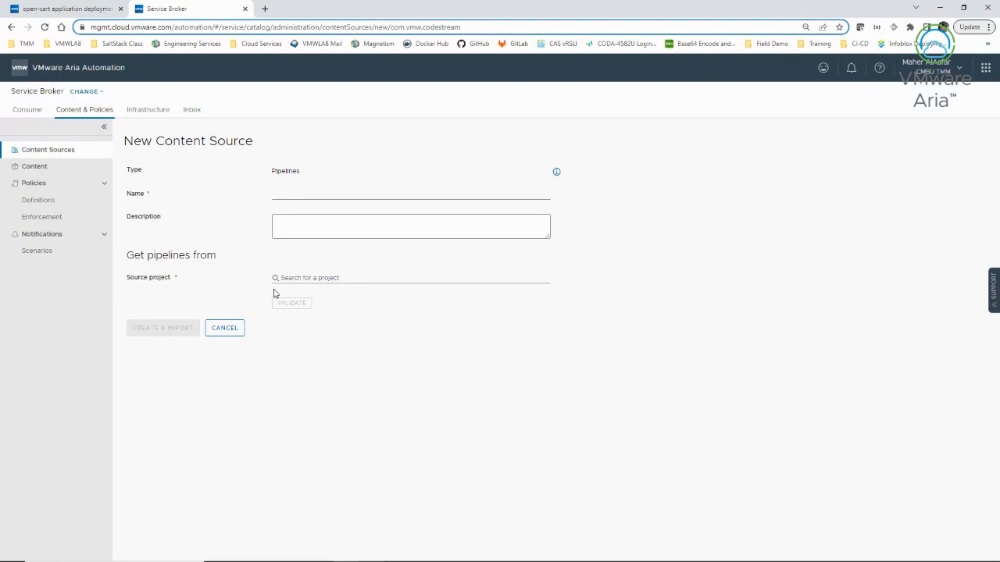
{"action": "left_click", "coordinate": [234, 338]}
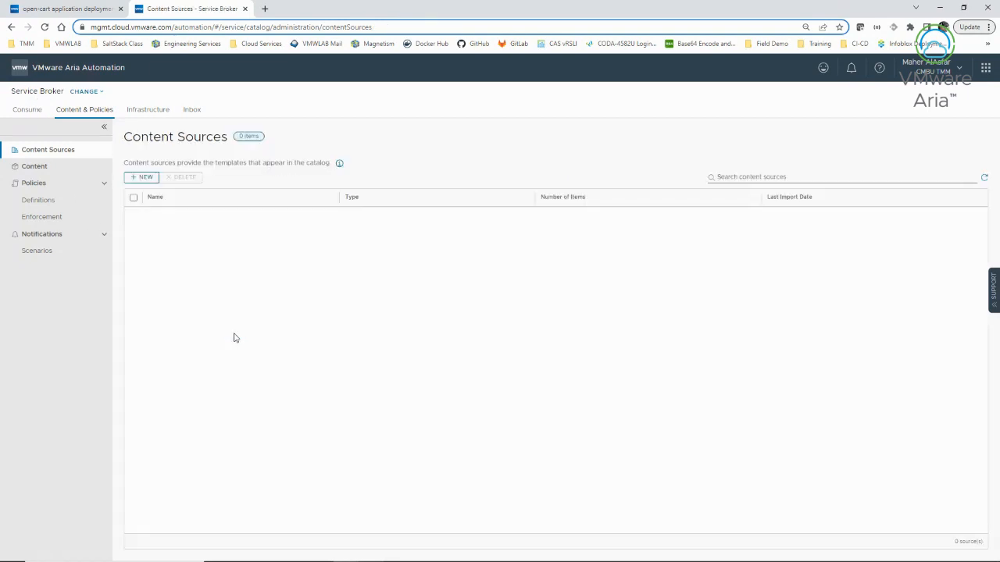
Start a new Template content source with moad as the source project, and cancel the form.
{"action": "left_click", "coordinate": [139, 174]}
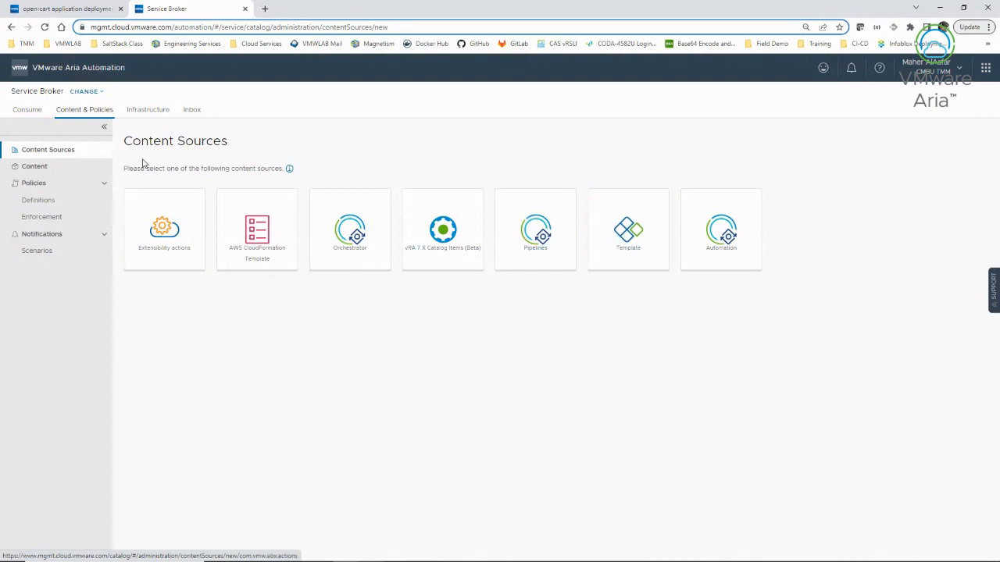
{"action": "left_click", "coordinate": [634, 238]}
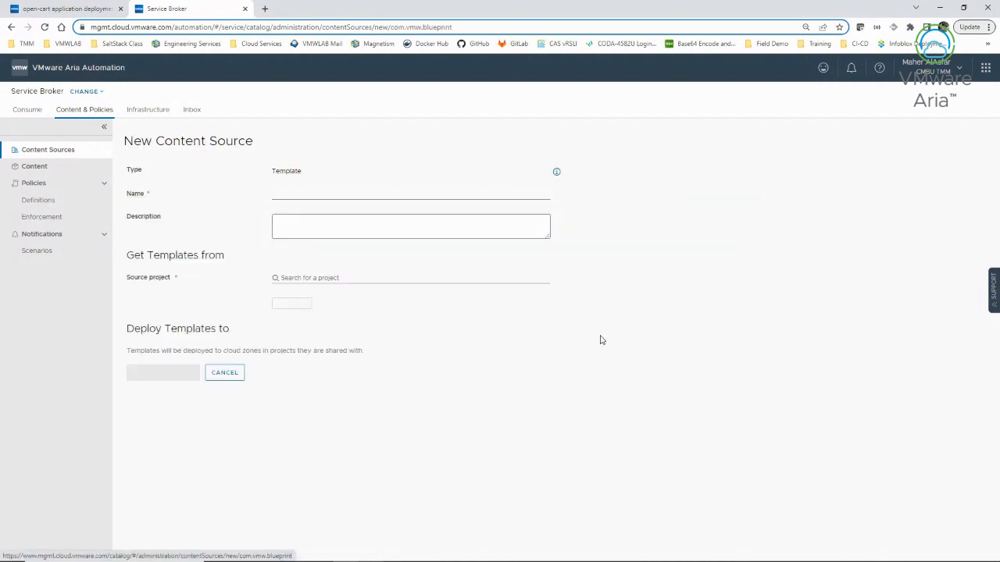
{"action": "left_click", "coordinate": [314, 281]}
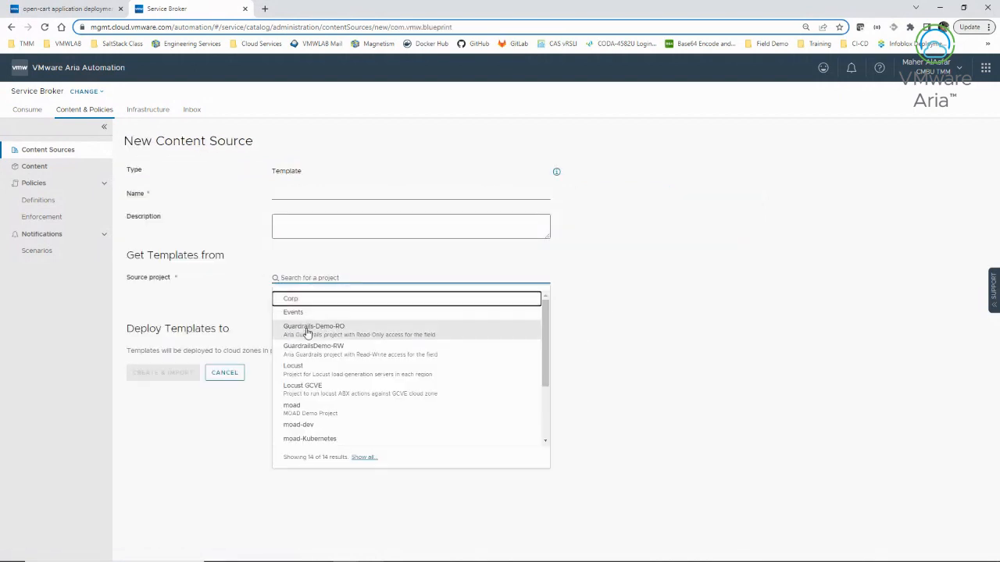
{"action": "left_click", "coordinate": [304, 408]}
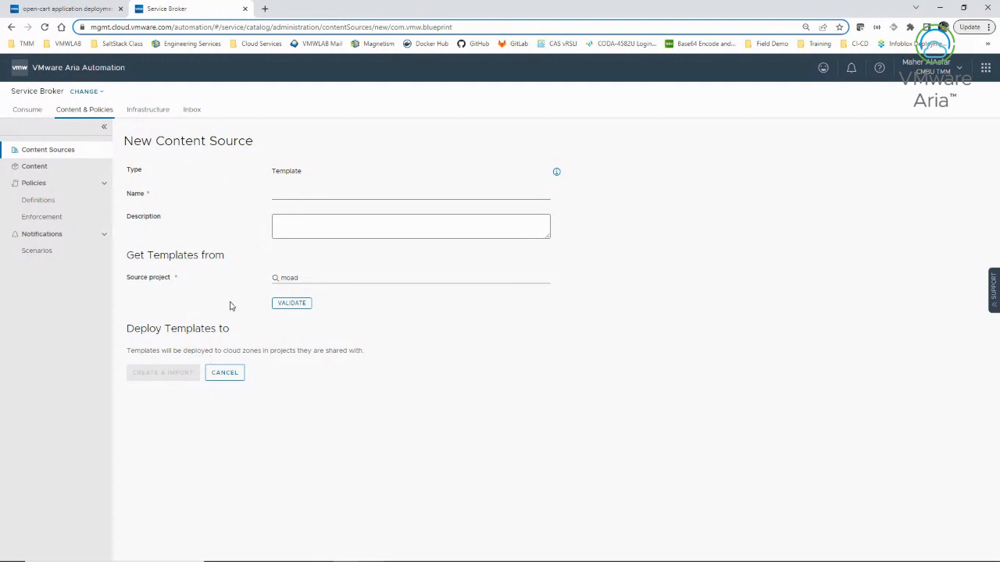
{"action": "left_click", "coordinate": [224, 373]}
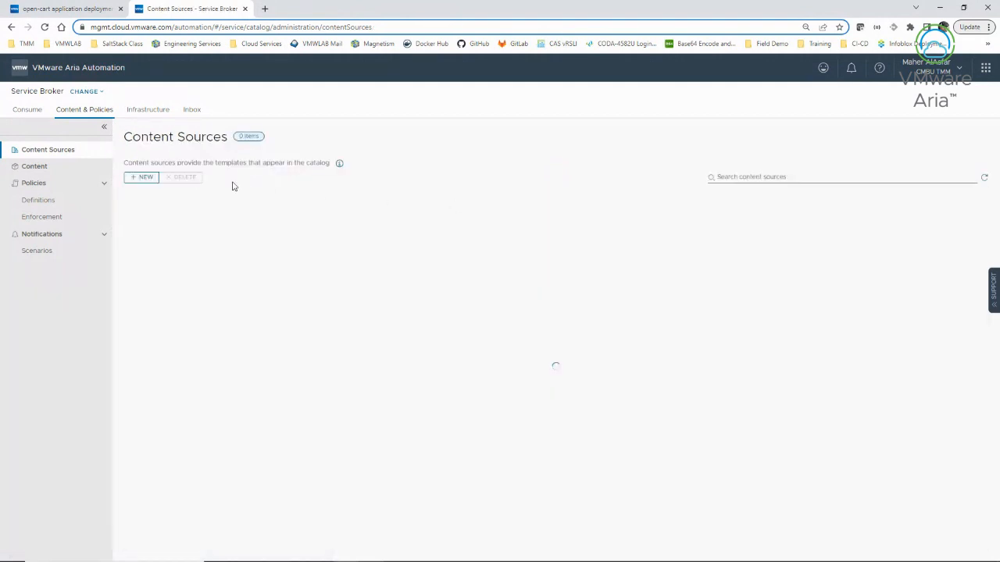
Start a new Automation content source, examine its integration and source project fields, and cancel the form.
{"action": "left_click", "coordinate": [142, 178]}
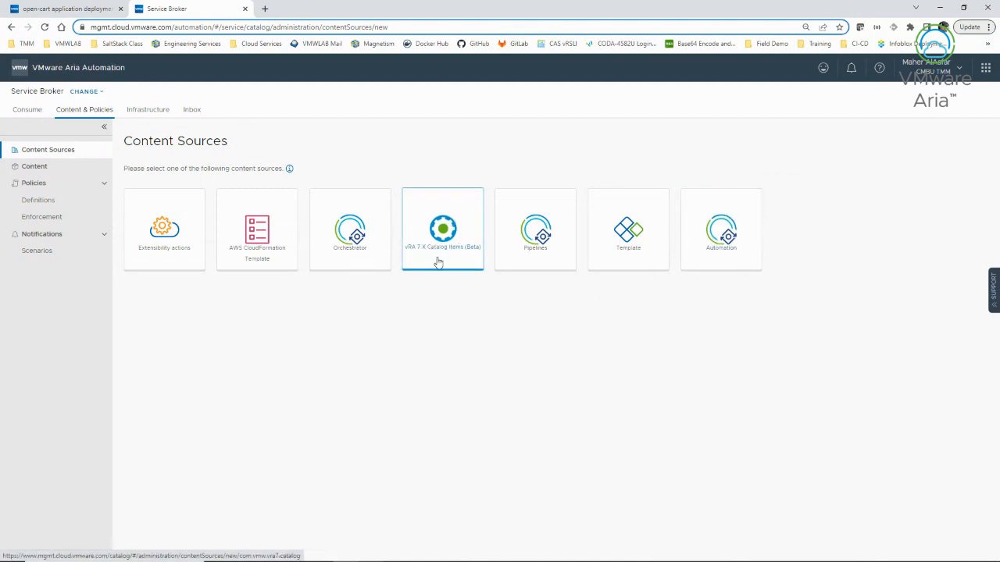
{"action": "left_click", "coordinate": [719, 246]}
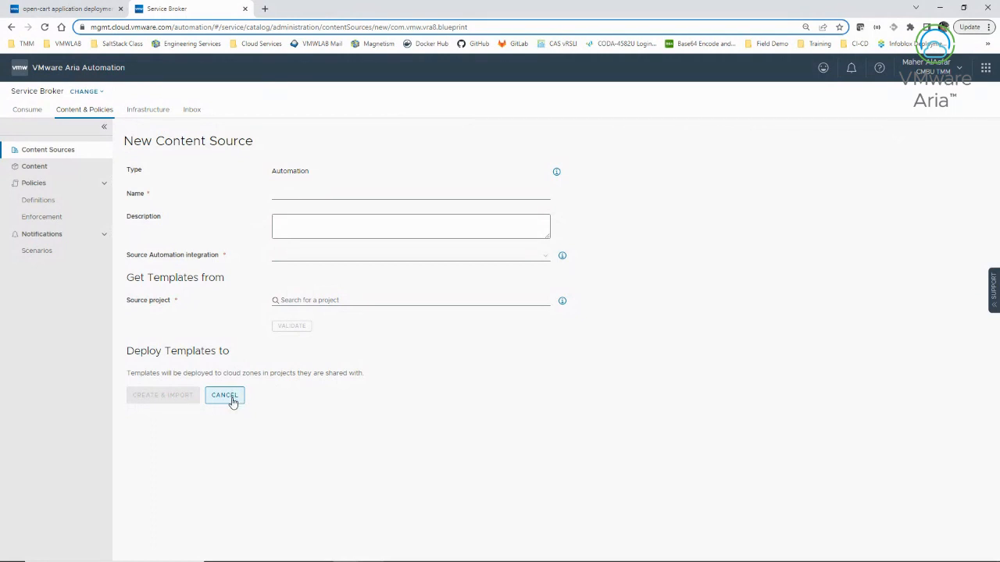
{"action": "left_click", "coordinate": [231, 401]}
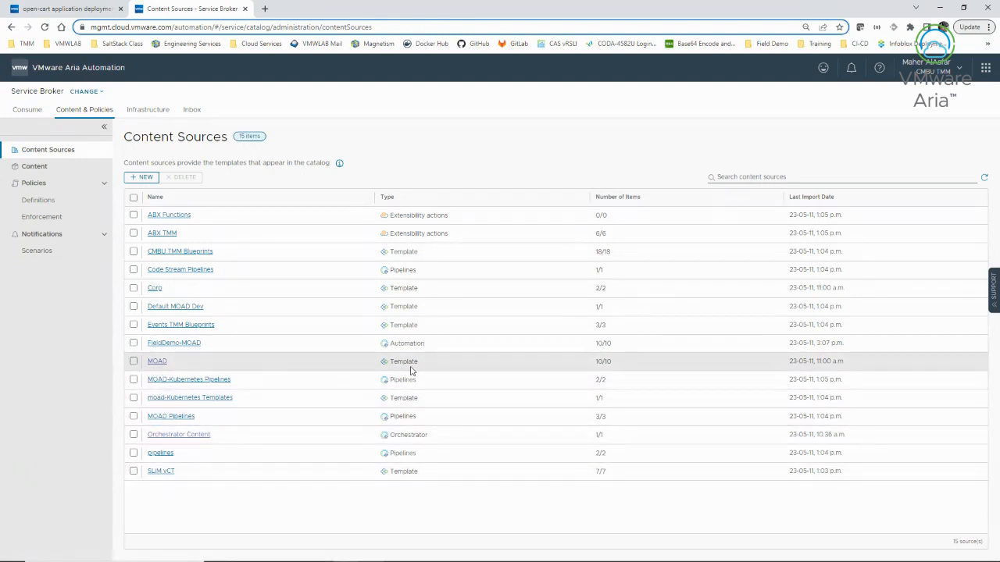
Review the MOAD content source's type, number of items and last import date in the content sources list.
{"action": "left_click_drag", "start_coordinate": [438, 365], "coordinate": [374, 368]}
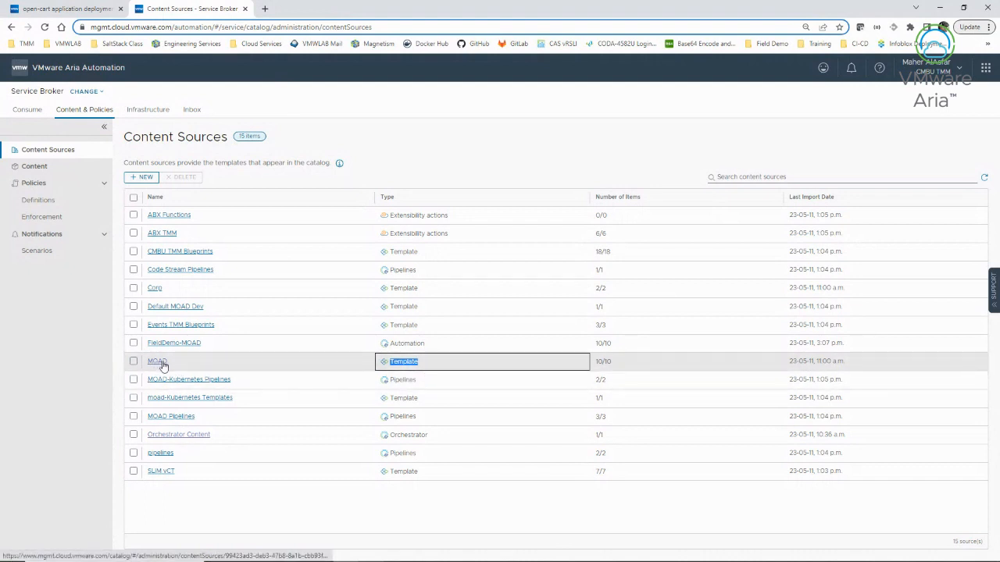
{"action": "left_click_drag", "start_coordinate": [610, 369], "coordinate": [592, 367]}
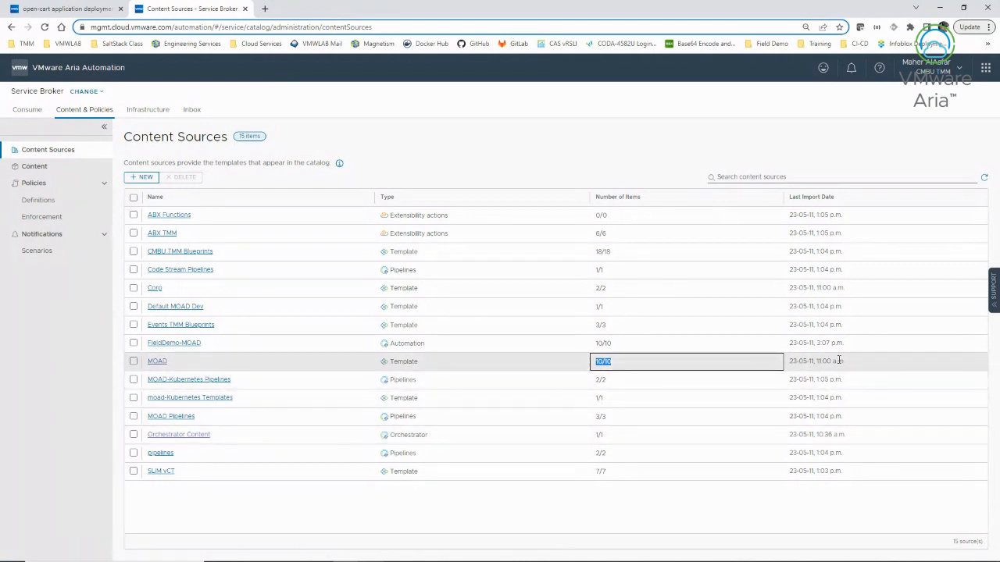
{"action": "left_click_drag", "start_coordinate": [848, 362], "coordinate": [732, 367]}
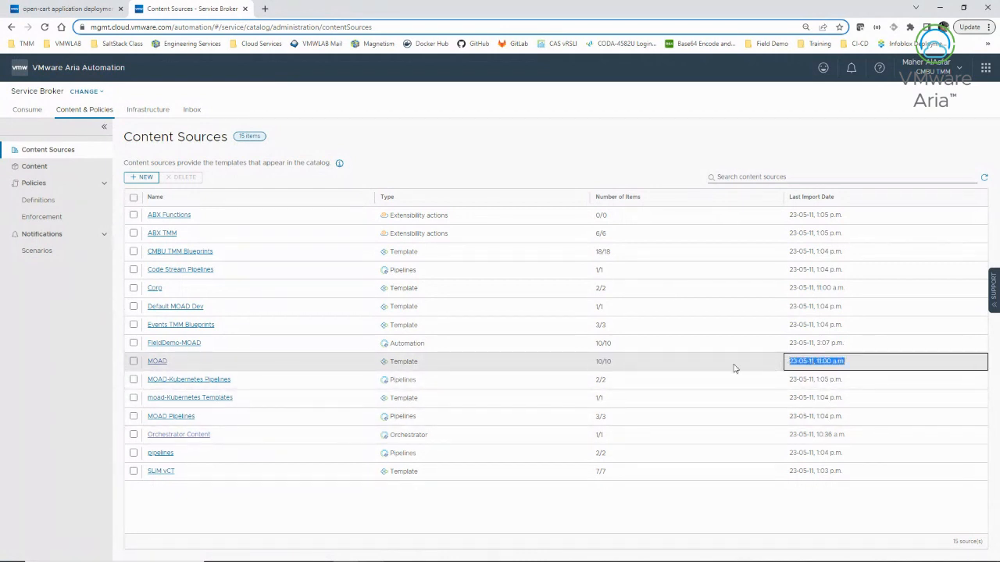
Open the MOAD content source, validate its moad source project, and save and import its templates.
{"action": "left_click", "coordinate": [159, 363]}
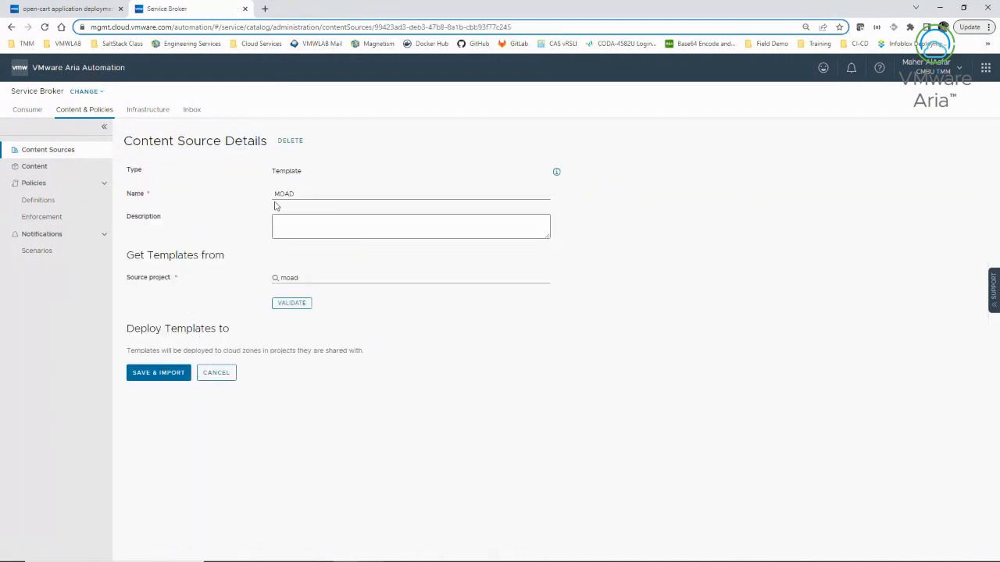
{"action": "double_click", "coordinate": [302, 194]}
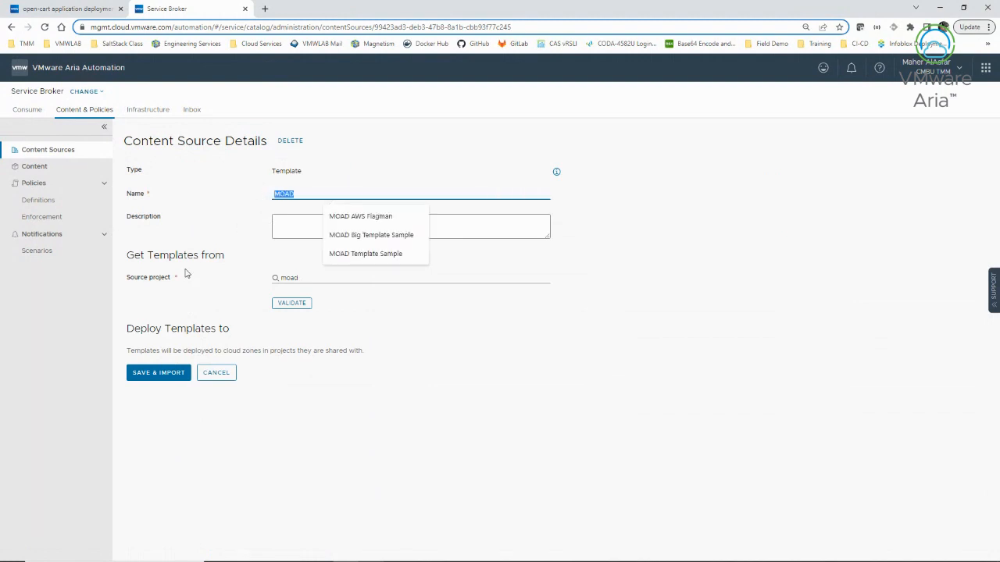
{"action": "left_click", "coordinate": [208, 275]}
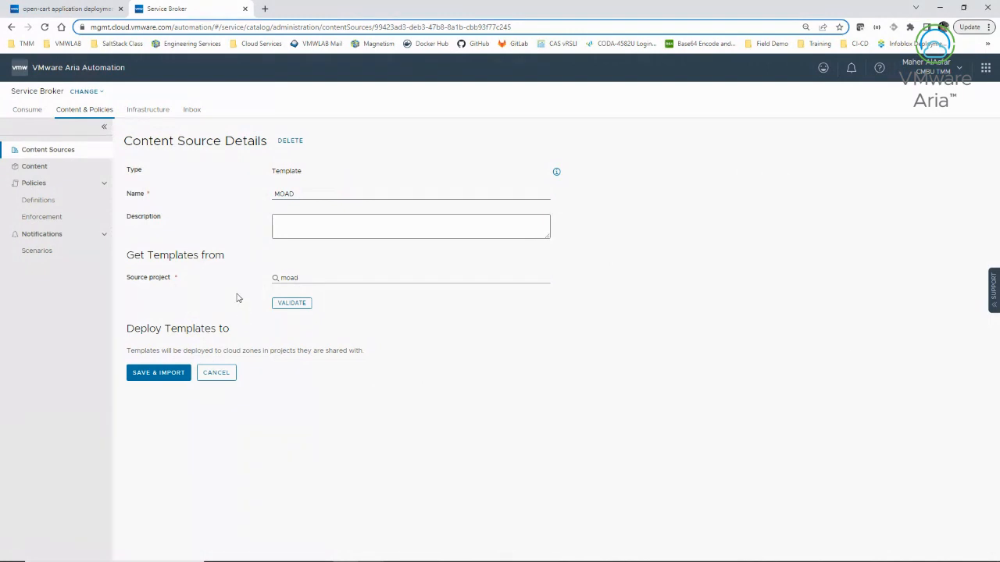
{"action": "left_click", "coordinate": [285, 306]}
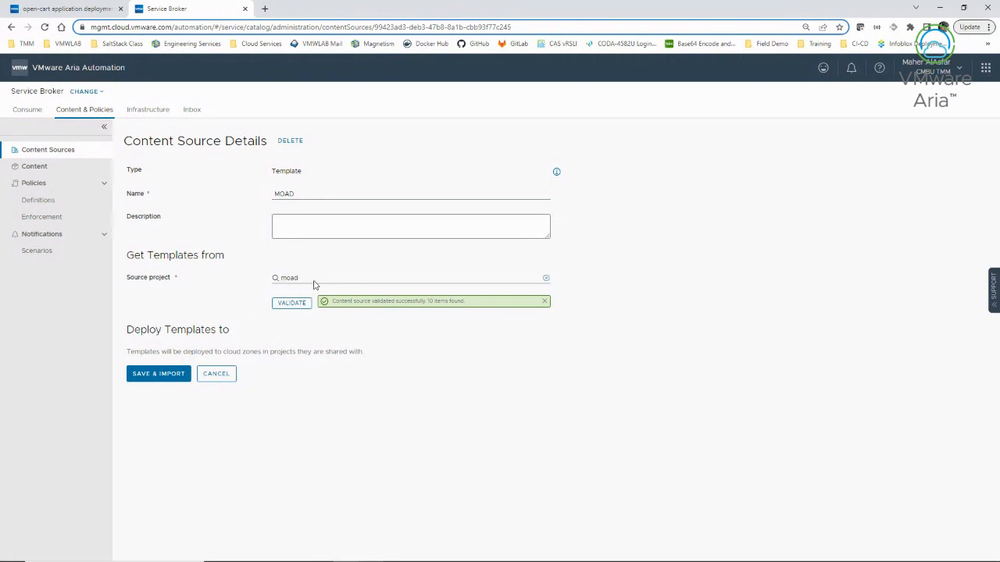
{"action": "left_click", "coordinate": [146, 372]}
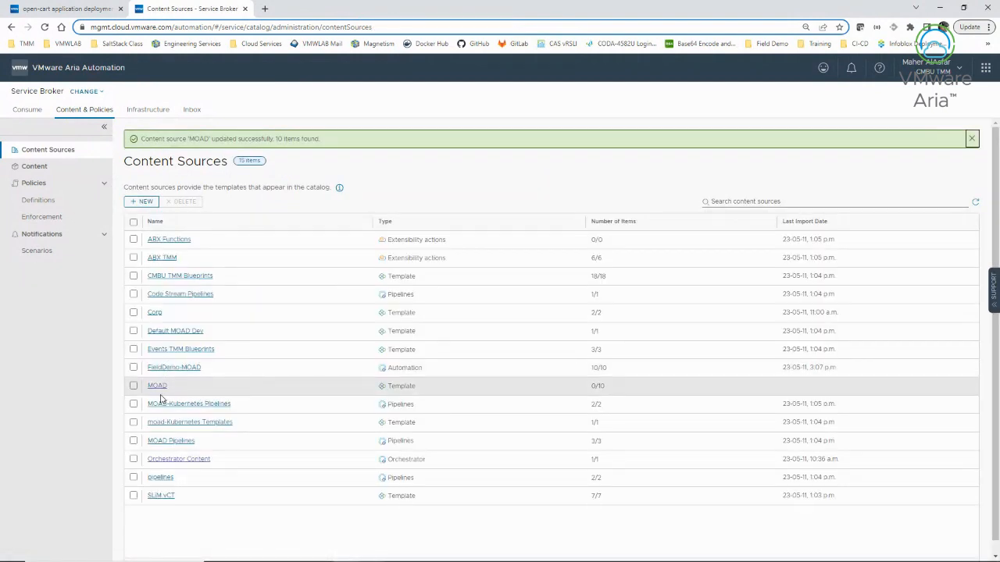
Open the list of imported content and search the catalog items for "MOAD".
{"action": "left_click", "coordinate": [43, 171]}
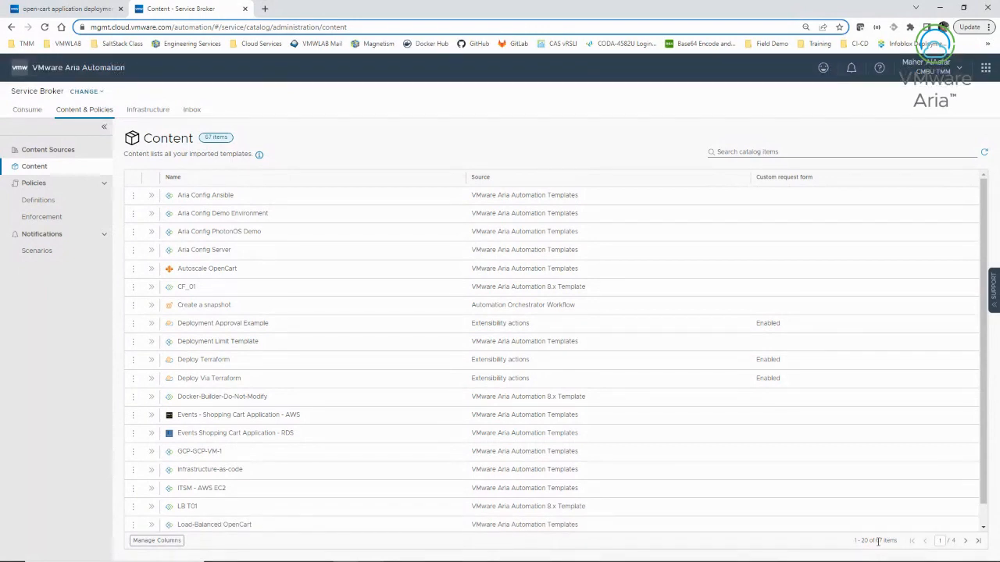
{"action": "left_click", "coordinate": [752, 150]}
{"action": "type", "text": "MOAD"}
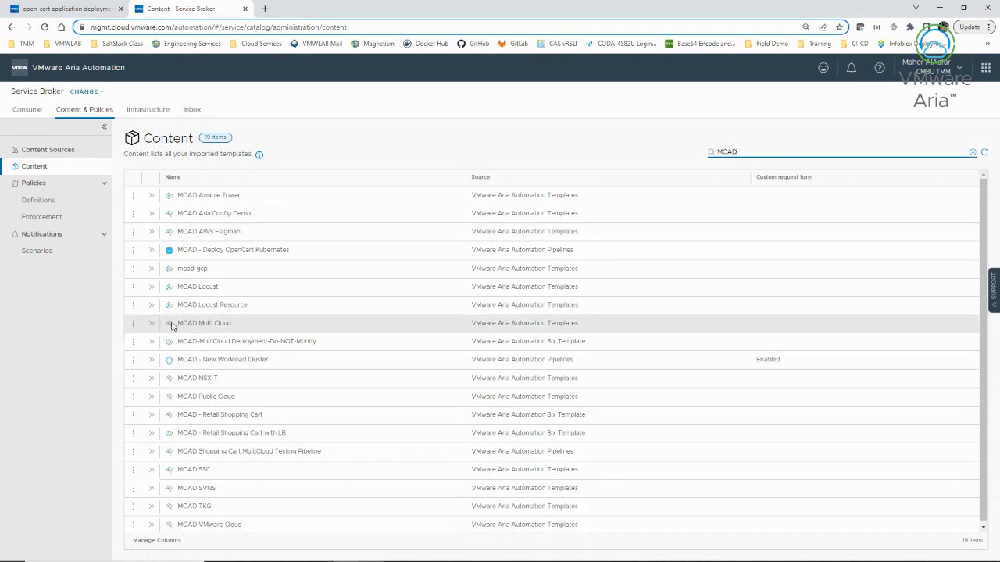
Examine the MOAD Multi Cloud item's configuration, read the help on maximum instances per request, and cancel without saving.
{"action": "left_click", "coordinate": [133, 328]}
{"action": "left_click", "coordinate": [161, 327]}
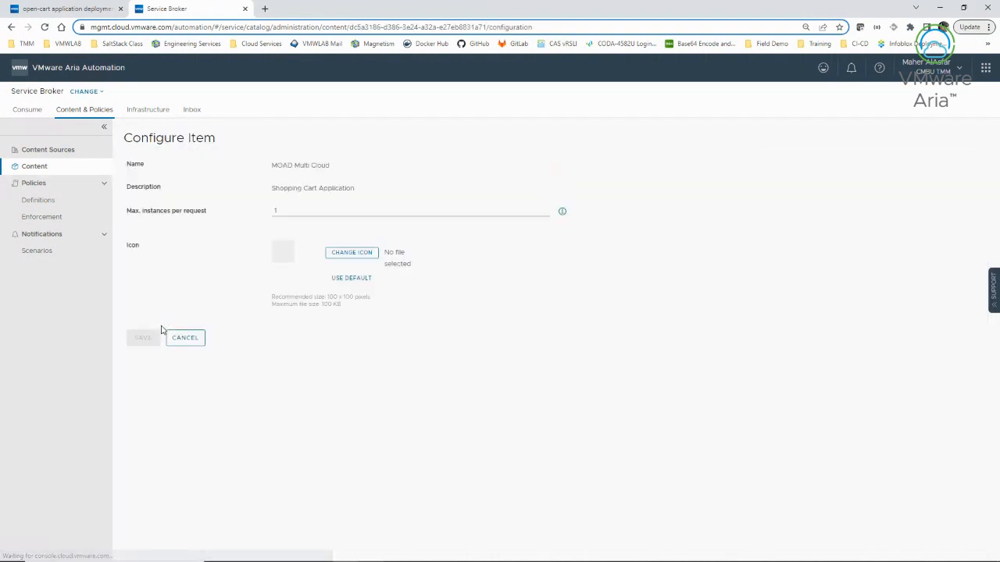
{"action": "left_click", "coordinate": [274, 211]}
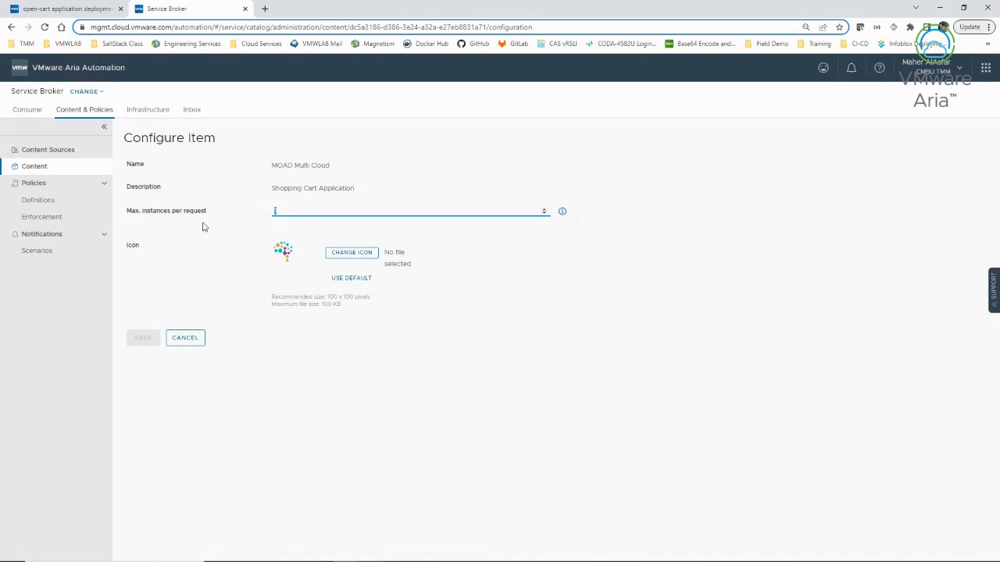
{"action": "left_click", "coordinate": [561, 210]}
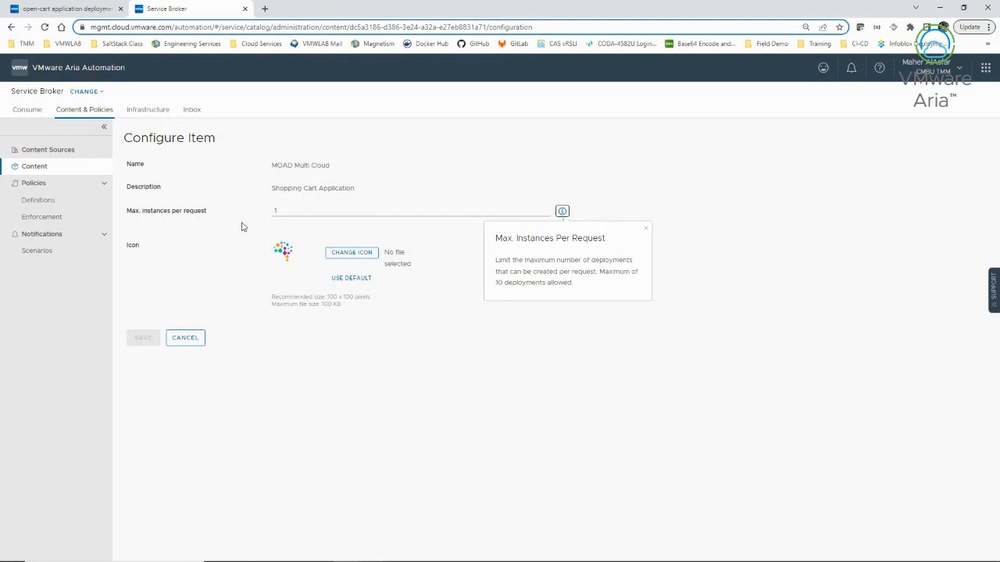
{"action": "left_click", "coordinate": [645, 228]}
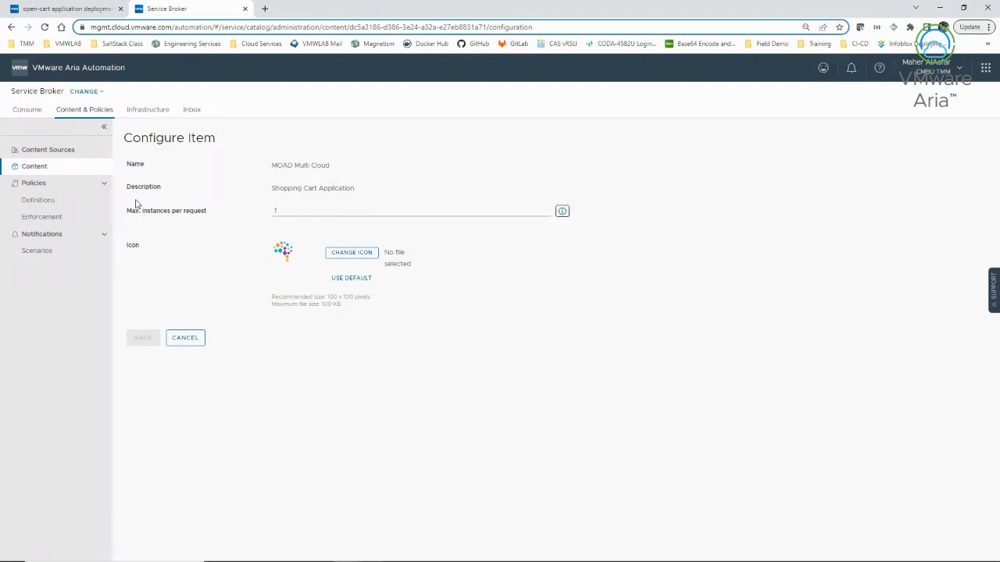
{"action": "left_click", "coordinate": [191, 339]}
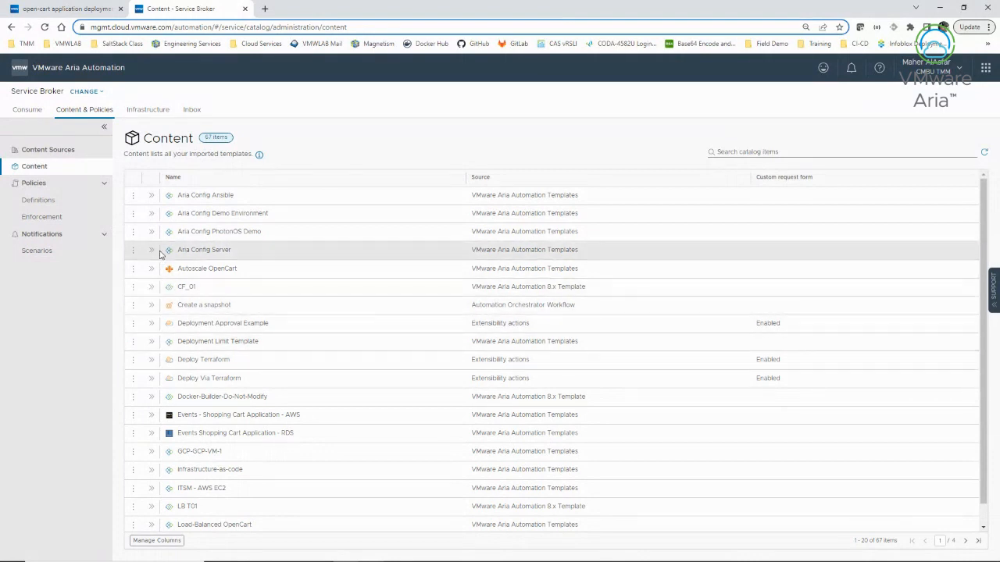
Filter the imported content by "MOAD" again and examine the MOAD Multi Cloud item's details and versions.
{"action": "left_click", "coordinate": [756, 153]}
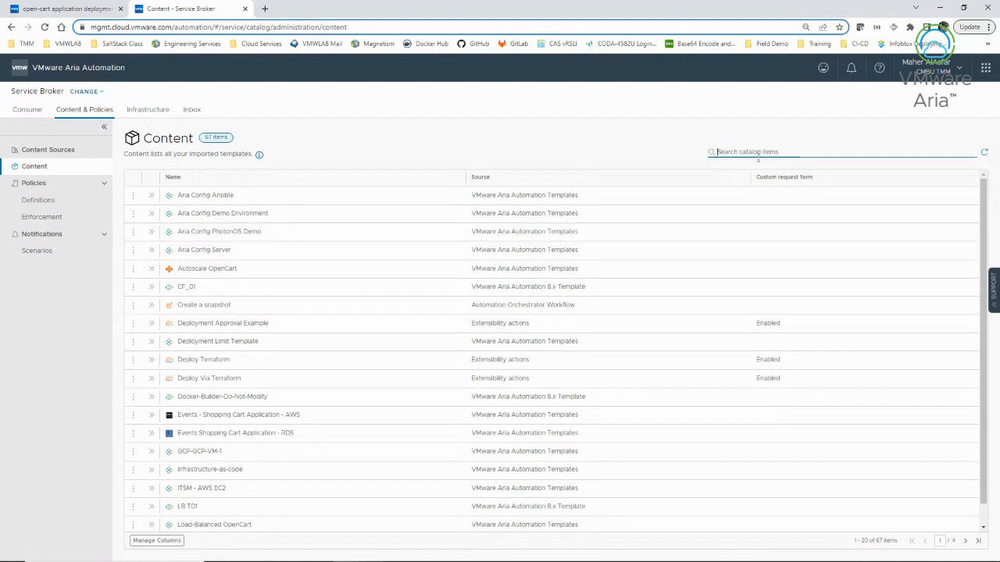
{"action": "type", "text": "MOAD"}
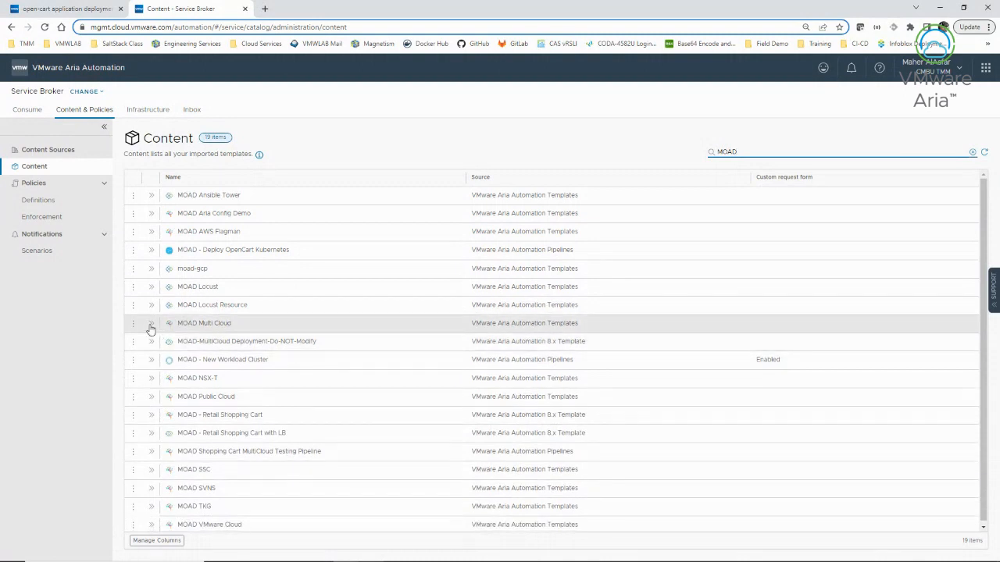
{"action": "left_click", "coordinate": [150, 325]}
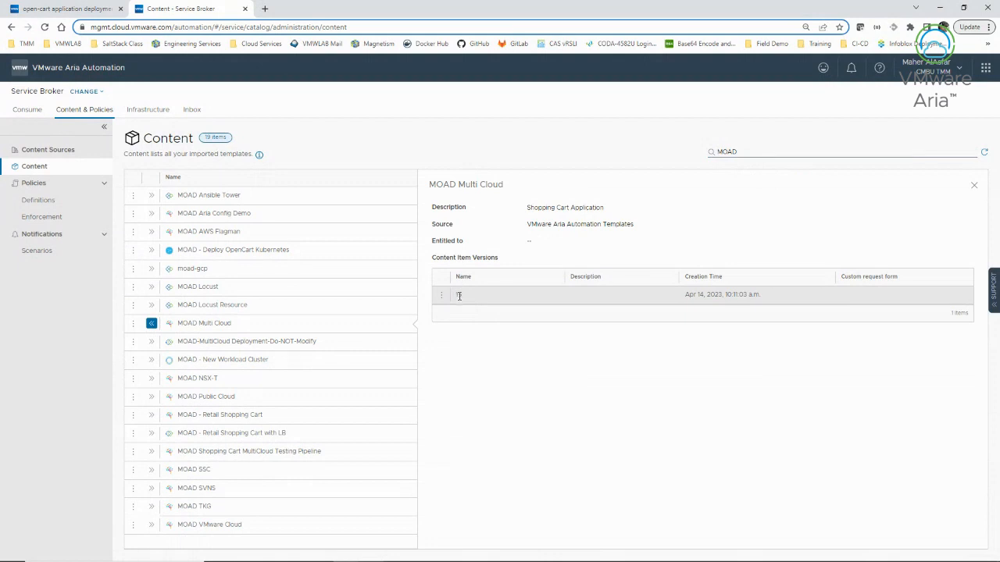
{"action": "left_click_drag", "start_coordinate": [661, 299], "coordinate": [770, 298]}
{"action": "left_click", "coordinate": [638, 356]}
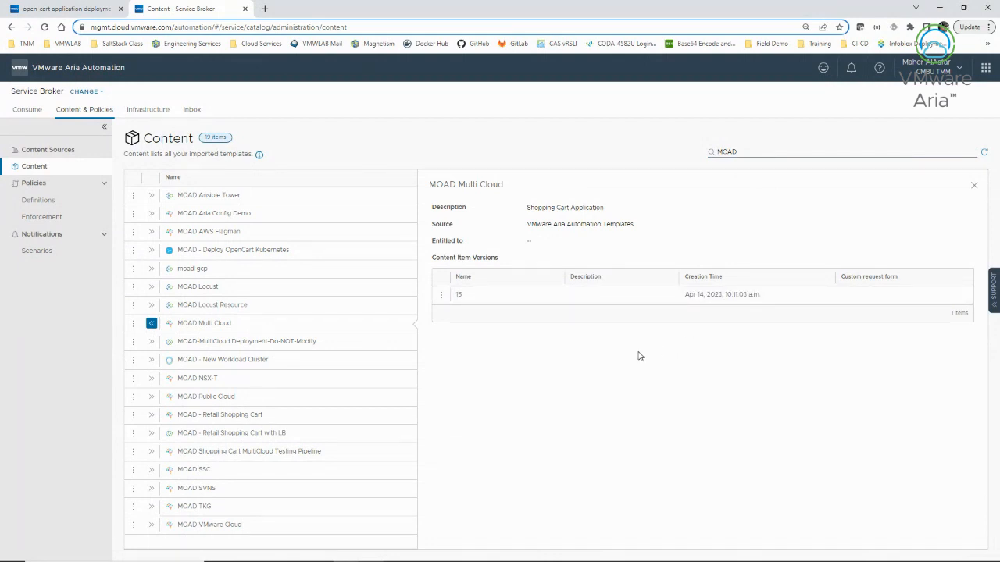
Browse the existing custom forms offered as a starting point for MOAD Multi Cloud version 15, and cancel without creating one.
{"action": "left_click", "coordinate": [441, 296]}
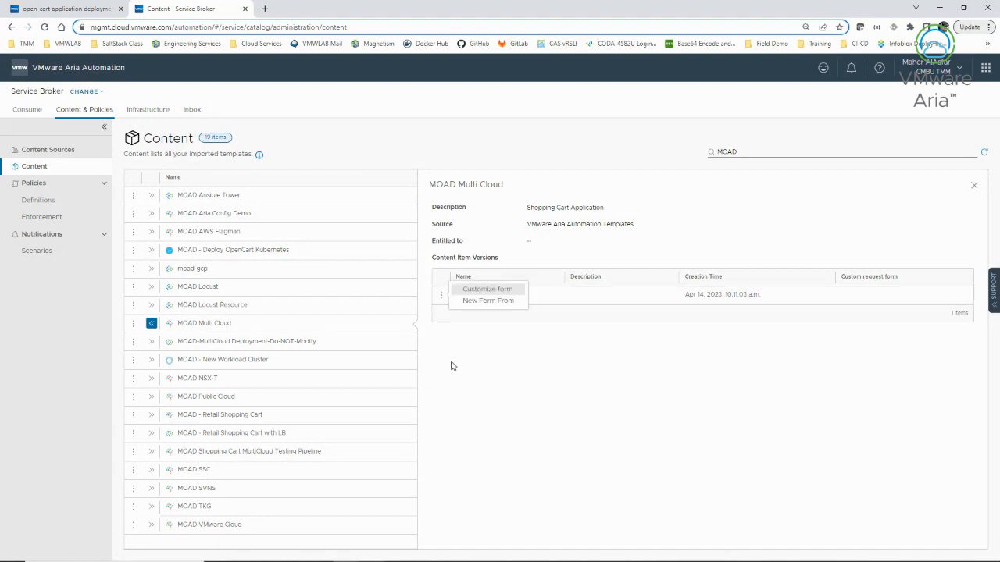
{"action": "left_click", "coordinate": [496, 308]}
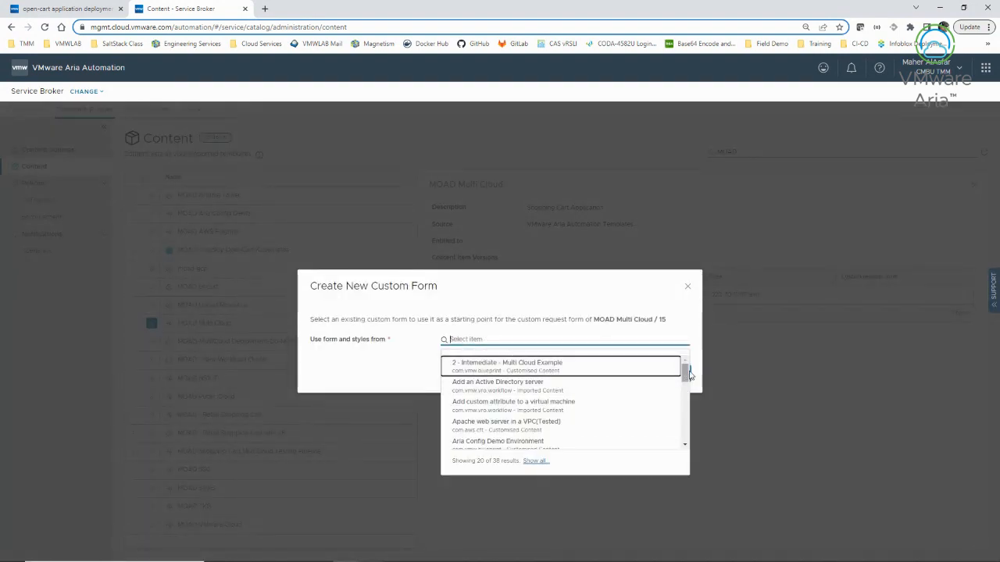
{"action": "left_click_drag", "start_coordinate": [685, 375], "coordinate": [440, 364]}
{"action": "left_click", "coordinate": [404, 362]}
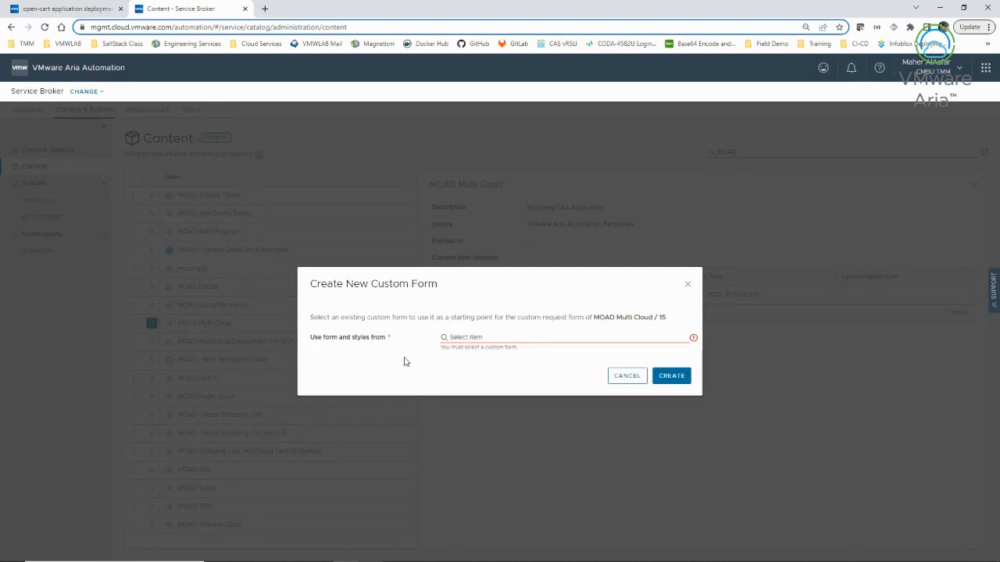
{"action": "left_click", "coordinate": [613, 376]}
Examine the request form fields of MOAD Multi Cloud version 15 in the form designer and discard the draft.
{"action": "left_click", "coordinate": [442, 297]}
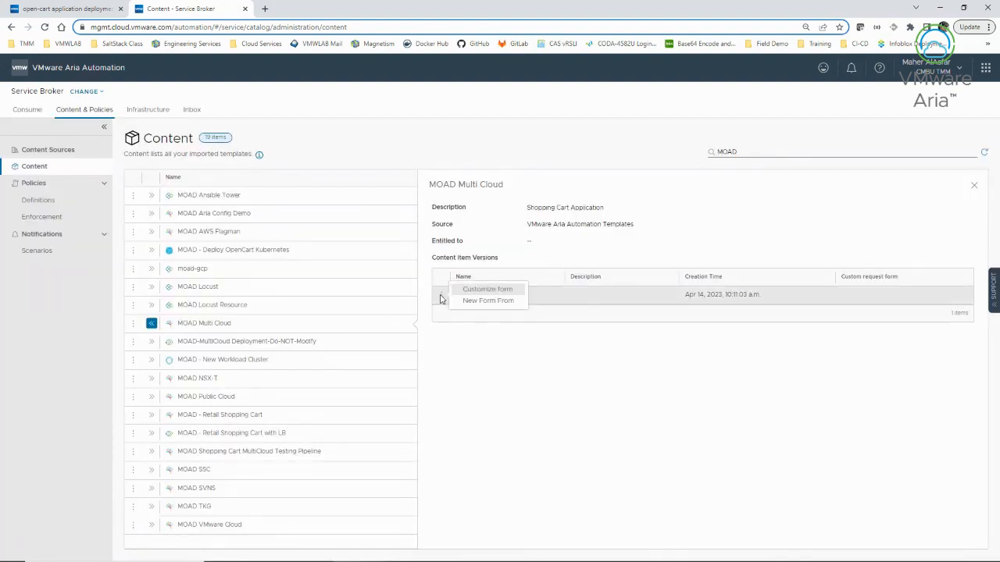
{"action": "left_click", "coordinate": [475, 290]}
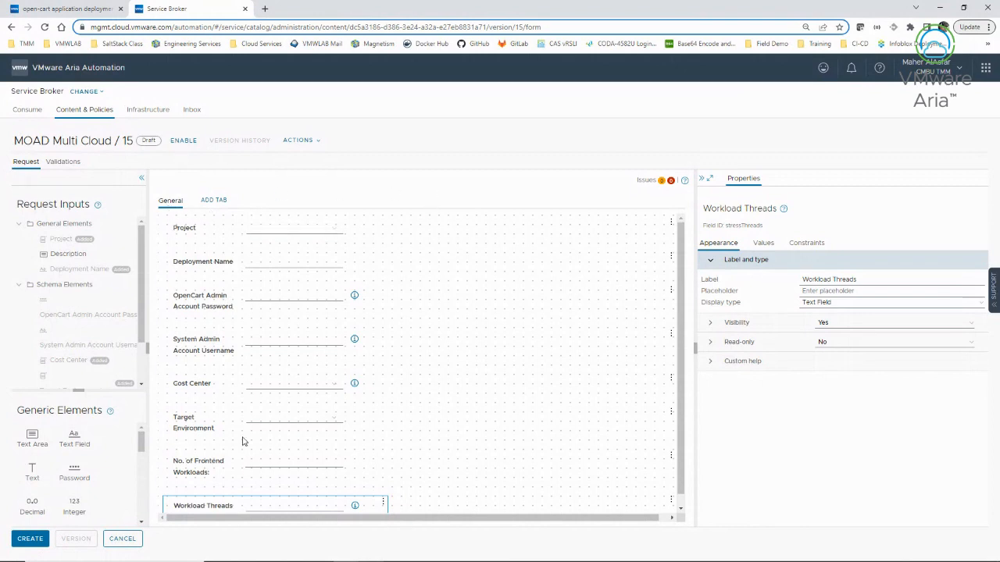
{"action": "scroll", "coordinate": [242, 464], "scroll_direction": "down", "scroll_amount": 1}
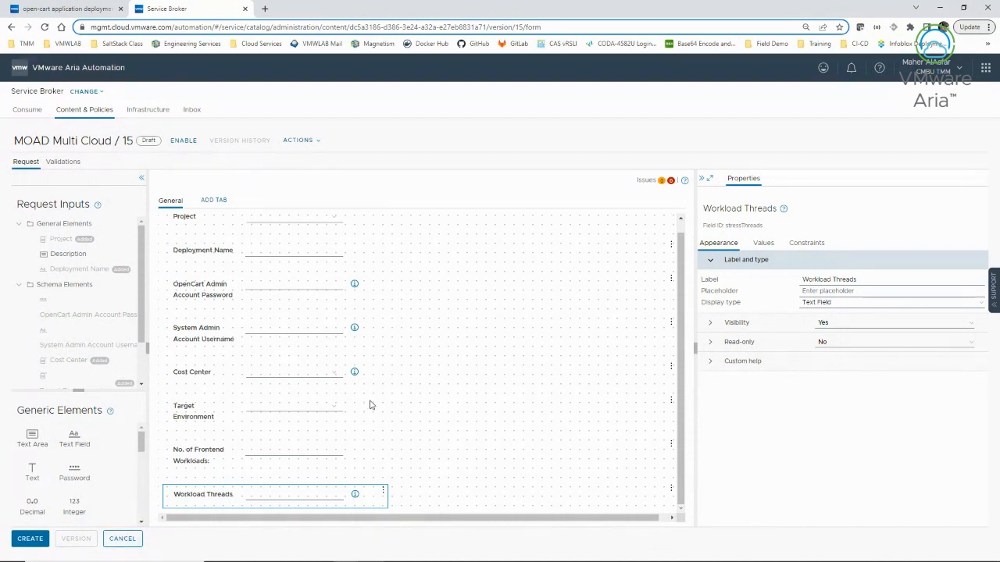
{"action": "left_click", "coordinate": [120, 546]}
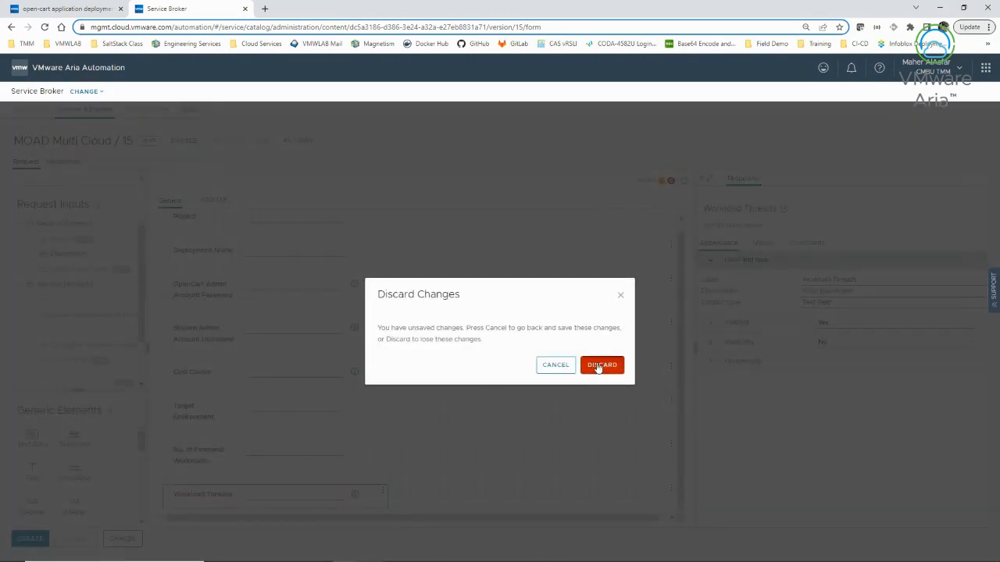
{"action": "left_click", "coordinate": [598, 366]}
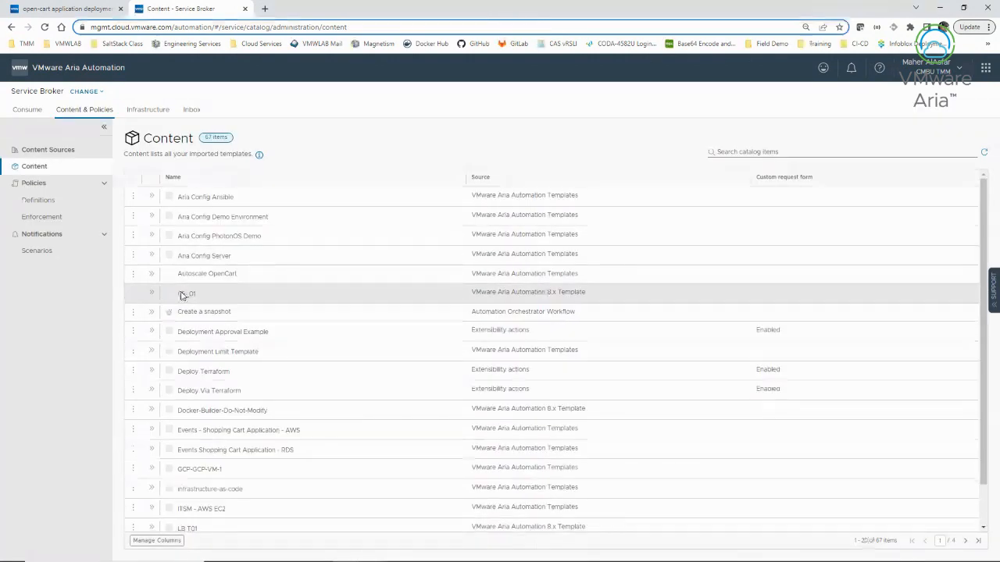
Filter the content by "MOAD", review the MOAD Multi Cloud version 15 custom form again, and discard the draft.
{"action": "type", "text": "MOAD"}
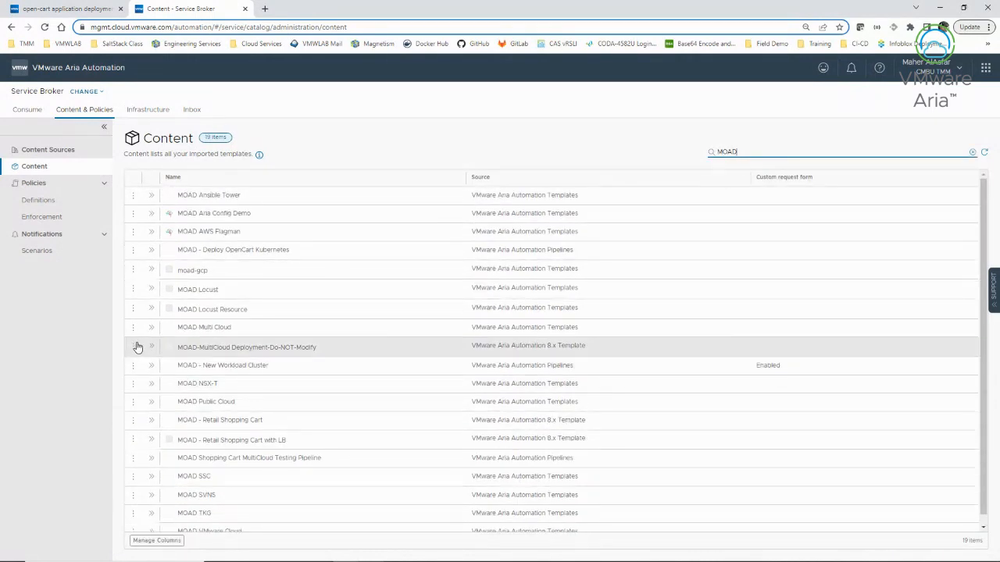
{"action": "left_click", "coordinate": [152, 323]}
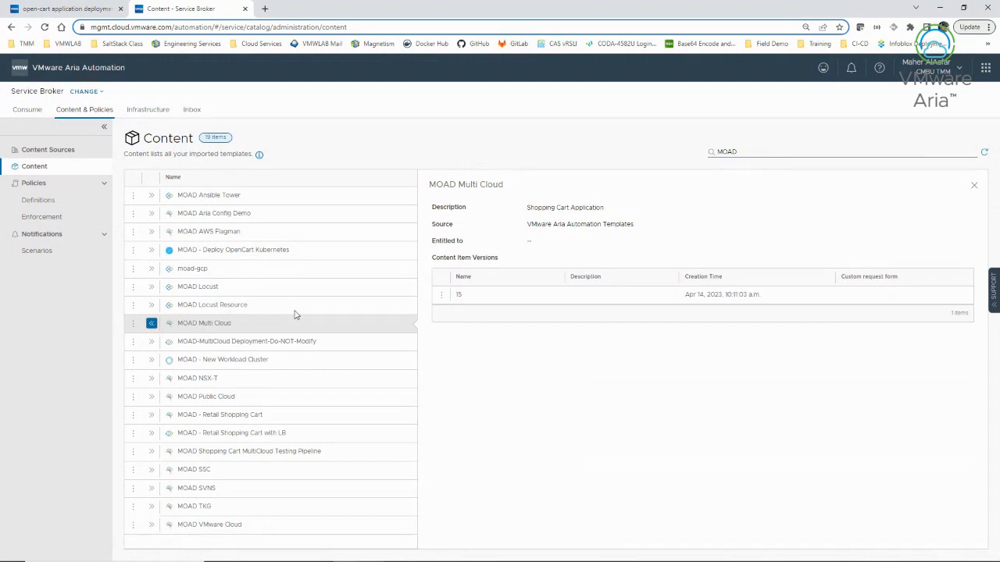
{"action": "left_click", "coordinate": [442, 296]}
{"action": "left_click", "coordinate": [486, 289]}
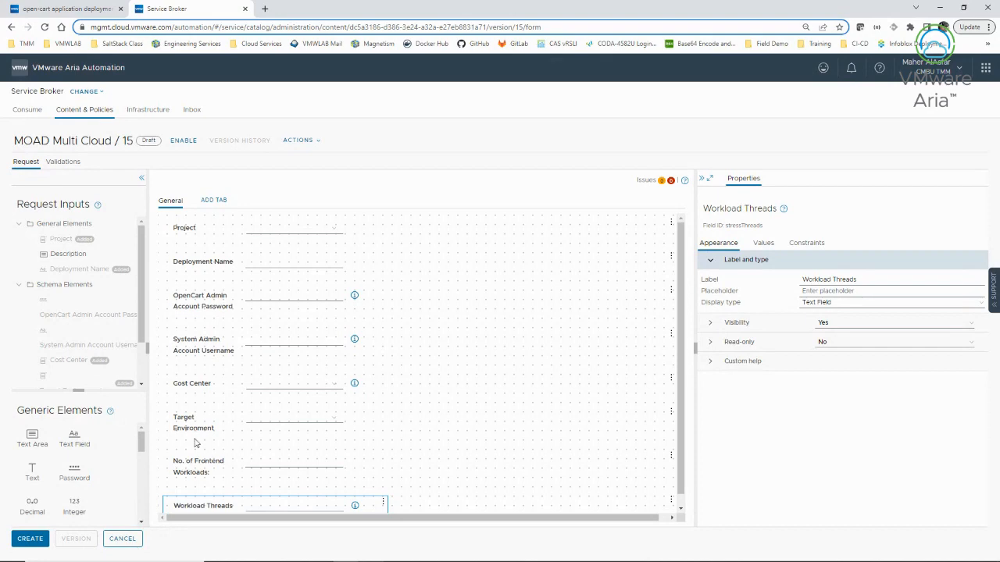
{"action": "left_click", "coordinate": [121, 539]}
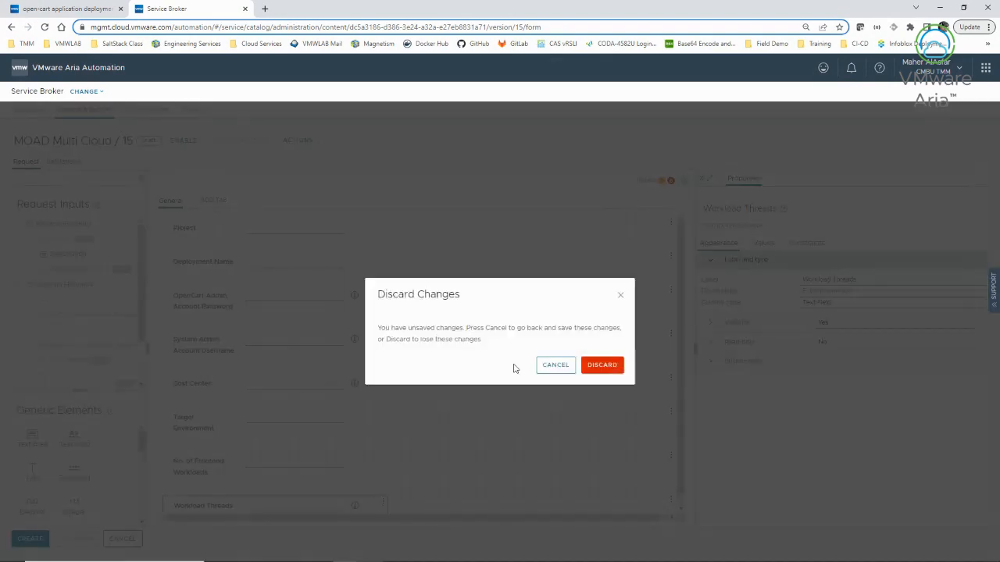
{"action": "left_click", "coordinate": [594, 365]}
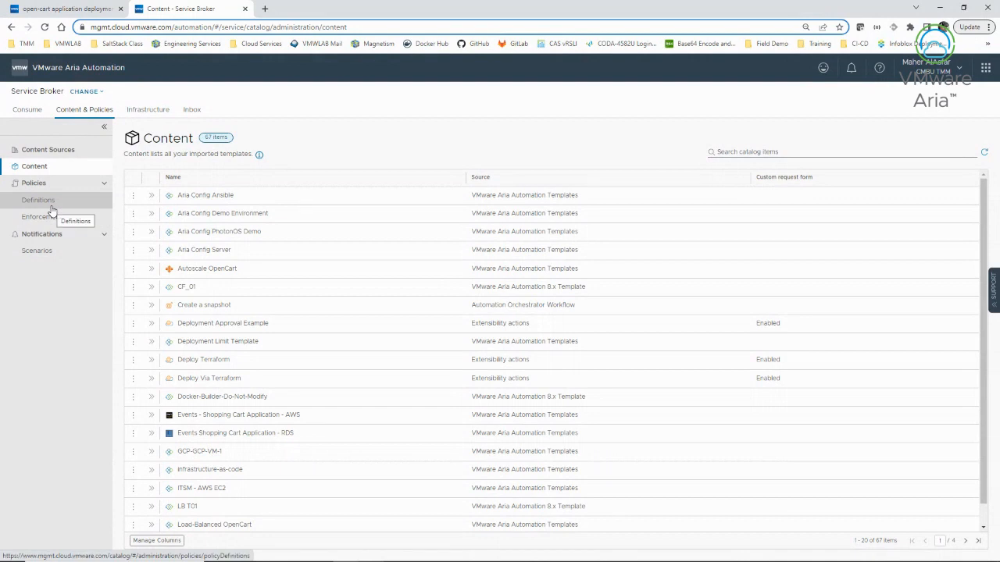
Examine the imported content items and their source types in the unfiltered content list.
{"action": "scroll", "coordinate": [546, 453], "scroll_direction": "down", "scroll_amount": 2}
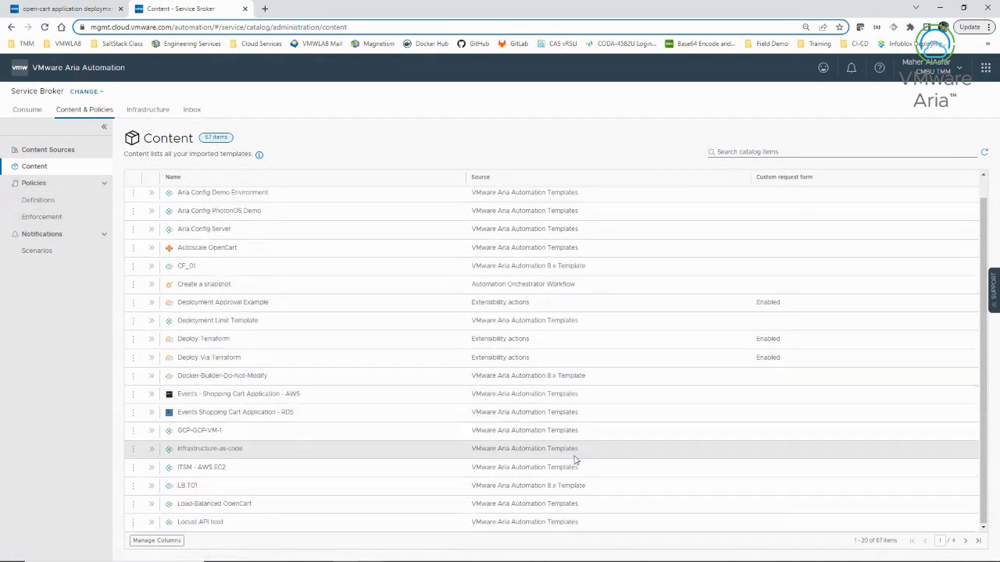
{"action": "scroll", "coordinate": [268, 442], "scroll_direction": "up", "scroll_amount": 1}
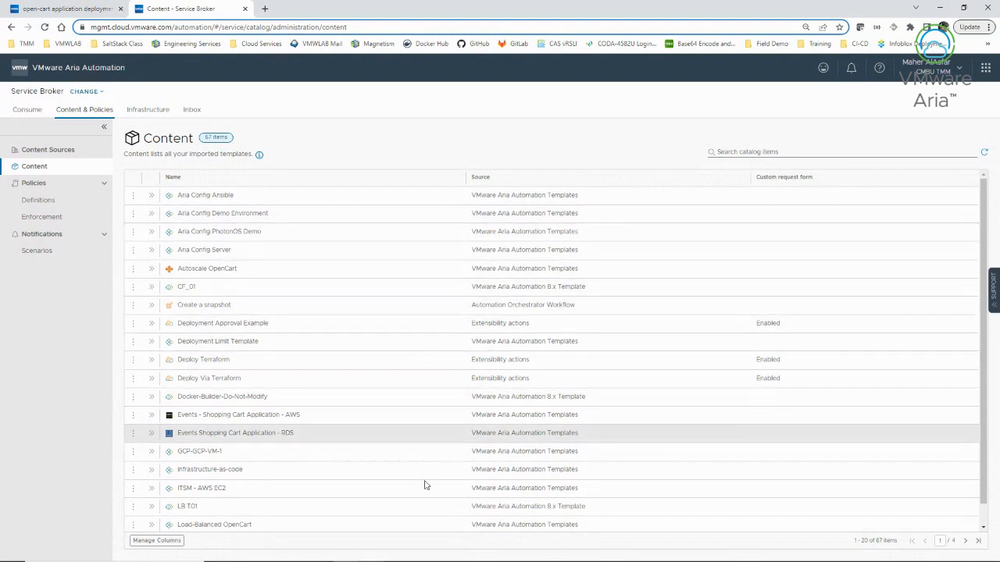
{"action": "scroll", "coordinate": [426, 485], "scroll_direction": "down", "scroll_amount": 1}
{"action": "left_click_drag", "start_coordinate": [447, 377], "coordinate": [610, 378]}
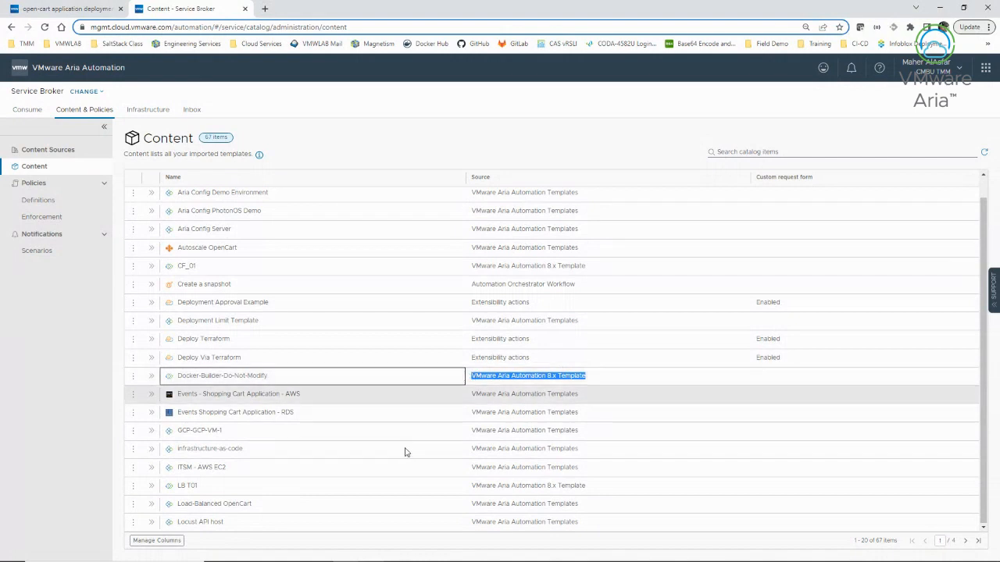
Start a new Content Sharing policy from the policy definitions, examine its required fields, and cancel it.
{"action": "left_click", "coordinate": [48, 201]}
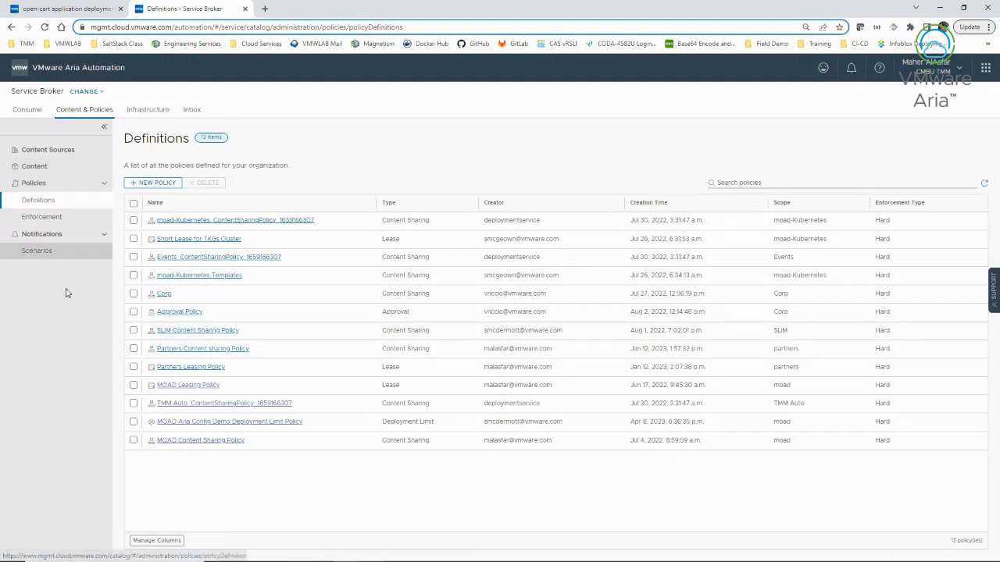
{"action": "left_click", "coordinate": [156, 183]}
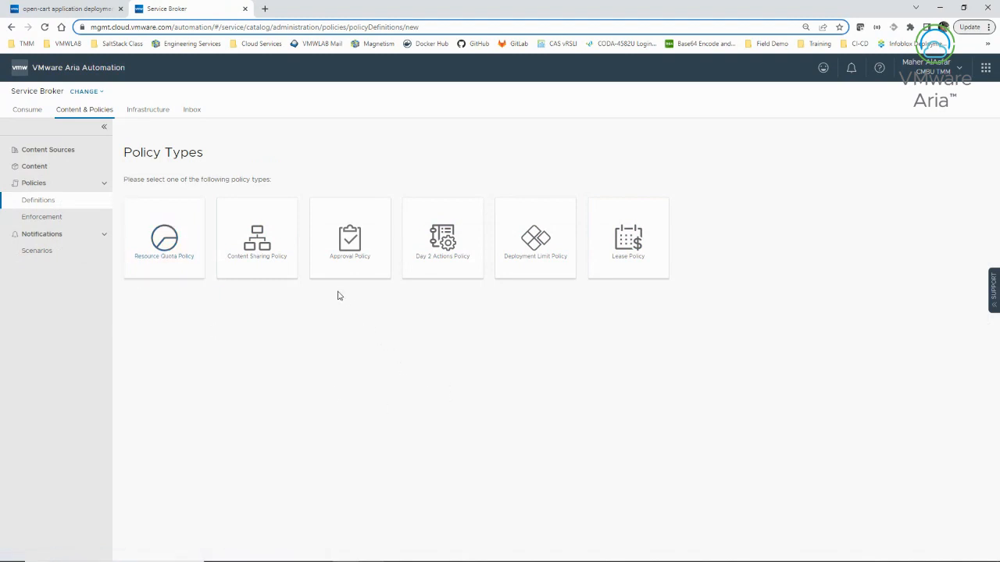
{"action": "left_click", "coordinate": [247, 271]}
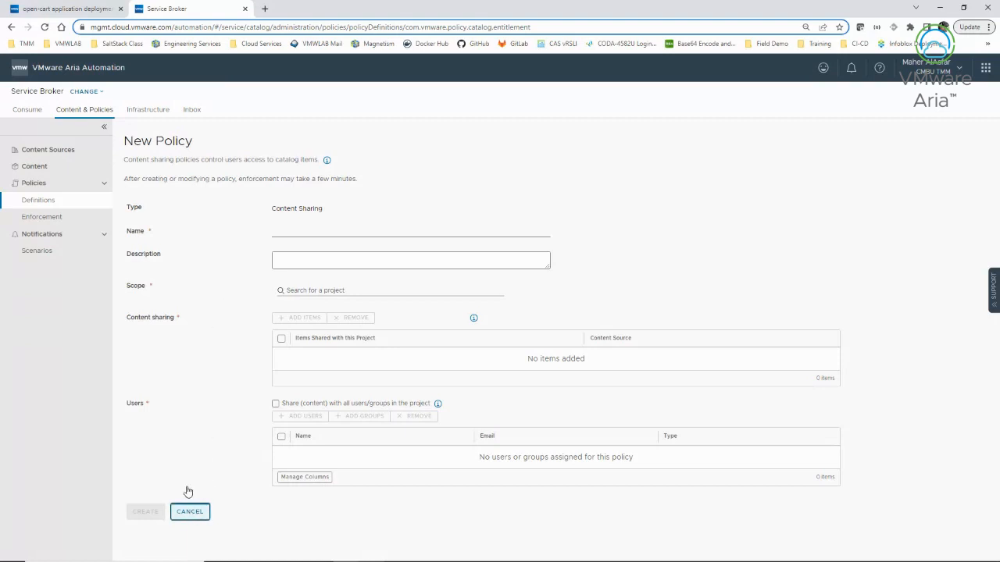
{"action": "left_click", "coordinate": [189, 511]}
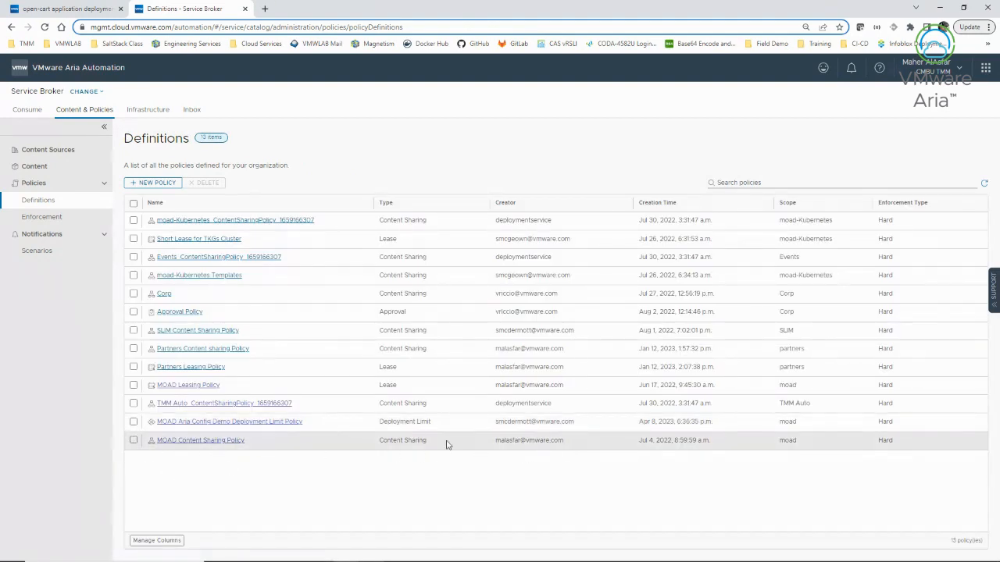
Open the MOAD Content Sharing Policy, review its name and scope, and remove the "Create a snapshot" item from its shared content.
{"action": "left_click", "coordinate": [170, 445]}
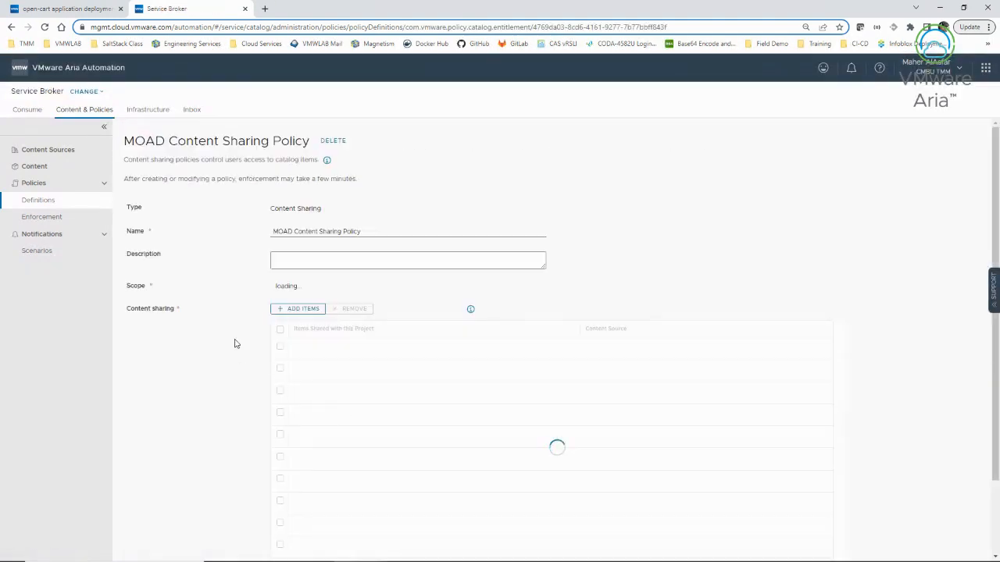
{"action": "left_click_drag", "start_coordinate": [370, 229], "coordinate": [264, 233]}
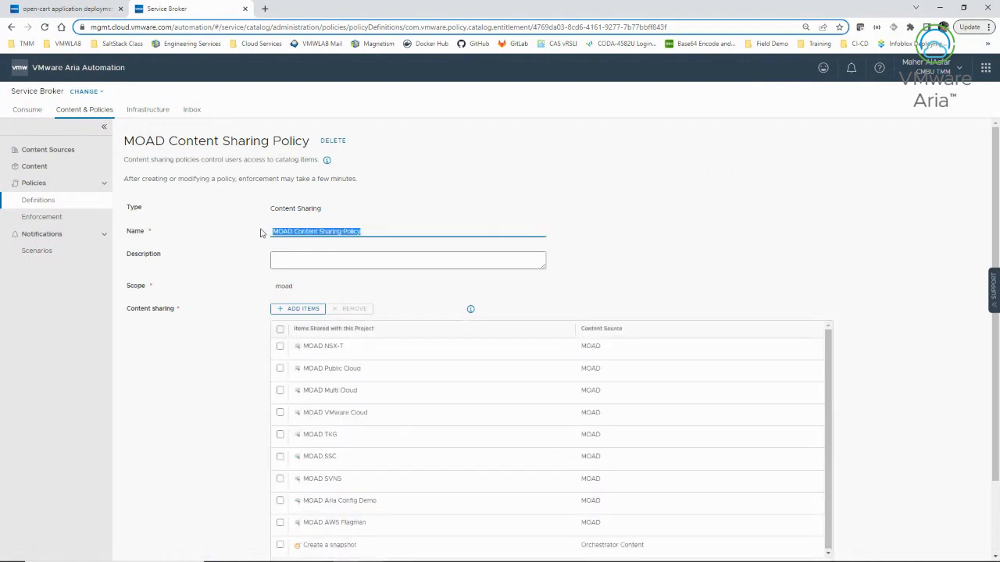
{"action": "left_click", "coordinate": [284, 291]}
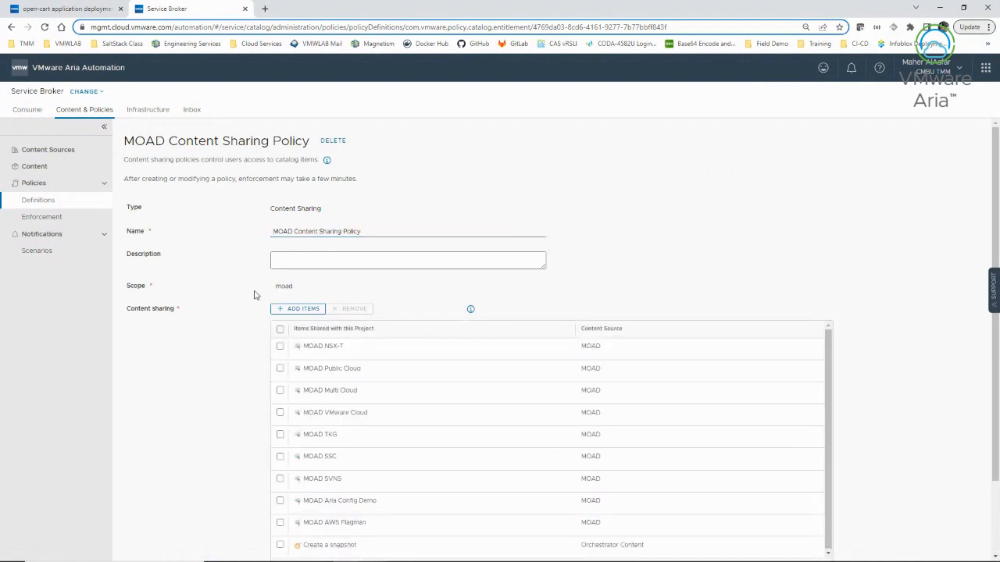
{"action": "scroll", "coordinate": [168, 401], "scroll_direction": "down", "scroll_amount": 2}
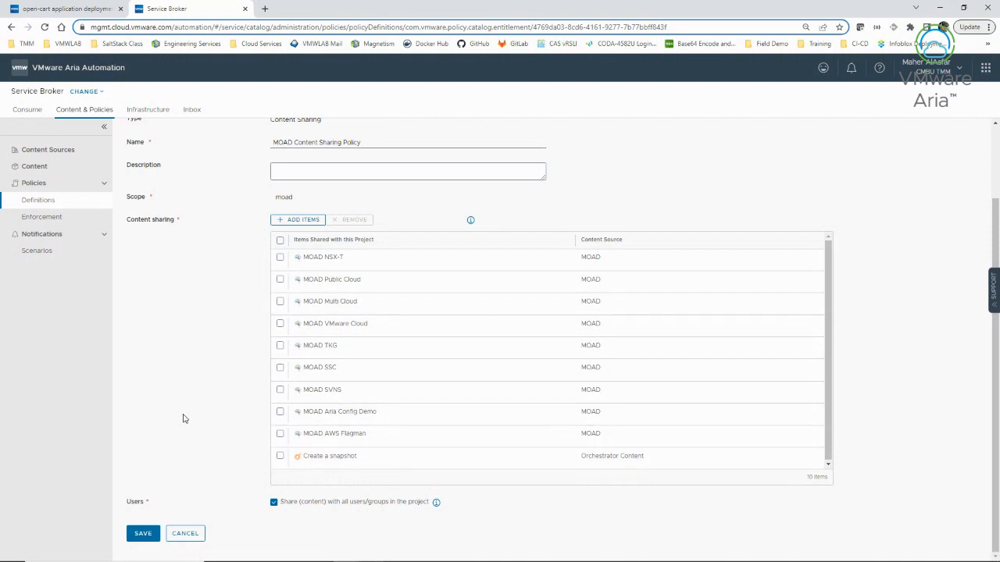
{"action": "left_click", "coordinate": [279, 458]}
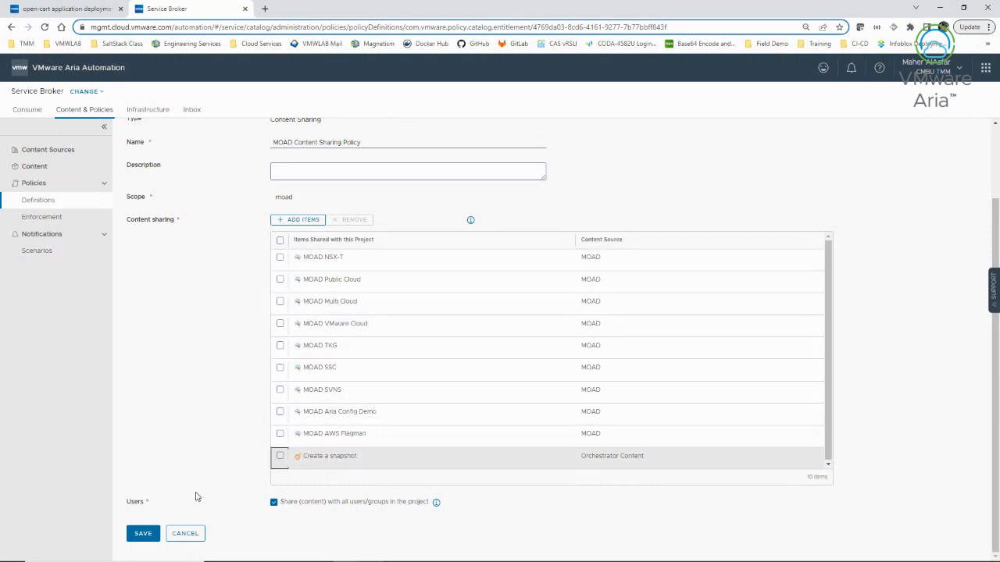
{"action": "left_click", "coordinate": [354, 221]}
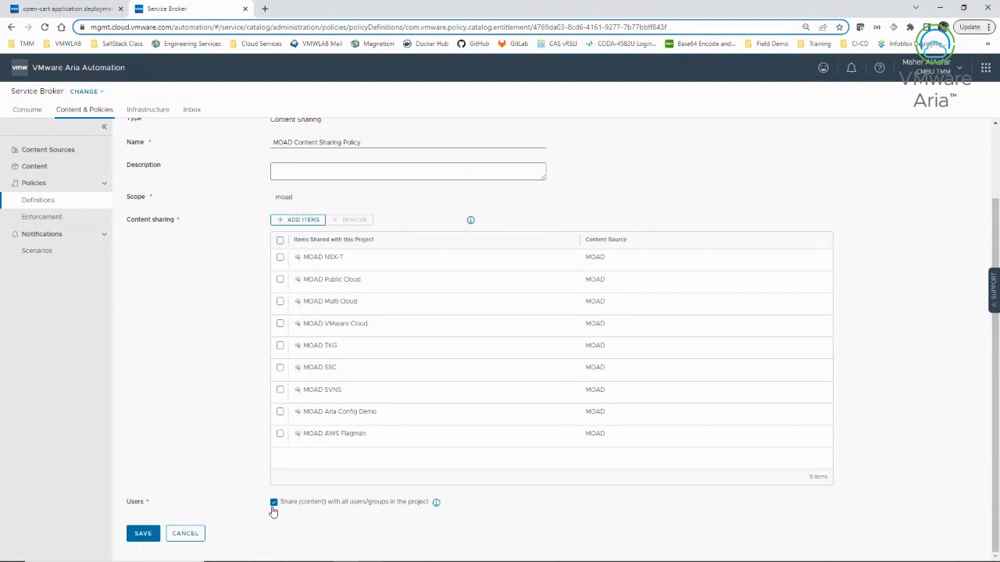
Read the help on policy users, and turn off sharing content with all users and groups in the project.
{"action": "left_click", "coordinate": [437, 502]}
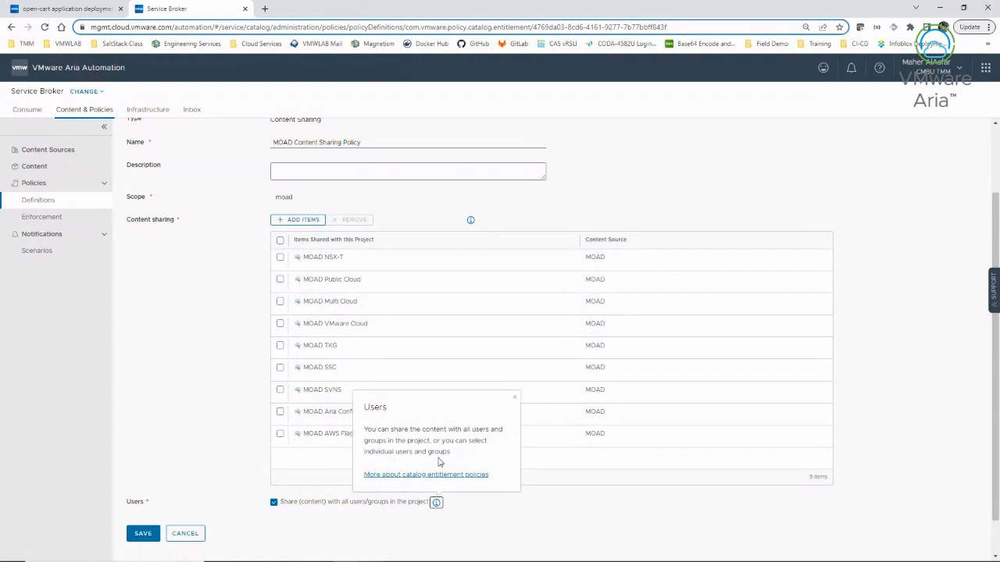
{"action": "left_click", "coordinate": [514, 397]}
{"action": "left_click", "coordinate": [273, 501]}
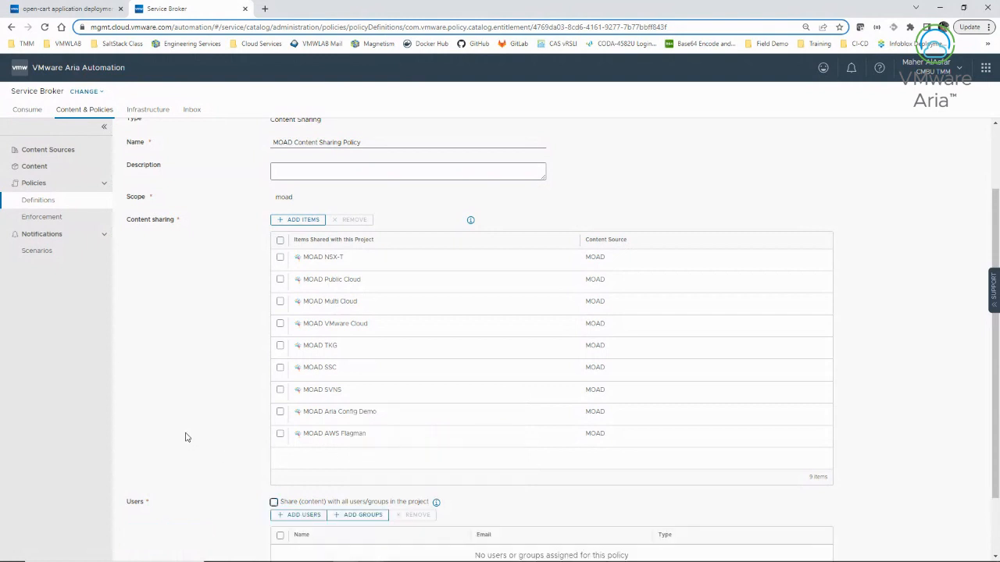
{"action": "scroll", "coordinate": [188, 441], "scroll_direction": "down", "scroll_amount": 2}
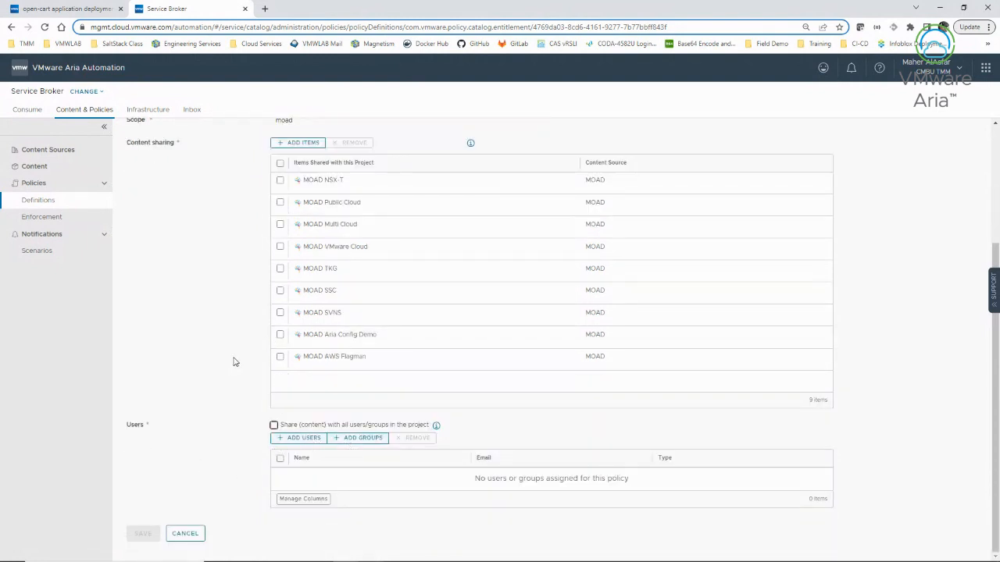
{"action": "scroll", "coordinate": [248, 367], "scroll_direction": "up", "scroll_amount": 4}
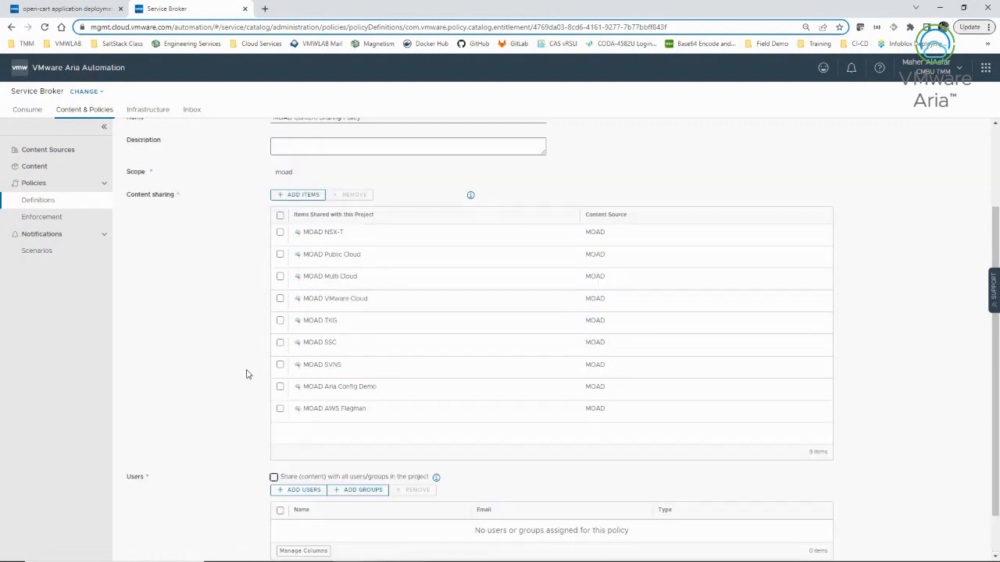
{"action": "scroll", "coordinate": [242, 414], "scroll_direction": "down", "scroll_amount": 4}
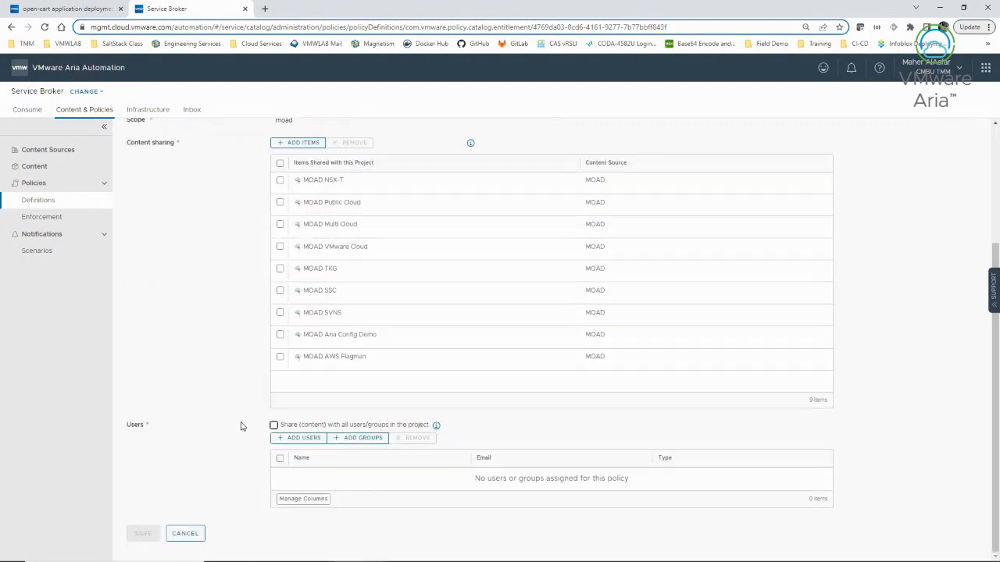
Search for "tmm" among the users to add to the sharing policy, select the matching account, and cancel adding it.
{"action": "left_click", "coordinate": [303, 439]}
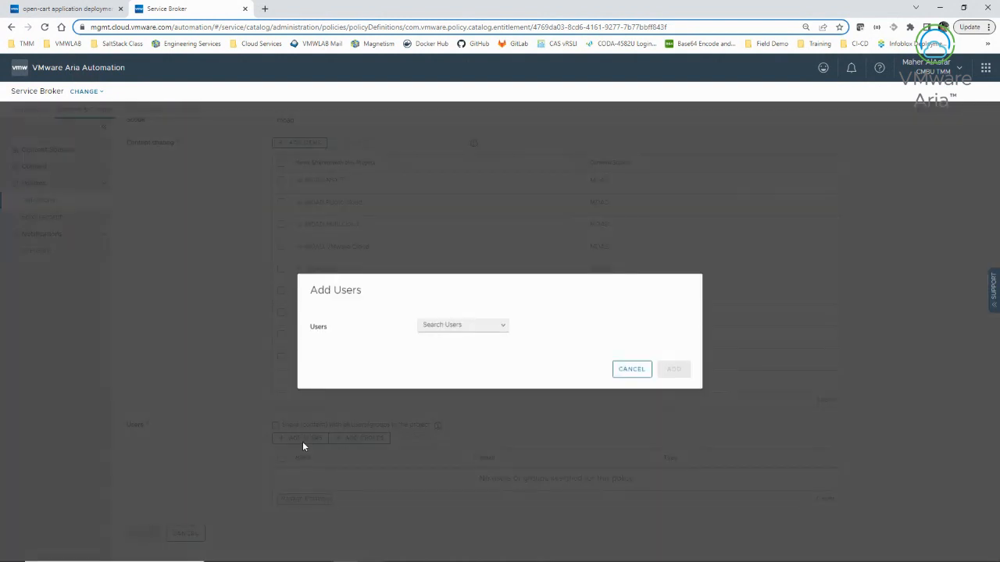
{"action": "left_click", "coordinate": [456, 327]}
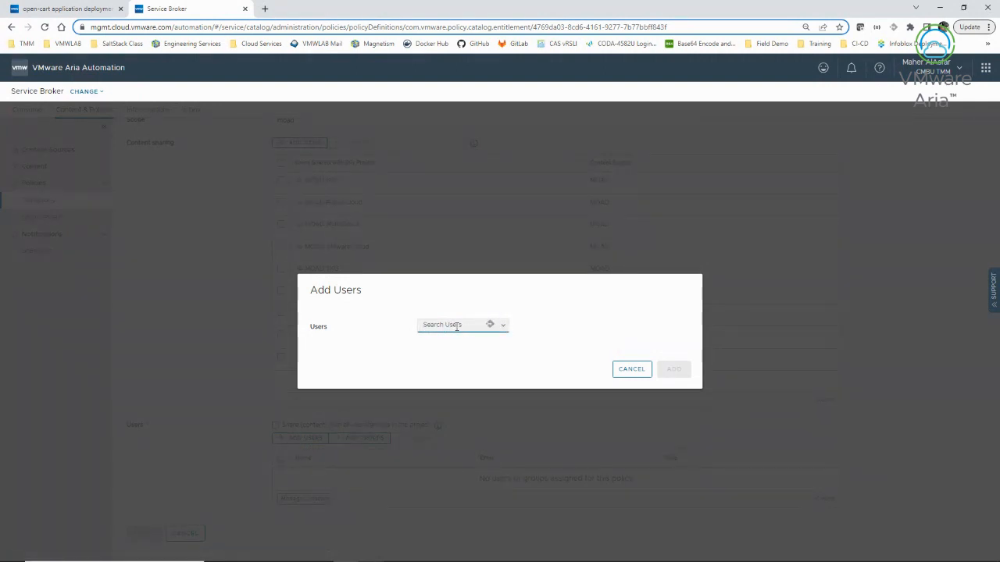
{"action": "type", "text": "tmm"}
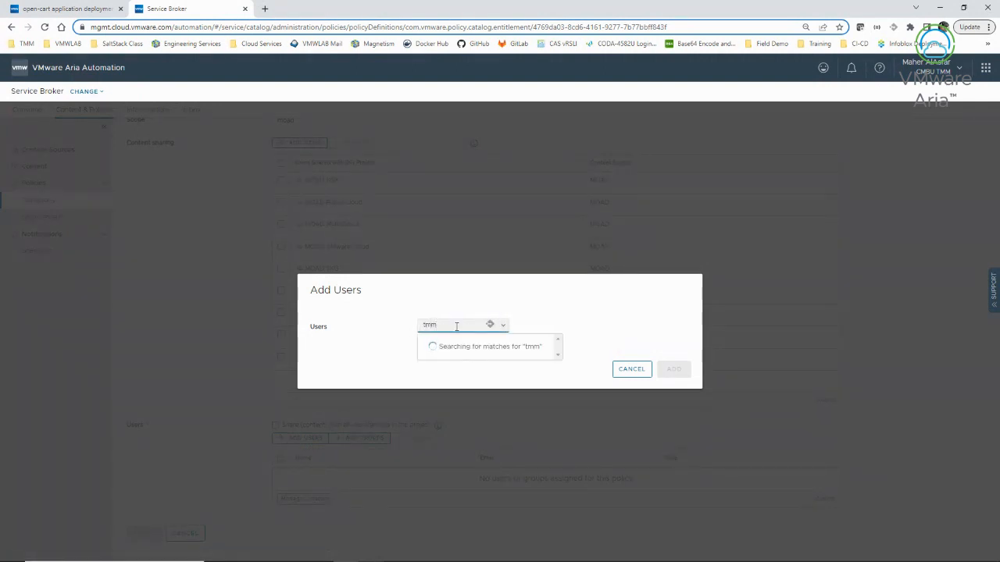
{"action": "left_click", "coordinate": [446, 349]}
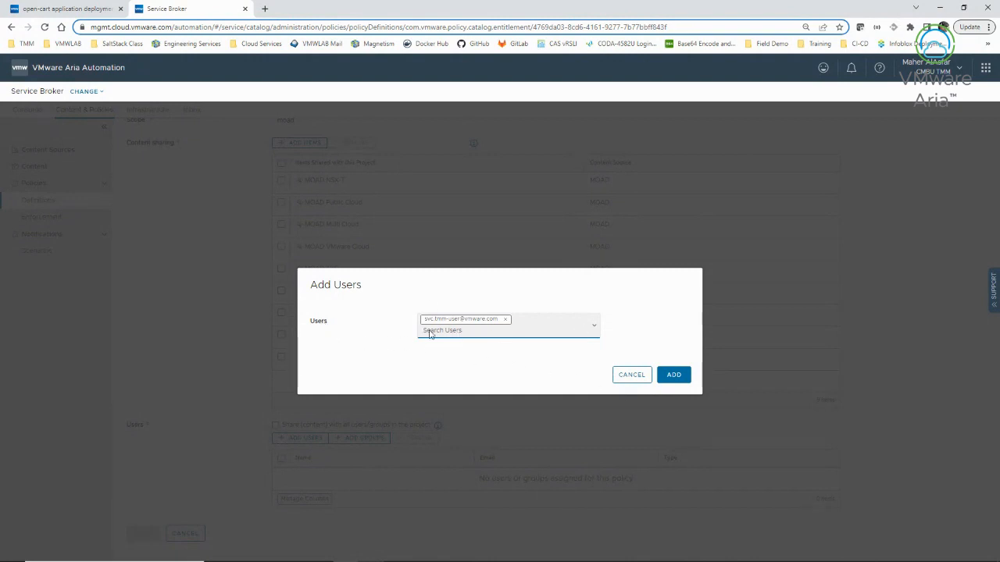
{"action": "left_click", "coordinate": [631, 374]}
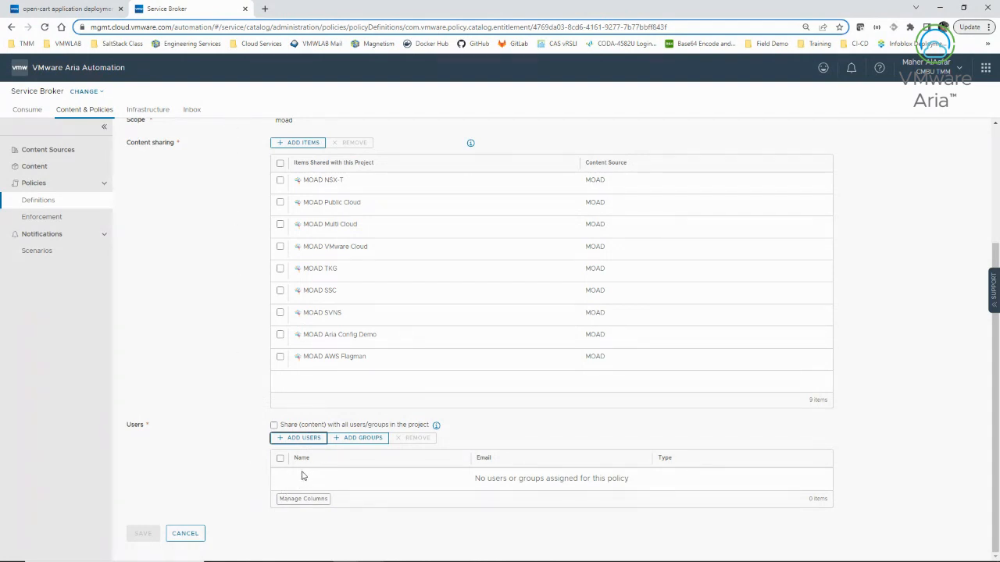
Share the MOAD Content Sharing Policy's content with all users and groups in the project again, and save the policy.
{"action": "scroll", "coordinate": [208, 387], "scroll_direction": "up", "scroll_amount": 3}
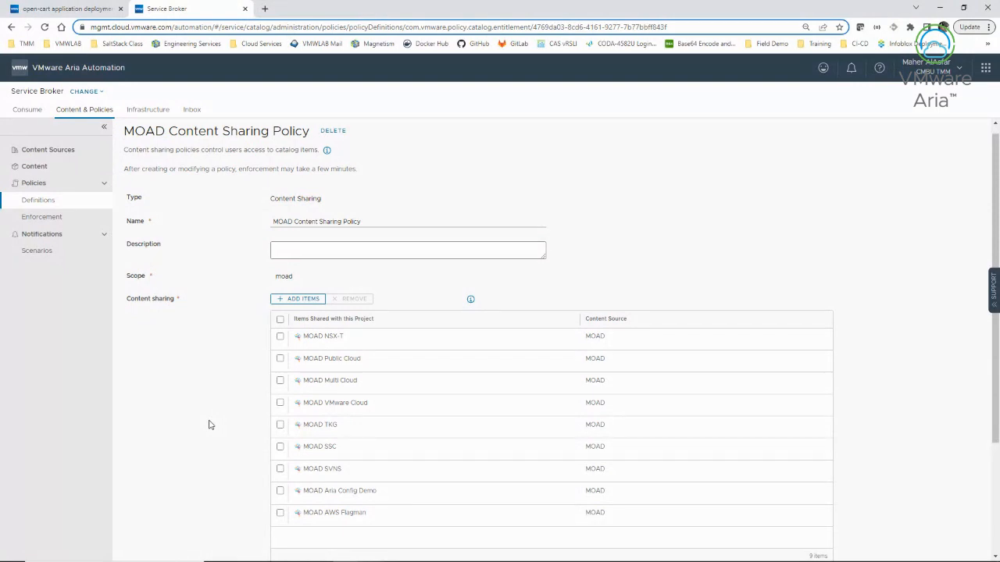
{"action": "scroll", "coordinate": [208, 419], "scroll_direction": "down", "scroll_amount": 2}
{"action": "scroll", "coordinate": [227, 375], "scroll_direction": "up", "scroll_amount": 2}
{"action": "scroll", "coordinate": [203, 518], "scroll_direction": "down", "scroll_amount": 2}
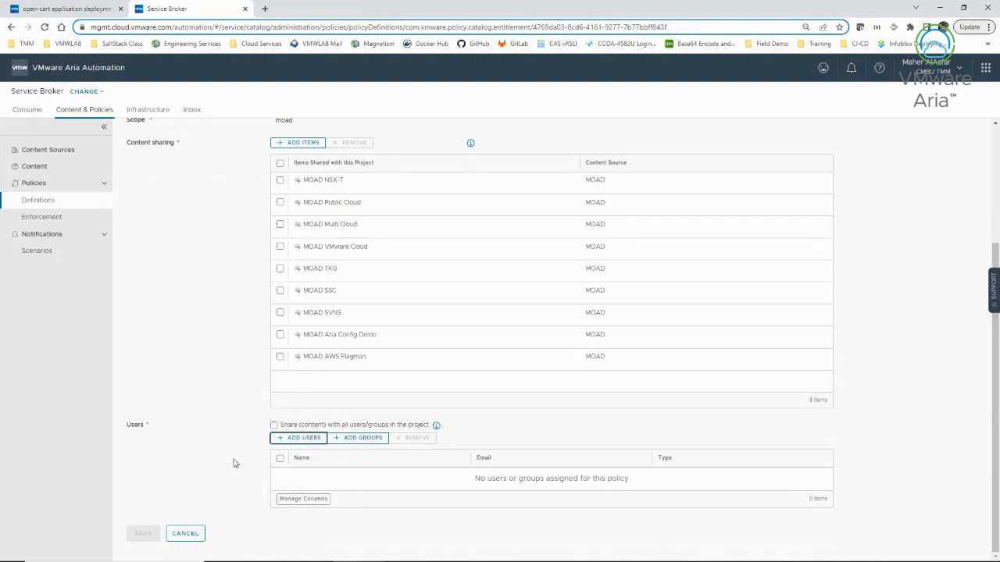
{"action": "left_click", "coordinate": [273, 427]}
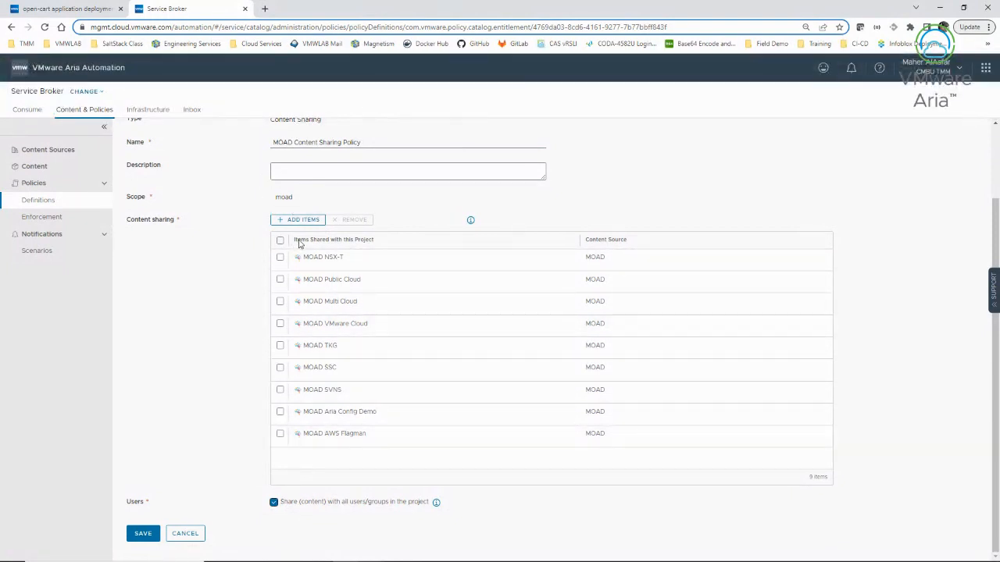
{"action": "left_click", "coordinate": [152, 534]}
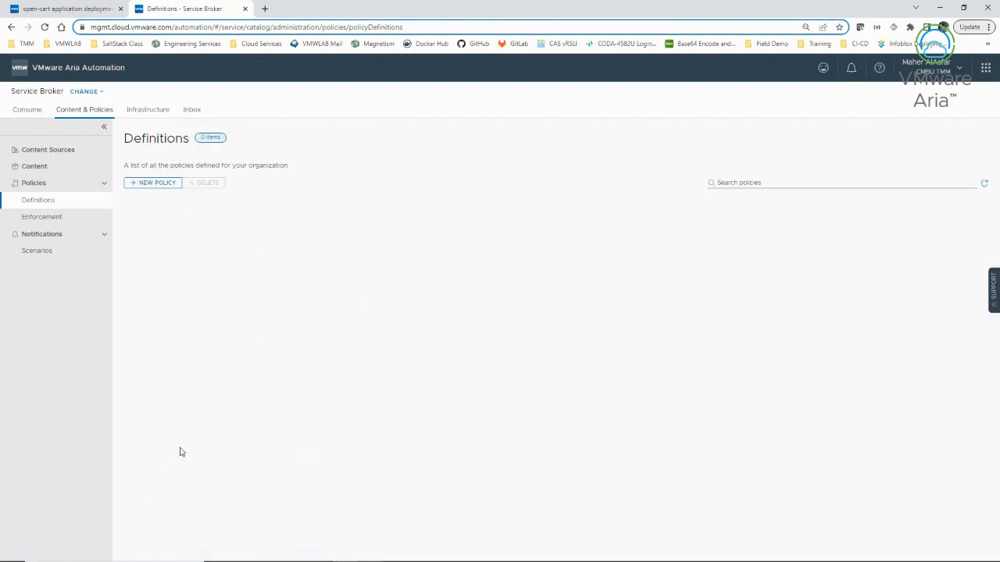
Start a new Approval policy and review its form, from the name and scope to the approvers, auto expiry and actions.
{"action": "left_click", "coordinate": [149, 185]}
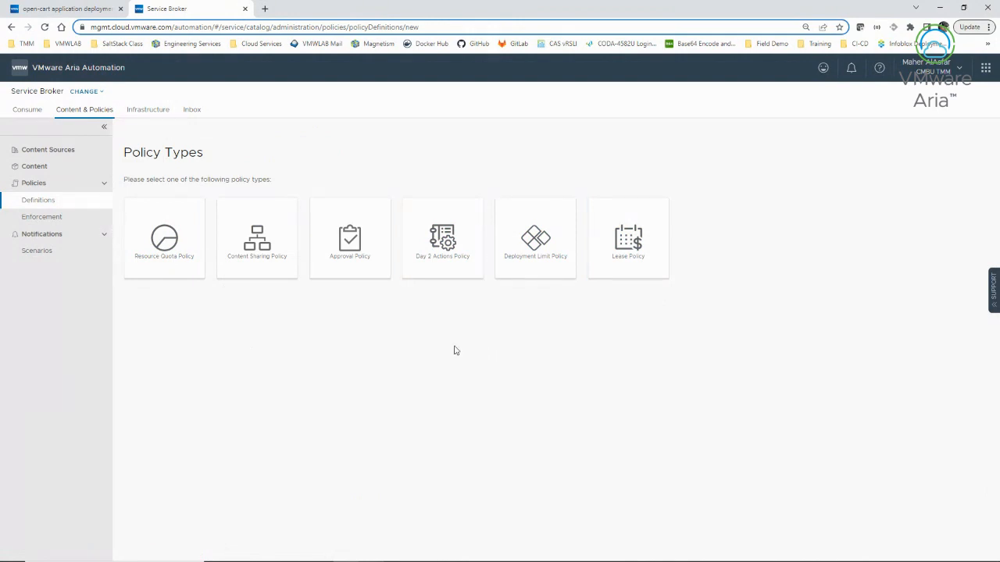
{"action": "left_click", "coordinate": [342, 266]}
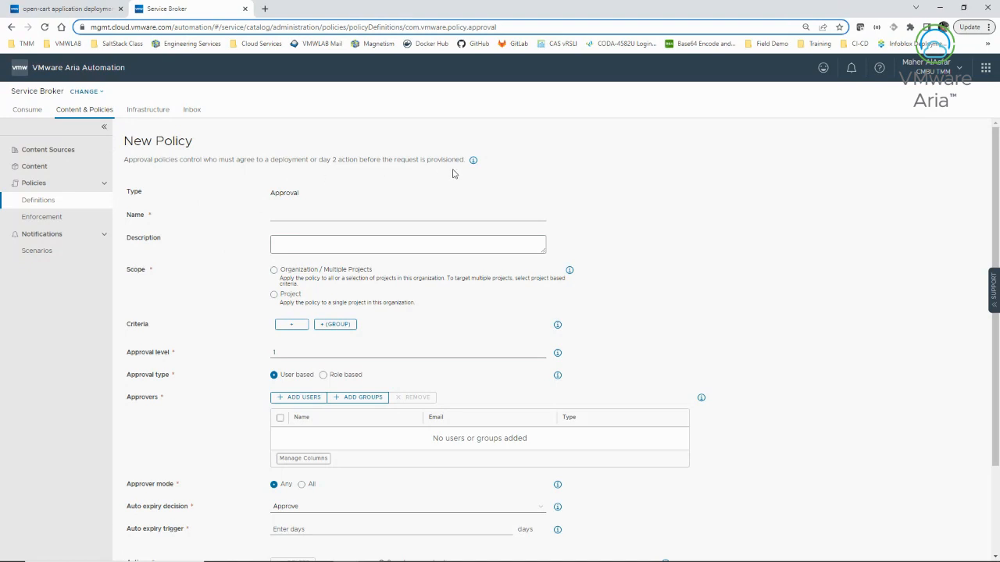
{"action": "scroll", "coordinate": [197, 270], "scroll_direction": "down", "scroll_amount": 2}
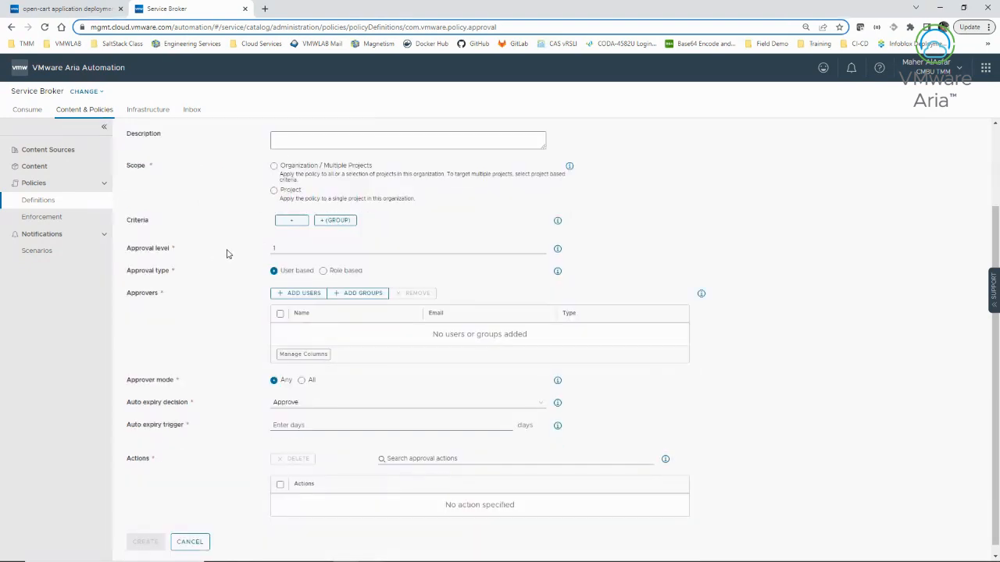
{"action": "scroll", "coordinate": [216, 252], "scroll_direction": "up", "scroll_amount": 1}
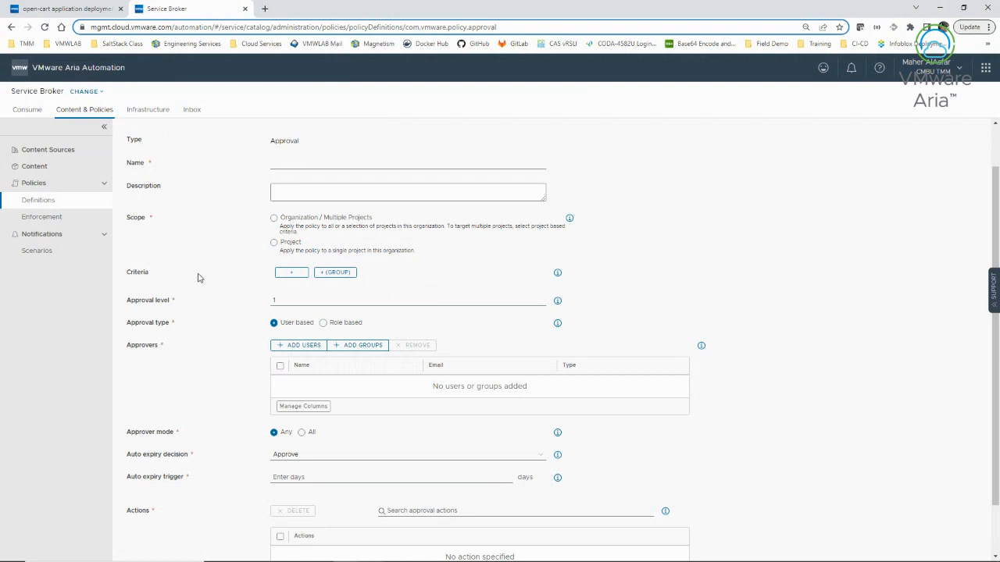
{"action": "scroll", "coordinate": [198, 278], "scroll_direction": "up", "scroll_amount": 1}
{"action": "left_click", "coordinate": [293, 214]}
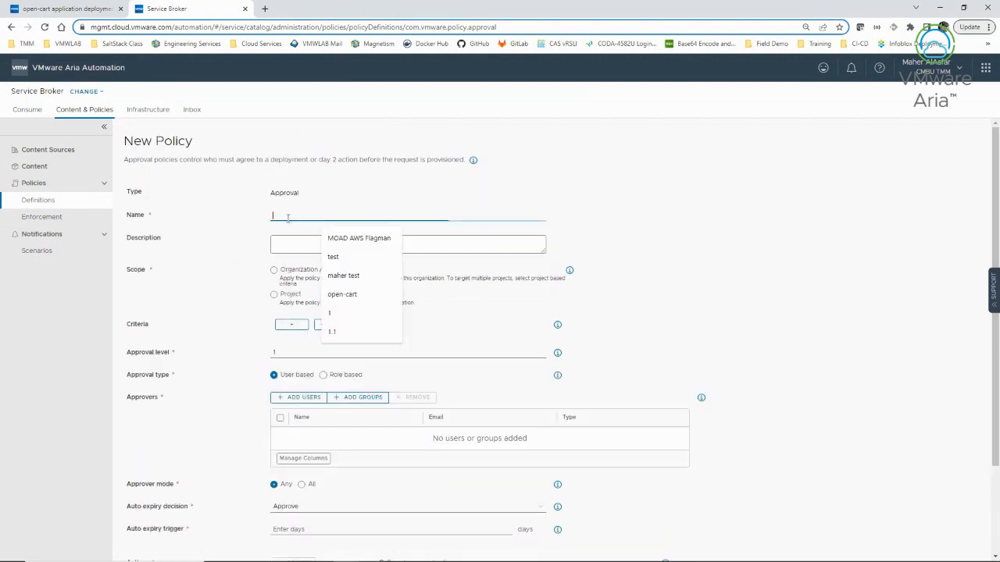
{"action": "scroll", "coordinate": [155, 336], "scroll_direction": "down", "scroll_amount": 2}
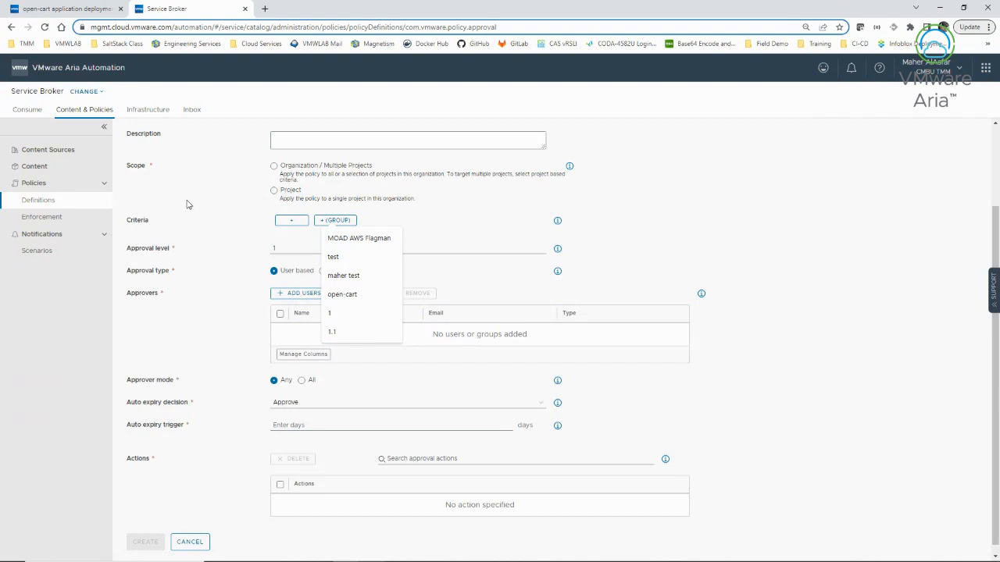
{"action": "scroll", "coordinate": [203, 234], "scroll_direction": "up", "scroll_amount": 2}
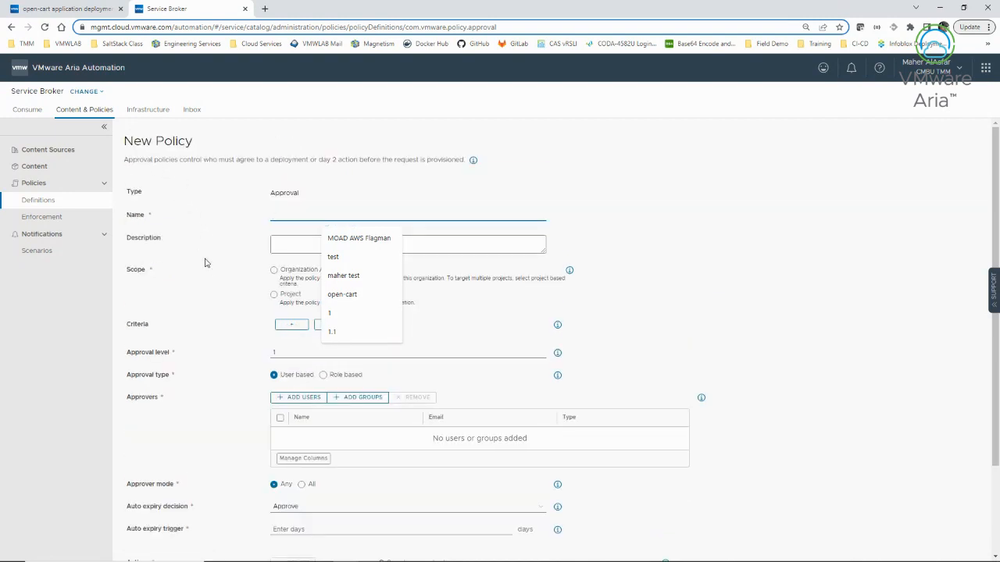
{"action": "scroll", "coordinate": [219, 275], "scroll_direction": "down", "scroll_amount": 1}
{"action": "left_click", "coordinate": [198, 216]}
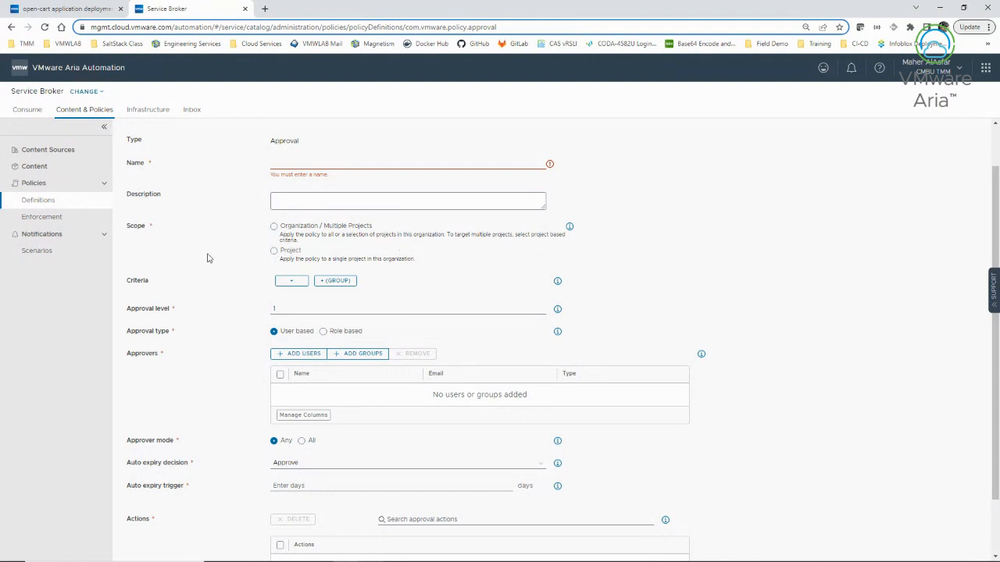
Set the approval policy's scope to Project and add an empty clause to its criteria.
{"action": "left_click", "coordinate": [274, 252]}
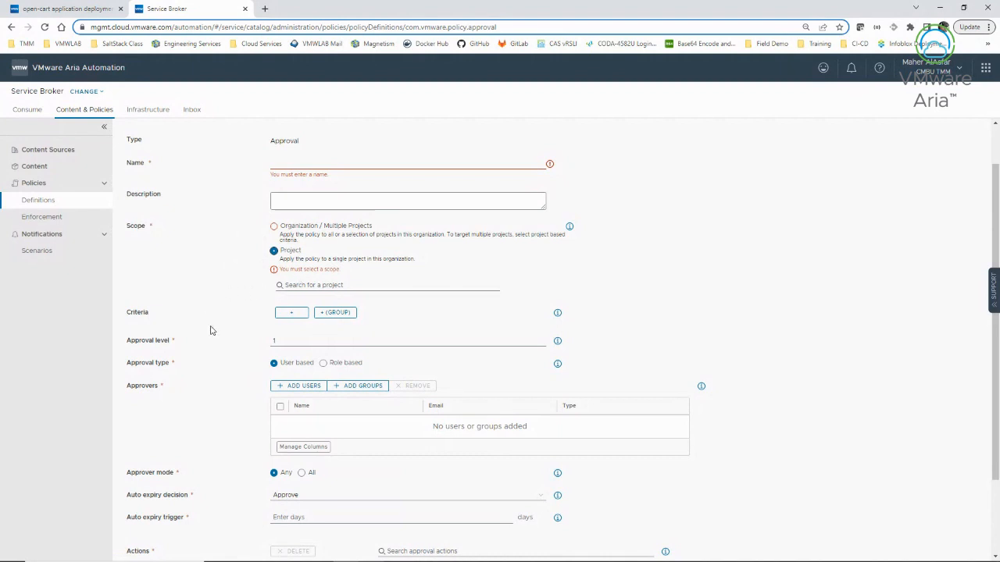
{"action": "scroll", "coordinate": [213, 330], "scroll_direction": "down", "scroll_amount": 1}
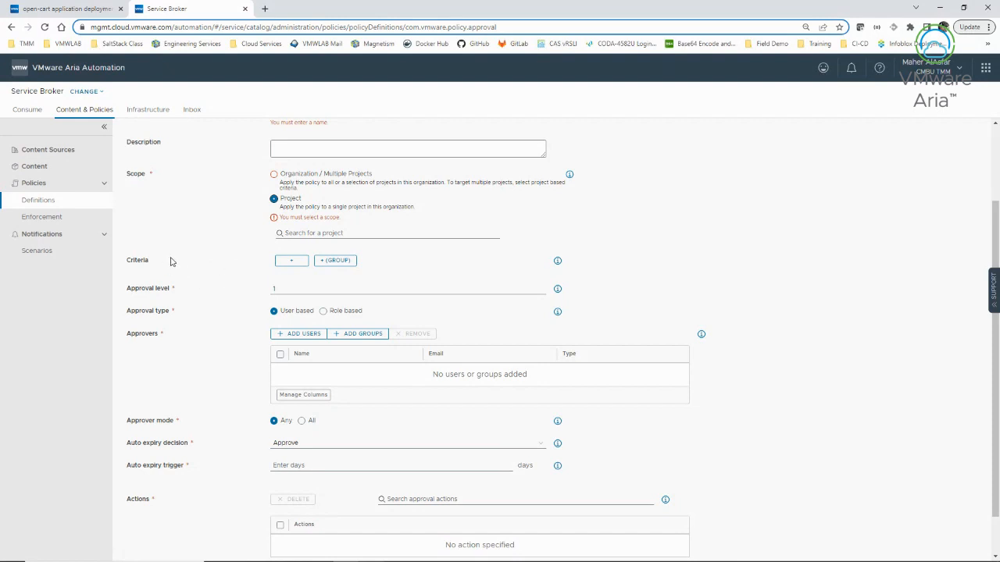
{"action": "left_click", "coordinate": [282, 262]}
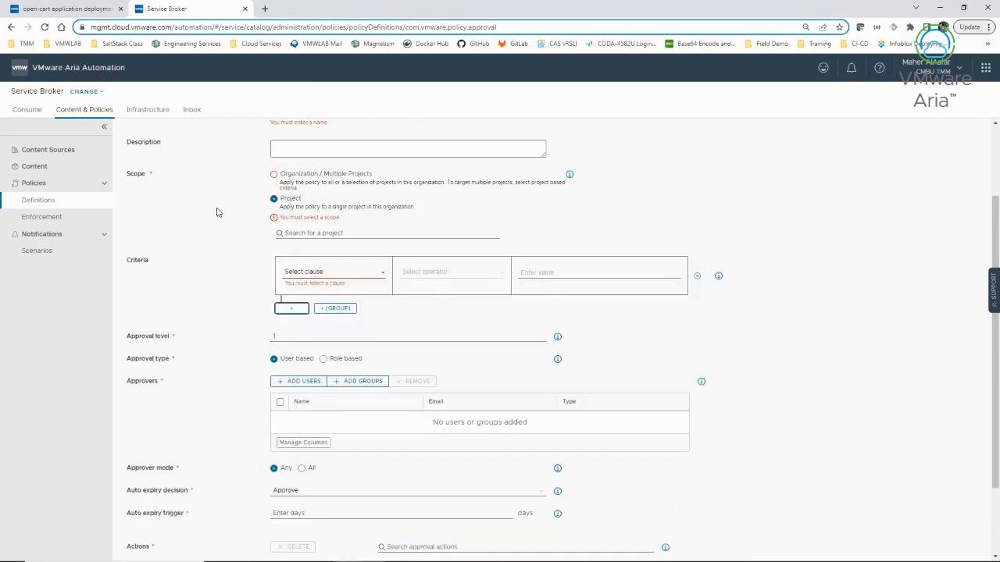
Define the approval criterion as Deployment Creation Cost greater than 100.
{"action": "left_click", "coordinate": [382, 272]}
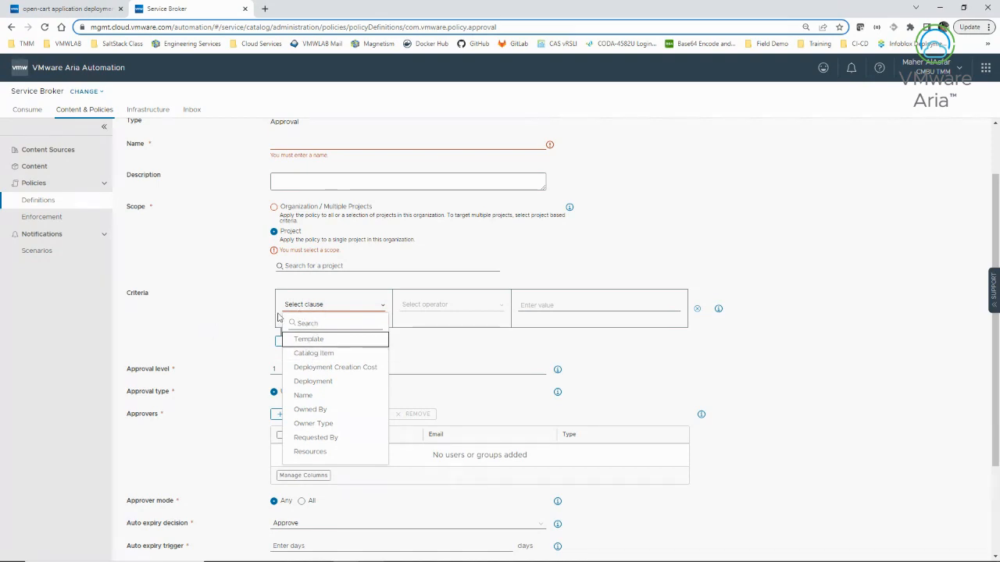
{"action": "left_click", "coordinate": [327, 372]}
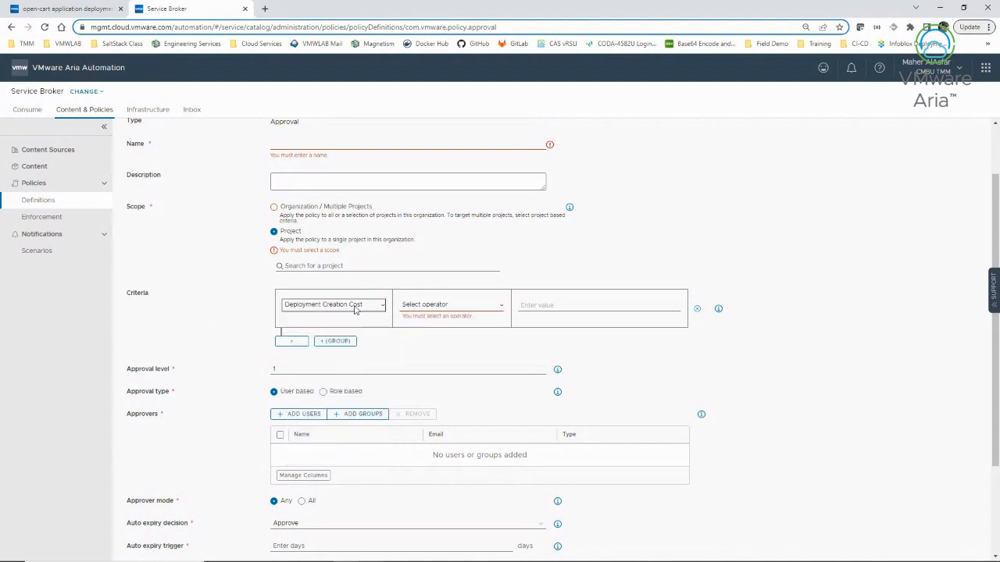
{"action": "left_click", "coordinate": [428, 305]}
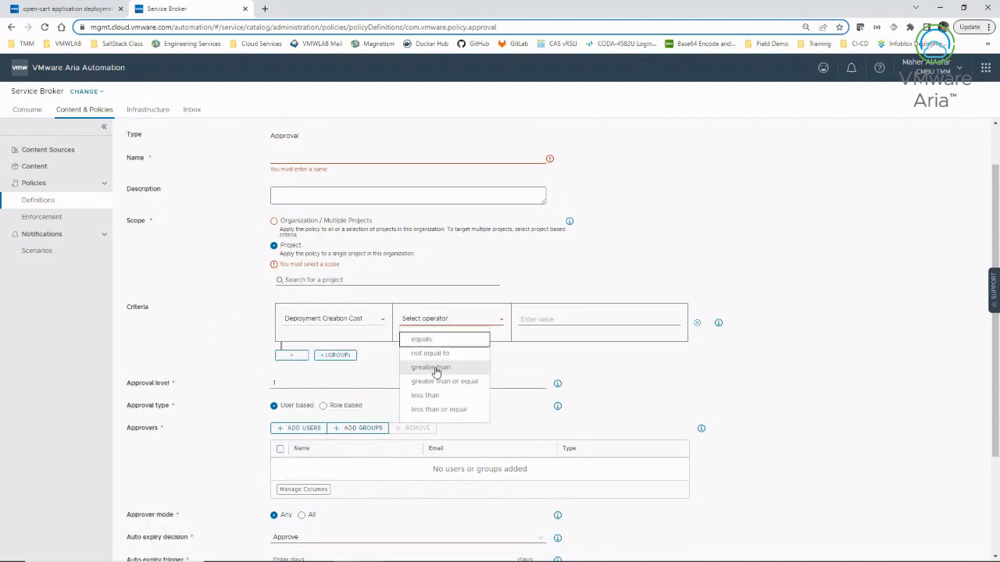
{"action": "left_click", "coordinate": [435, 368]}
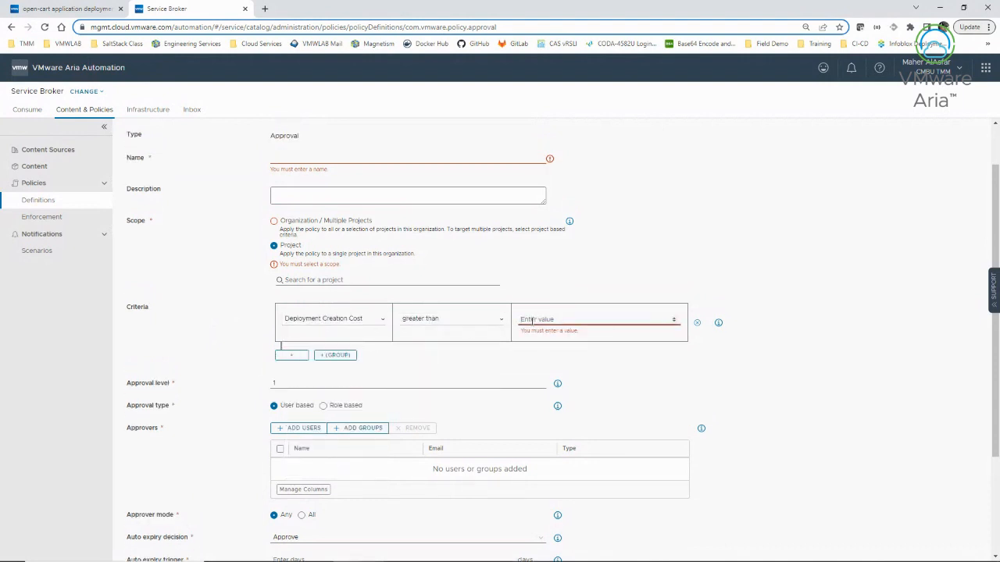
{"action": "left_click", "coordinate": [532, 319]}
{"action": "type", "text": "100"}
Change the approval criterion to Deployment equals, and browse the available deployments without choosing one.
{"action": "left_click", "coordinate": [371, 326]}
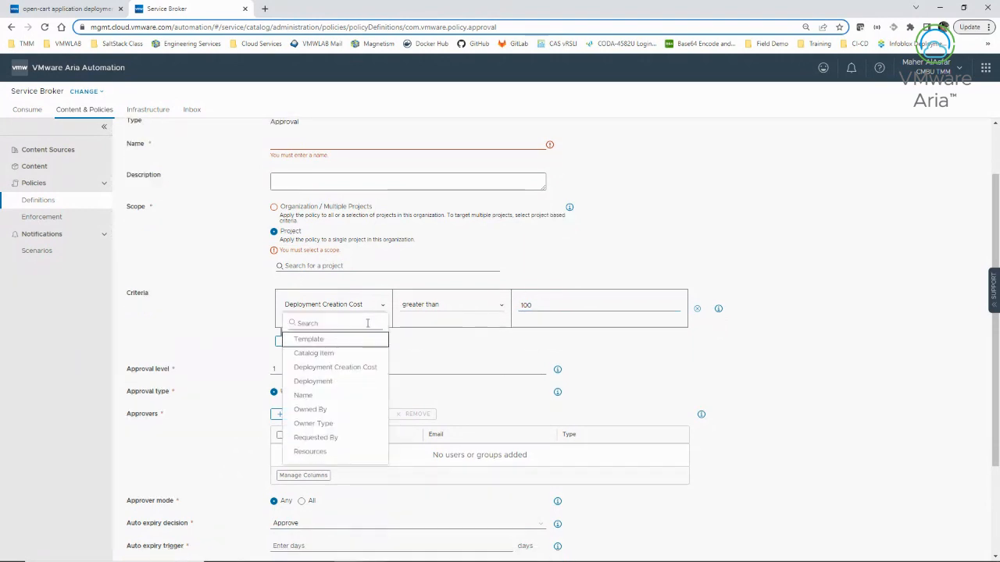
{"action": "left_click", "coordinate": [307, 383]}
{"action": "left_click", "coordinate": [481, 305]}
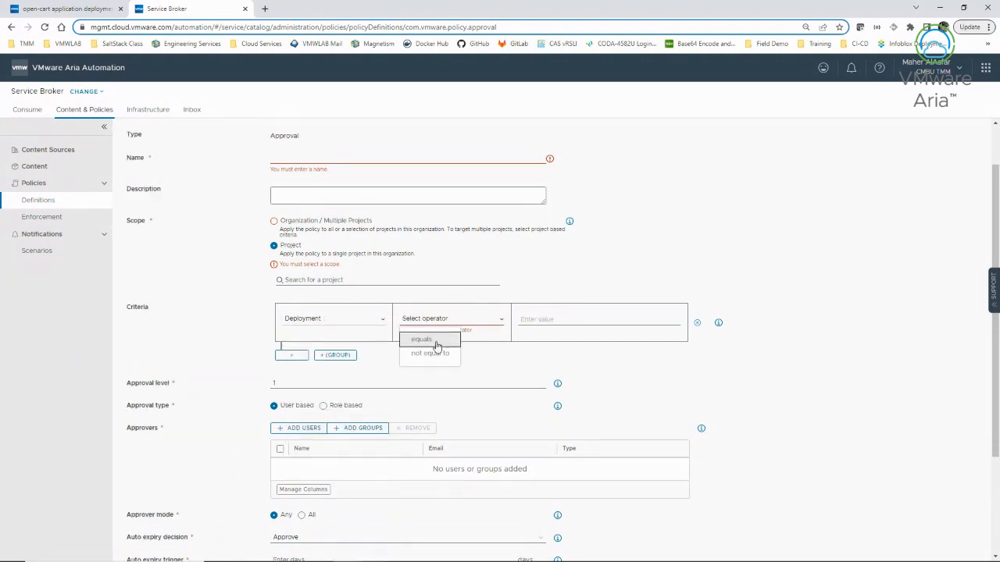
{"action": "left_click", "coordinate": [429, 342]}
{"action": "left_click", "coordinate": [532, 320]}
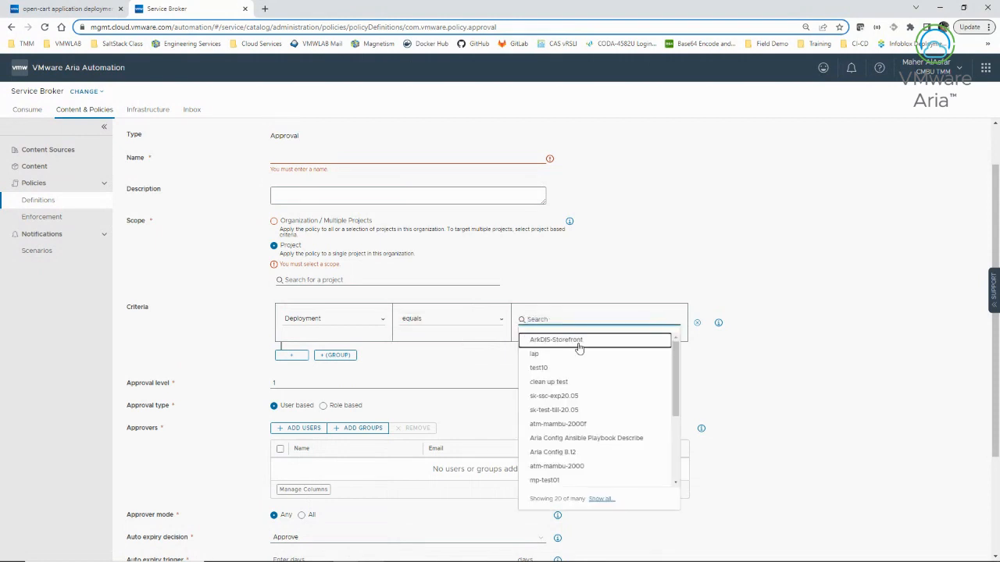
{"action": "left_click_drag", "start_coordinate": [678, 366], "coordinate": [678, 449]}
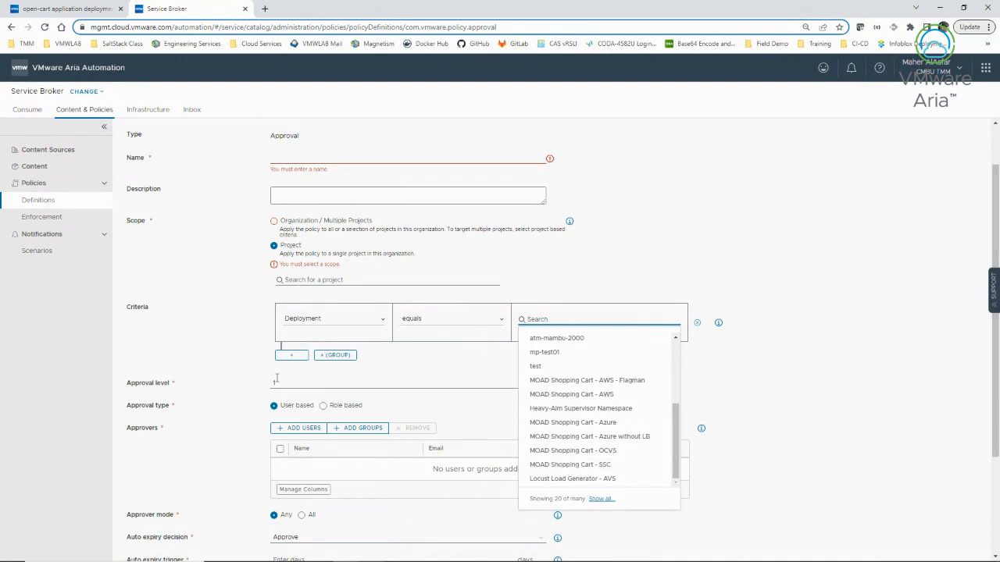
{"action": "left_click", "coordinate": [223, 352]}
Change the approval criterion to Resources with the has any operator.
{"action": "left_click", "coordinate": [382, 318]}
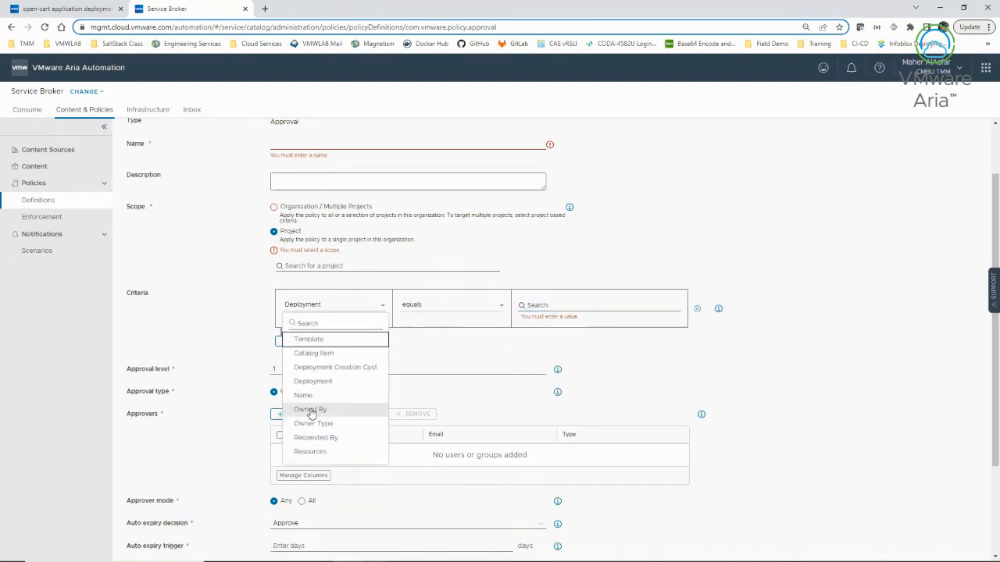
{"action": "left_click", "coordinate": [330, 456]}
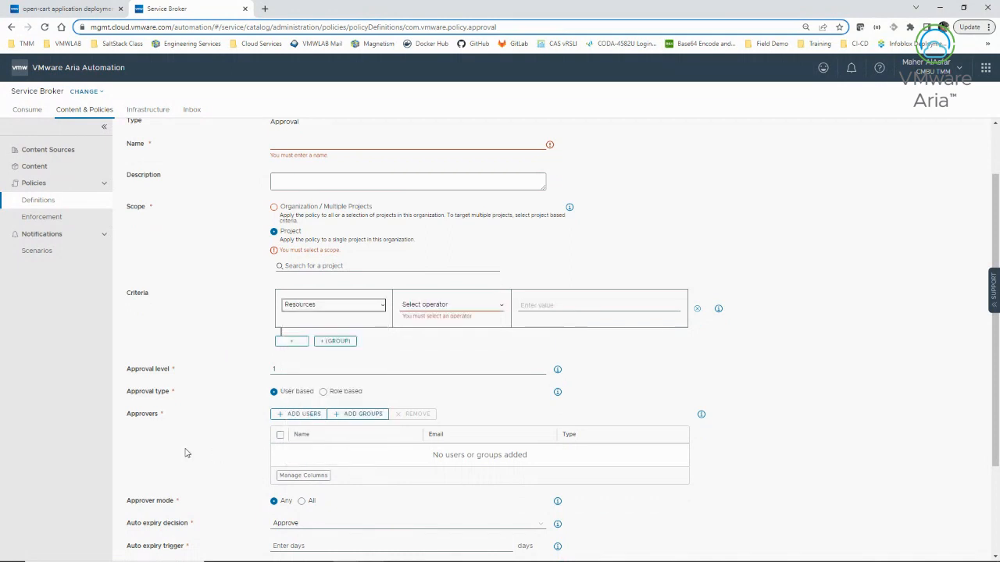
{"action": "left_click", "coordinate": [482, 306]}
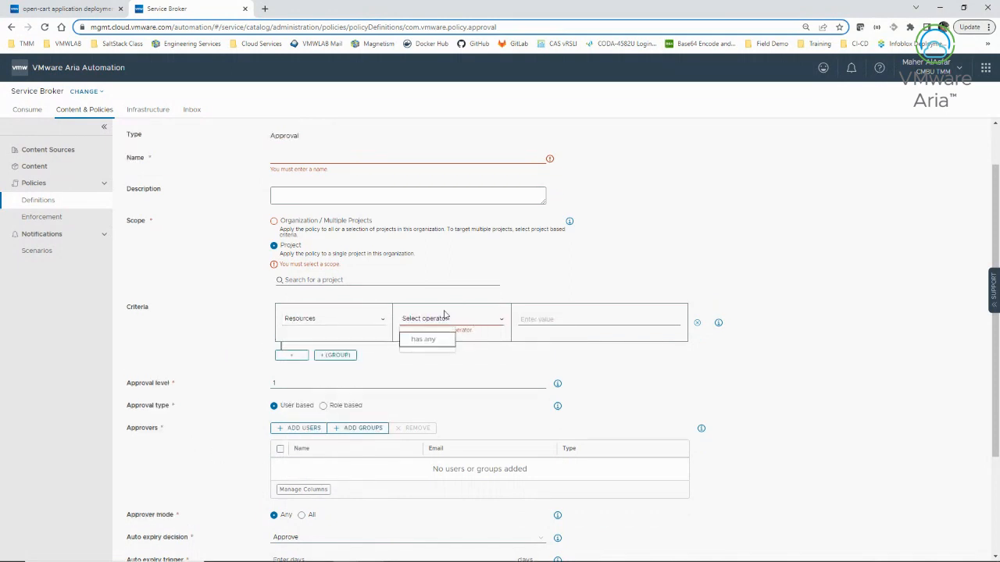
{"action": "left_click", "coordinate": [419, 345]}
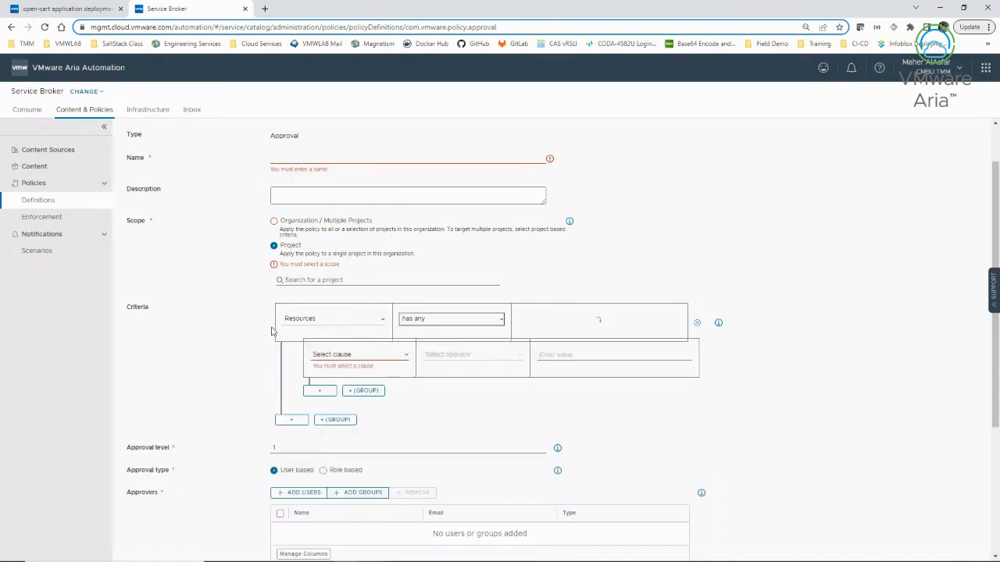
Define the nested resource clause as CPU Count greater than 8.
{"action": "left_click", "coordinate": [390, 354]}
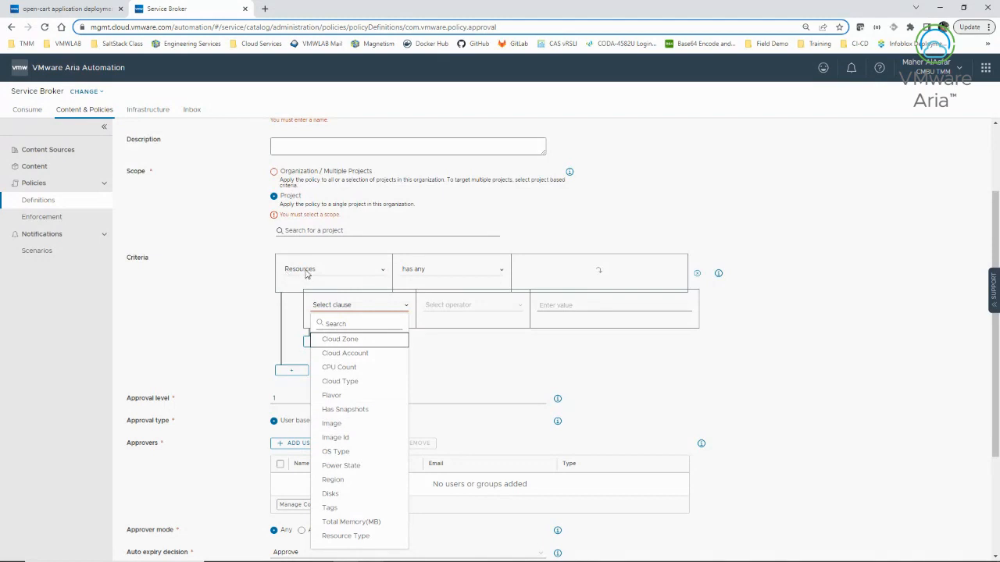
{"action": "left_click", "coordinate": [340, 365]}
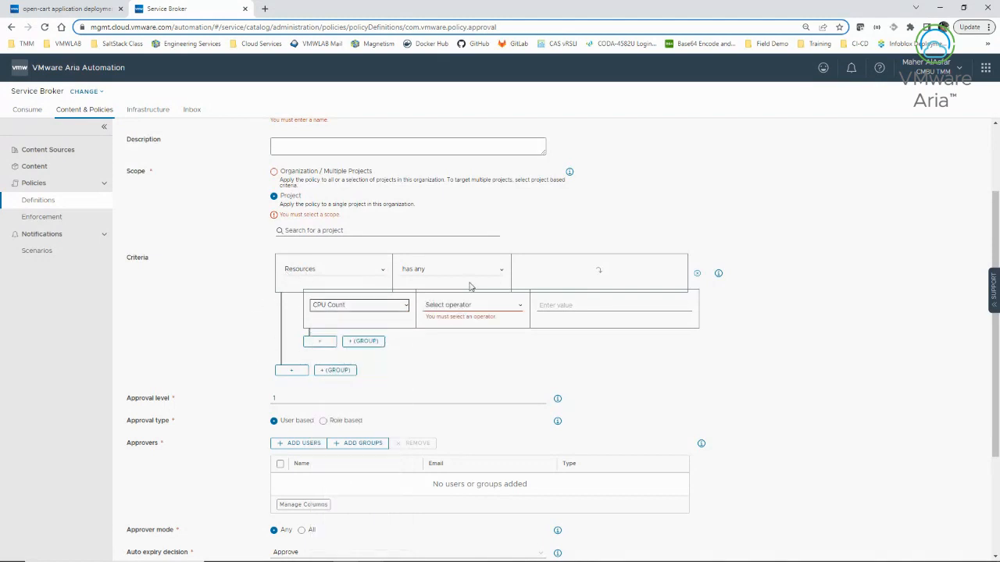
{"action": "left_click", "coordinate": [472, 304]}
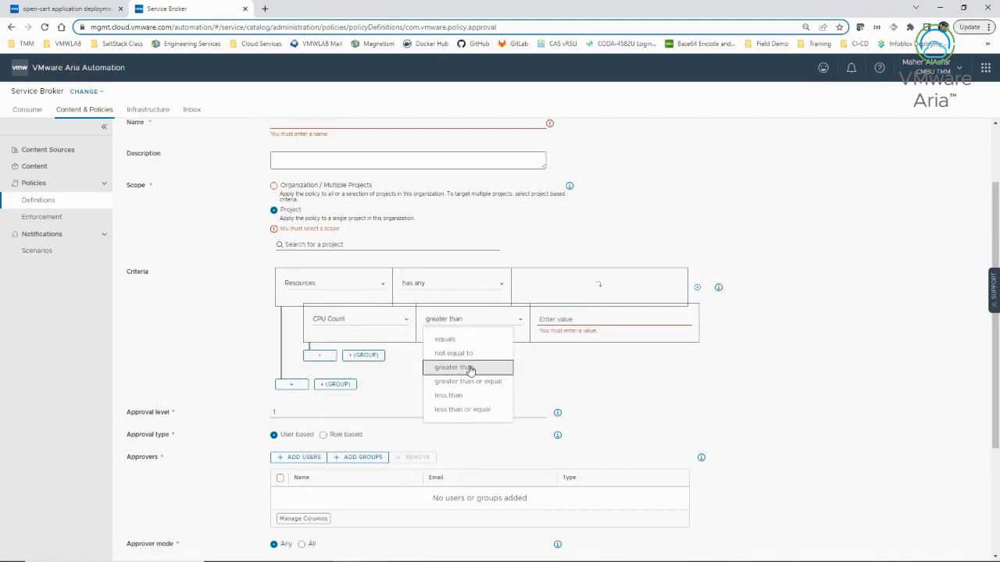
{"action": "left_click", "coordinate": [469, 368]}
{"action": "left_click", "coordinate": [549, 319]}
{"action": "type", "text": "8"}
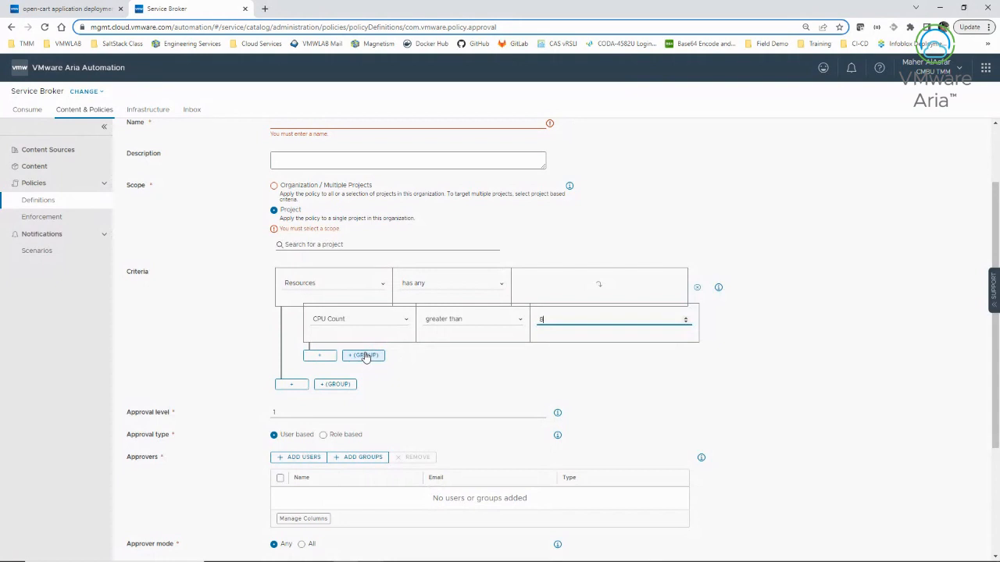
Add a second nested resource clause joined by OR, with Total Memory(MB) greater than 4096.
{"action": "left_click", "coordinate": [319, 357]}
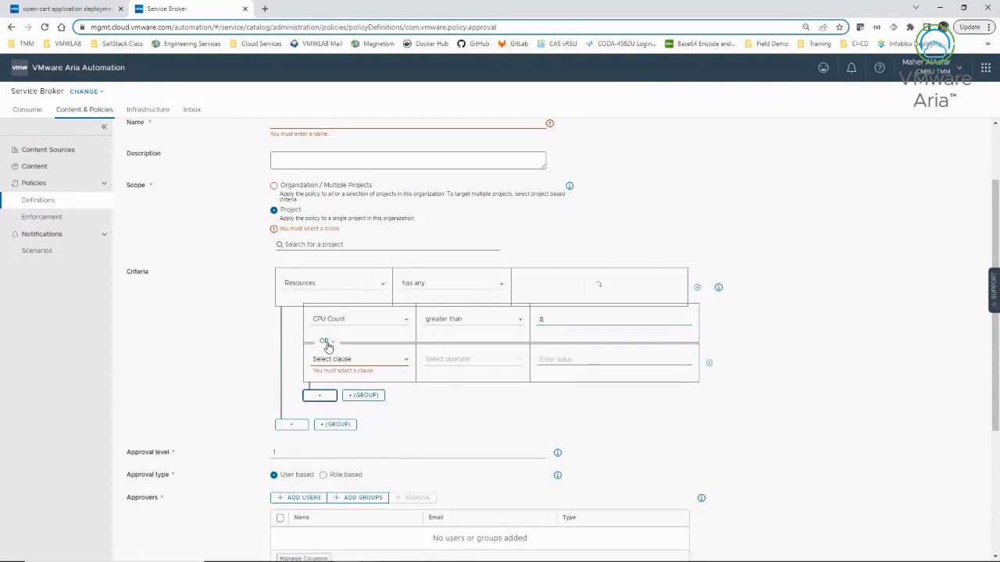
{"action": "left_click", "coordinate": [326, 344]}
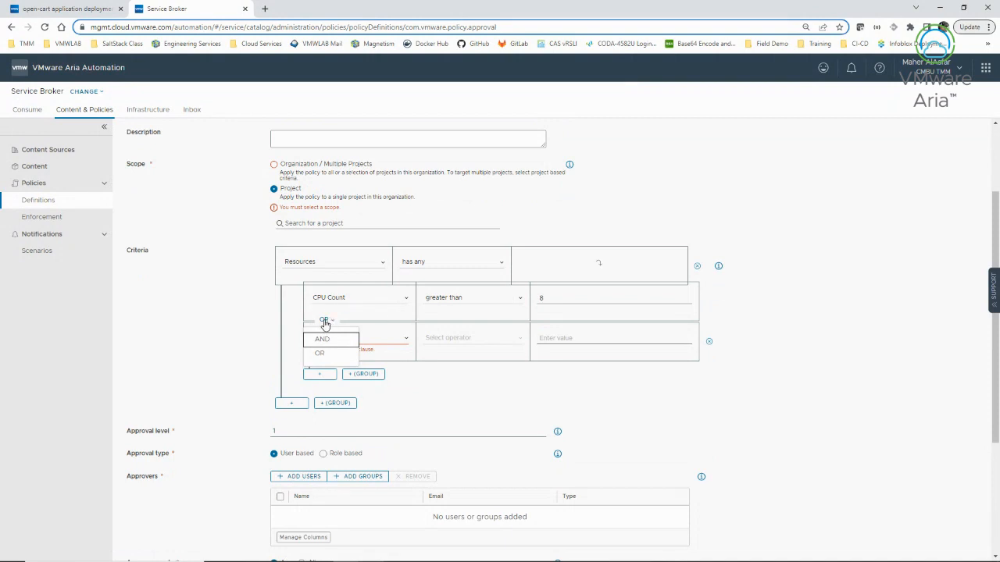
{"action": "left_click", "coordinate": [327, 360]}
{"action": "left_click", "coordinate": [386, 340]}
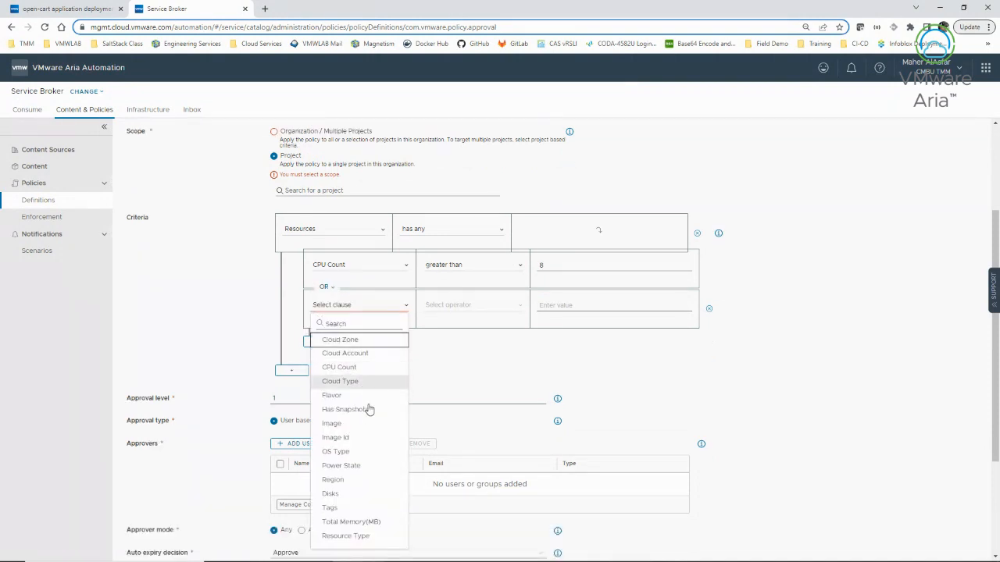
{"action": "left_click", "coordinate": [364, 524]}
{"action": "left_click", "coordinate": [457, 306]}
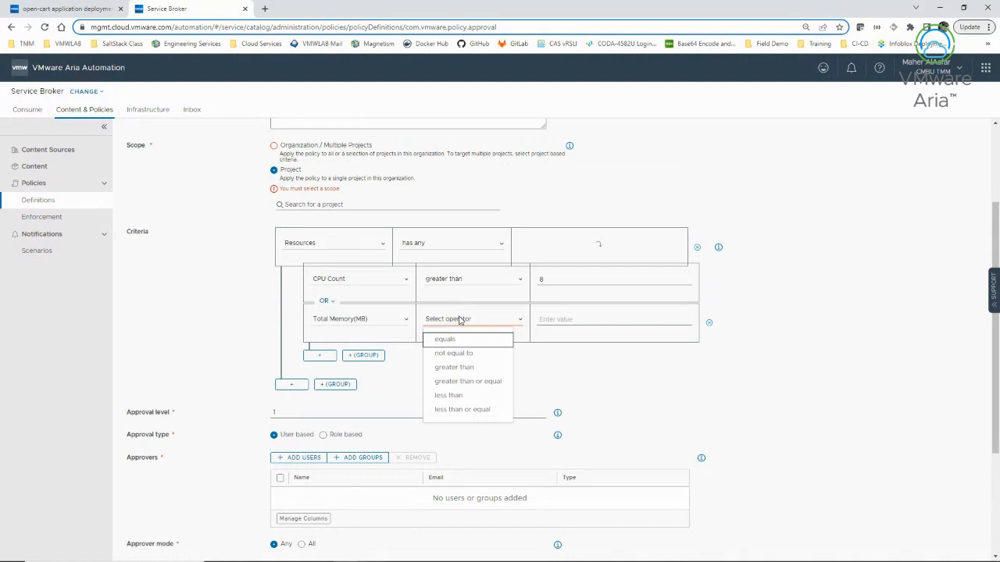
{"action": "left_click", "coordinate": [459, 367]}
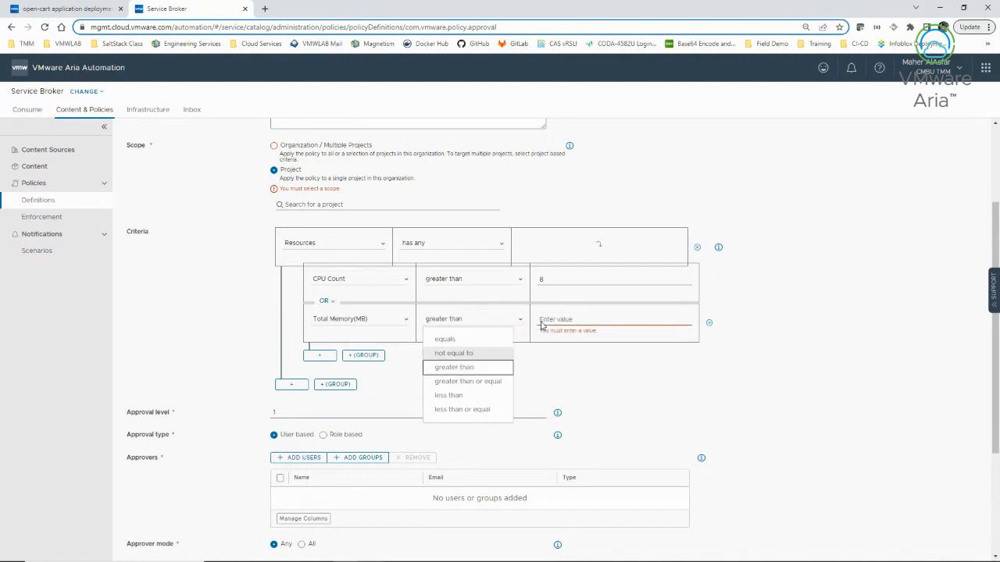
{"action": "left_click", "coordinate": [566, 320]}
{"action": "type", "text": "49"}
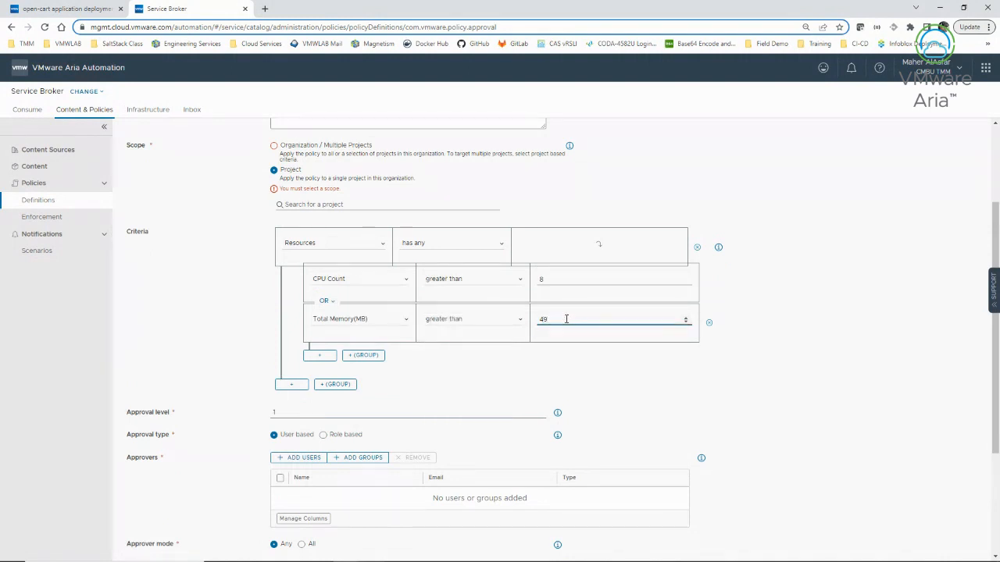
{"action": "type", "text": "096"}
Join the CPU and memory clauses with AND instead, and remove the whole Resources criterion.
{"action": "left_click", "coordinate": [326, 301]}
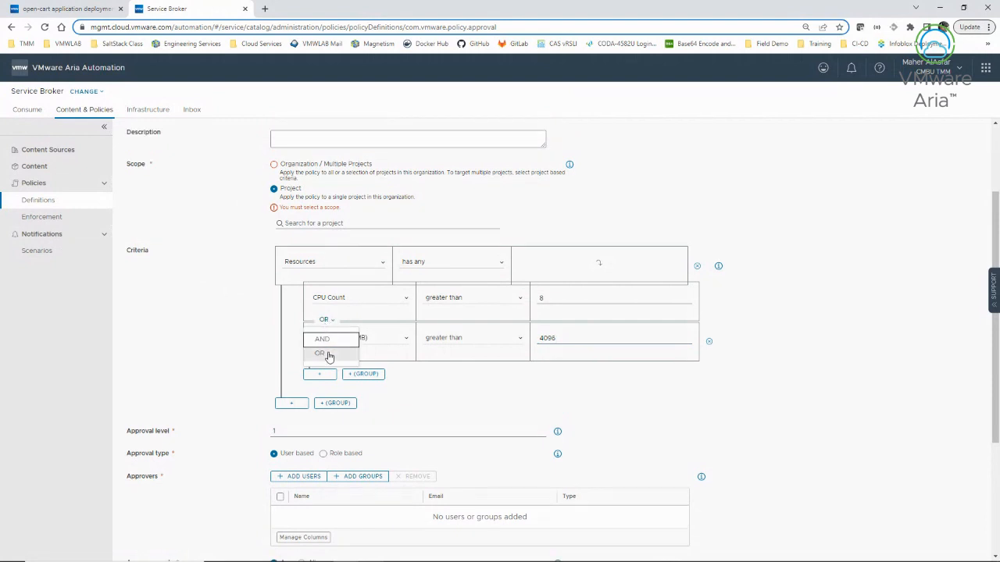
{"action": "left_click", "coordinate": [321, 339]}
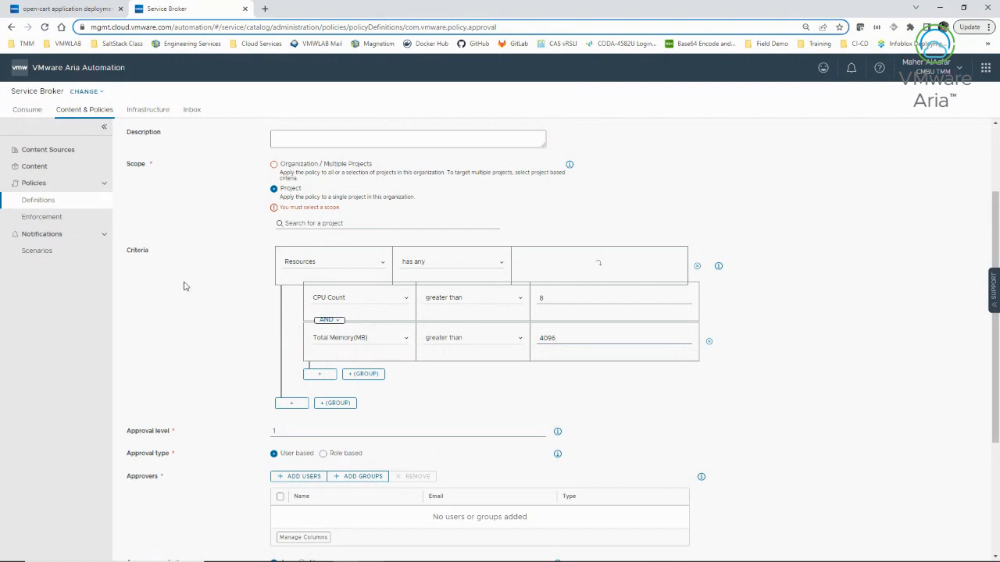
{"action": "scroll", "coordinate": [205, 330], "scroll_direction": "down", "scroll_amount": 1}
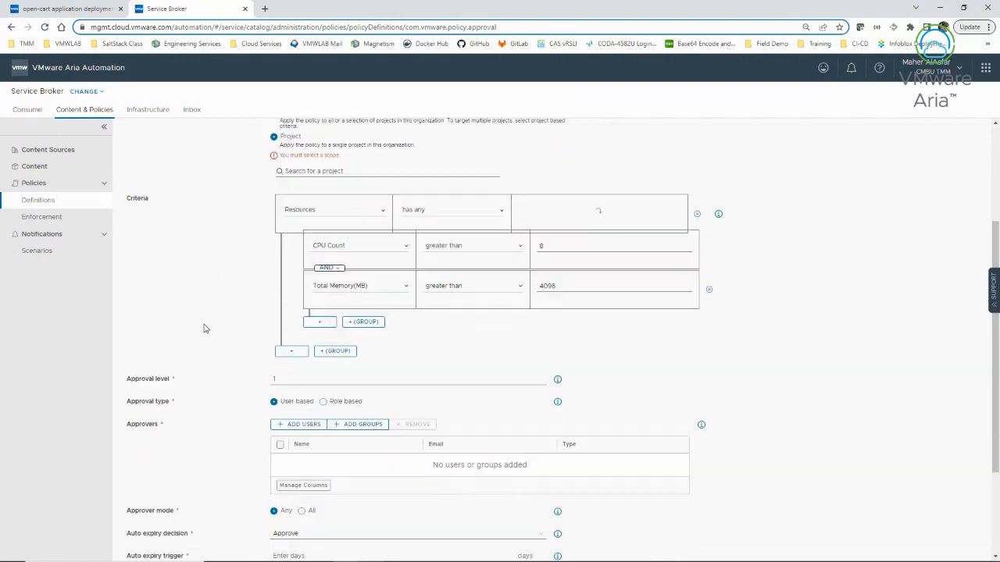
{"action": "left_click", "coordinate": [696, 213]}
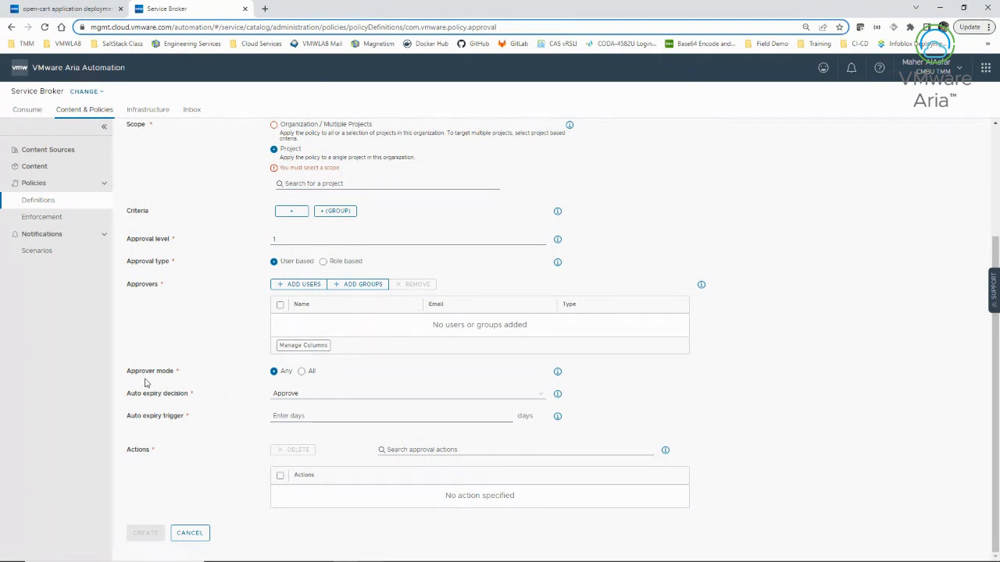
Try the approver modes, leaving Any selected, and set auto expiry to Approve with a trigger of 5 days.
{"action": "left_click", "coordinate": [301, 372]}
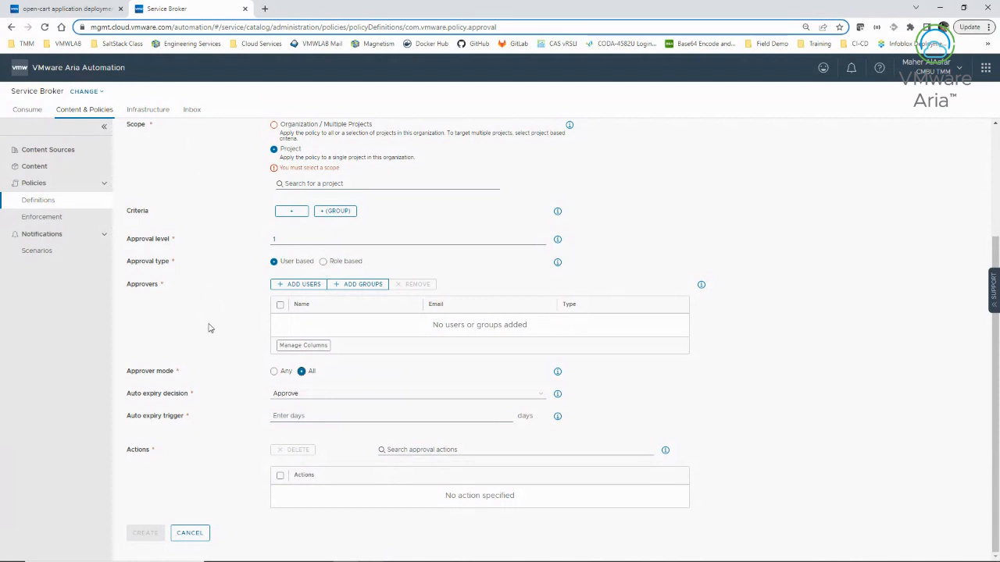
{"action": "left_click", "coordinate": [274, 371]}
{"action": "left_click", "coordinate": [441, 417]}
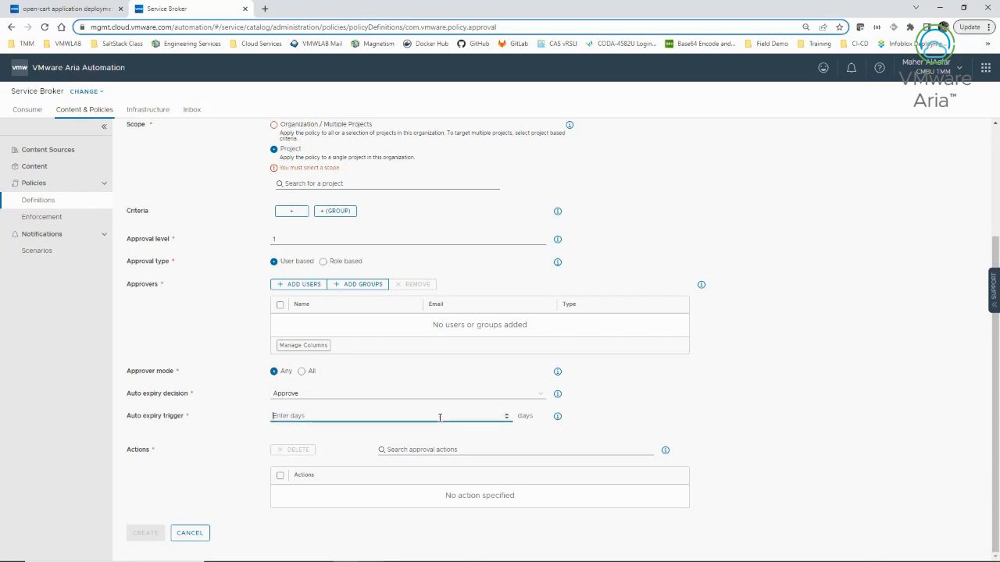
{"action": "type", "text": "5"}
{"action": "left_click", "coordinate": [535, 396]}
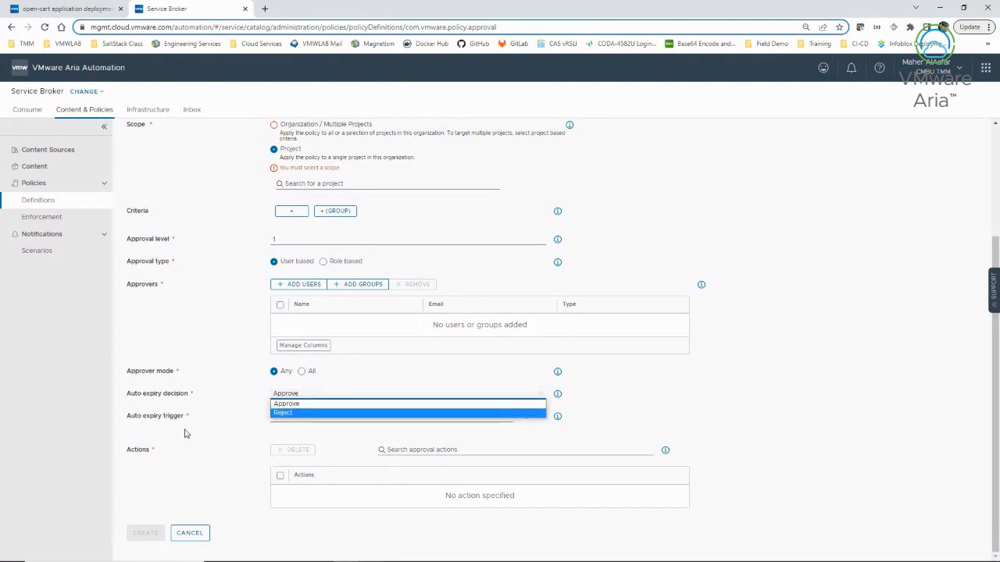
{"action": "left_click", "coordinate": [207, 436]}
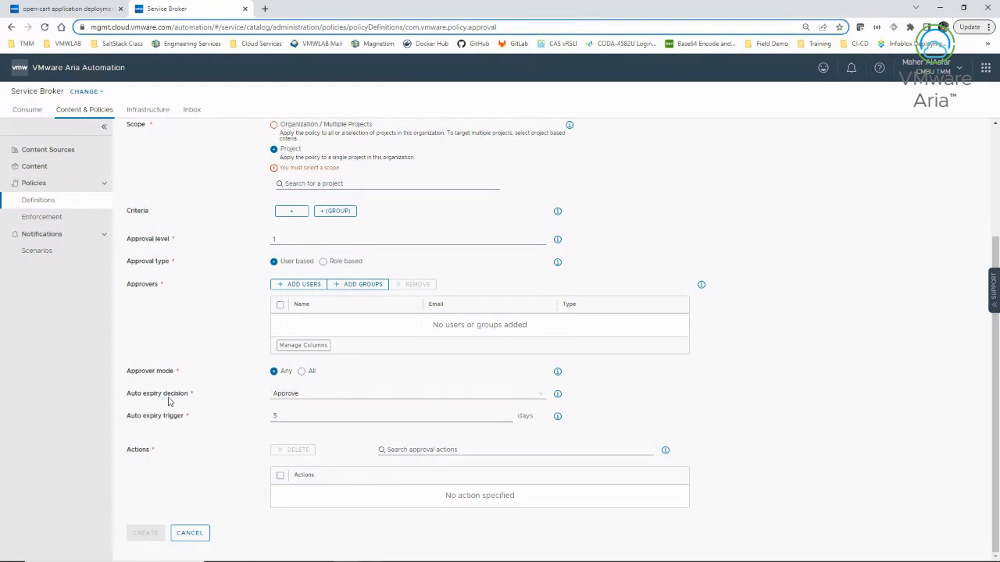
{"action": "double_click", "coordinate": [282, 416]}
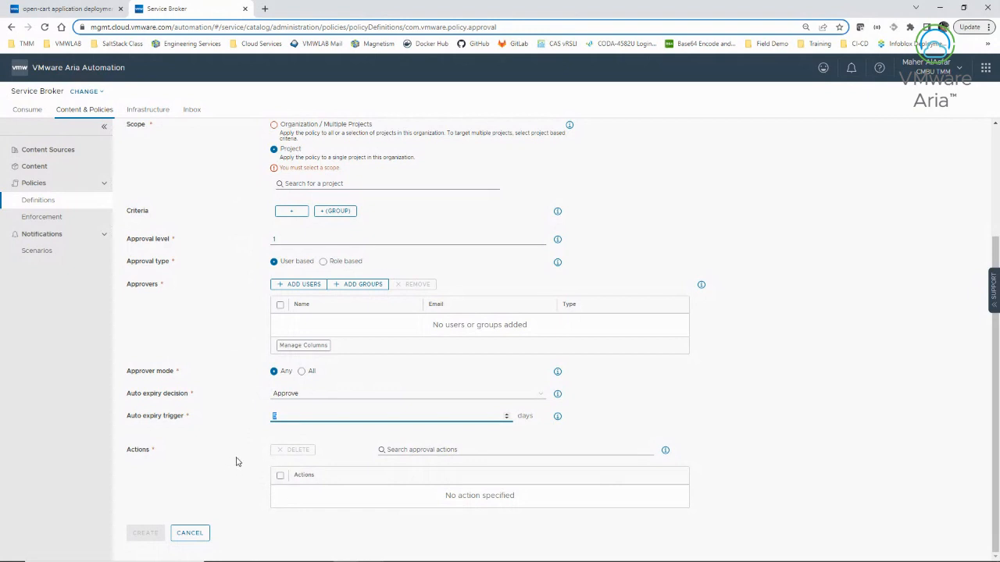
Search the approval actions for "request" and clear the search term.
{"action": "left_click", "coordinate": [437, 450]}
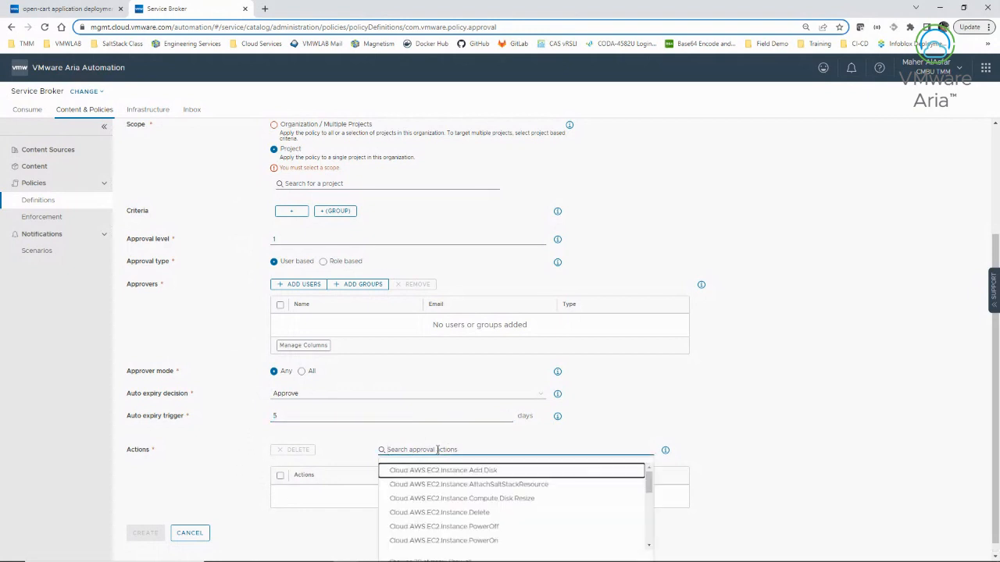
{"action": "type", "text": "req"}
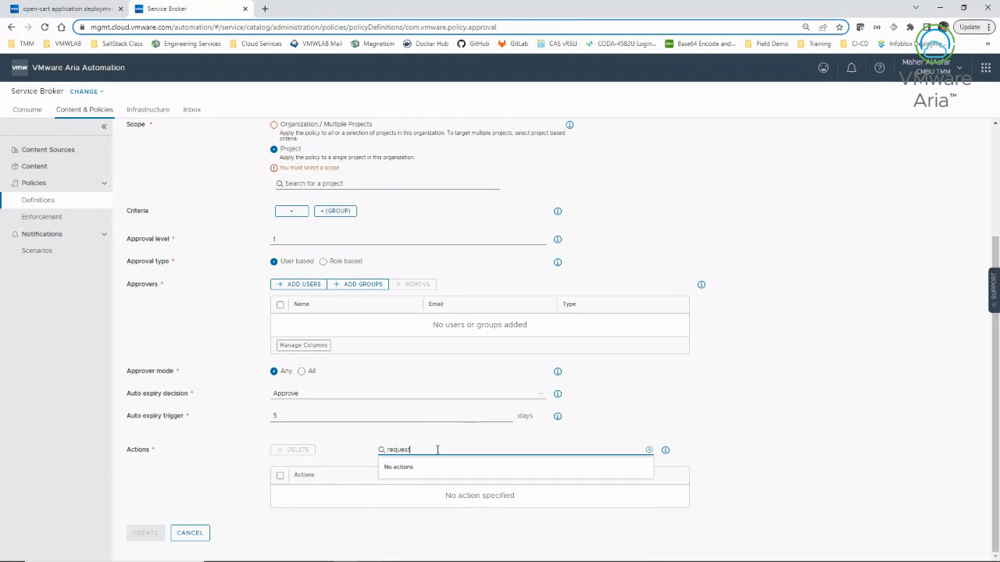
{"action": "type", "text": "ue"}
{"action": "key", "text": "BackSpace"}
{"action": "key", "text": "BackSpace"}
{"action": "key", "text": "BackSpace"}
{"action": "key", "text": "BackSpace"}
{"action": "key", "text": "BackSpace"}
Search the approval actions for "cloud" and browse the suggested actions without choosing one.
{"action": "type", "text": "cloud"}
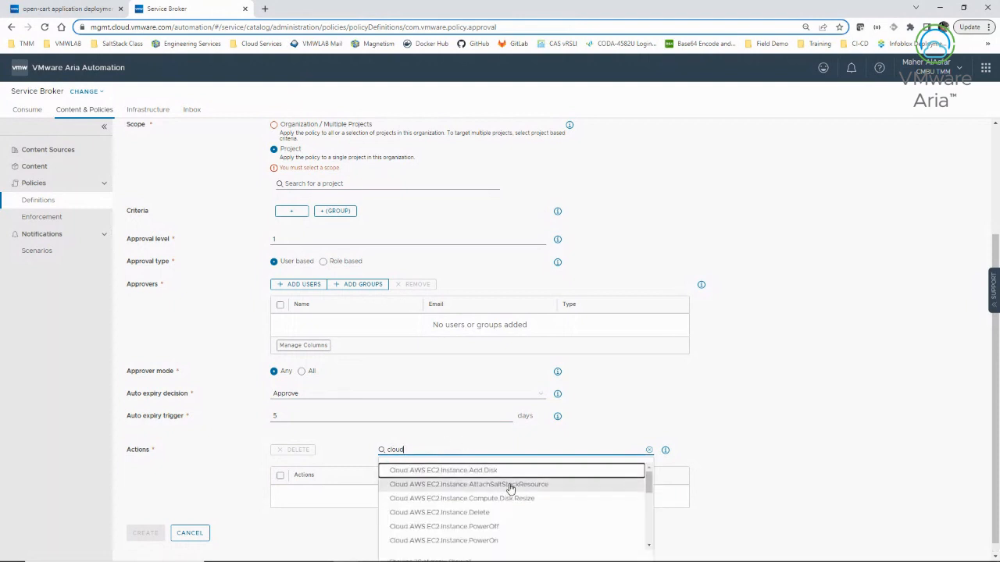
{"action": "scroll", "coordinate": [514, 507], "scroll_direction": "down", "scroll_amount": 5}
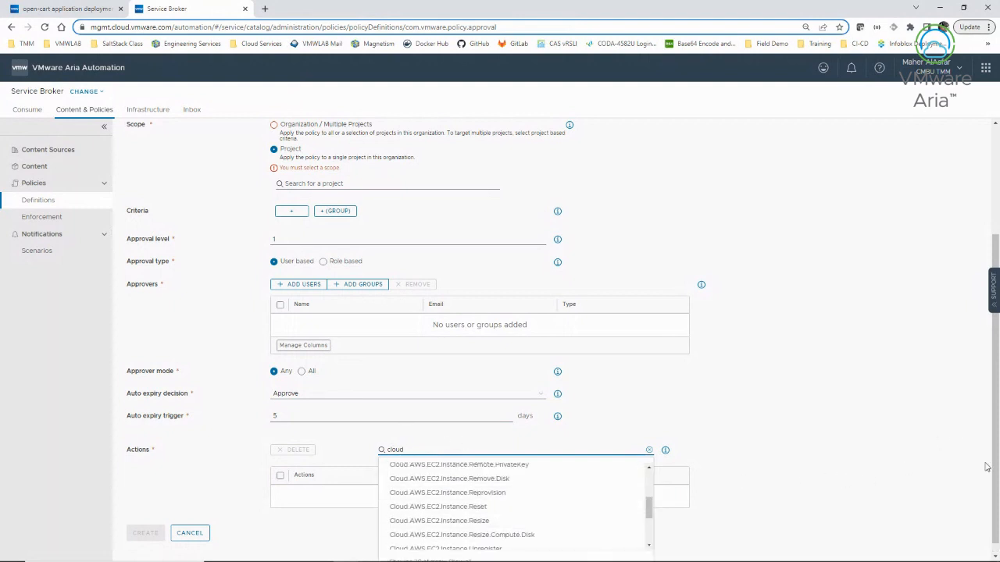
{"action": "scroll", "coordinate": [546, 516], "scroll_direction": "down", "scroll_amount": 5}
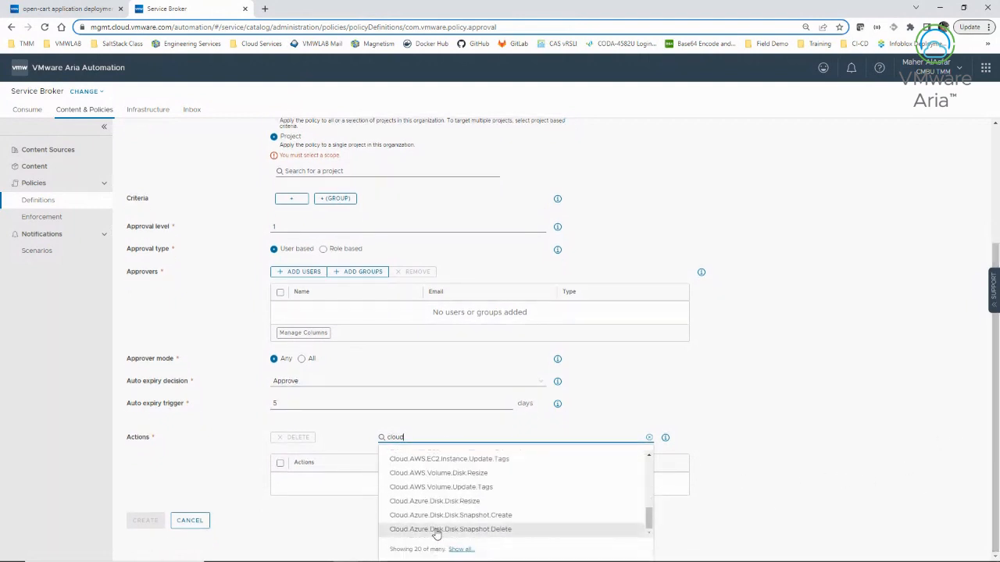
{"action": "scroll", "coordinate": [468, 523], "scroll_direction": "up", "scroll_amount": 3}
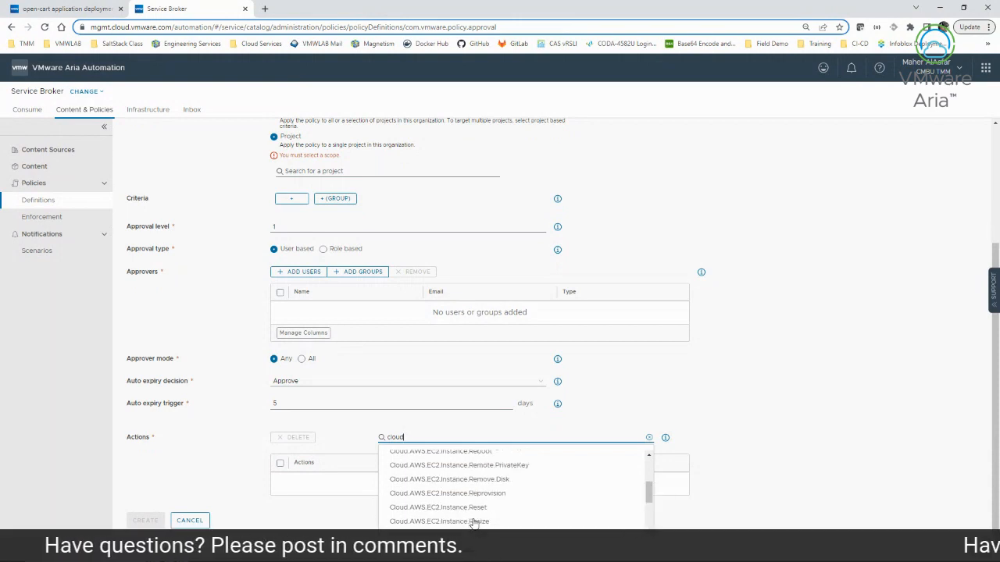
{"action": "scroll", "coordinate": [473, 523], "scroll_direction": "up", "scroll_amount": 5}
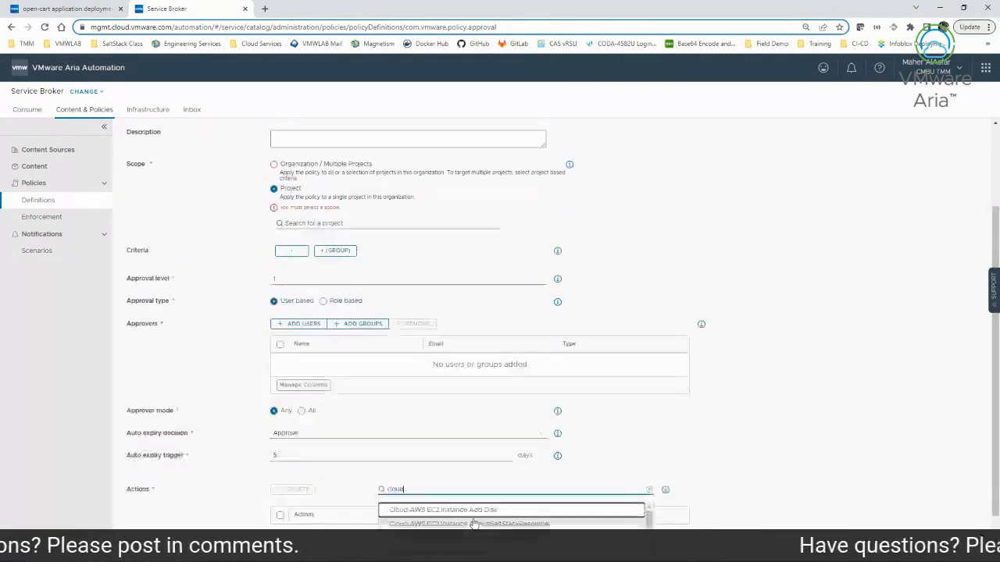
{"action": "scroll", "coordinate": [474, 524], "scroll_direction": "down", "scroll_amount": 1}
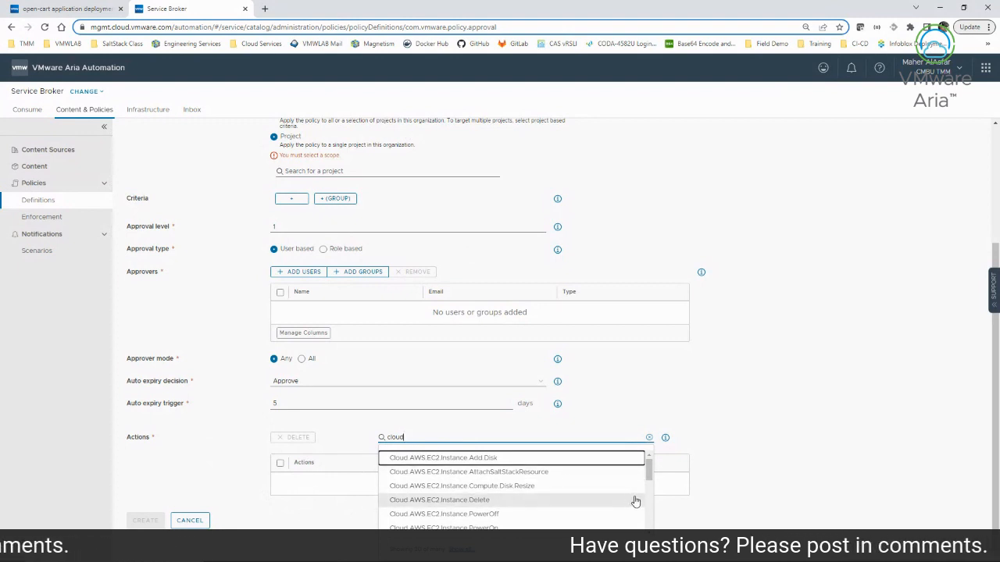
{"action": "left_click_drag", "start_coordinate": [648, 477], "coordinate": [650, 524]}
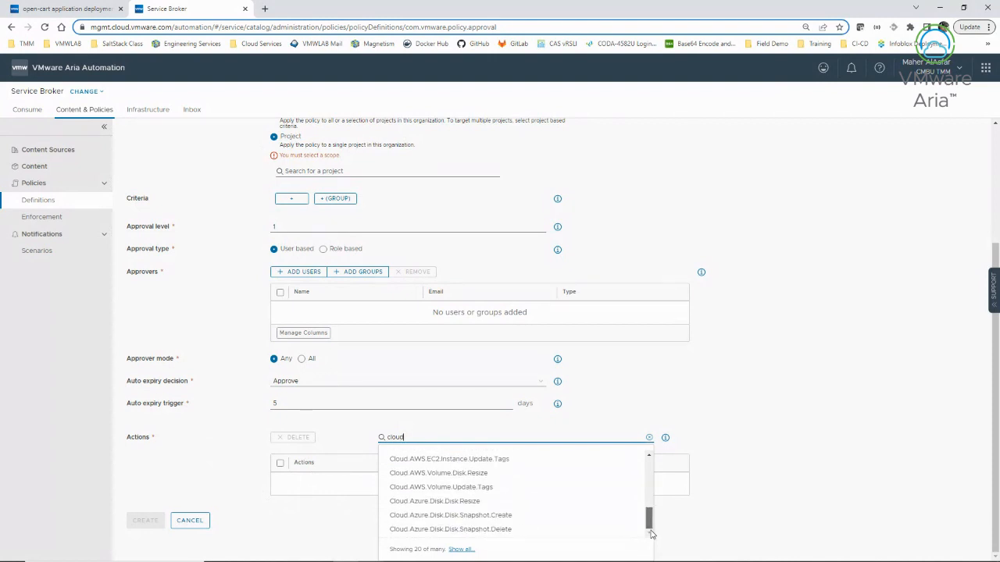
Show all approval actions matching "cloud" and look through the complete list without selecting any.
{"action": "left_click", "coordinate": [460, 549]}
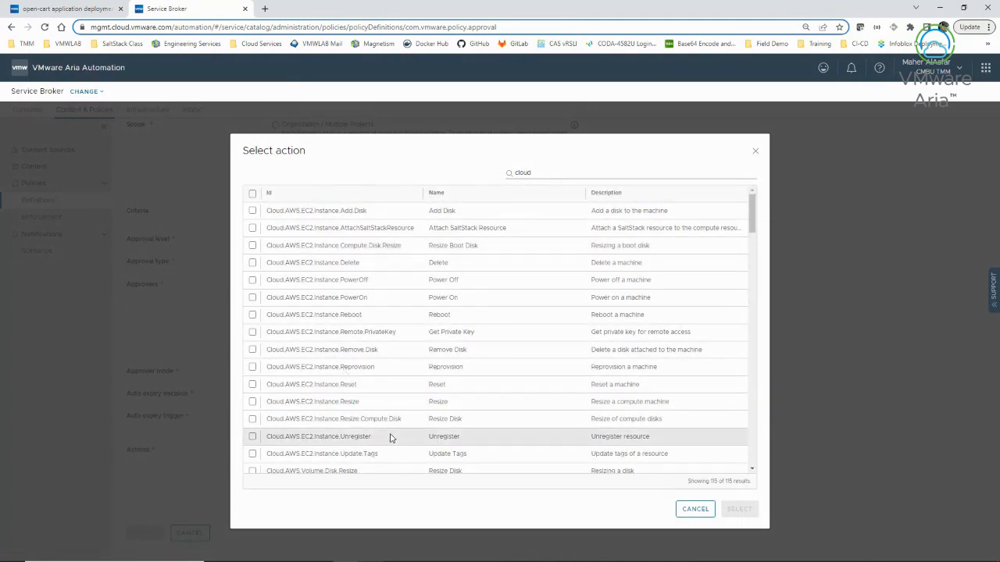
{"action": "scroll", "coordinate": [390, 438], "scroll_direction": "down", "scroll_amount": 3}
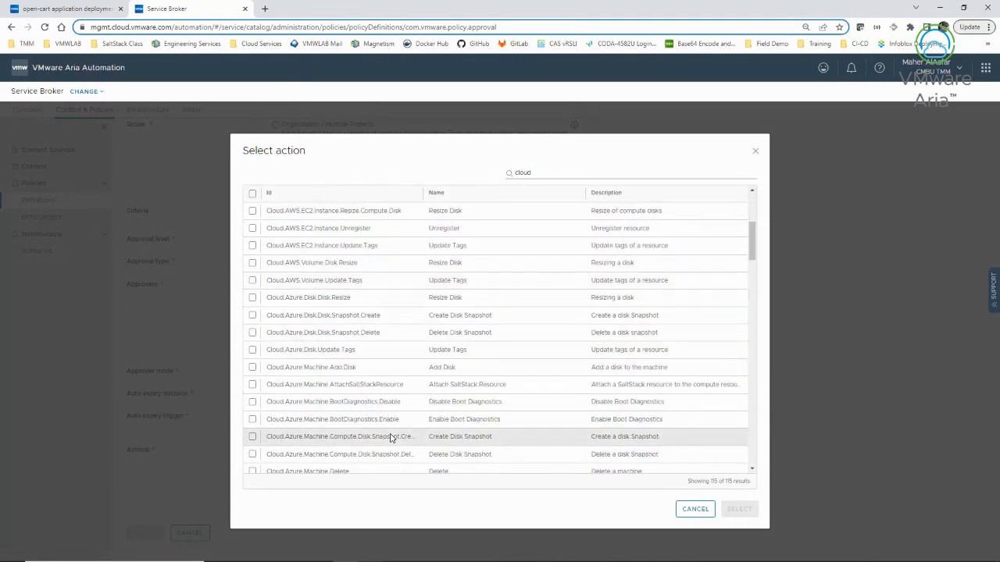
{"action": "scroll", "coordinate": [391, 437], "scroll_direction": "down", "scroll_amount": 2}
{"action": "scroll", "coordinate": [361, 385], "scroll_direction": "down", "scroll_amount": 5}
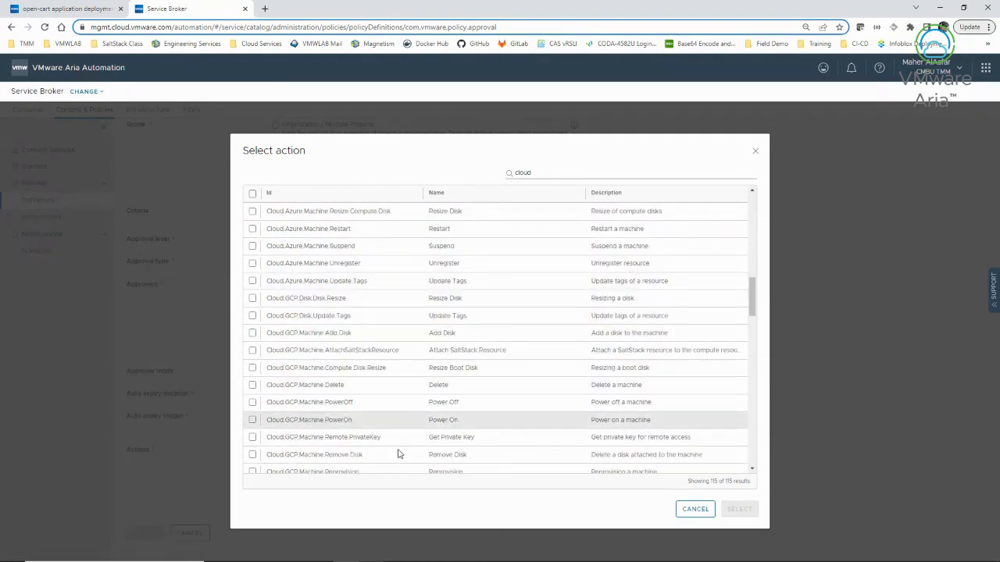
{"action": "scroll", "coordinate": [398, 456], "scroll_direction": "down", "scroll_amount": 2}
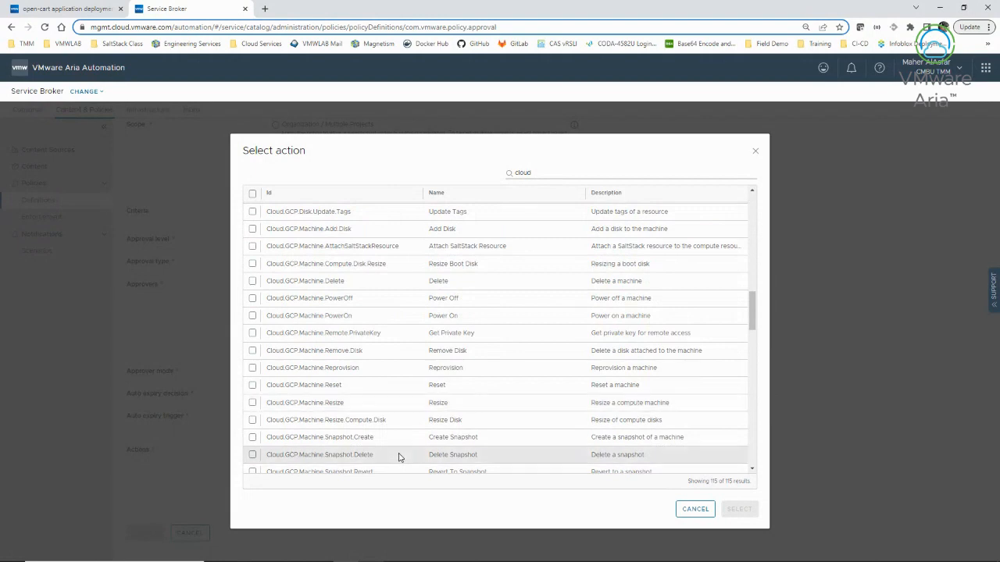
{"action": "scroll", "coordinate": [398, 456], "scroll_direction": "down", "scroll_amount": 5}
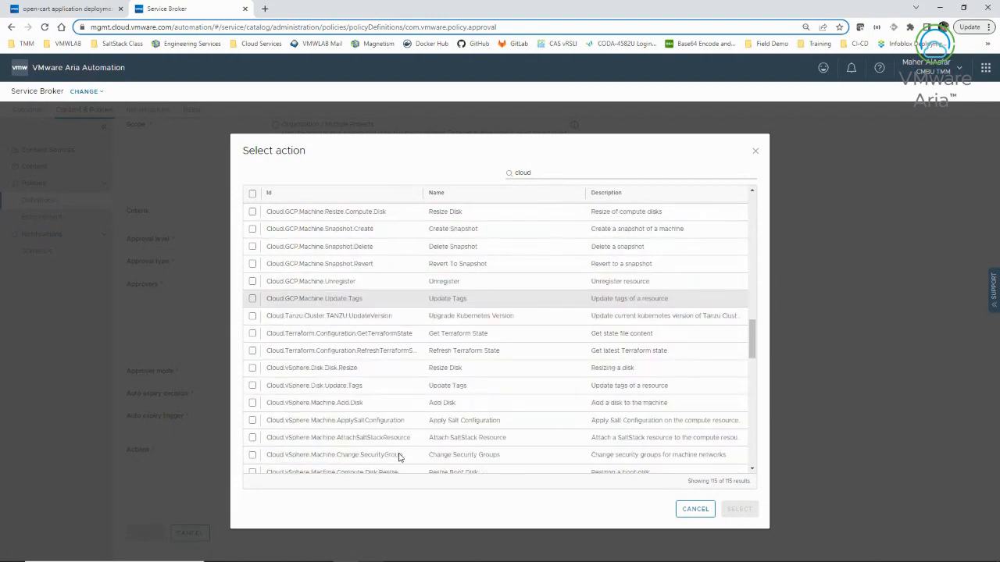
{"action": "scroll", "coordinate": [399, 456], "scroll_direction": "down", "scroll_amount": 4}
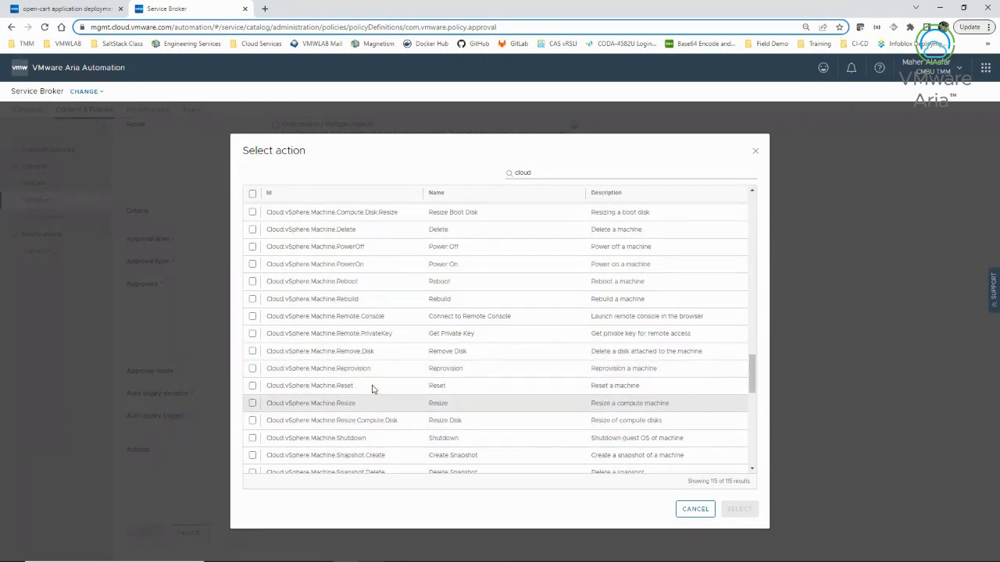
{"action": "scroll", "coordinate": [388, 451], "scroll_direction": "down", "scroll_amount": 2}
{"action": "scroll", "coordinate": [388, 451], "scroll_direction": "down", "scroll_amount": 5}
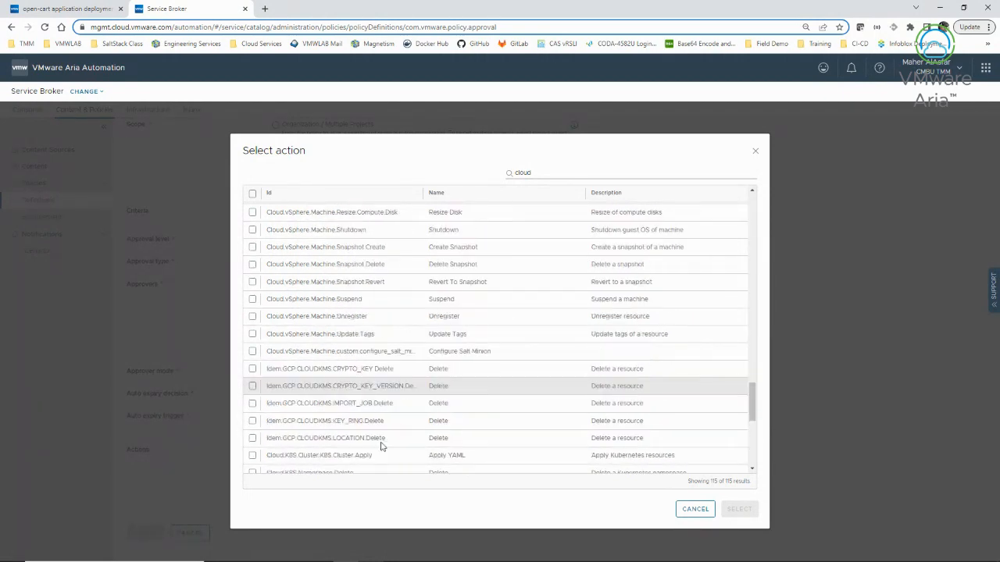
{"action": "scroll", "coordinate": [381, 446], "scroll_direction": "down", "scroll_amount": 1}
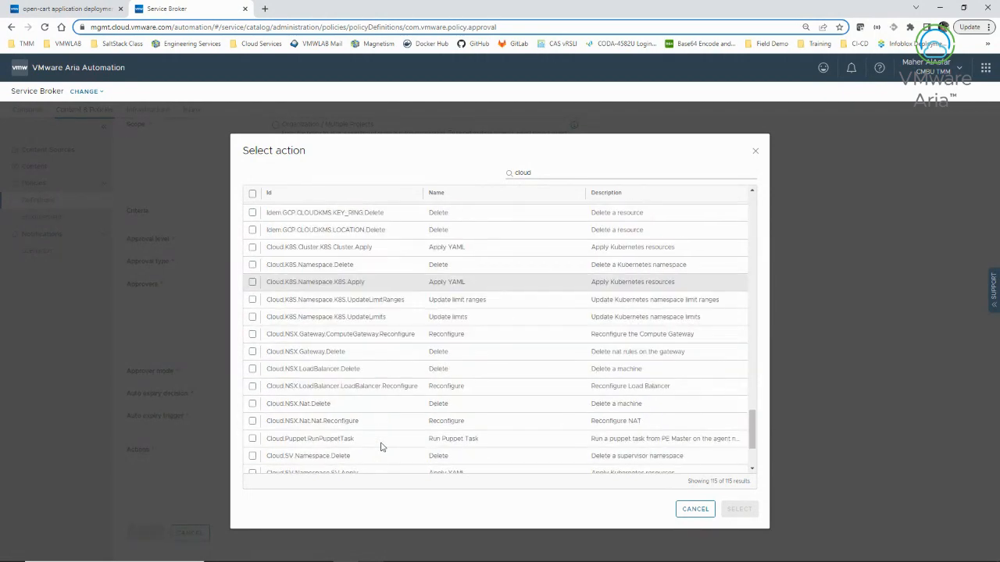
{"action": "scroll", "coordinate": [381, 446], "scroll_direction": "down", "scroll_amount": 2}
{"action": "scroll", "coordinate": [382, 446], "scroll_direction": "up", "scroll_amount": 15}
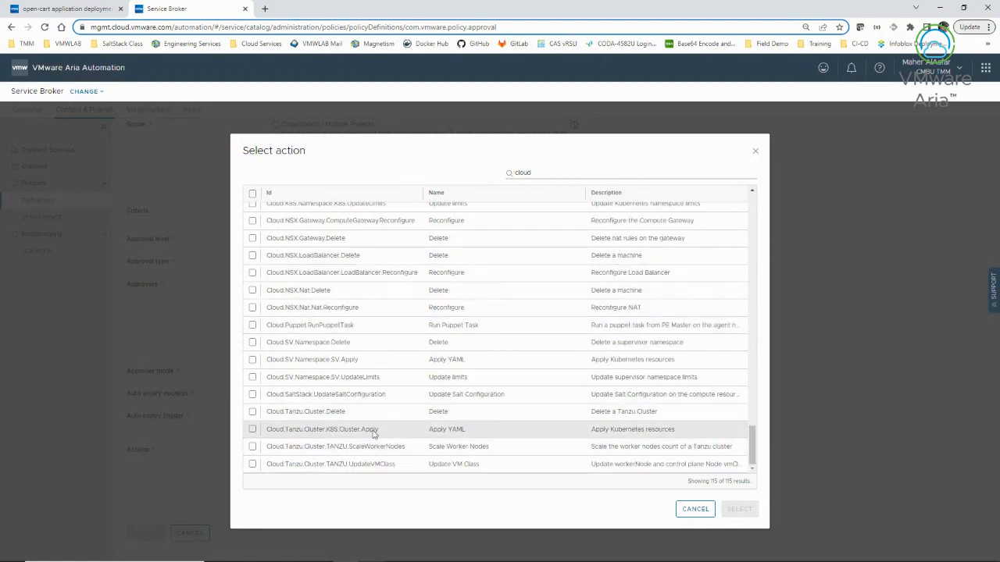
{"action": "scroll", "coordinate": [400, 438], "scroll_direction": "up", "scroll_amount": 6}
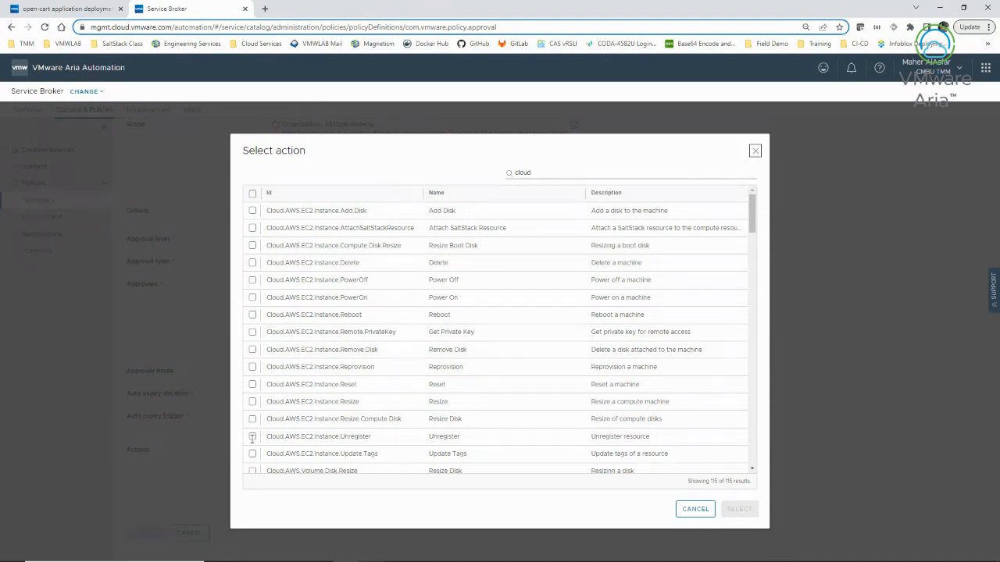
{"action": "key", "text": "Escape"}
Discard the new approval policy and review the existing Approval Policy's project scope, criteria and remaining settings.
{"action": "left_click", "coordinate": [189, 533]}
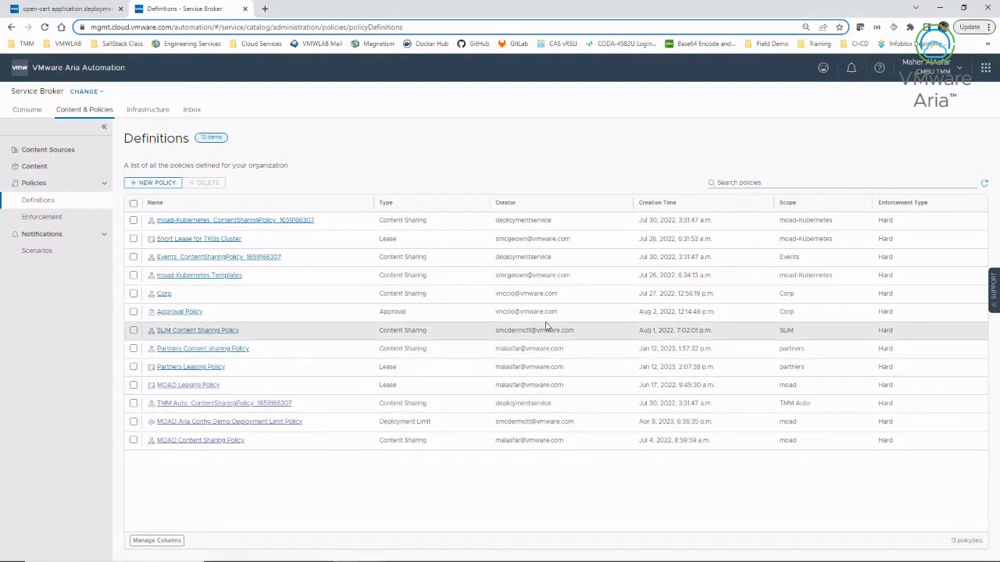
{"action": "left_click", "coordinate": [175, 313]}
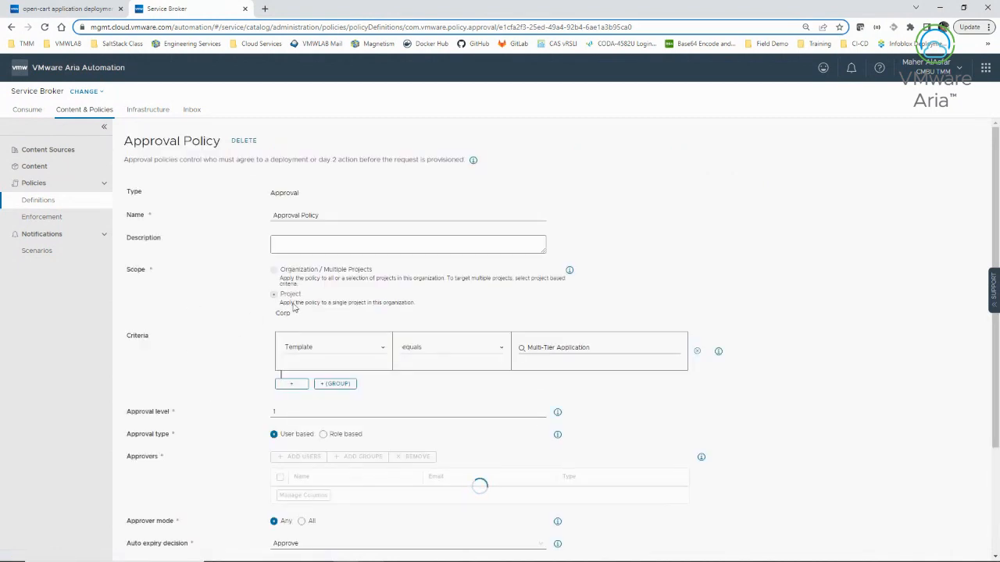
{"action": "double_click", "coordinate": [268, 315]}
{"action": "scroll", "coordinate": [232, 459], "scroll_direction": "down", "scroll_amount": 5}
{"action": "left_click", "coordinate": [182, 532]}
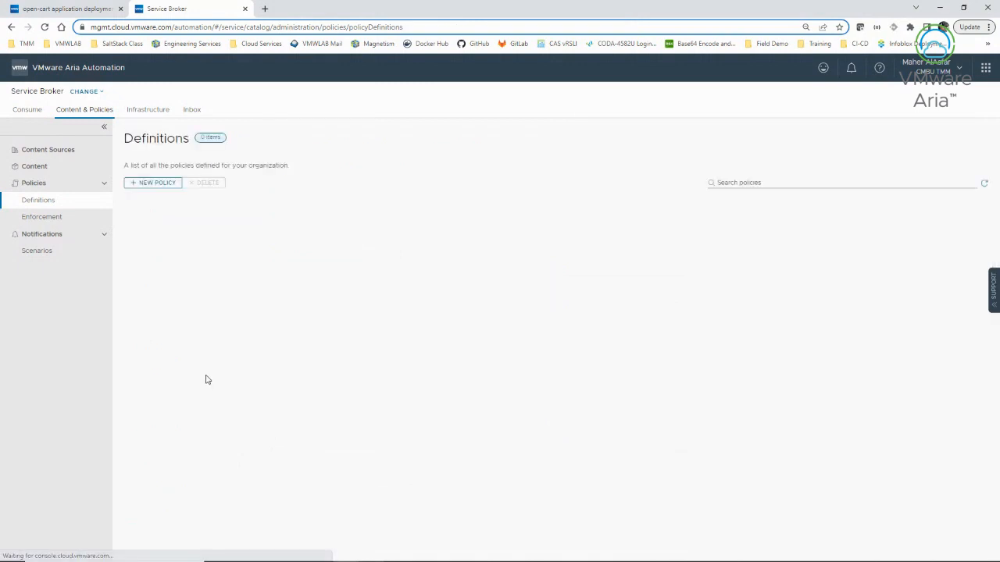
Start a new approval policy and read the help for its approval level.
{"action": "left_click", "coordinate": [153, 182]}
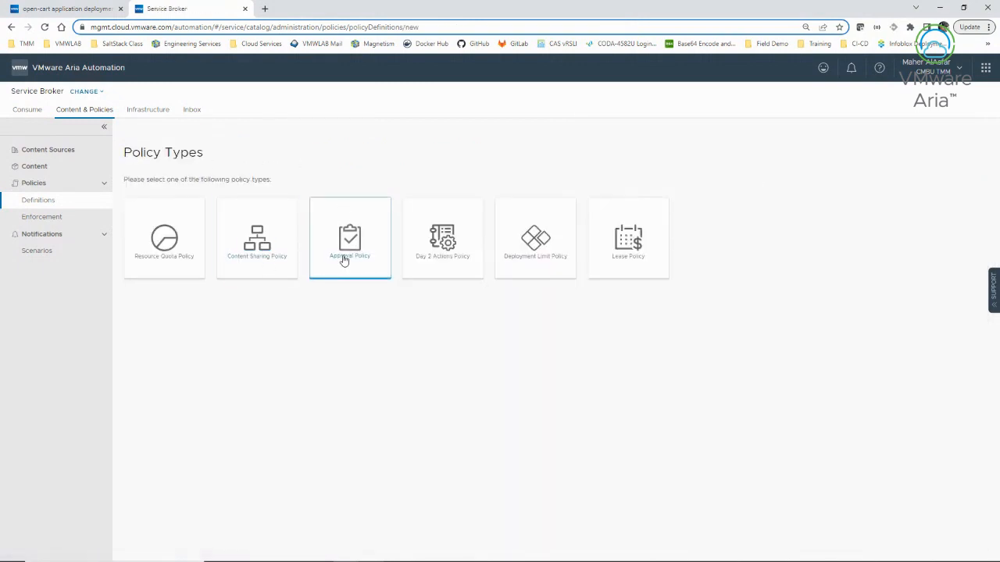
{"action": "left_click", "coordinate": [344, 260]}
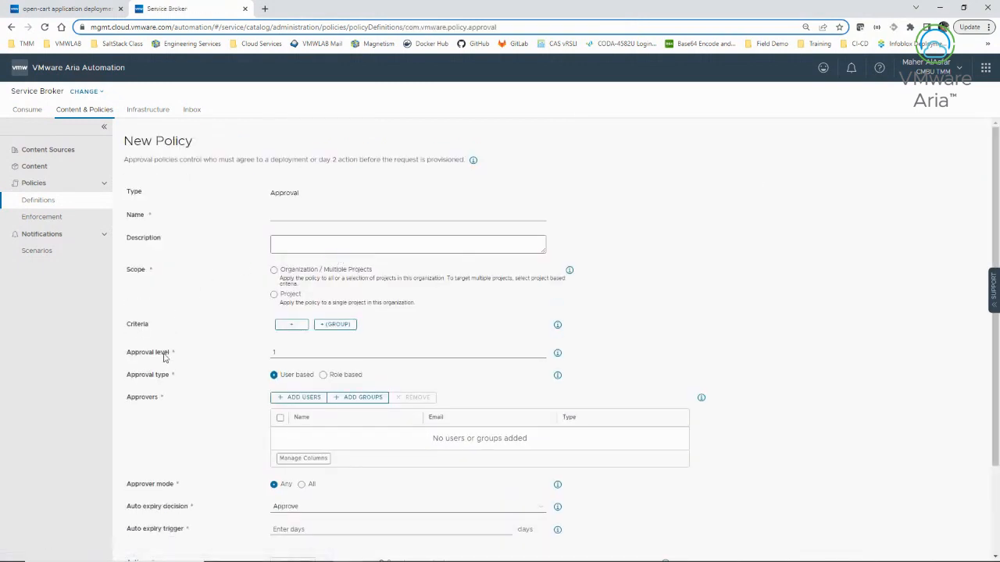
{"action": "left_click_drag", "start_coordinate": [169, 355], "coordinate": [112, 358]}
{"action": "left_click", "coordinate": [194, 367]}
{"action": "left_click", "coordinate": [556, 353]}
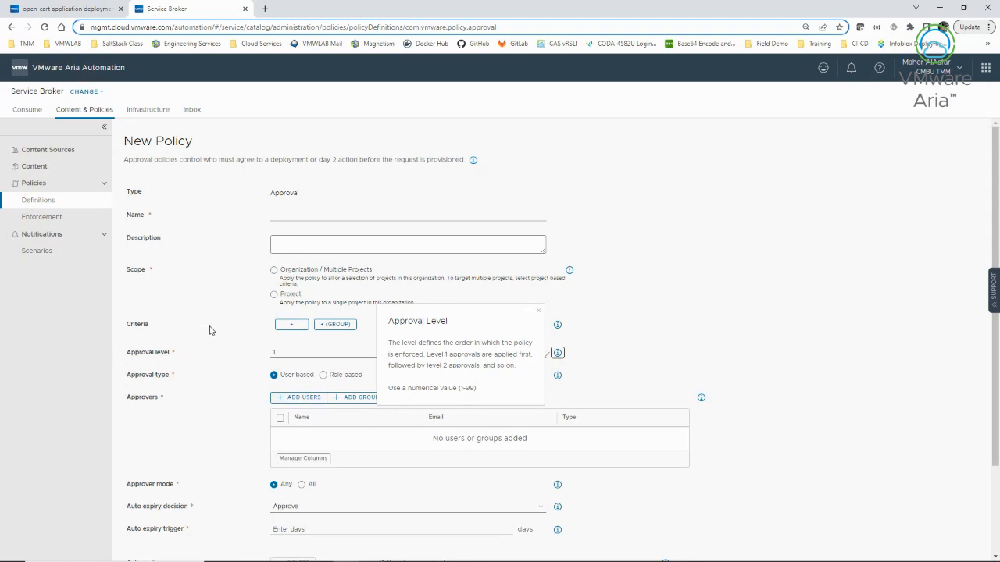
{"action": "left_click", "coordinate": [238, 285]}
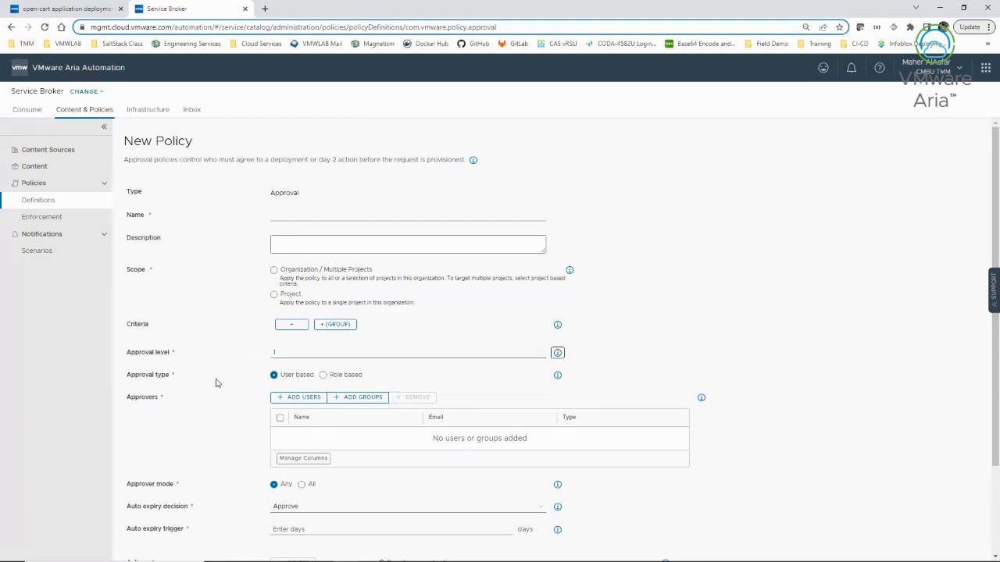
Set the approval level to 2 and open the user approver selection without adding anyone.
{"action": "left_click", "coordinate": [282, 354]}
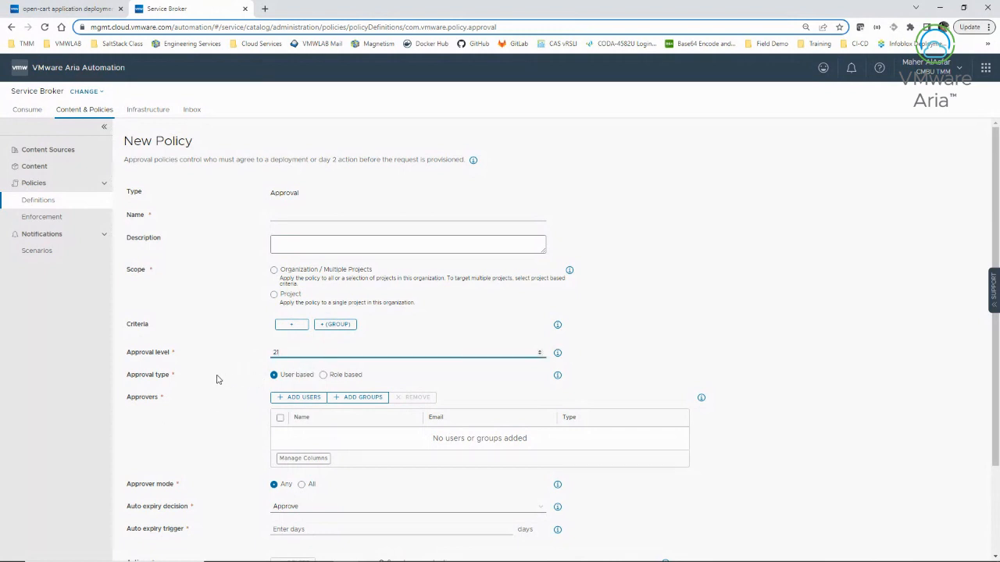
{"action": "left_click", "coordinate": [198, 399]}
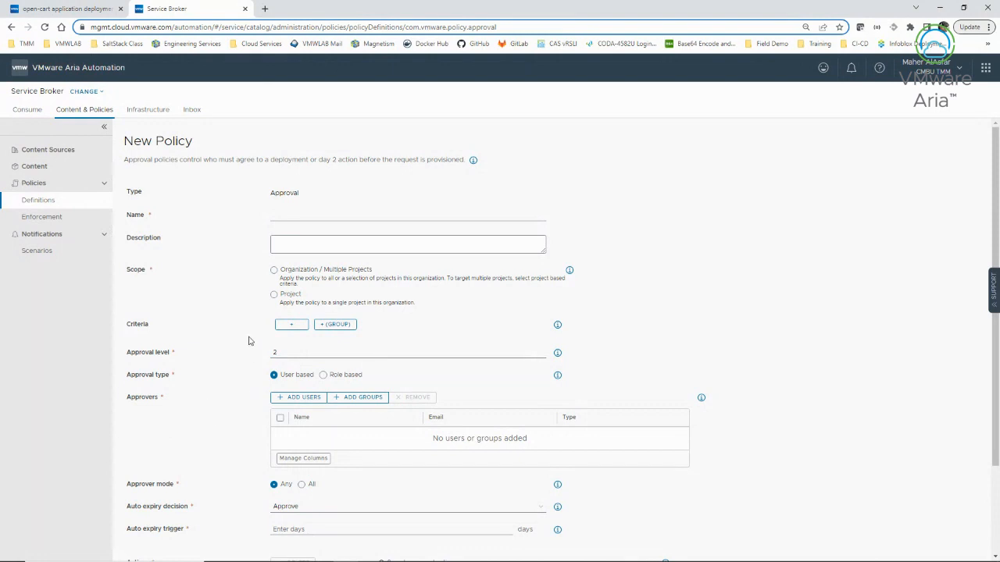
{"action": "scroll", "coordinate": [210, 434], "scroll_direction": "down", "scroll_amount": 2}
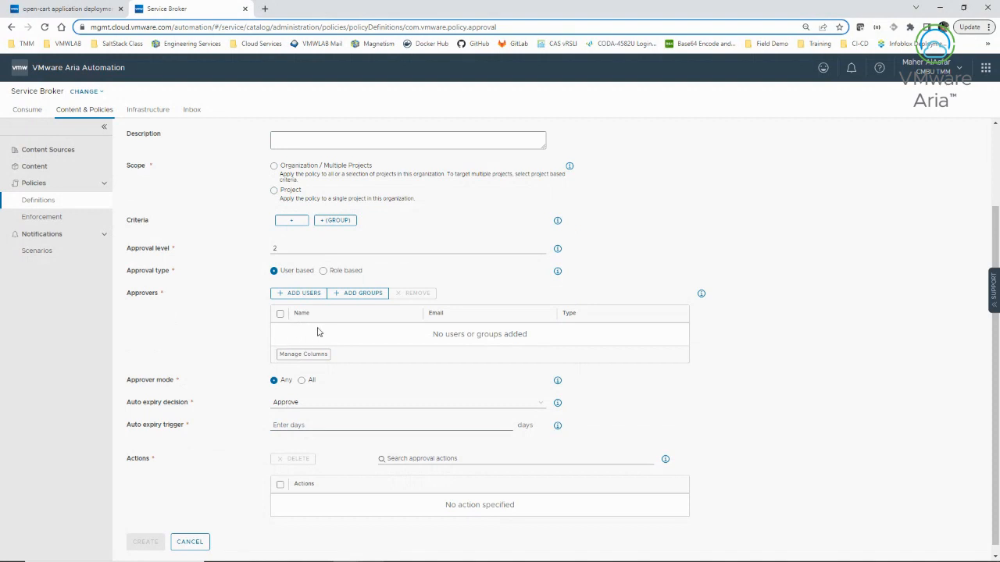
{"action": "left_click", "coordinate": [289, 294]}
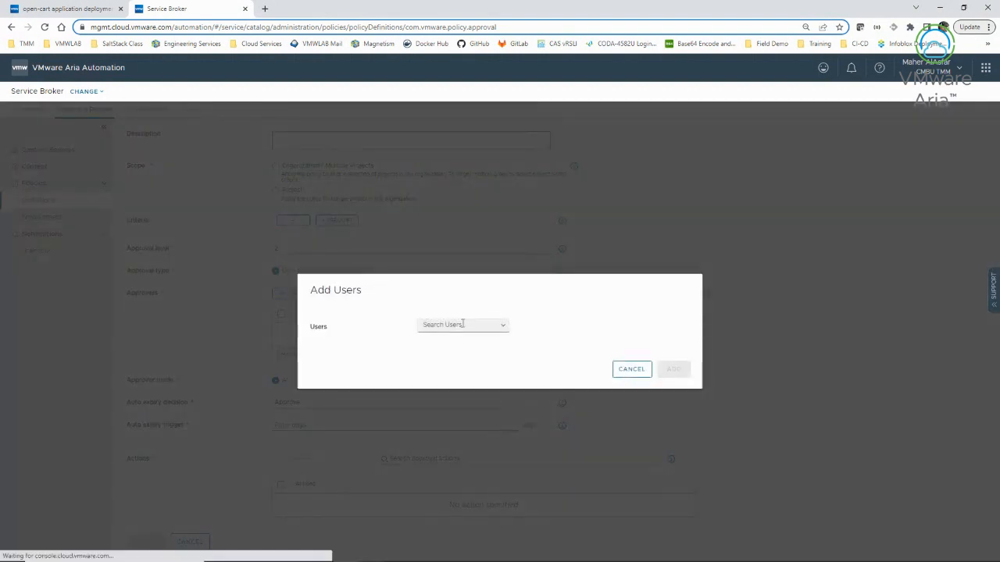
{"action": "left_click", "coordinate": [631, 368]}
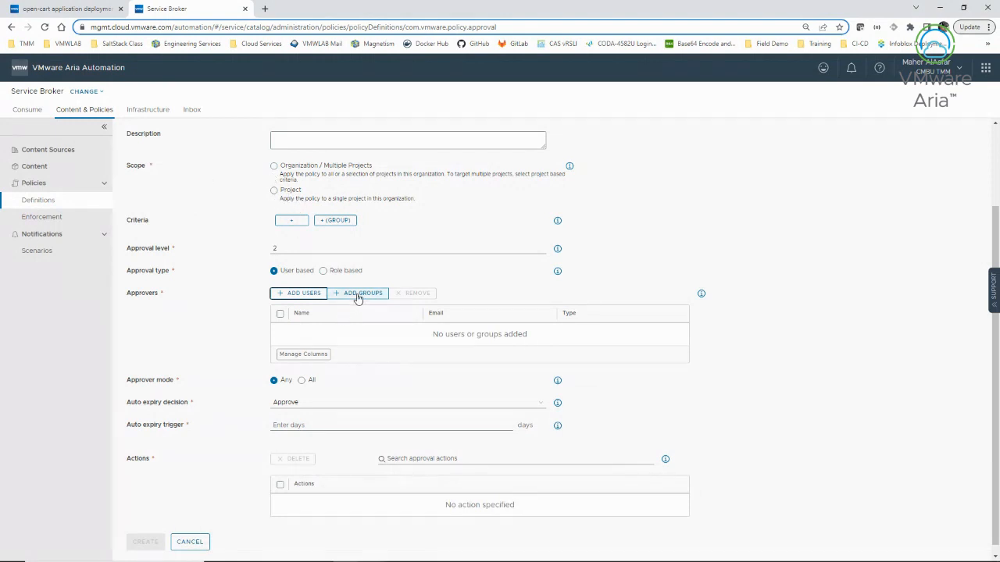
Try the role-based approval type, check the available approver roles, and discard the new approval policy.
{"action": "left_click", "coordinate": [274, 271]}
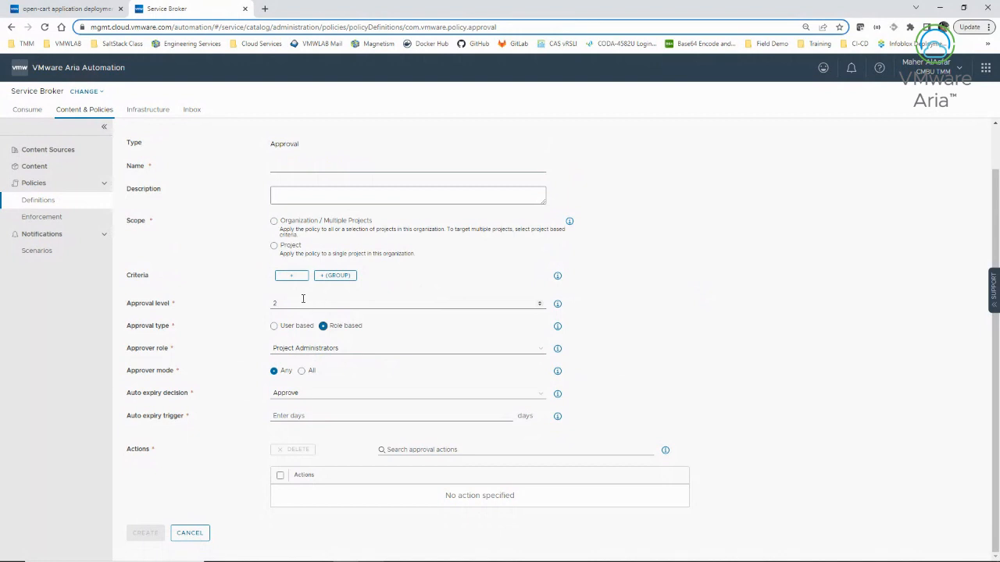
{"action": "left_click", "coordinate": [361, 350]}
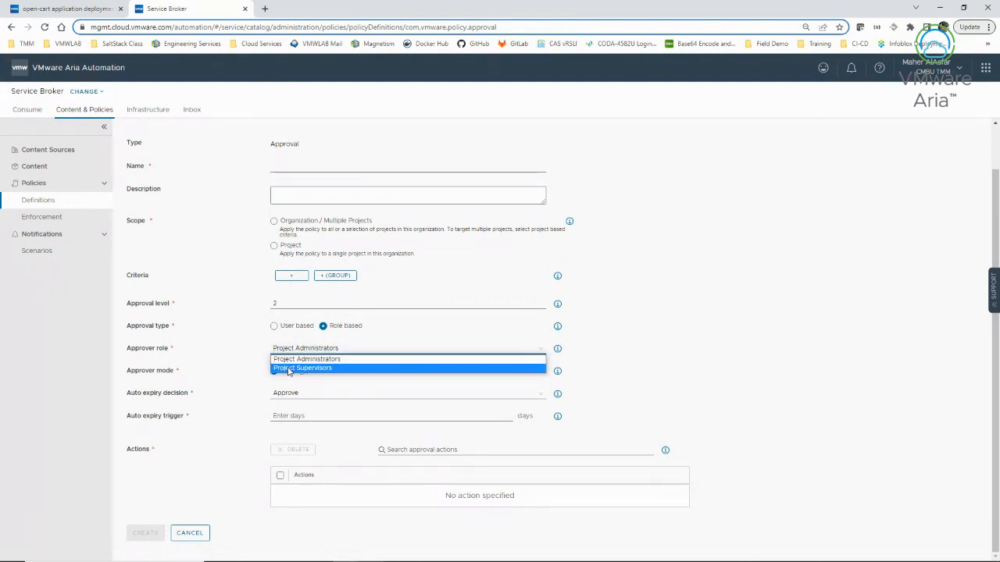
{"action": "left_click", "coordinate": [234, 382]}
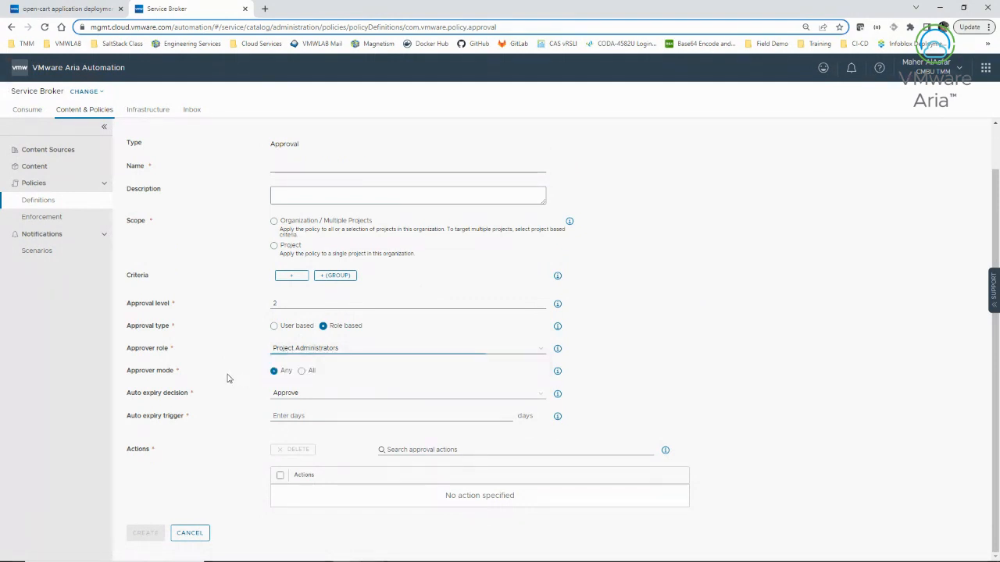
{"action": "left_click", "coordinate": [274, 326]}
{"action": "left_click", "coordinate": [333, 329]}
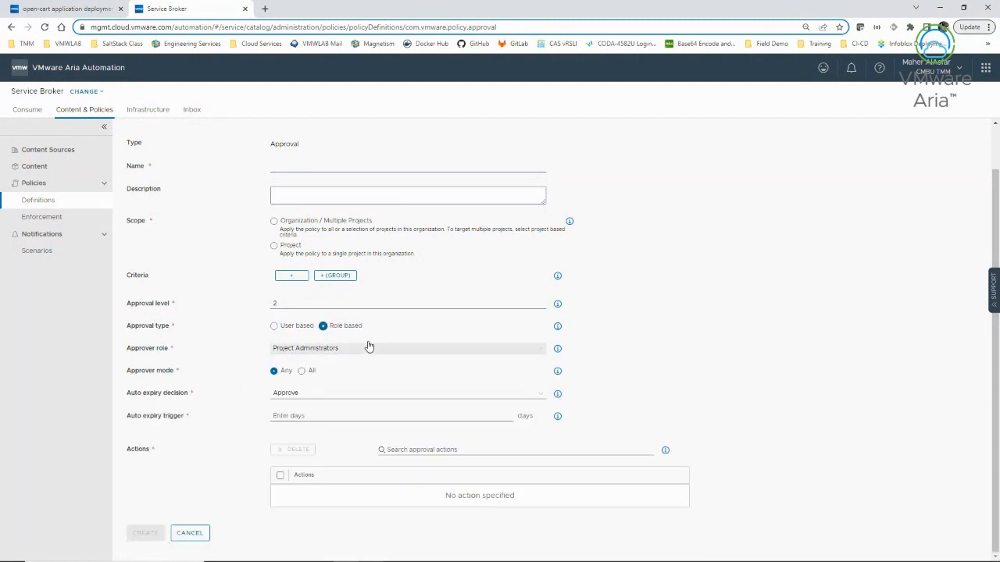
{"action": "left_click", "coordinate": [192, 533]}
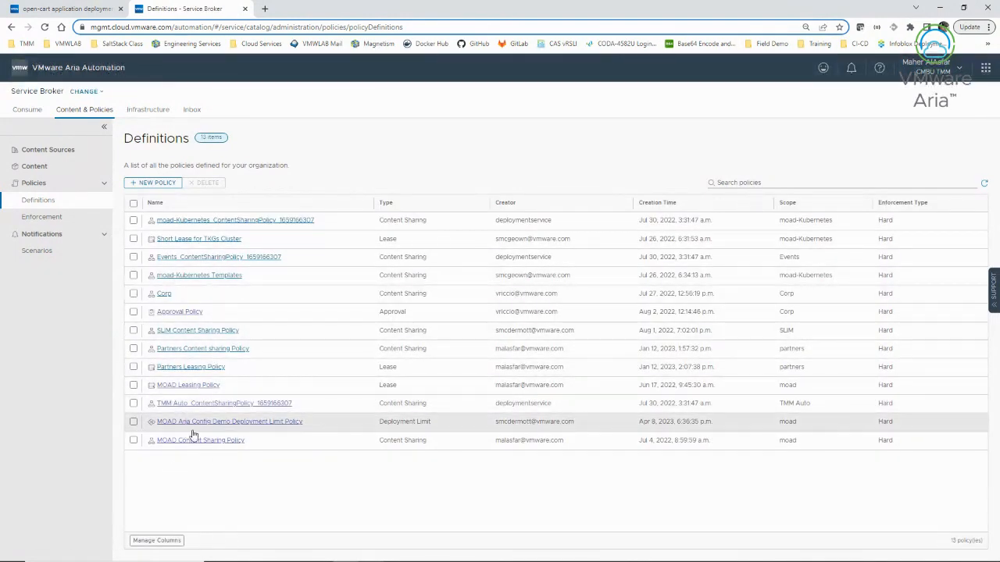
Start a new lease policy and name it GMOO.
{"action": "left_click", "coordinate": [153, 183]}
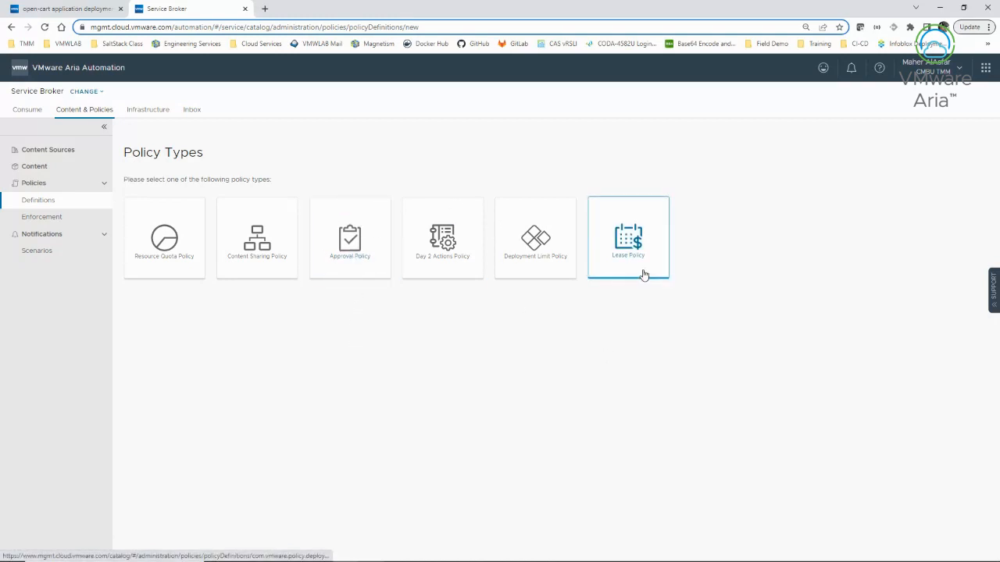
{"action": "left_click", "coordinate": [642, 242]}
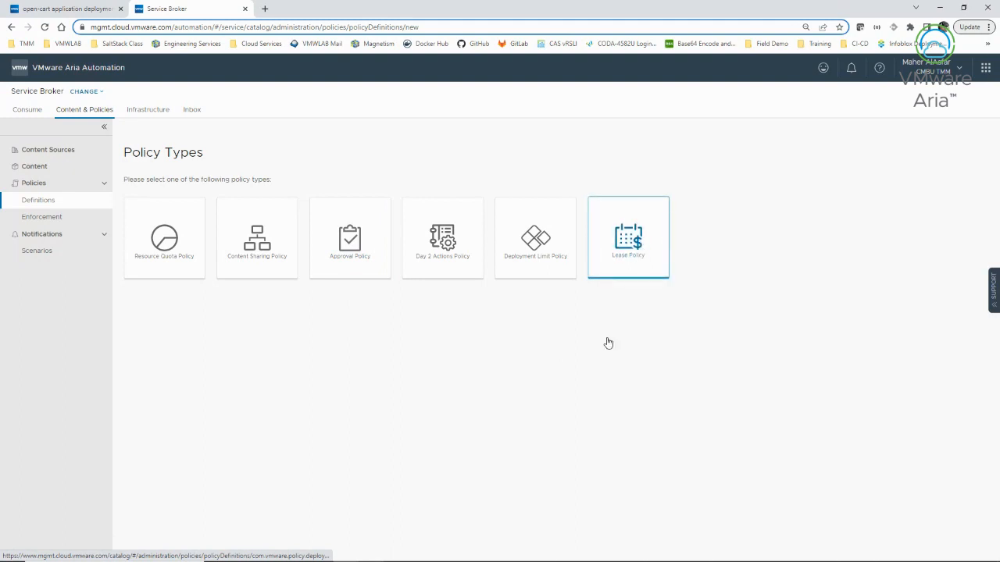
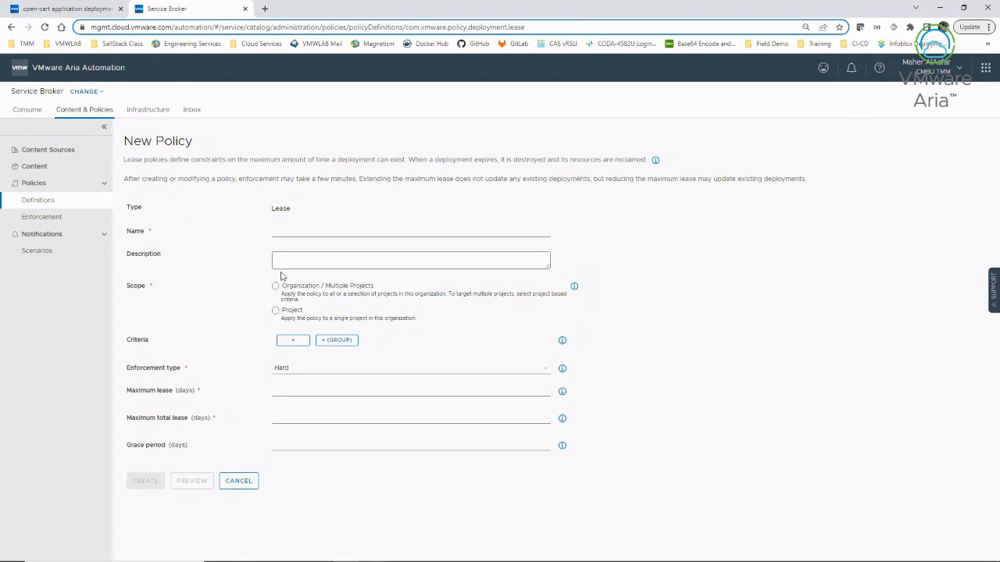
{"action": "left_click", "coordinate": [289, 227]}
{"action": "left_click_drag", "start_coordinate": [299, 211], "coordinate": [245, 214]}
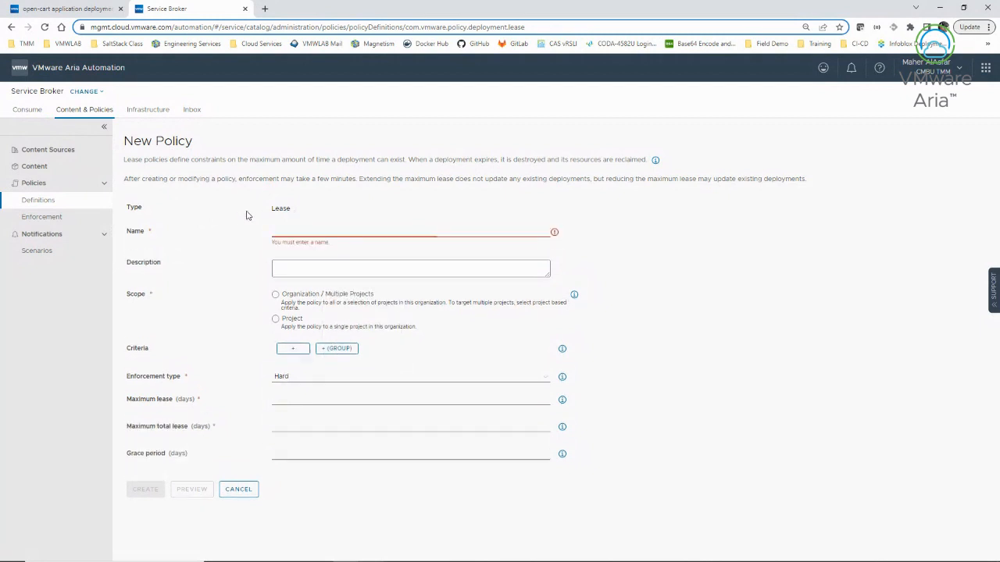
{"action": "left_click", "coordinate": [289, 230]}
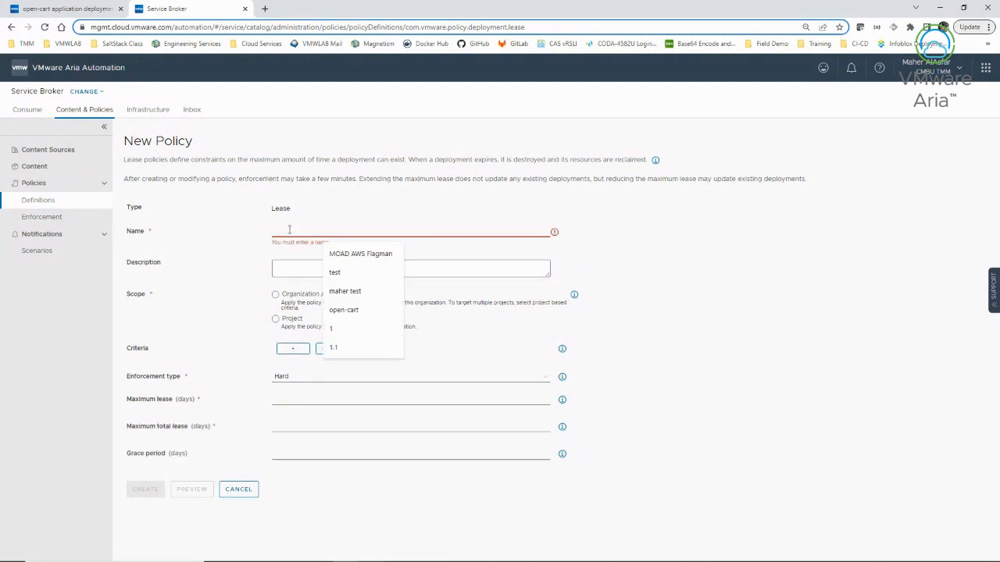
{"action": "type", "text": "GMOD"}
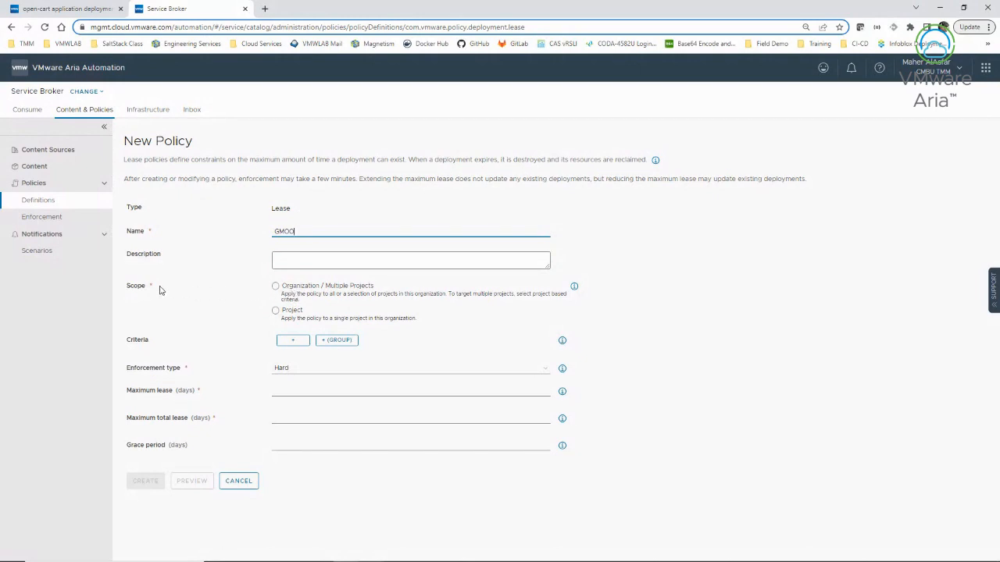
Scope the GMOO lease policy to the single project moad.
{"action": "left_click", "coordinate": [274, 313]}
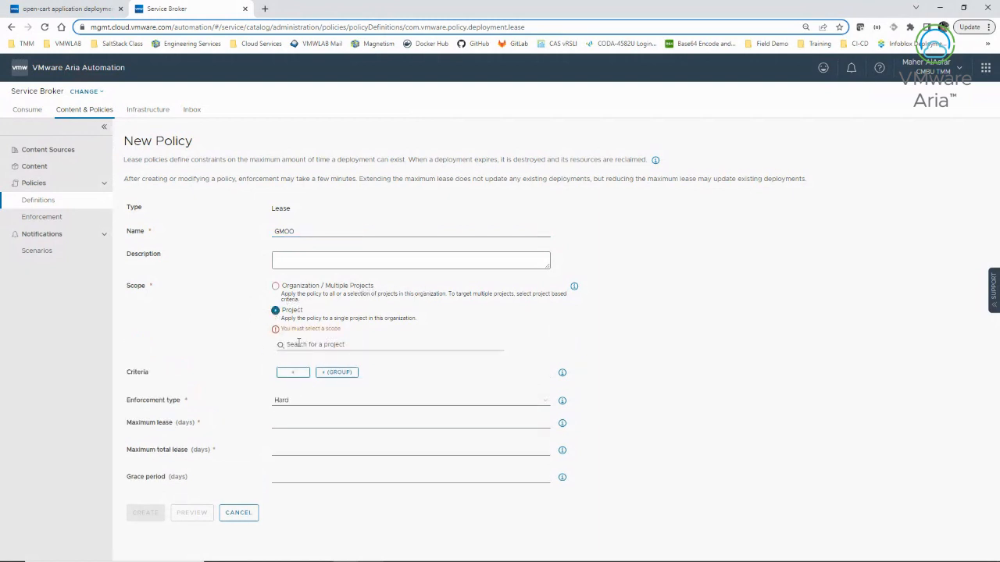
{"action": "left_click", "coordinate": [328, 344]}
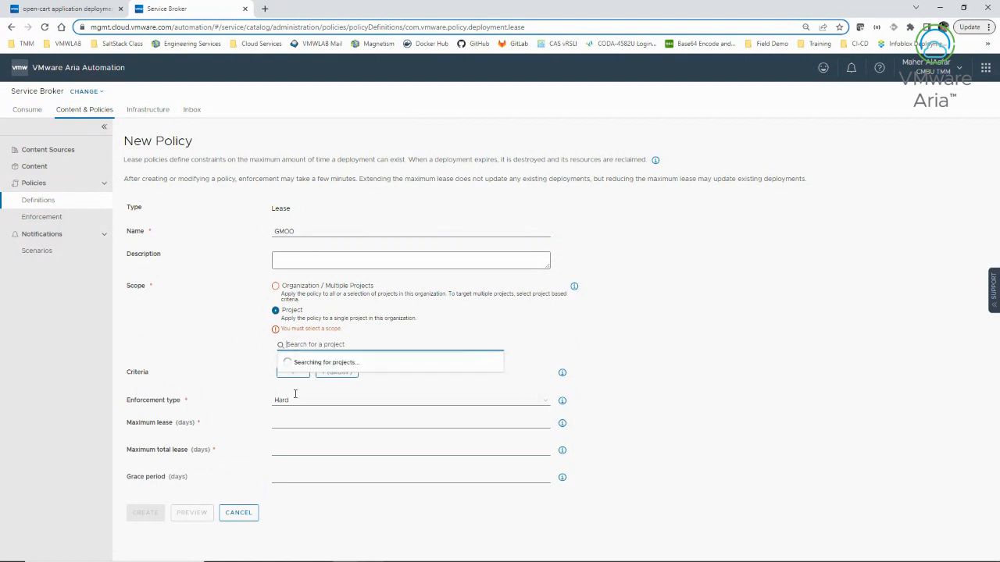
{"action": "left_click", "coordinate": [320, 475]}
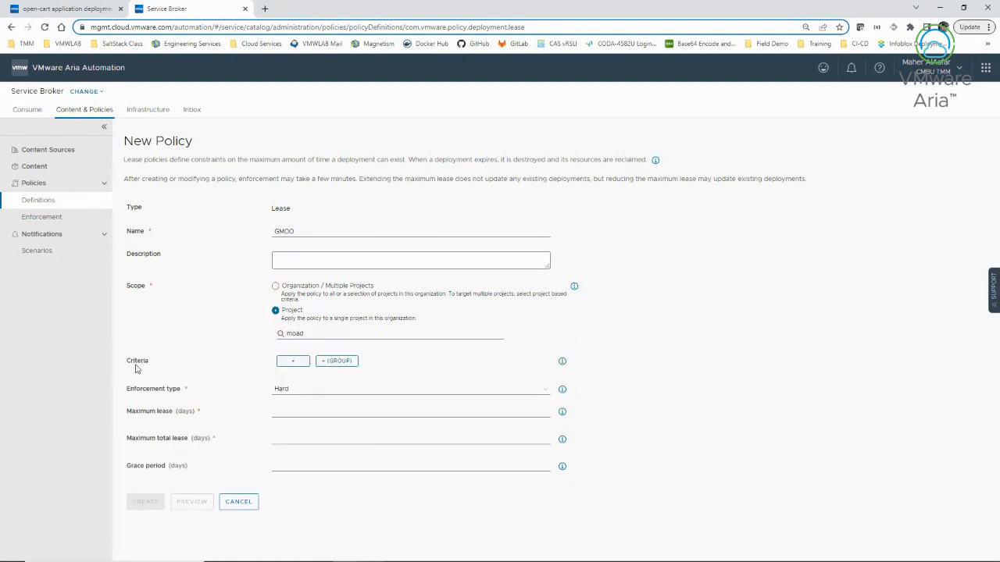
Add a criteria row to the lease policy and check the available clauses without choosing one.
{"action": "left_click", "coordinate": [285, 361]}
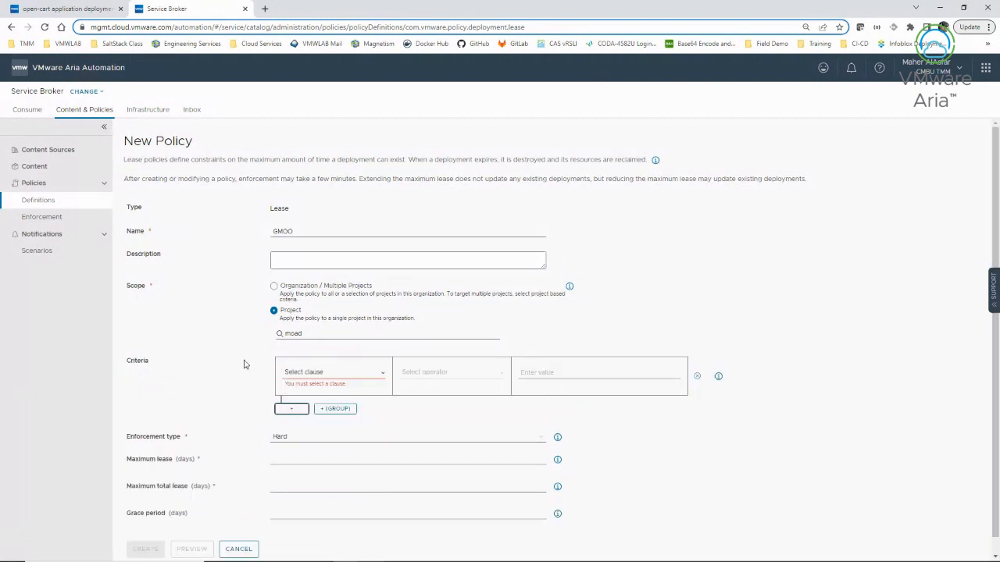
{"action": "left_click", "coordinate": [343, 373]}
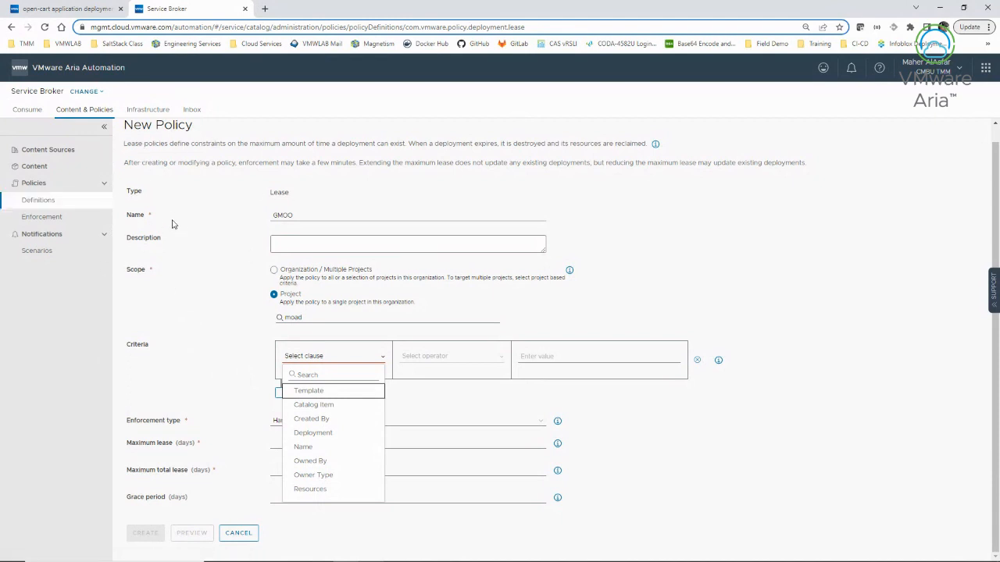
{"action": "left_click", "coordinate": [165, 460]}
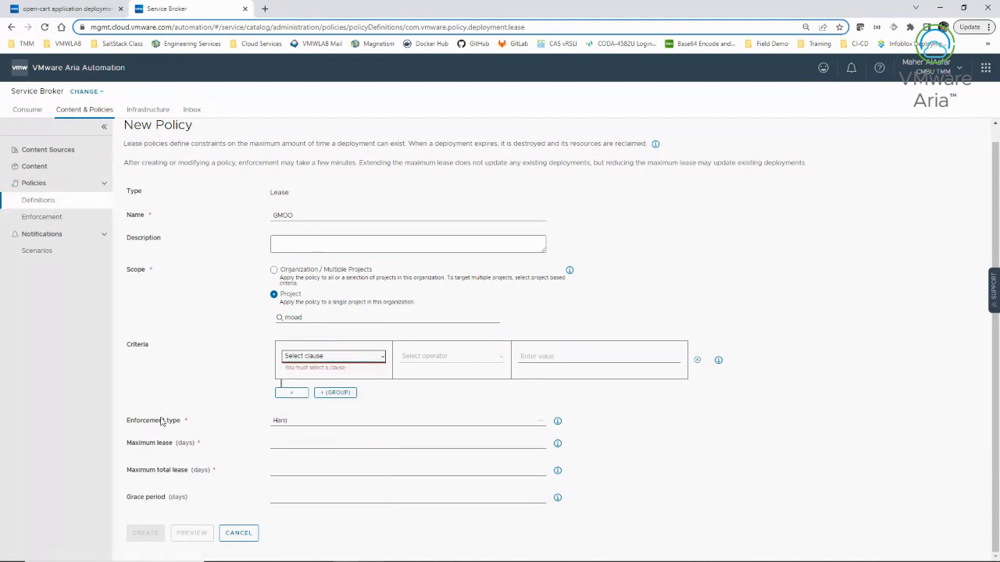
Check the enforcement type options and read the help for the enforcement type and maximum lease.
{"action": "left_click", "coordinate": [283, 420]}
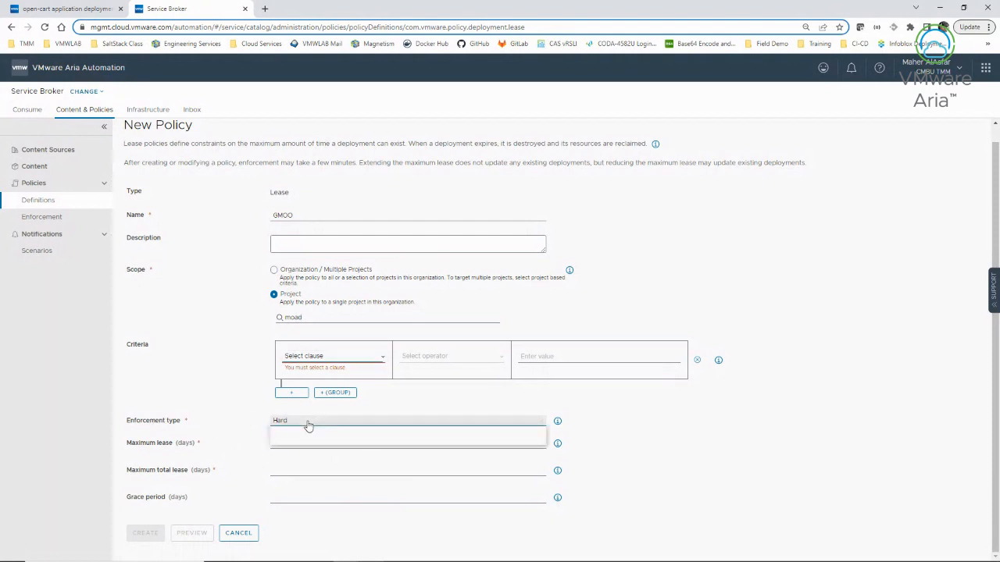
{"action": "left_click", "coordinate": [557, 421]}
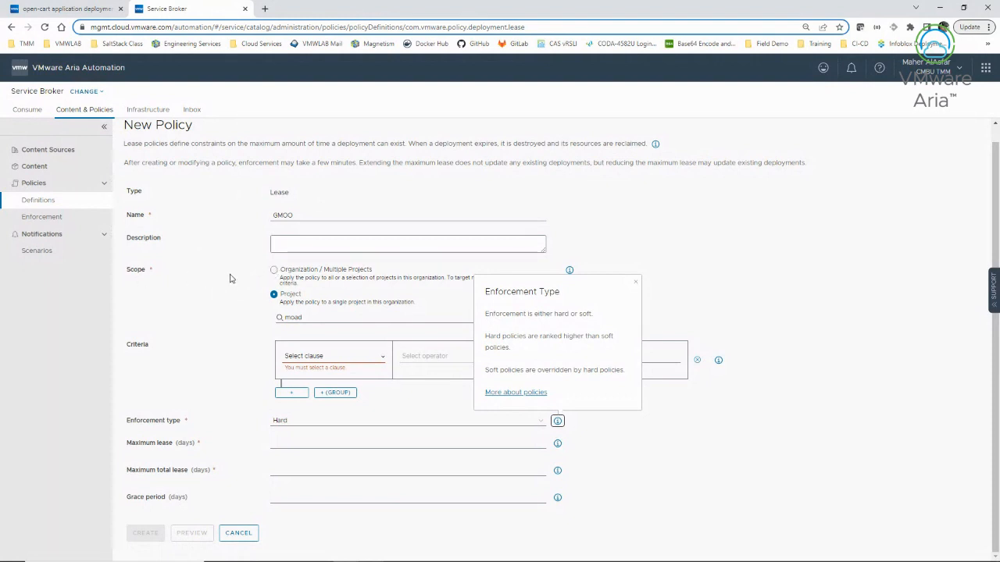
{"action": "left_click", "coordinate": [636, 285]}
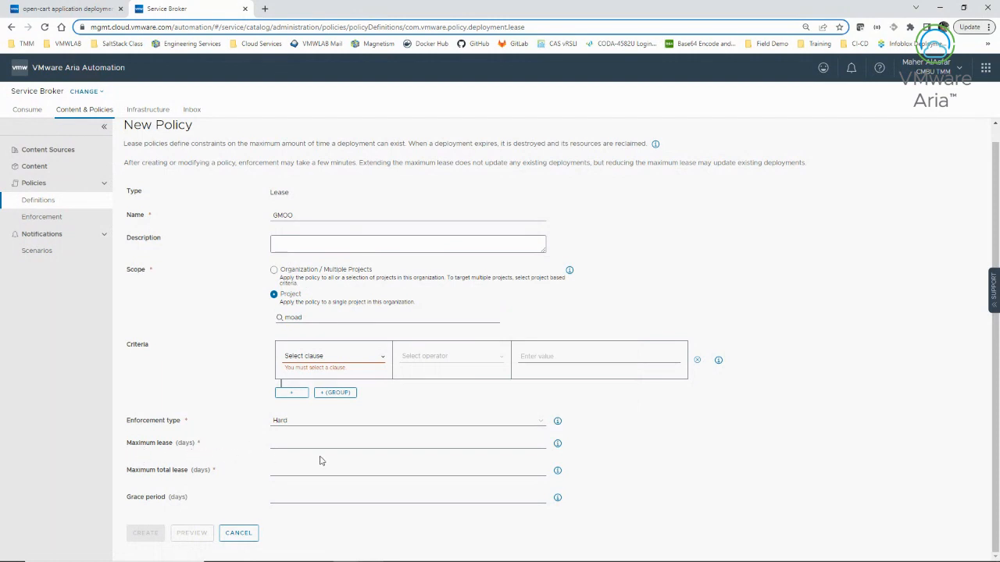
{"action": "left_click", "coordinate": [558, 444]}
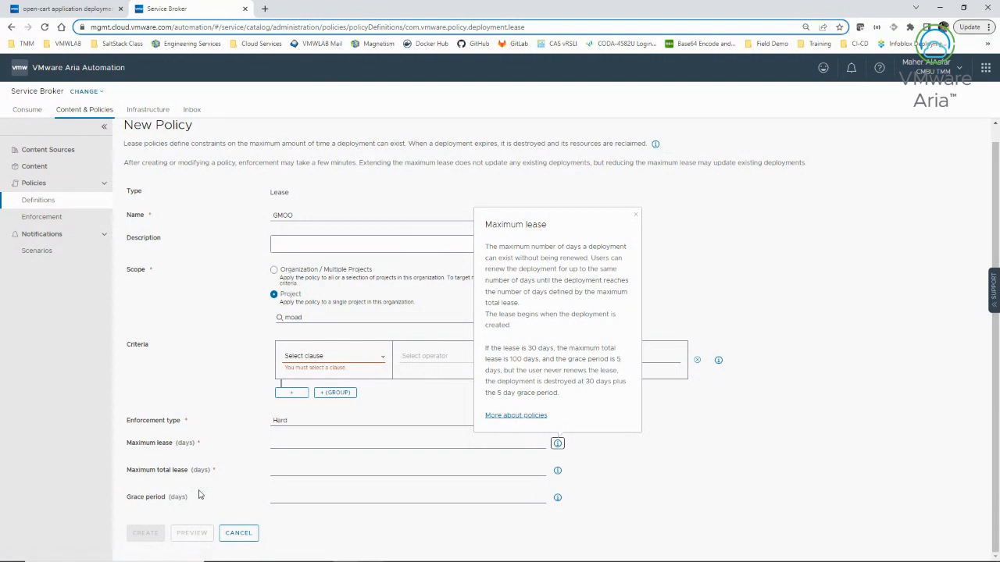
{"action": "left_click", "coordinate": [636, 214]}
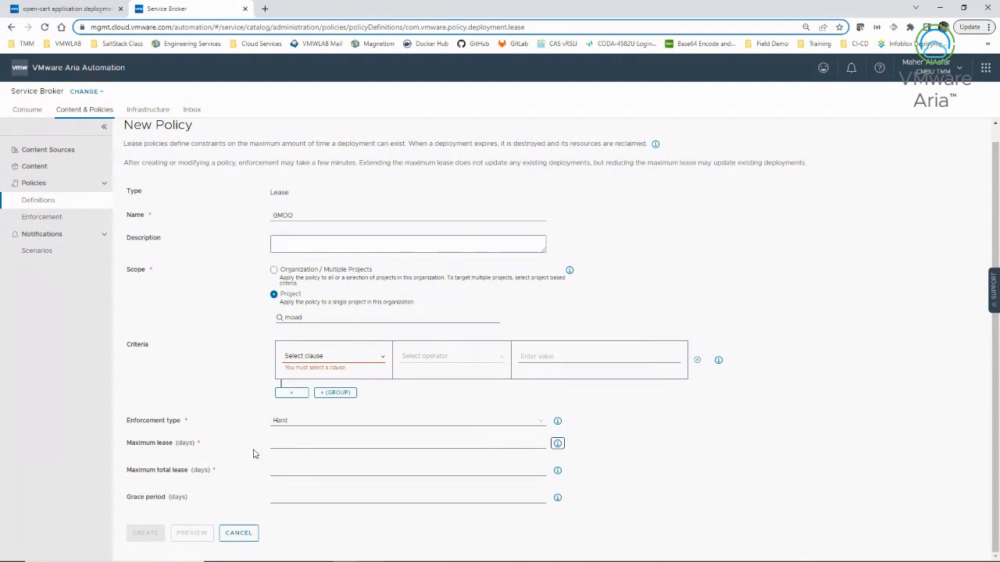
Try a maximum lease of 7 days, maximum total lease of 100 days and grace period of 30 days, and discard the lease policy.
{"action": "left_click", "coordinate": [283, 442]}
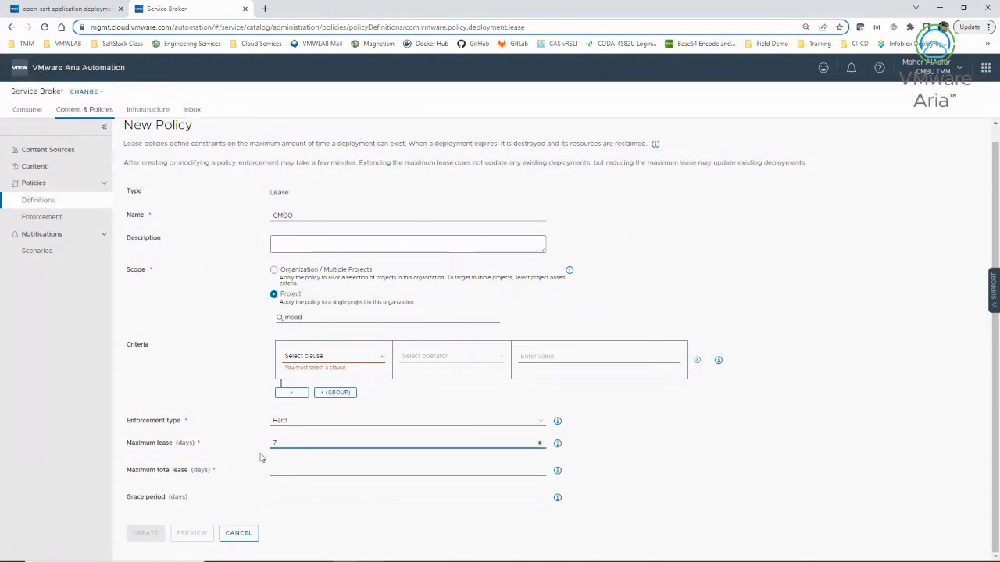
{"action": "left_click", "coordinate": [281, 471]}
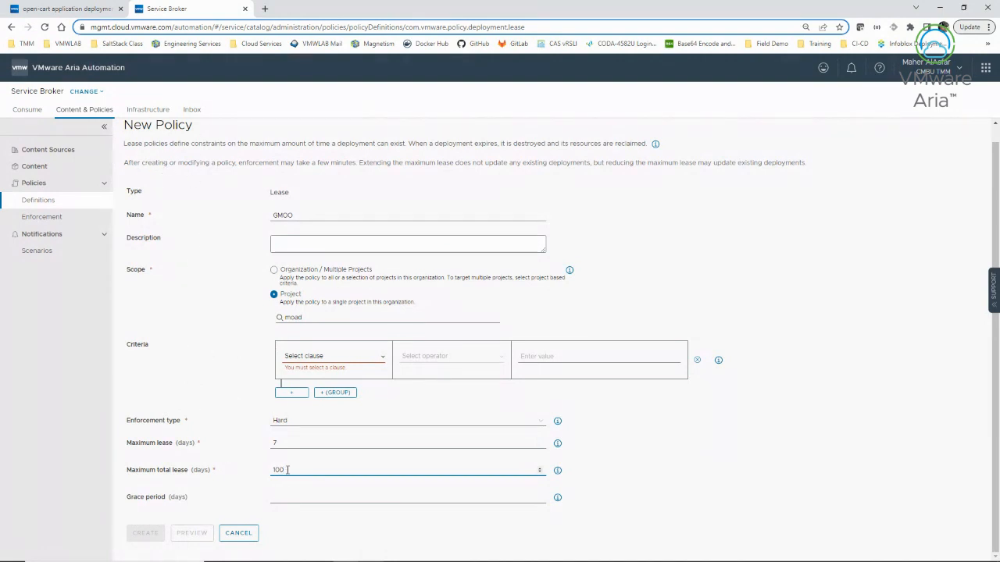
{"action": "left_click_drag", "start_coordinate": [288, 469], "coordinate": [258, 473]}
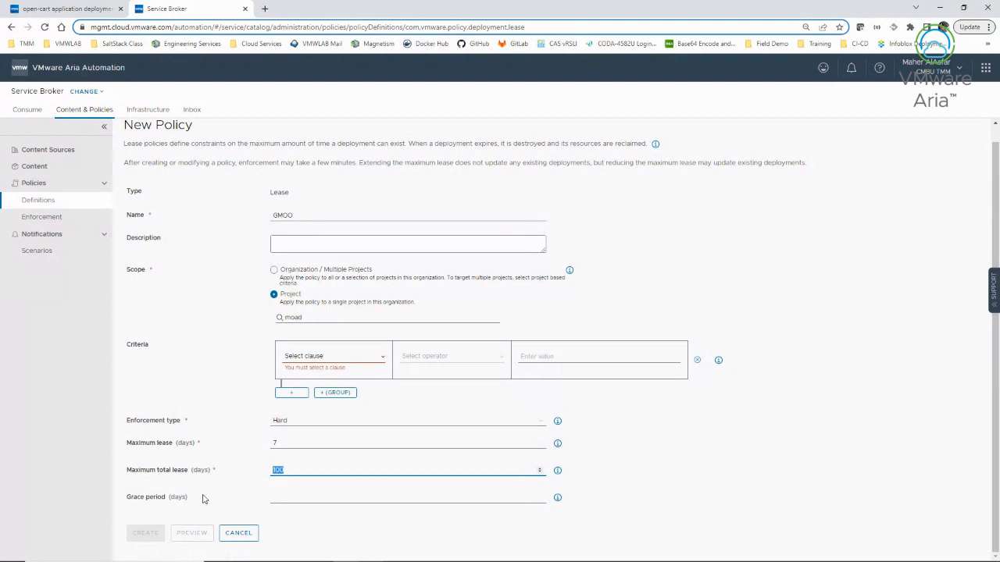
{"action": "left_click", "coordinate": [288, 500]}
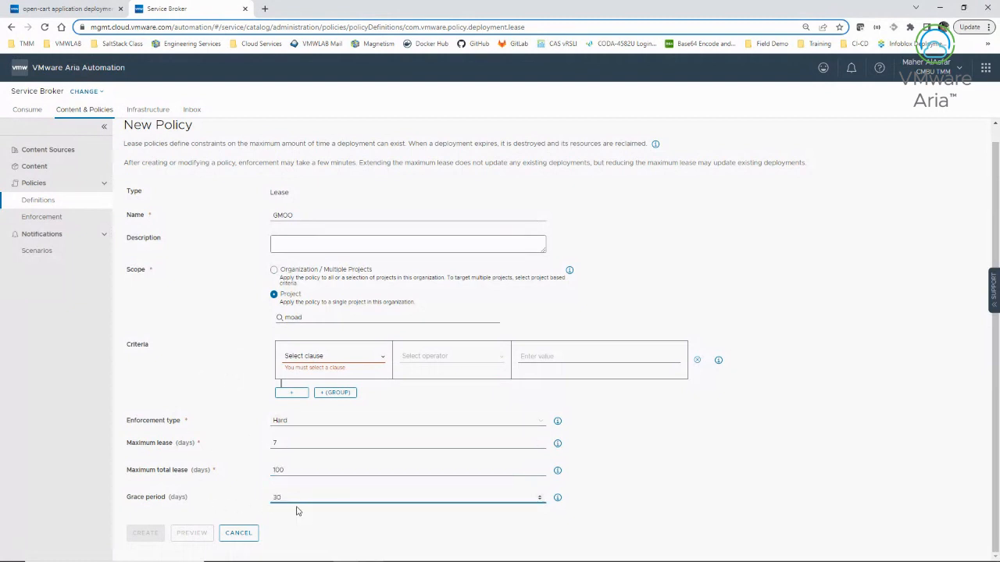
{"action": "double_click", "coordinate": [285, 470]}
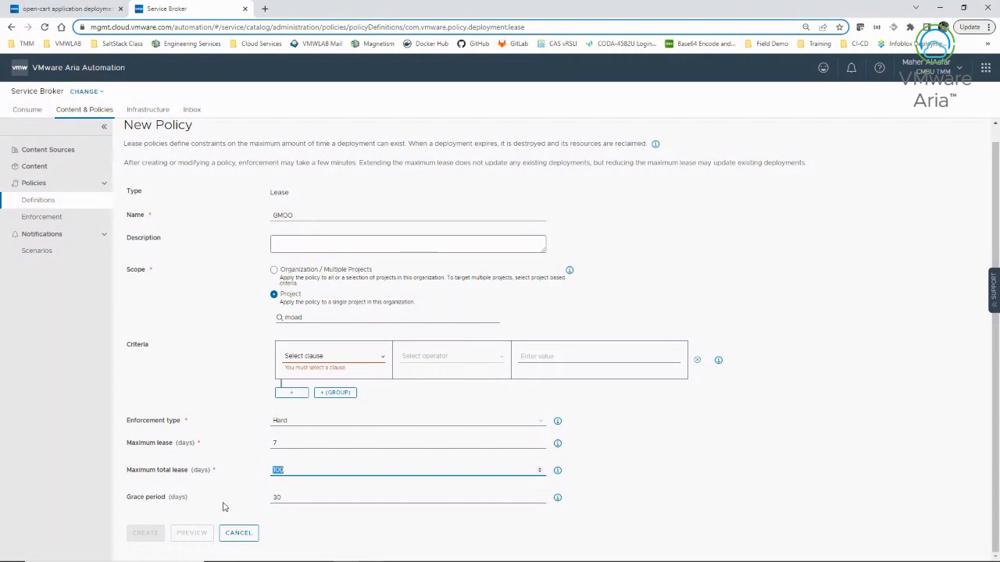
{"action": "key", "text": "Tab"}
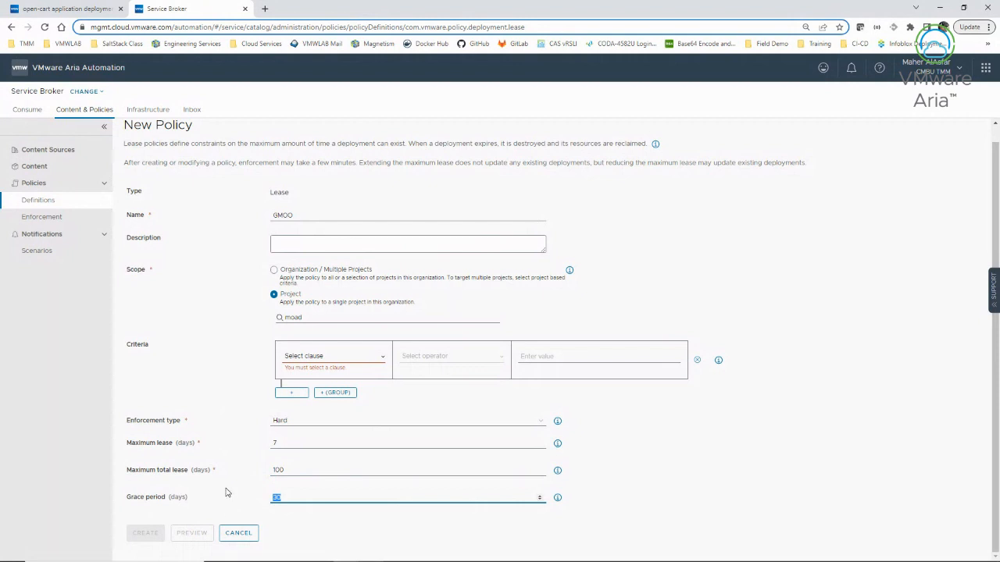
{"action": "left_click", "coordinate": [239, 534]}
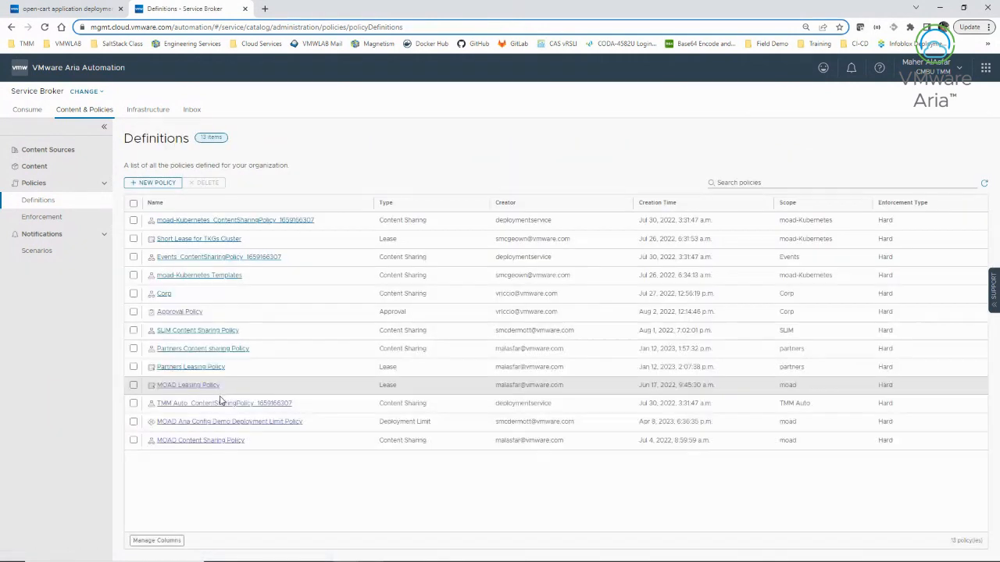
Start a new deployment limit policy and read the help describing this policy type.
{"action": "left_click", "coordinate": [156, 182]}
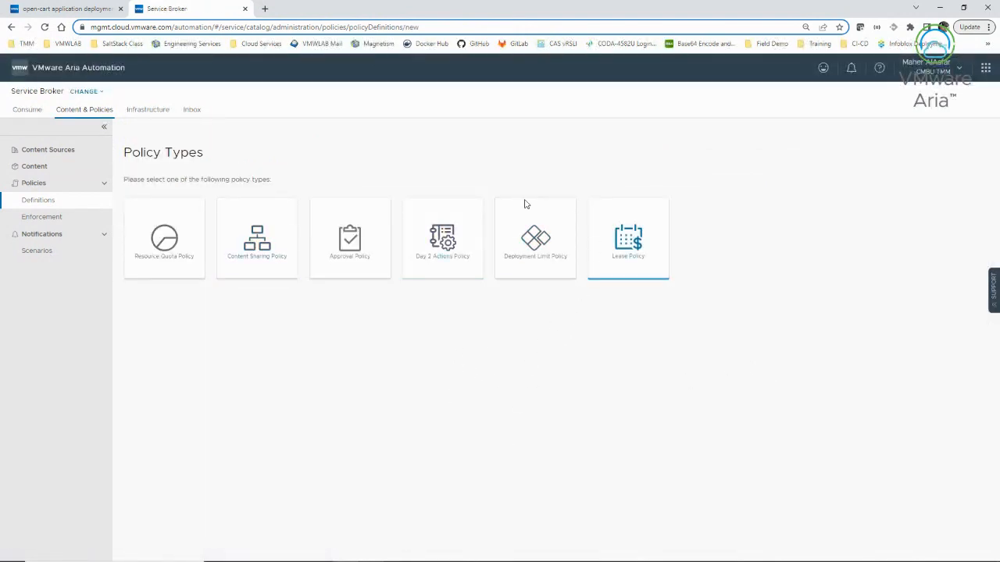
{"action": "left_click", "coordinate": [538, 258]}
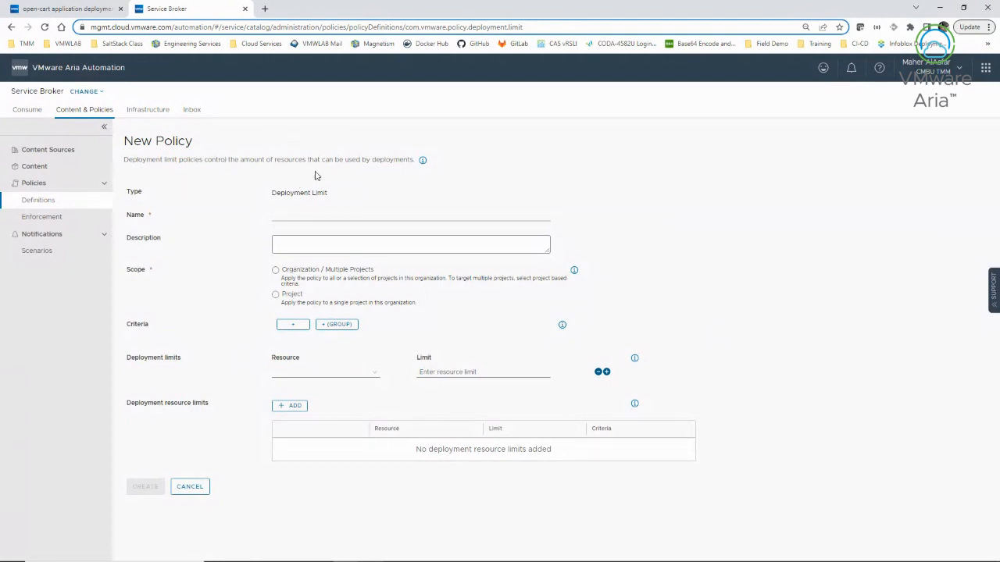
{"action": "left_click", "coordinate": [423, 159]}
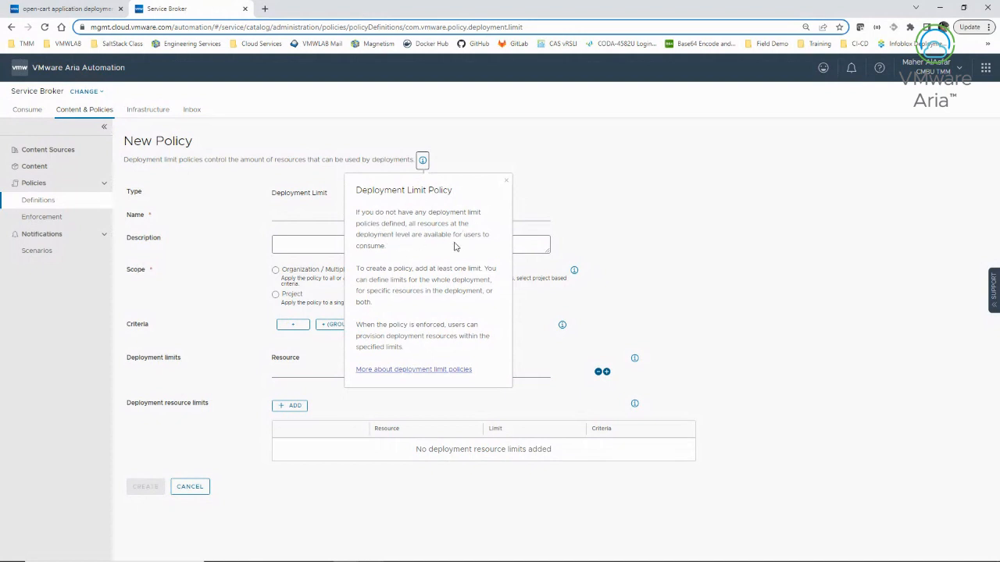
{"action": "left_click_drag", "start_coordinate": [369, 251], "coordinate": [355, 208]}
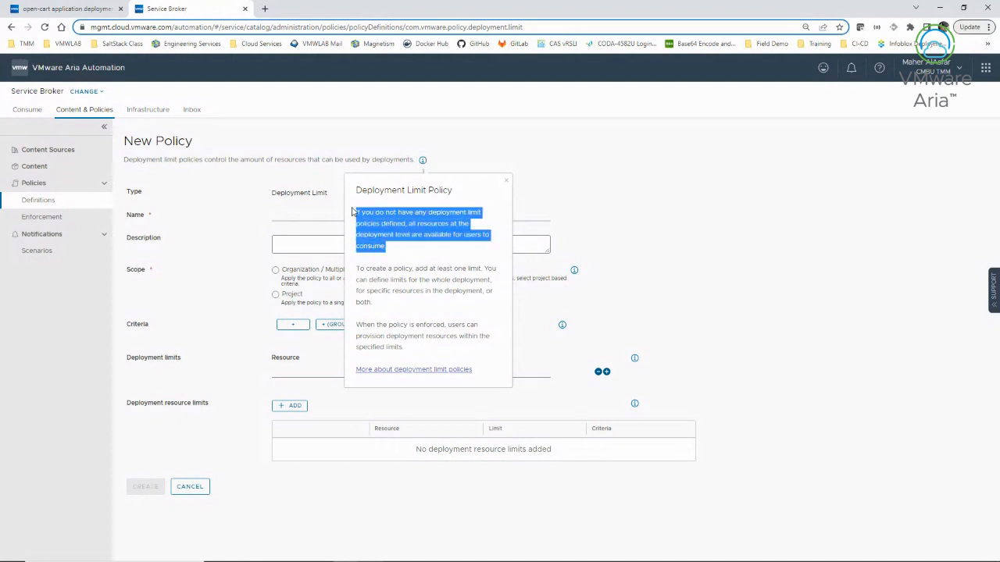
{"action": "left_click", "coordinate": [391, 289]}
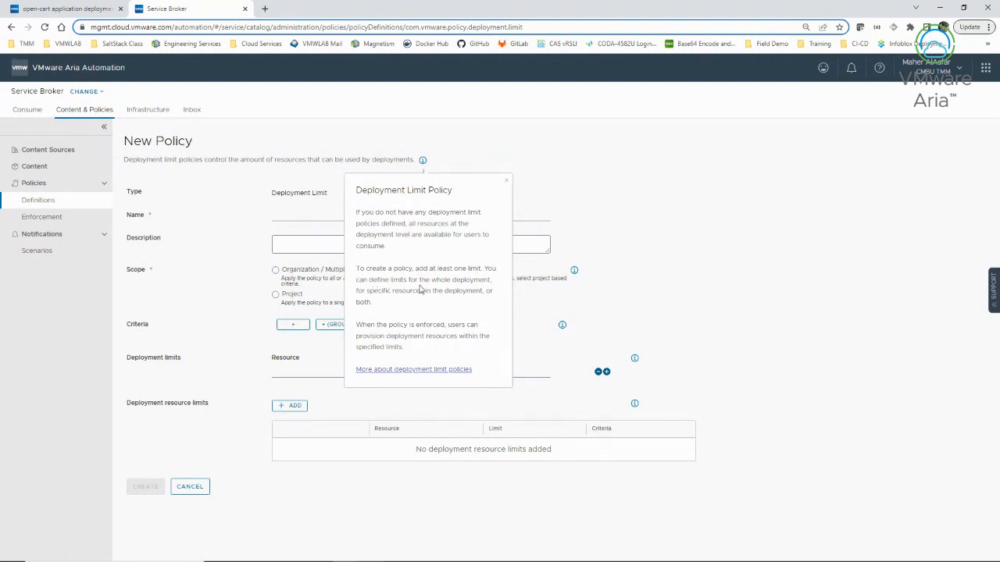
{"action": "left_click", "coordinate": [506, 181]}
Check which resource types the deployment limits can restrict, leaving the policy name and limit empty.
{"action": "left_click", "coordinate": [286, 216]}
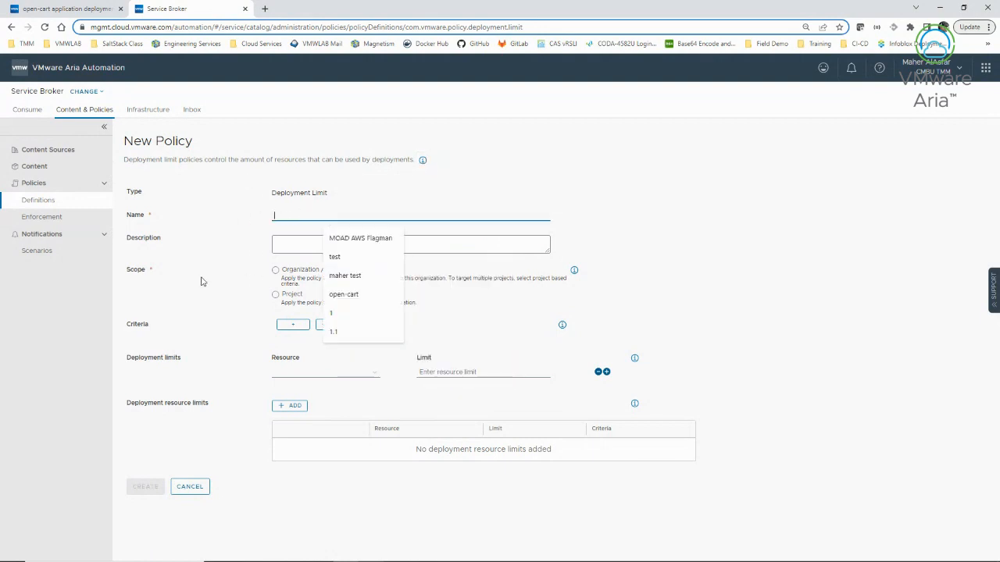
{"action": "left_click", "coordinate": [191, 282]}
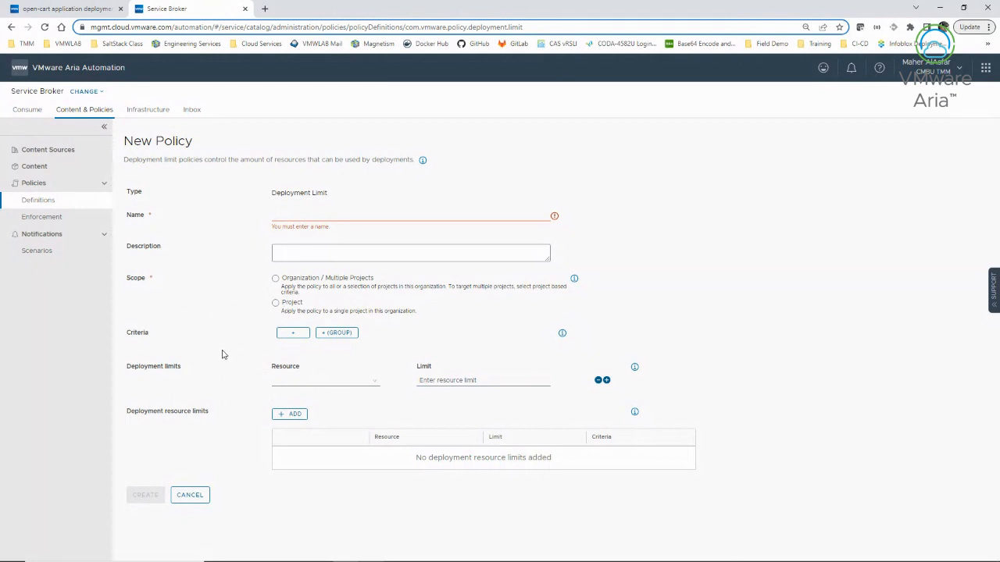
{"action": "left_click", "coordinate": [373, 380]}
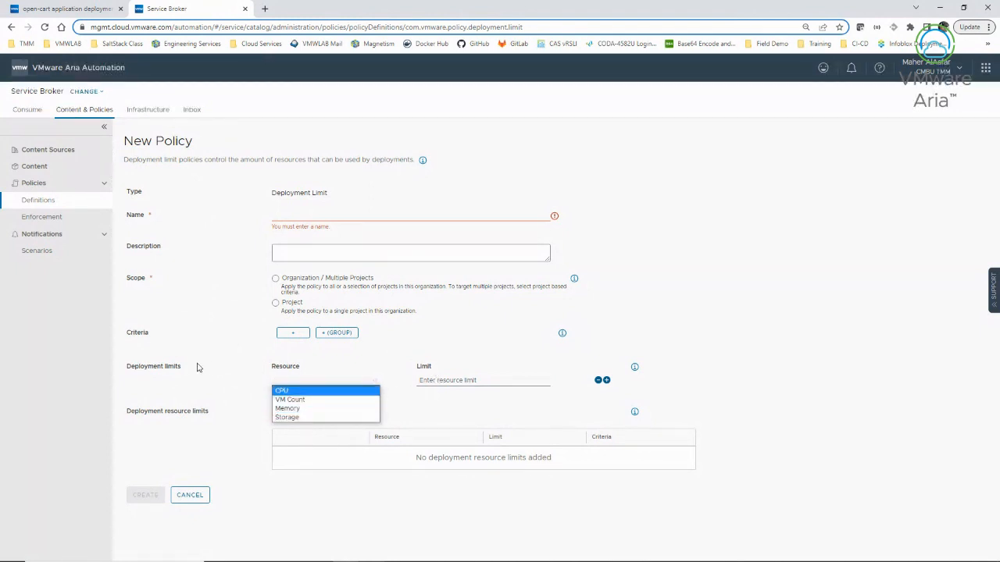
{"action": "left_click", "coordinate": [205, 432]}
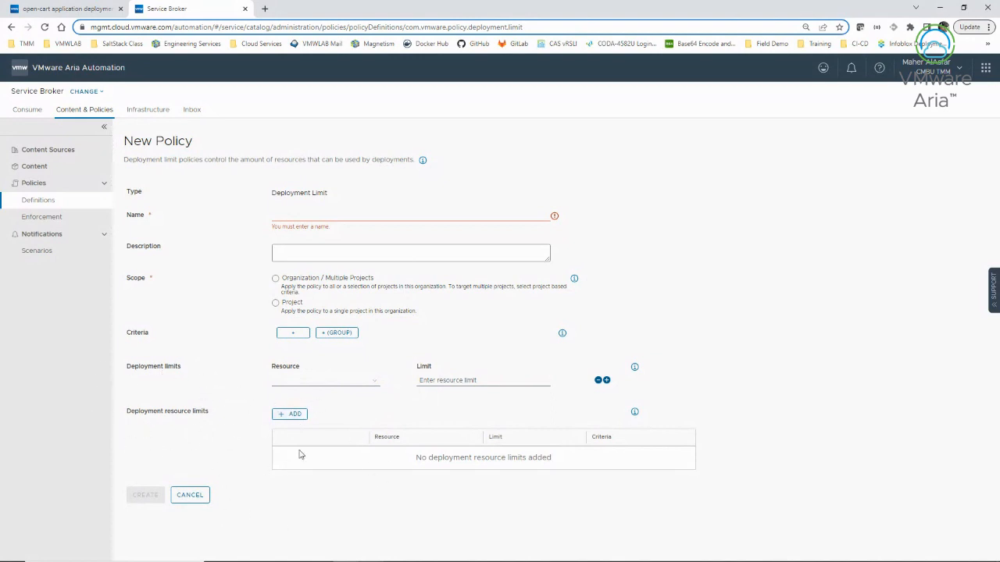
Try a deployment resource limit named test for the CPU resource and cancel it without adding it.
{"action": "left_click_drag", "start_coordinate": [124, 415], "coordinate": [216, 420]}
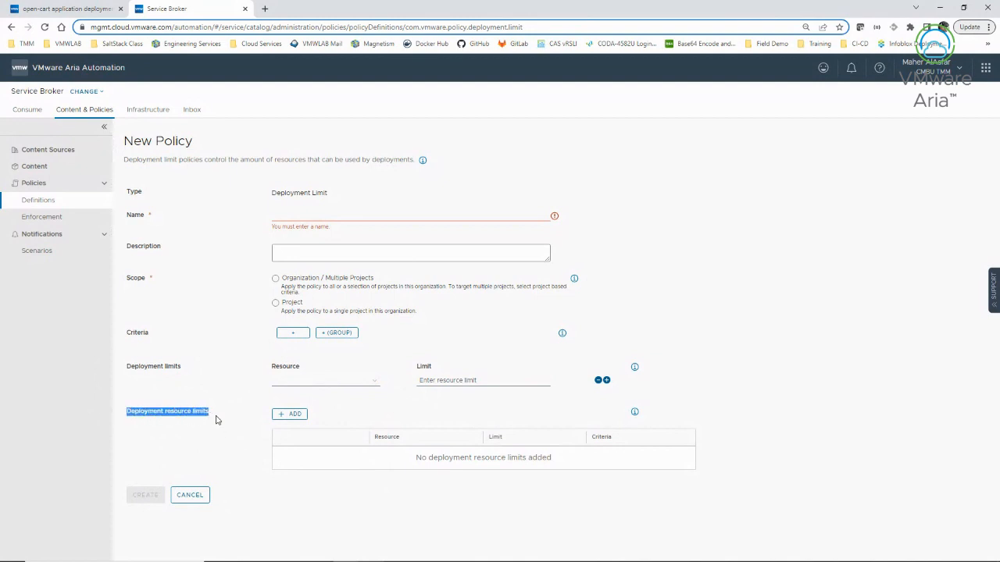
{"action": "left_click", "coordinate": [283, 420]}
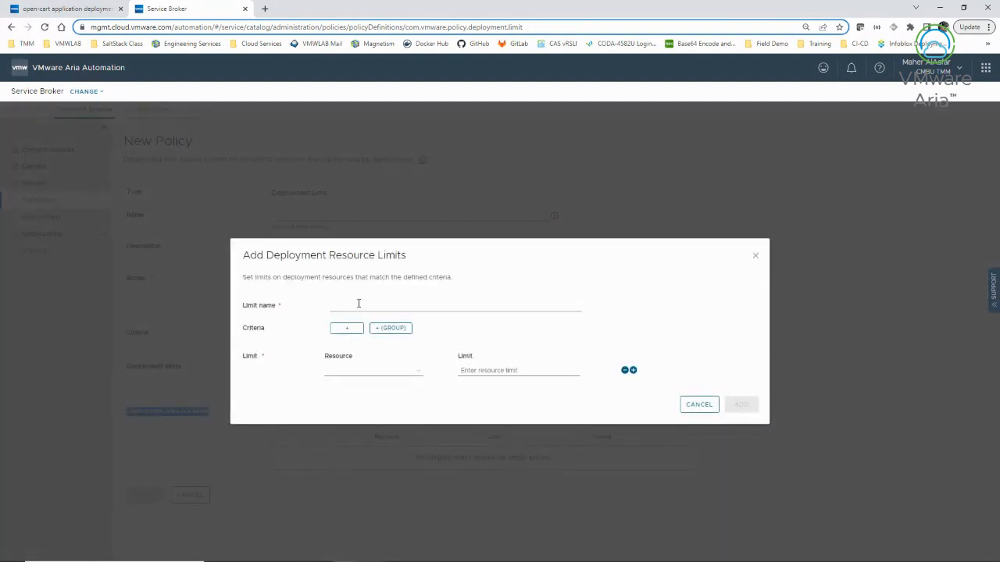
{"action": "left_click", "coordinate": [358, 303]}
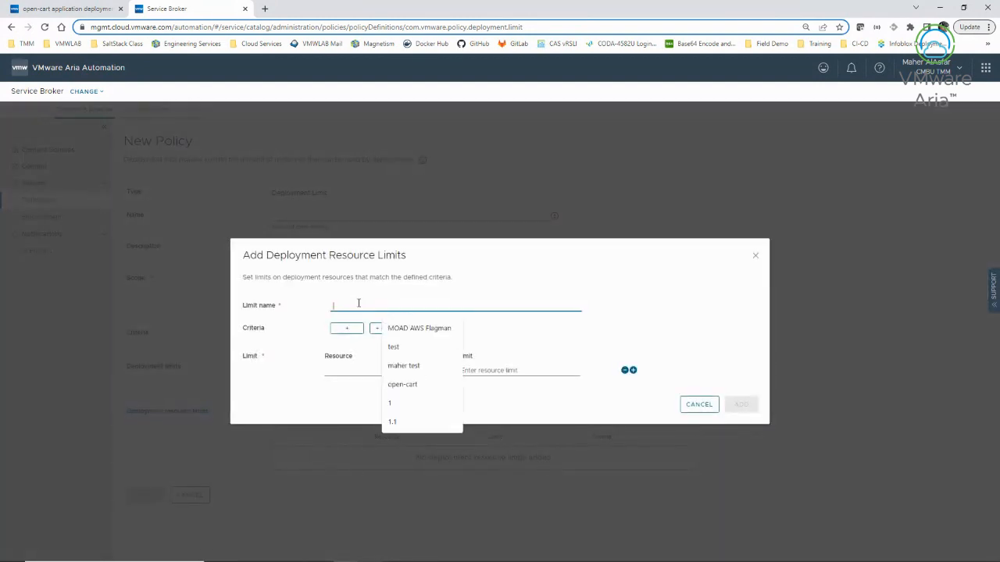
{"action": "left_click", "coordinate": [394, 348]}
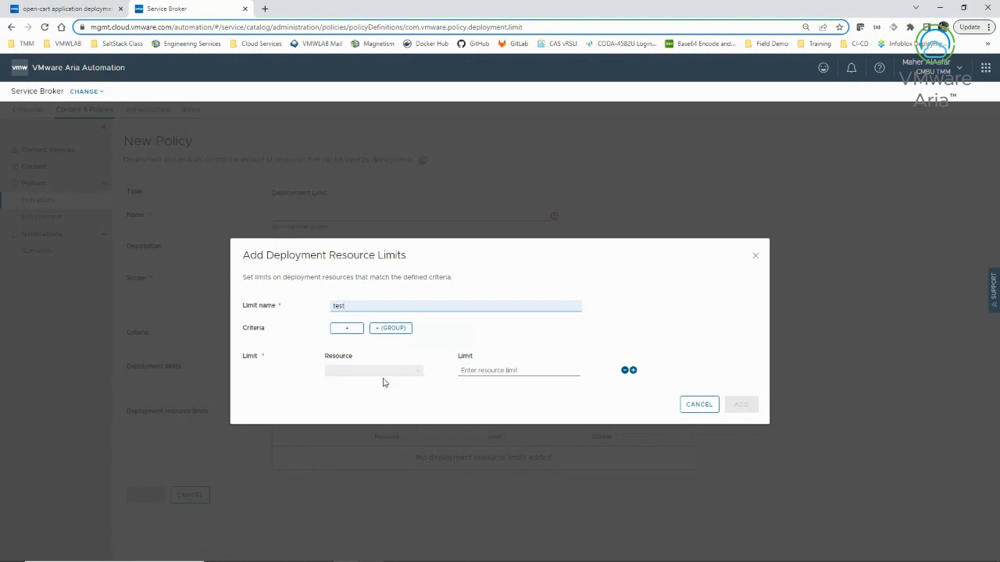
{"action": "left_click", "coordinate": [422, 372]}
{"action": "left_click", "coordinate": [334, 380]}
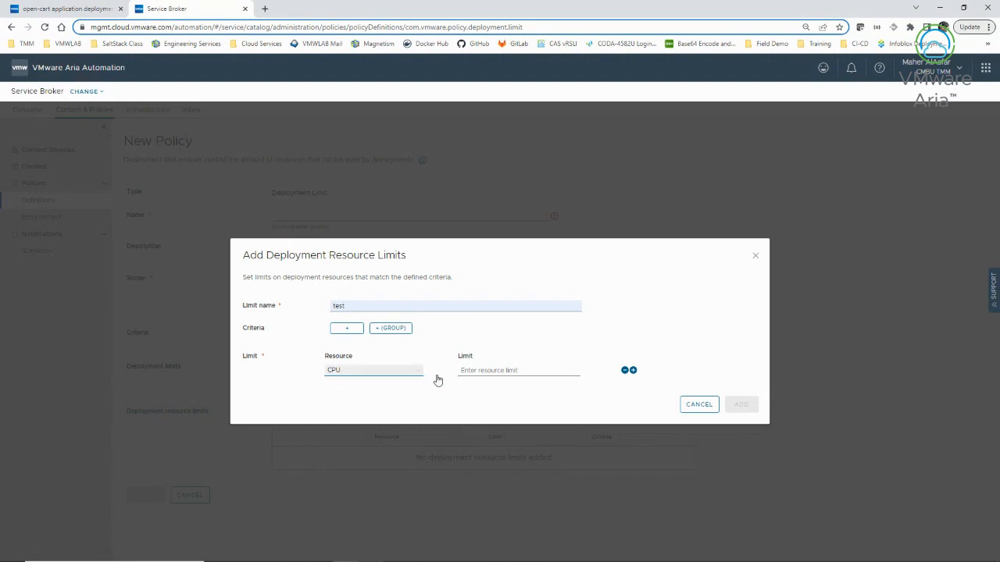
{"action": "left_click", "coordinate": [692, 411]}
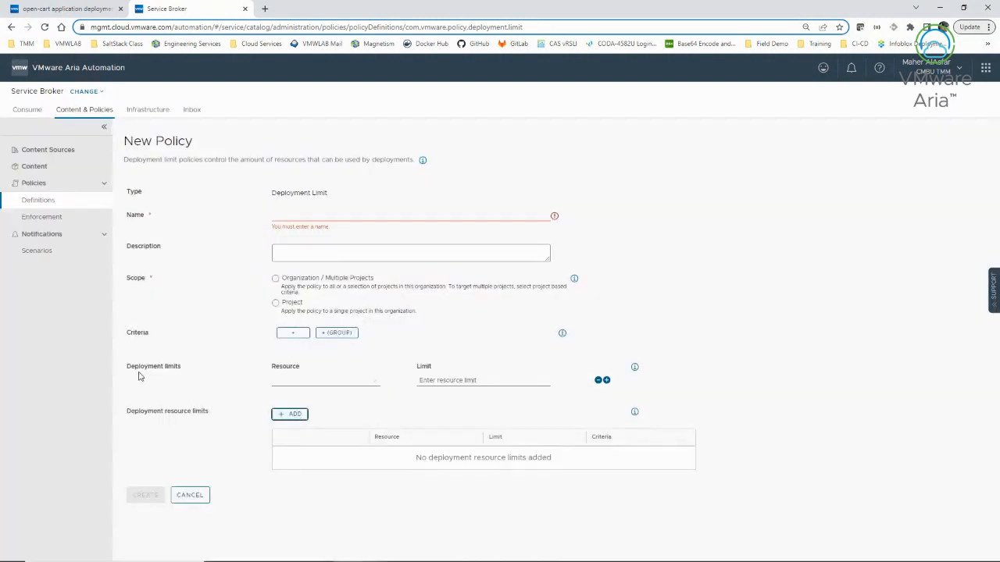
{"action": "left_click_drag", "start_coordinate": [125, 368], "coordinate": [185, 373]}
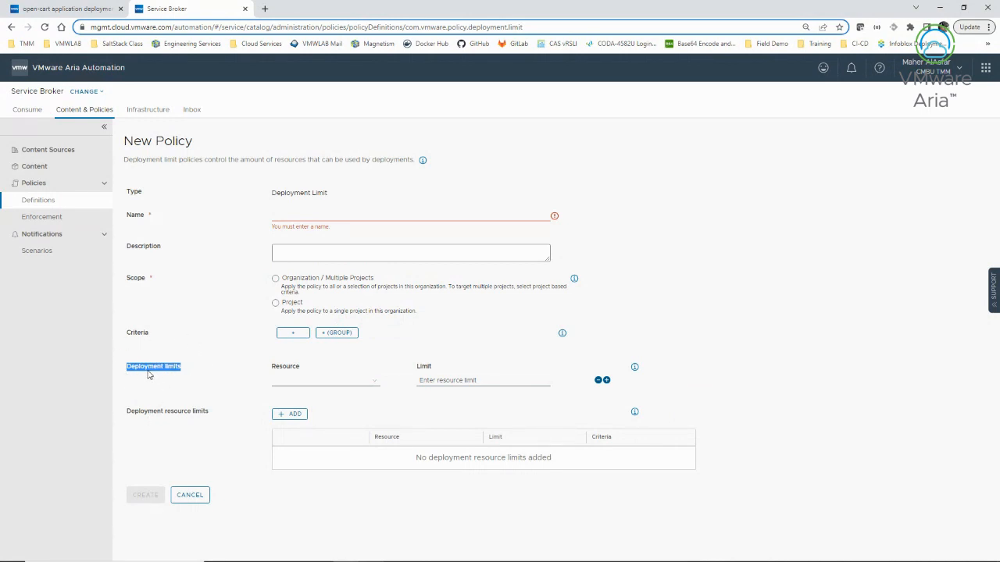
{"action": "left_click", "coordinate": [165, 426]}
{"action": "left_click_drag", "start_coordinate": [130, 416], "coordinate": [218, 418]}
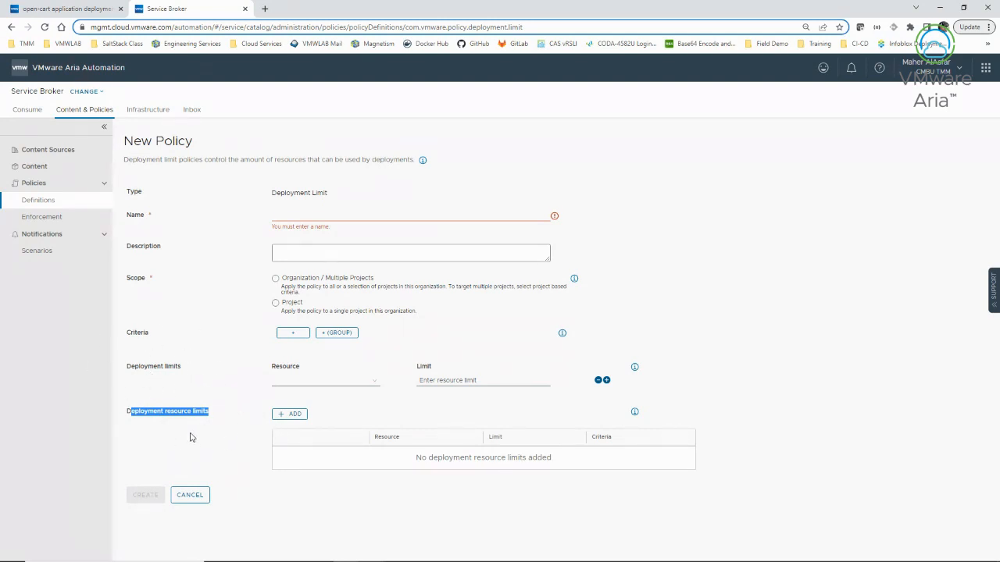
Discard the new deployment limit policy and start a Day 2 Actions policy.
{"action": "left_click", "coordinate": [197, 500]}
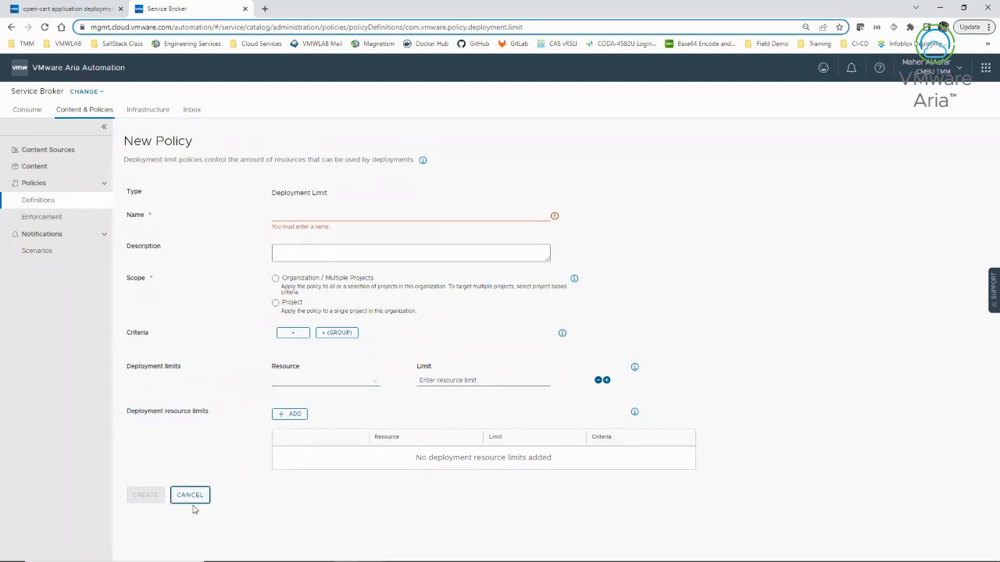
{"action": "left_click", "coordinate": [194, 508]}
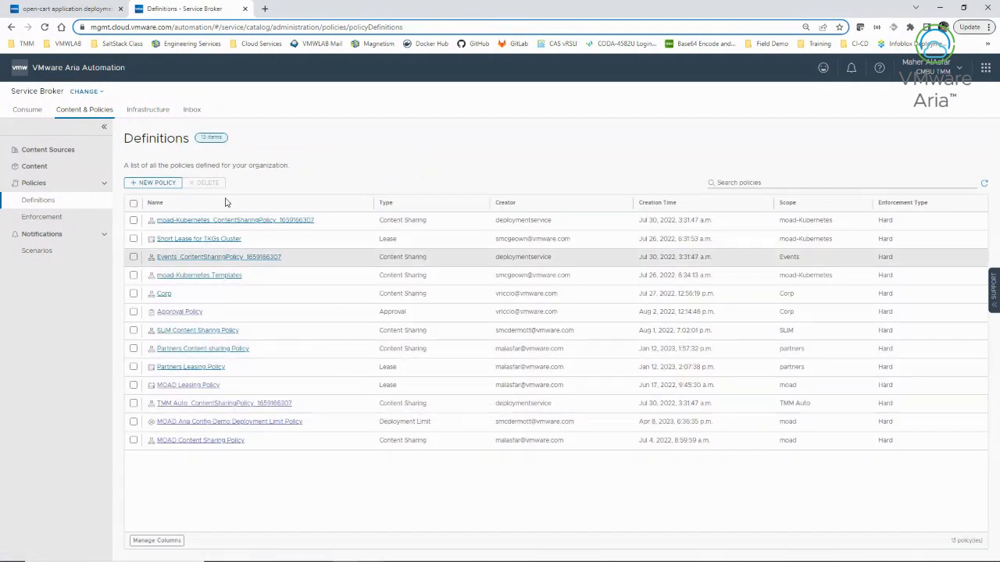
{"action": "left_click", "coordinate": [164, 185]}
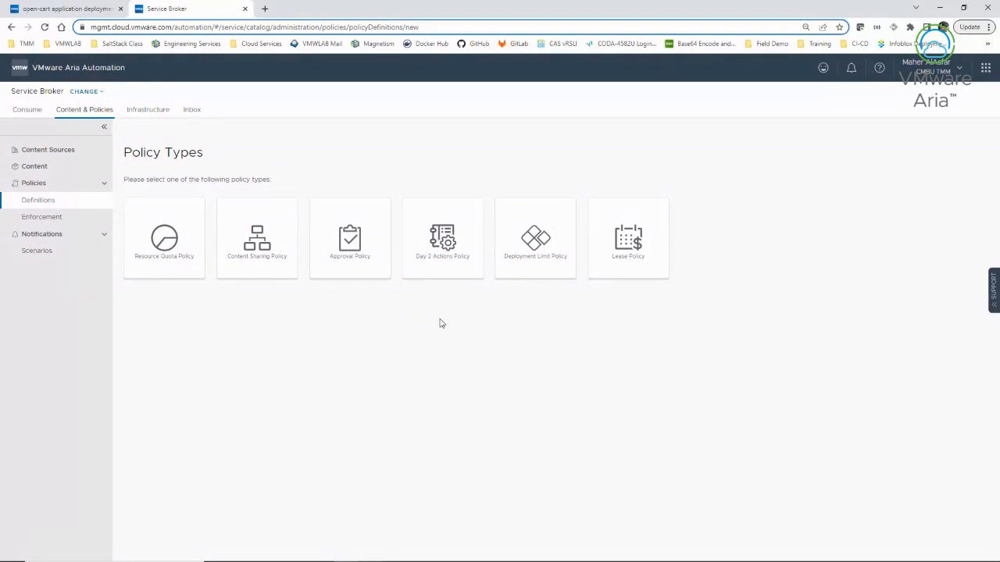
{"action": "left_click", "coordinate": [447, 261]}
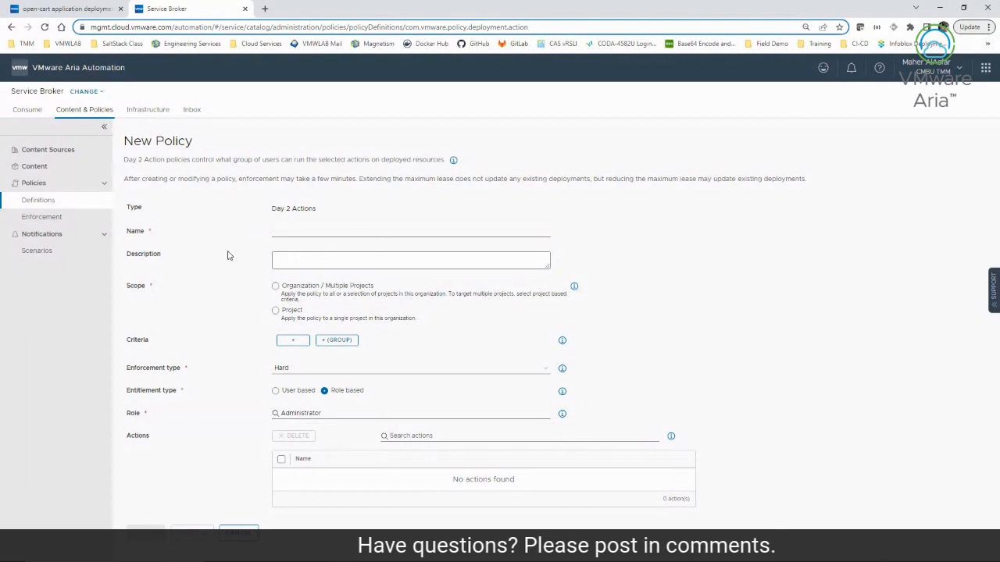
Look through the moad project's deployments down to MOAD Shopping Cart - SSC.
{"action": "left_click", "coordinate": [28, 111]}
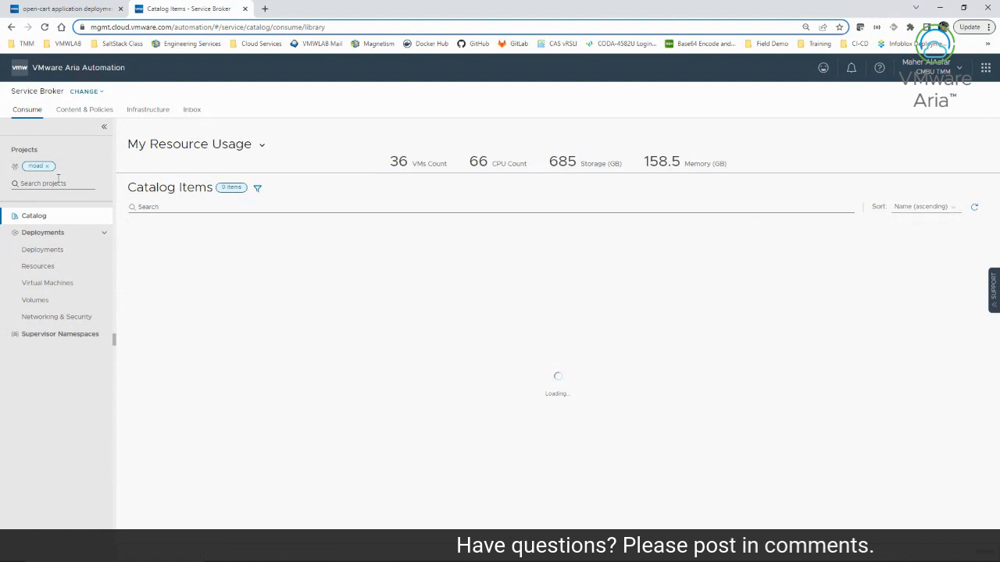
{"action": "left_click", "coordinate": [52, 253]}
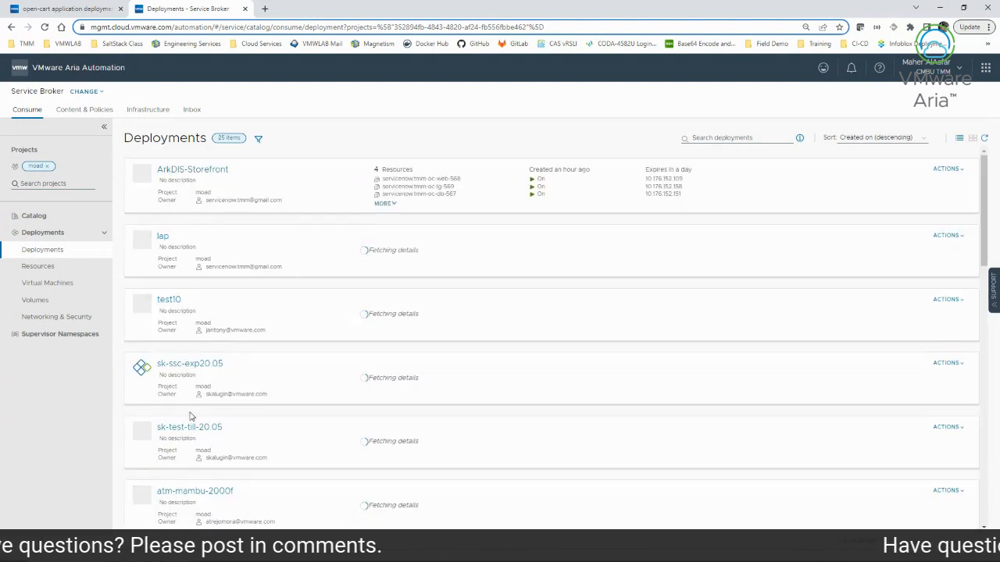
{"action": "scroll", "coordinate": [190, 420], "scroll_direction": "down", "scroll_amount": 3}
{"action": "scroll", "coordinate": [191, 420], "scroll_direction": "down", "scroll_amount": 3}
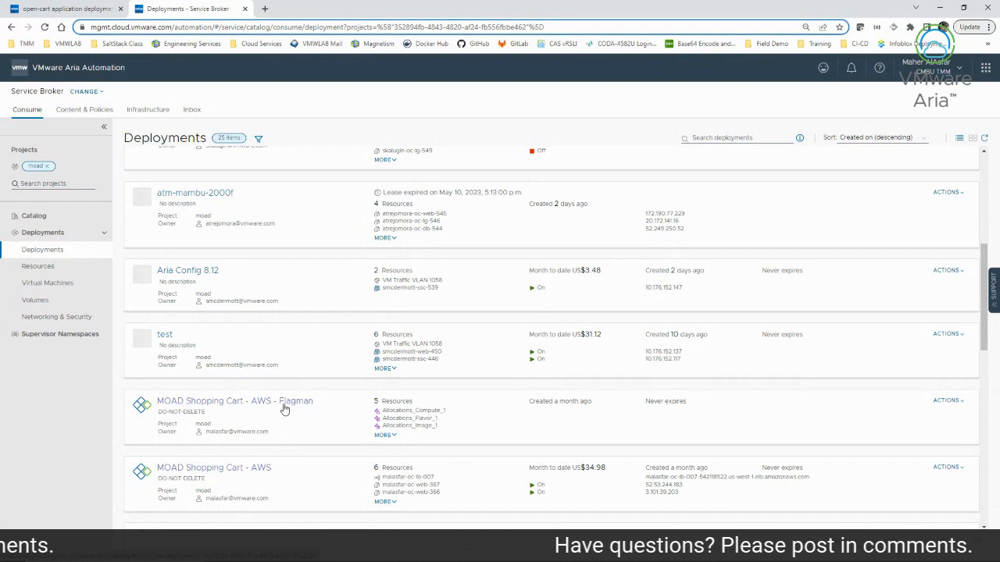
{"action": "scroll", "coordinate": [317, 476], "scroll_direction": "down", "scroll_amount": 2}
{"action": "scroll", "coordinate": [316, 476], "scroll_direction": "down", "scroll_amount": 2}
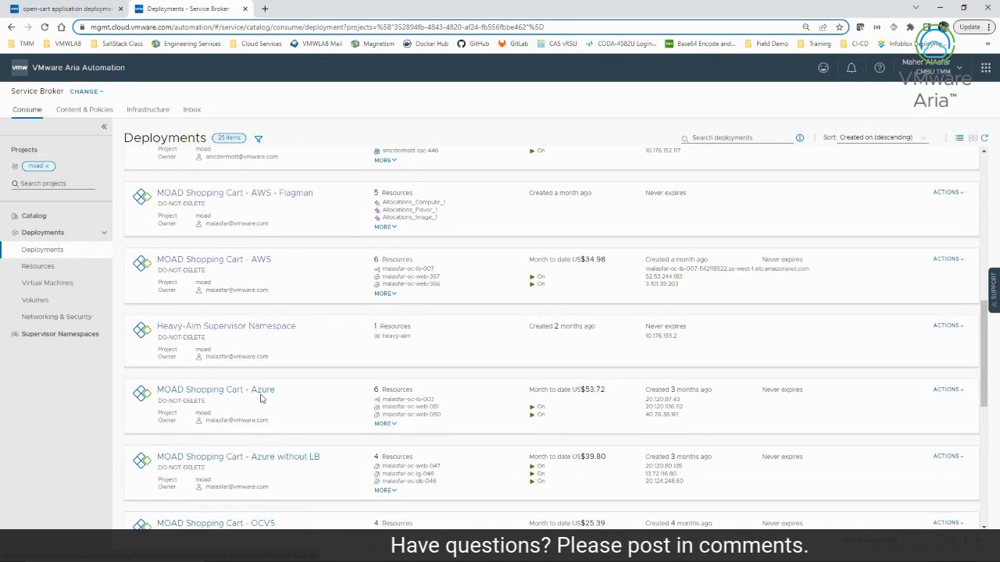
{"action": "scroll", "coordinate": [295, 429], "scroll_direction": "down", "scroll_amount": 4}
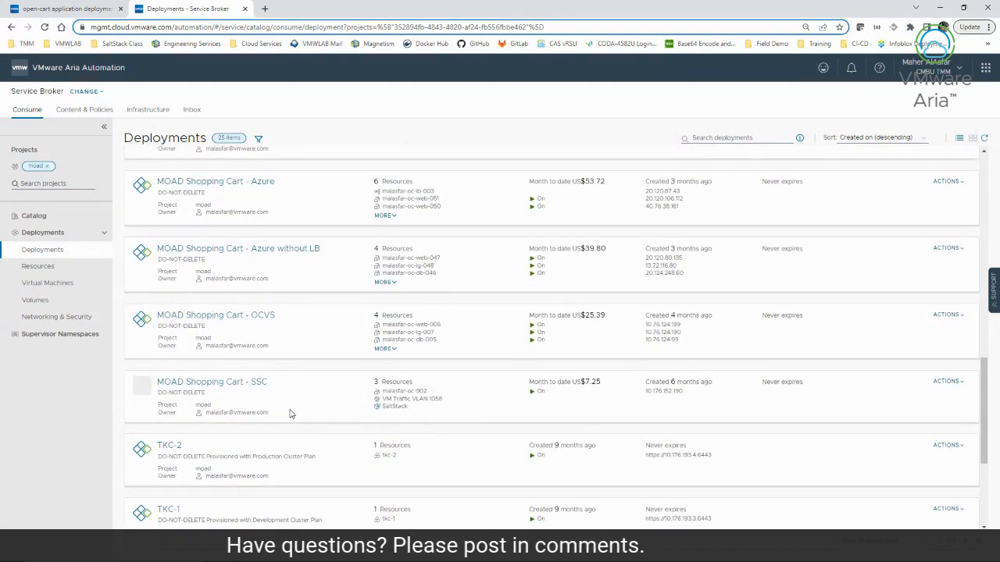
{"action": "scroll", "coordinate": [289, 414], "scroll_direction": "down", "scroll_amount": 4}
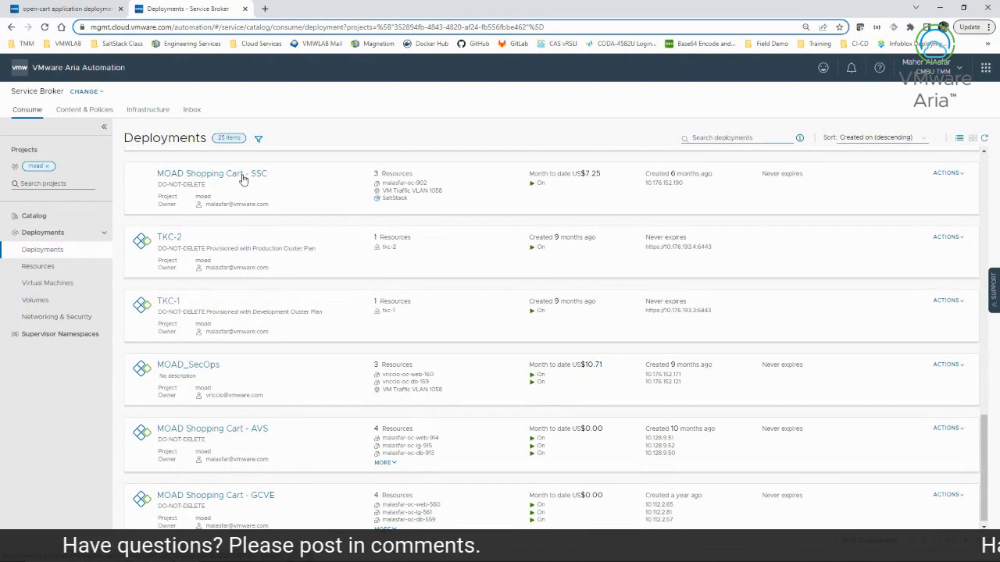
Review the deployment-level actions offered for MOAD Shopping Cart - SSC without running any.
{"action": "left_click", "coordinate": [947, 174]}
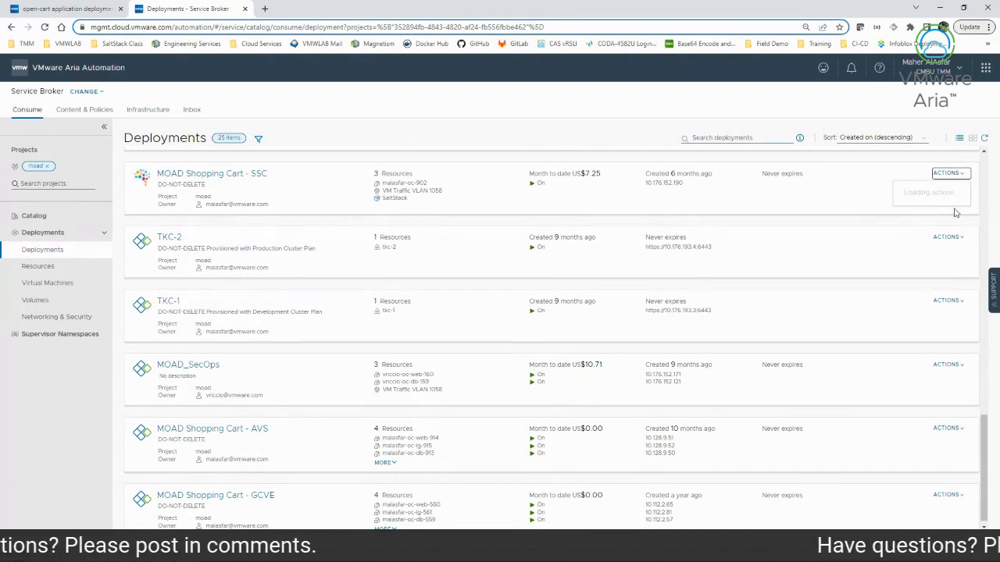
{"action": "scroll", "coordinate": [965, 220], "scroll_direction": "up", "scroll_amount": 3}
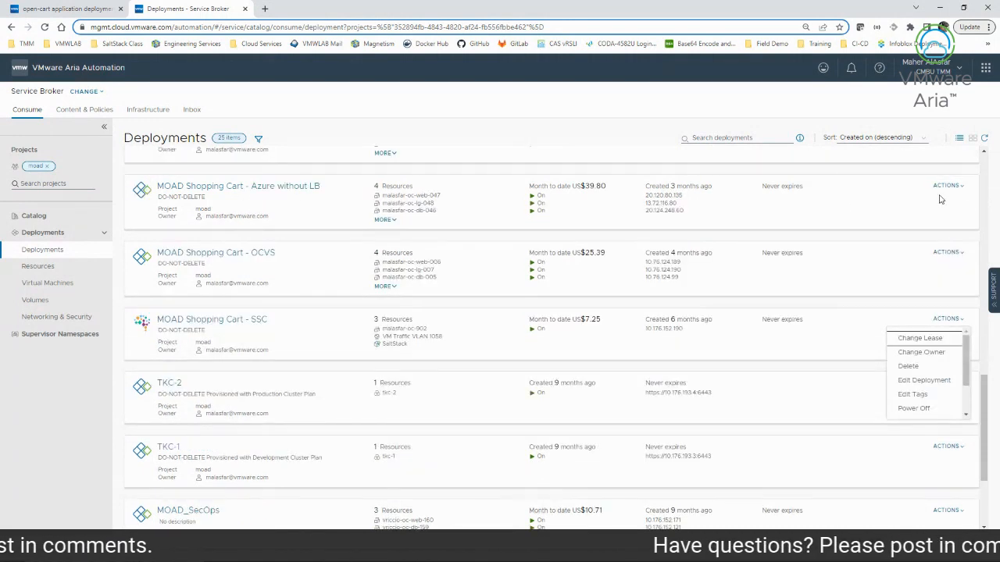
{"action": "left_click_drag", "start_coordinate": [970, 338], "coordinate": [966, 400]}
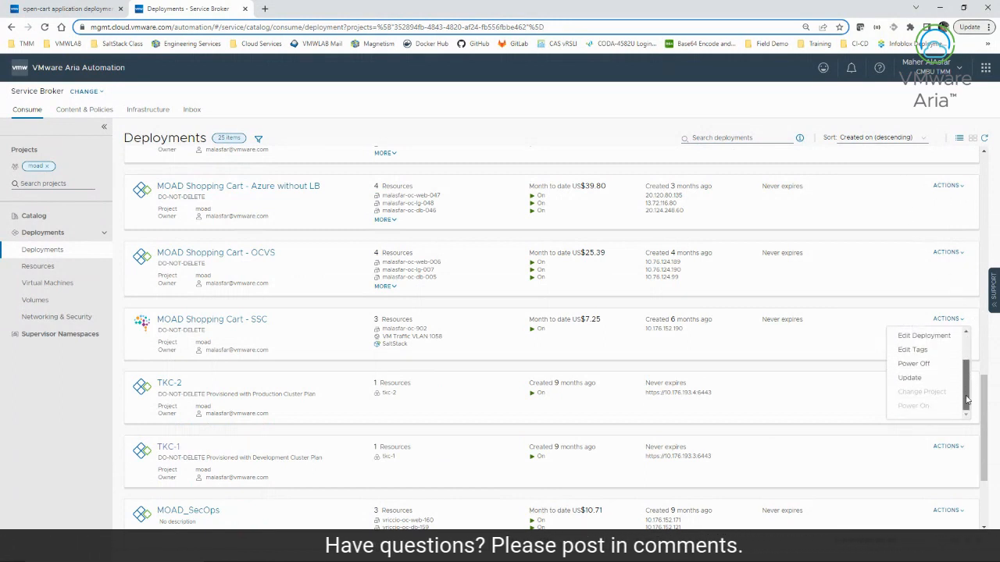
{"action": "left_click_drag", "start_coordinate": [972, 358], "coordinate": [970, 337]}
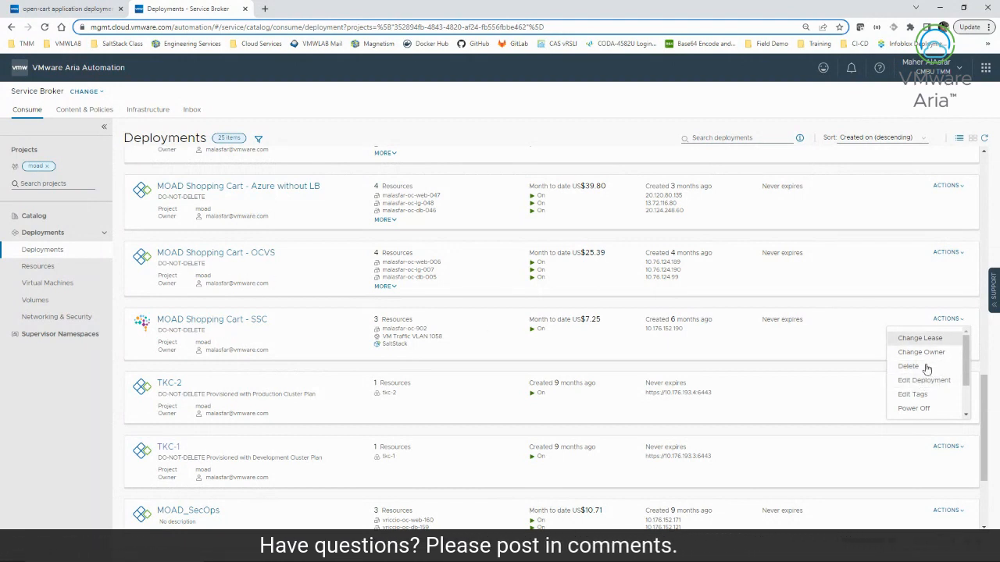
{"action": "scroll", "coordinate": [926, 390], "scroll_direction": "down", "scroll_amount": 1}
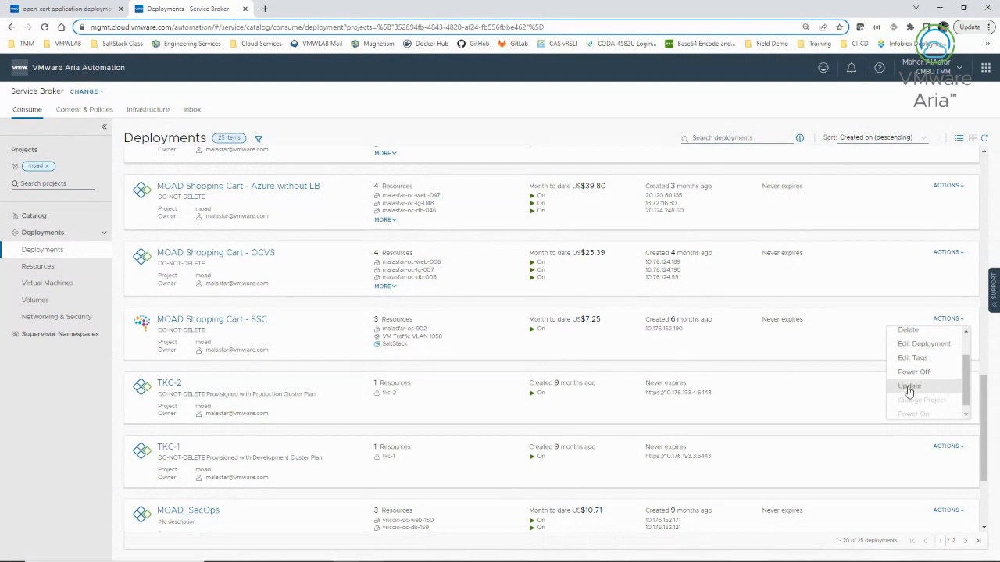
Open the MOAD Shopping Cart - SSC deployment and review the actions offered for its OpenCart machine.
{"action": "left_click", "coordinate": [234, 324]}
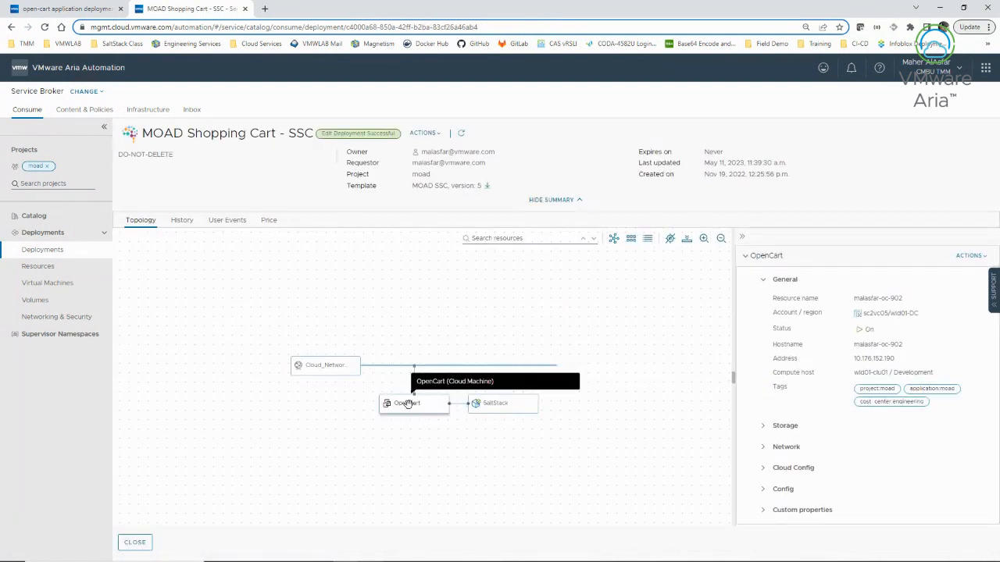
{"action": "left_click", "coordinate": [971, 256]}
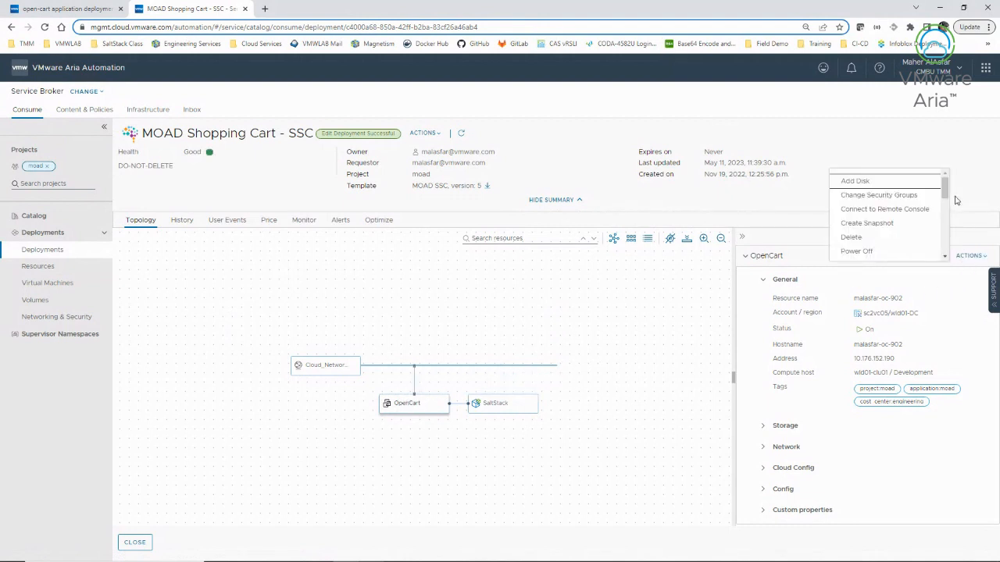
{"action": "mouse_move", "coordinate": [945, 193]}
{"action": "left_mouse_down"}
{"action": "mouse_move", "coordinate": [950, 227]}
{"action": "mouse_move", "coordinate": [945, 184]}
{"action": "left_mouse_up"}
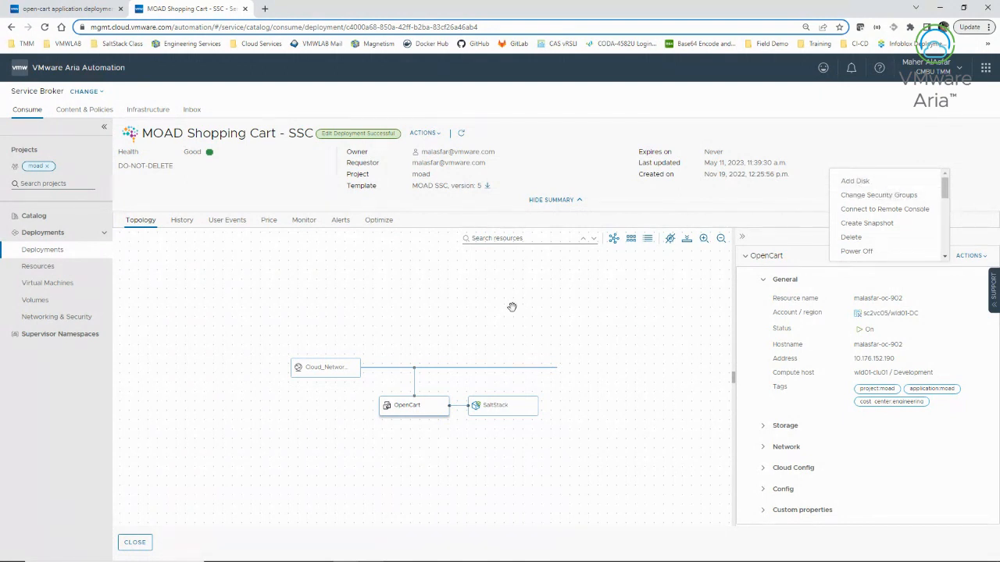
Return to the policy definitions and start a new Day 2 Actions policy.
{"action": "left_click", "coordinate": [82, 111]}
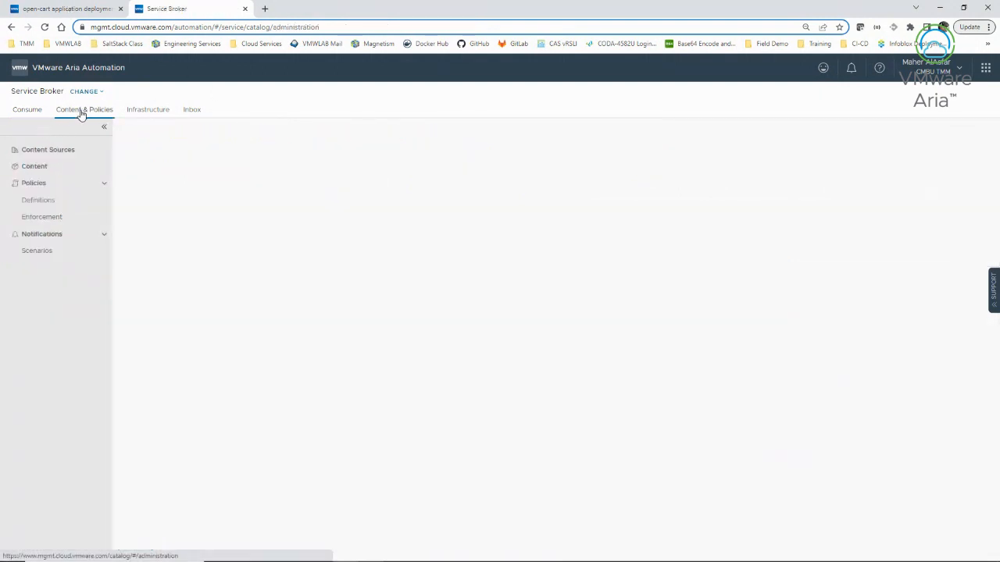
{"action": "left_click", "coordinate": [43, 200]}
{"action": "left_click", "coordinate": [143, 186]}
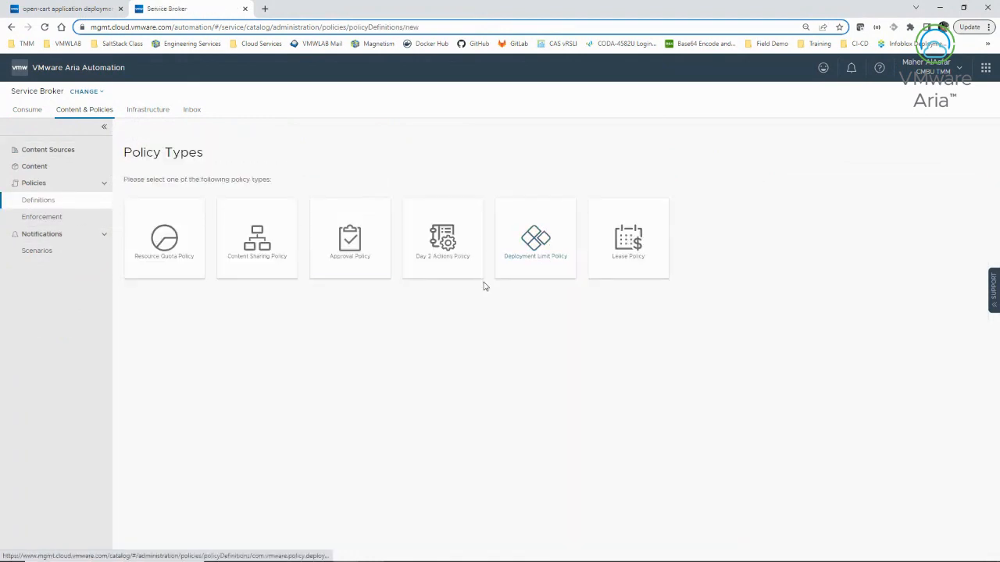
{"action": "left_click", "coordinate": [448, 287]}
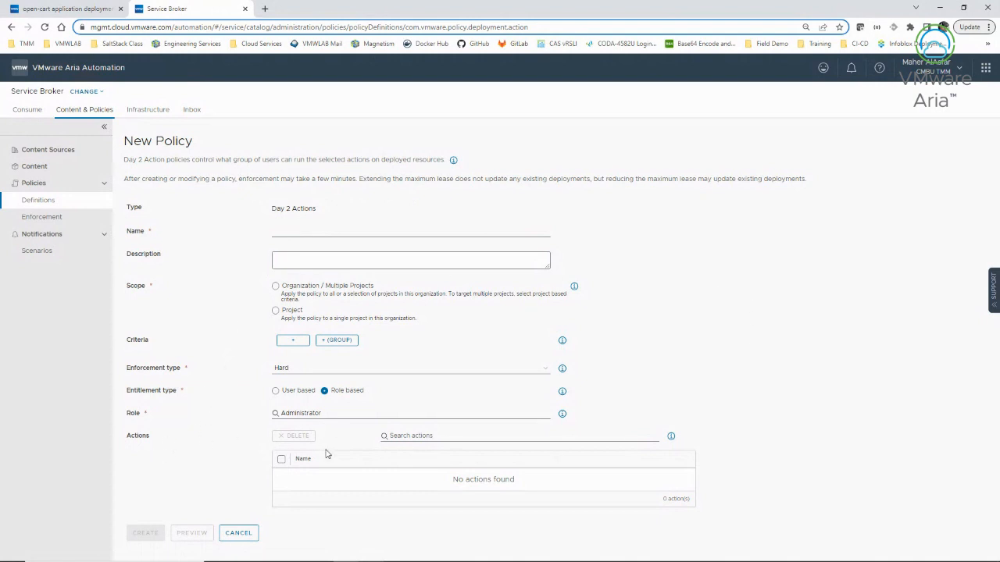
Browse the full list of actions the Day 2 policy can include and close it without selecting any.
{"action": "left_click", "coordinate": [404, 436]}
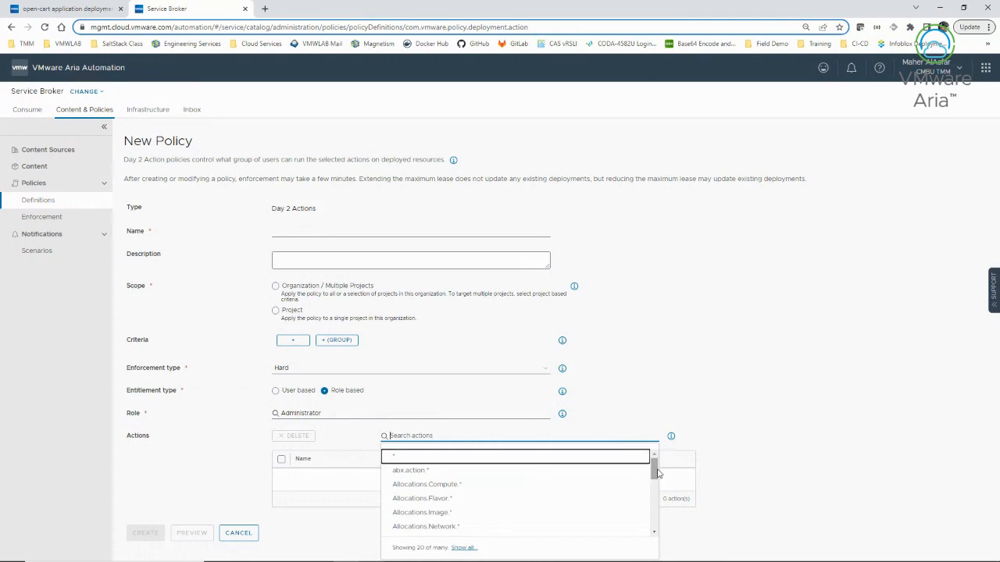
{"action": "left_click", "coordinate": [464, 548]}
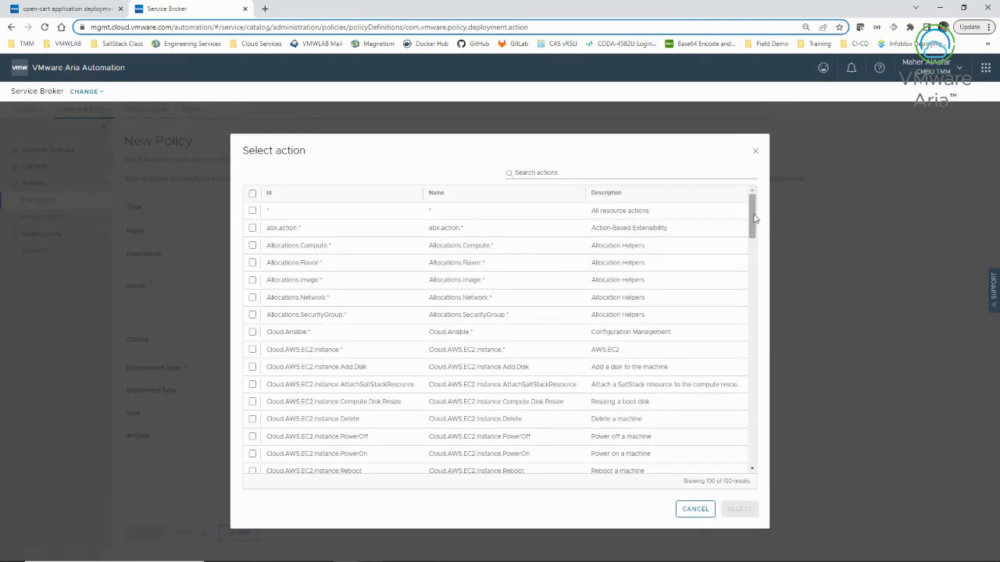
{"action": "left_click_drag", "start_coordinate": [752, 217], "coordinate": [753, 224]}
{"action": "scroll", "coordinate": [754, 225], "scroll_direction": "down", "scroll_amount": 2}
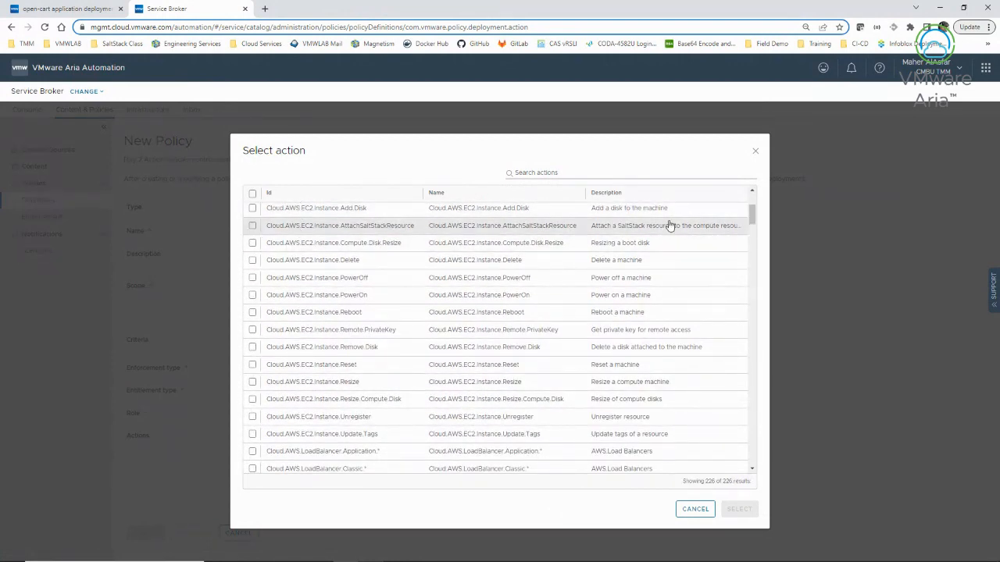
{"action": "left_click_drag", "start_coordinate": [755, 218], "coordinate": [760, 473]}
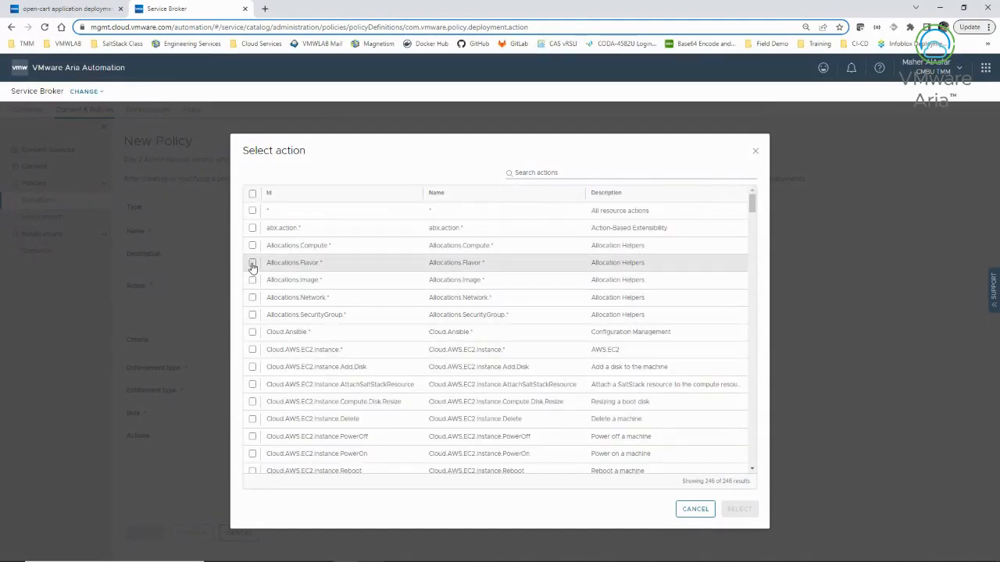
{"action": "left_click", "coordinate": [680, 514]}
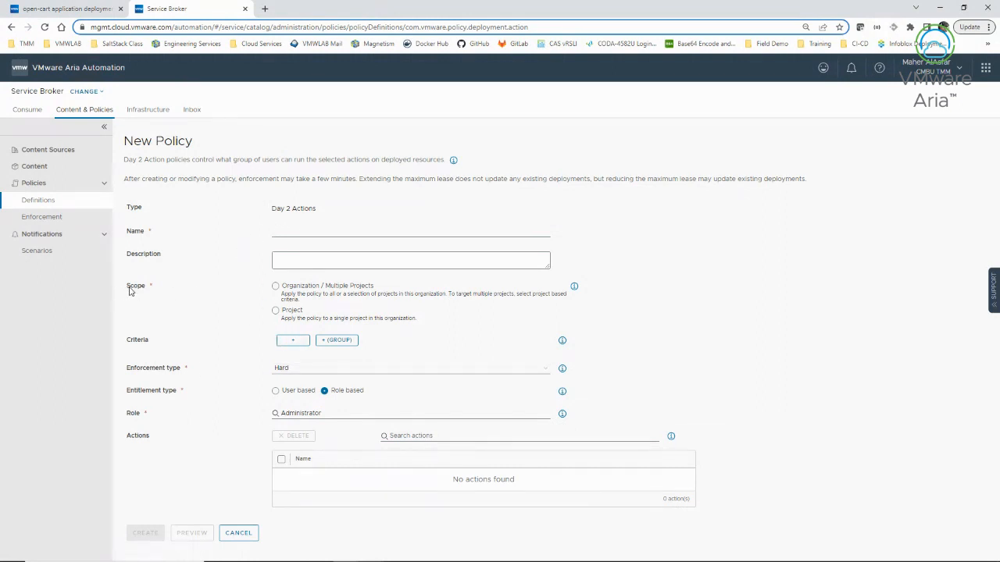
Review the policy's scope, criteria and role settings, and try the User based entitlement type.
{"action": "left_click_drag", "start_coordinate": [131, 291], "coordinate": [152, 291]}
{"action": "left_click_drag", "start_coordinate": [150, 341], "coordinate": [121, 345]}
{"action": "left_click", "coordinate": [517, 413]}
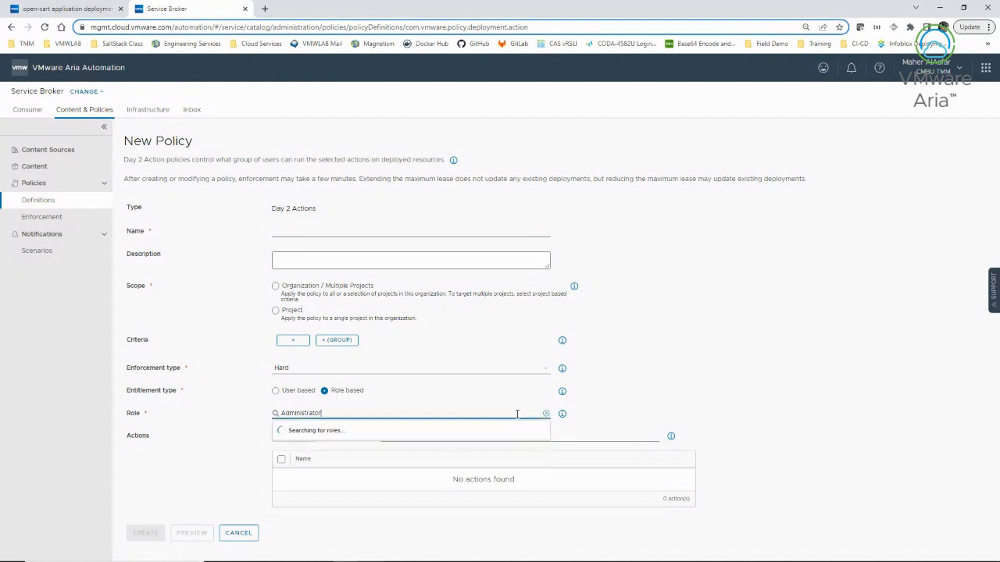
{"action": "left_click", "coordinate": [283, 391]}
{"action": "scroll", "coordinate": [229, 454], "scroll_direction": "down", "scroll_amount": 1}
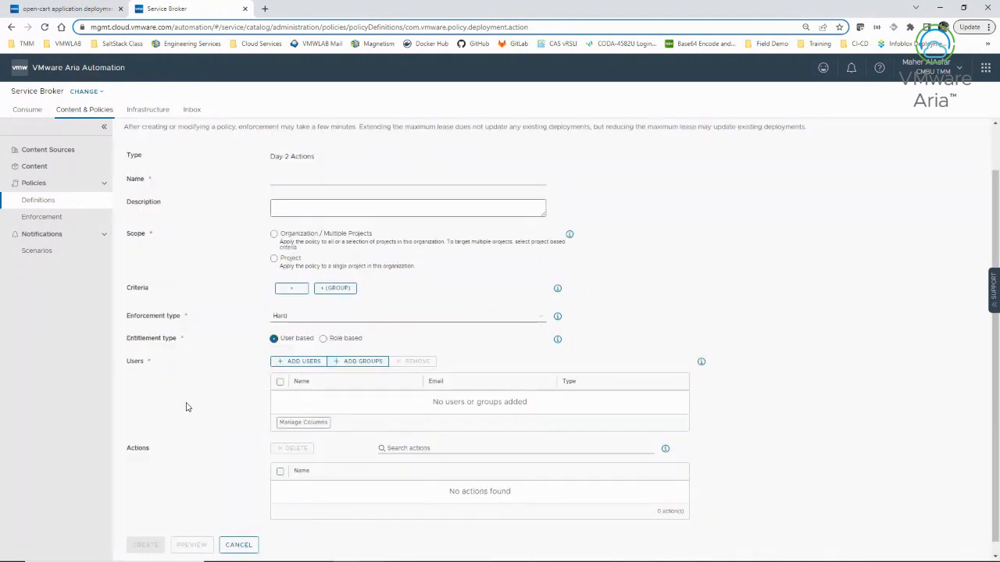
{"action": "scroll", "coordinate": [216, 443], "scroll_direction": "down", "scroll_amount": 1}
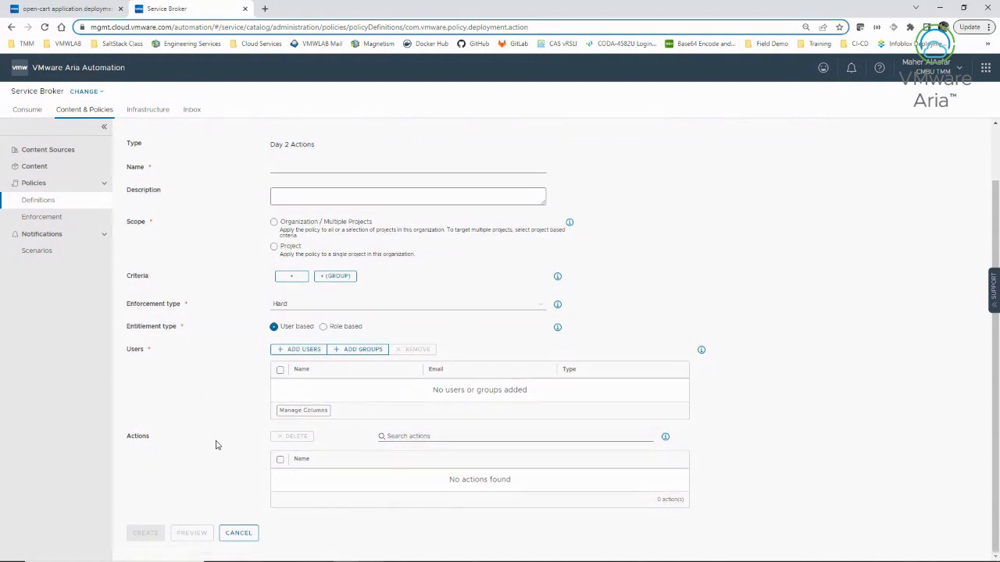
Search the policy's actions for "power" and discard the Day 2 Actions policy.
{"action": "left_click", "coordinate": [406, 438]}
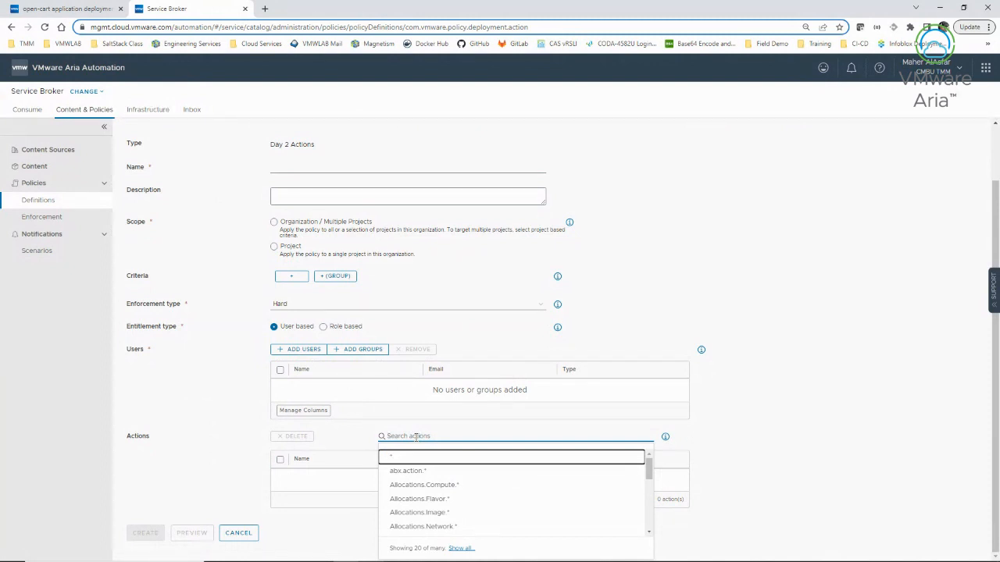
{"action": "type", "text": "power"}
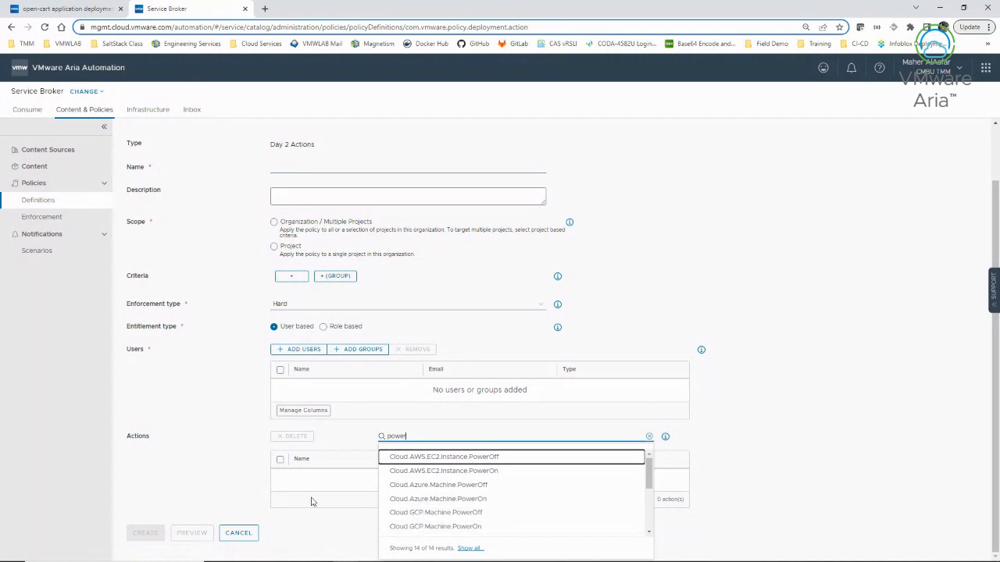
{"action": "scroll", "coordinate": [204, 449], "scroll_direction": "up", "scroll_amount": 1}
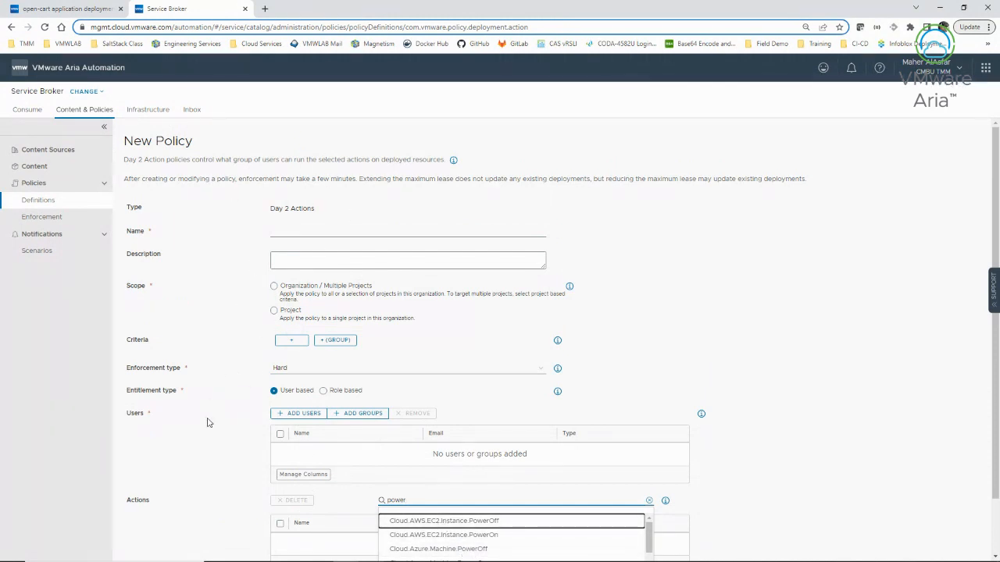
{"action": "scroll", "coordinate": [207, 422], "scroll_direction": "down", "scroll_amount": 1}
{"action": "left_click", "coordinate": [240, 541]}
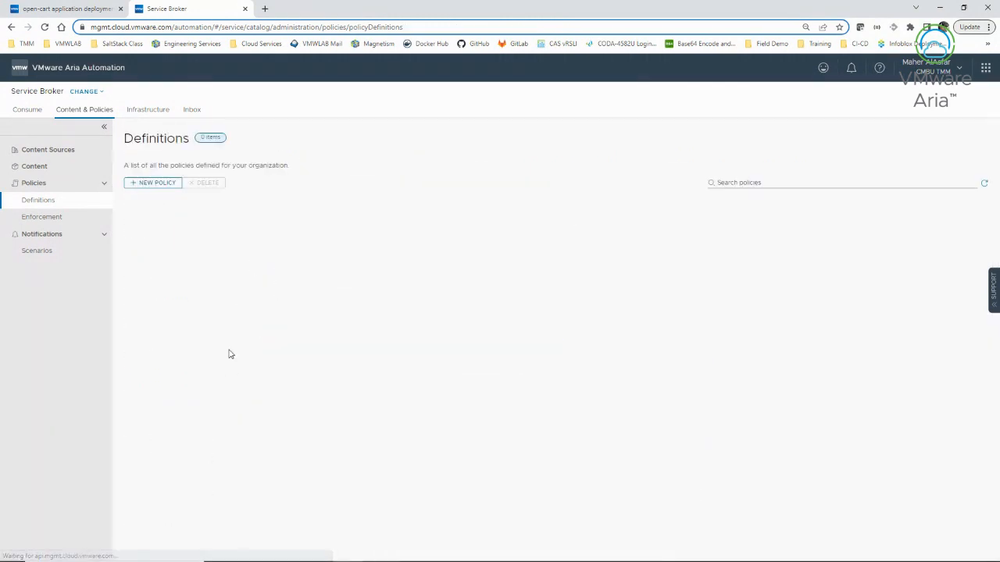
Start a new resource quota policy.
{"action": "left_click", "coordinate": [153, 185]}
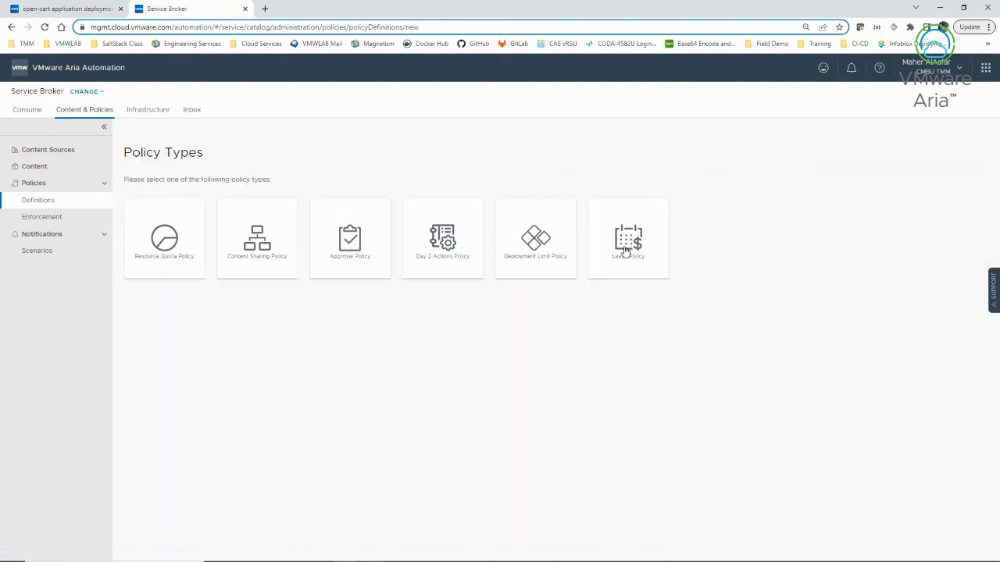
{"action": "left_click", "coordinate": [146, 259]}
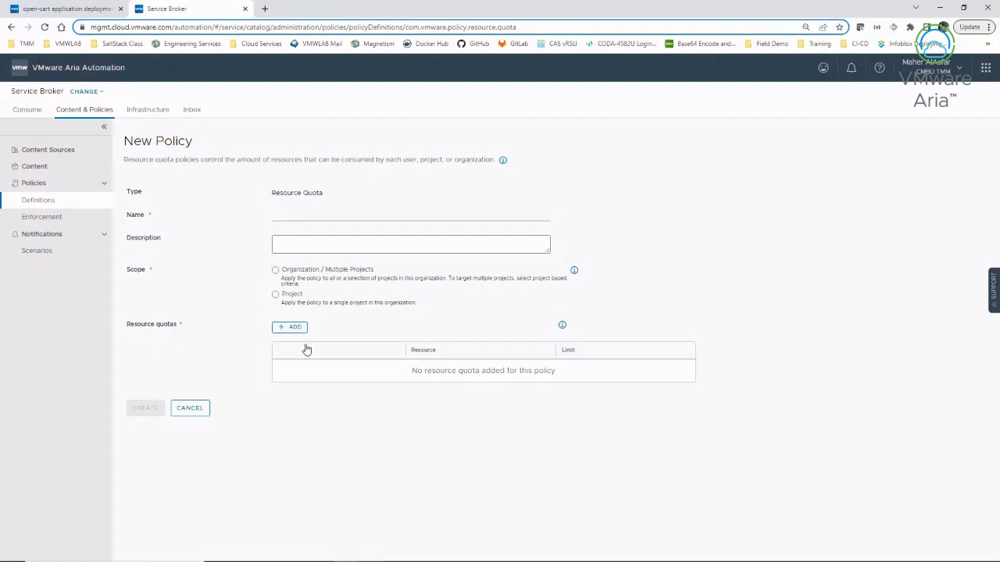
Start adding a resource quota with the Project Limits scope level and CPU as the resource.
{"action": "left_click", "coordinate": [290, 327]}
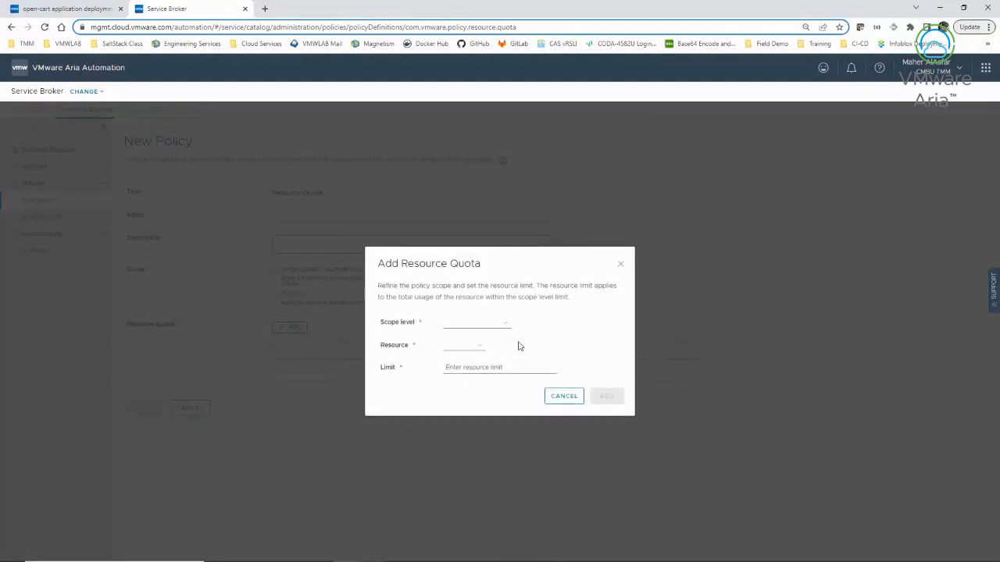
{"action": "left_click", "coordinate": [506, 328]}
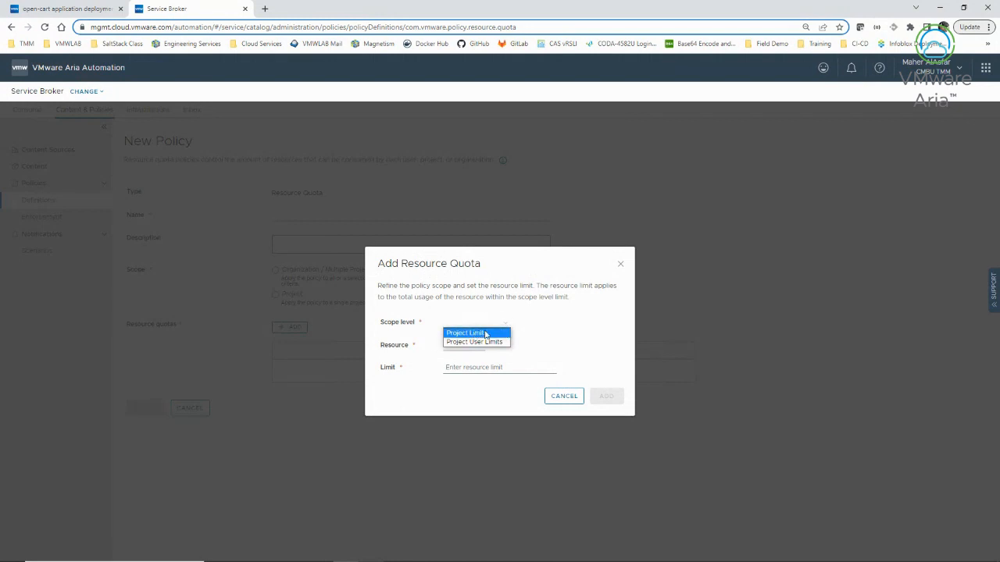
{"action": "left_click", "coordinate": [467, 337]}
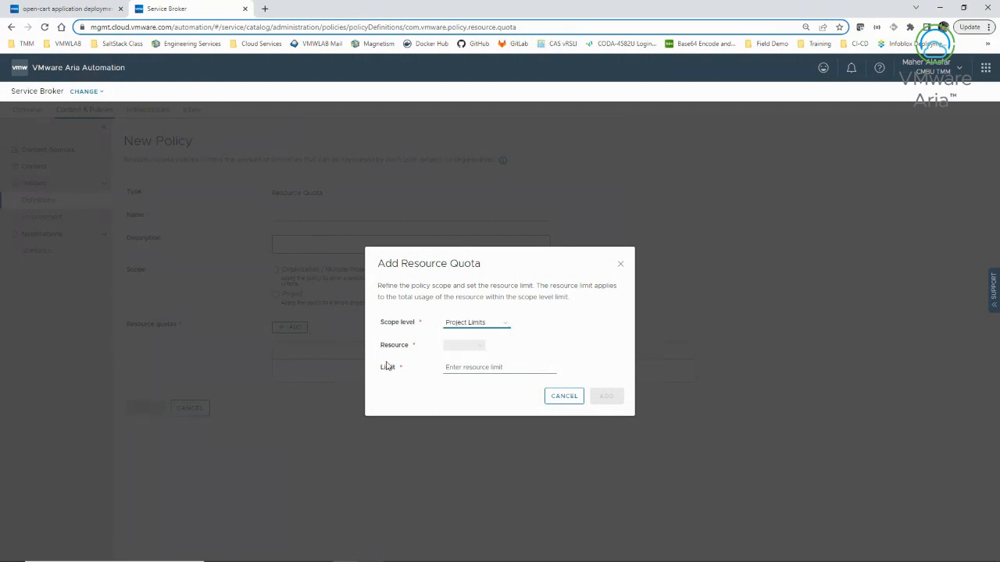
{"action": "left_click", "coordinate": [480, 350]}
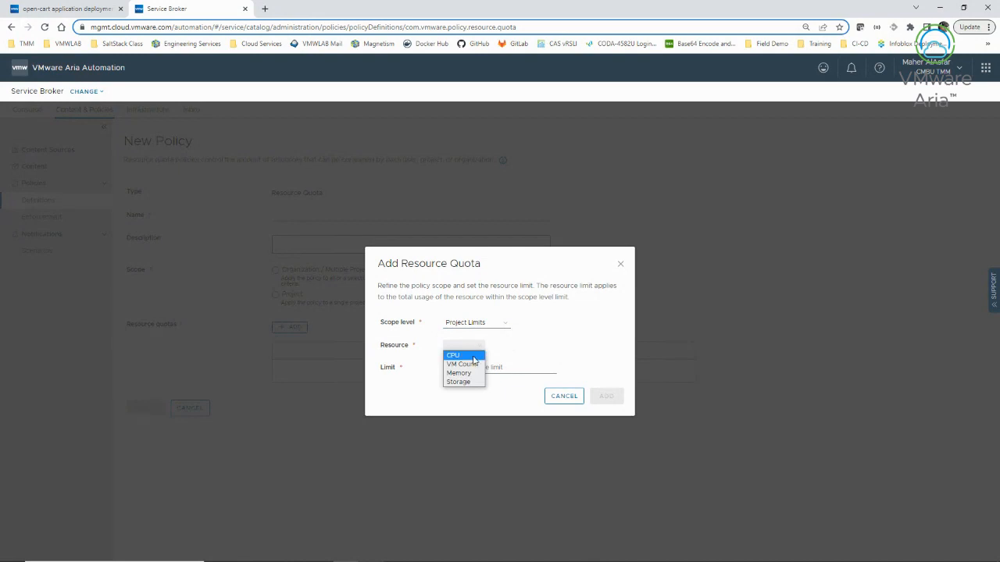
{"action": "left_click", "coordinate": [471, 354]}
{"action": "left_click", "coordinate": [471, 349]}
{"action": "left_click", "coordinate": [444, 392]}
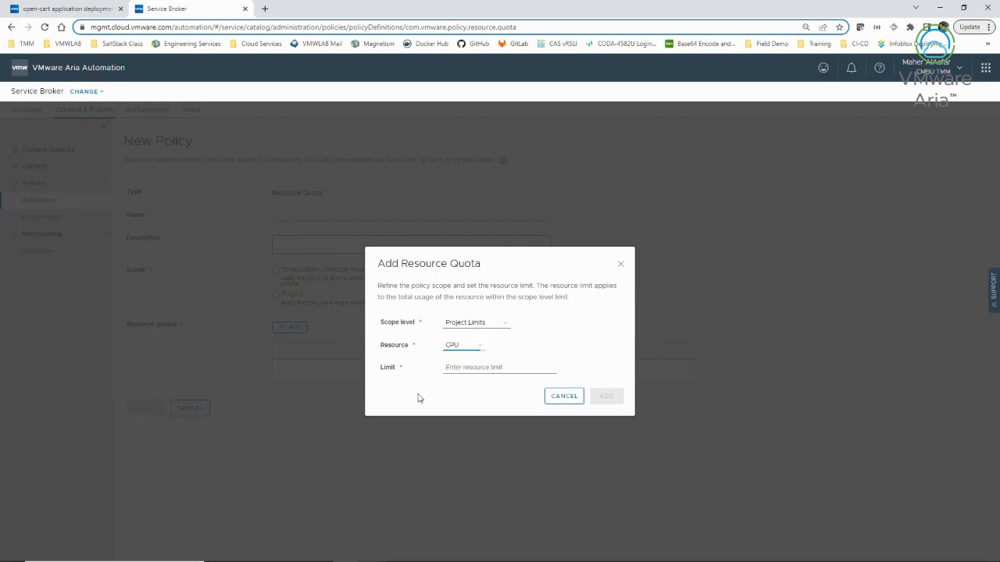
{"action": "left_click", "coordinate": [468, 370]}
Try the quota's Project User Limits scope level, review its resource options, and discard the quota along with the new policy.
{"action": "left_click", "coordinate": [495, 323]}
{"action": "left_click", "coordinate": [457, 337]}
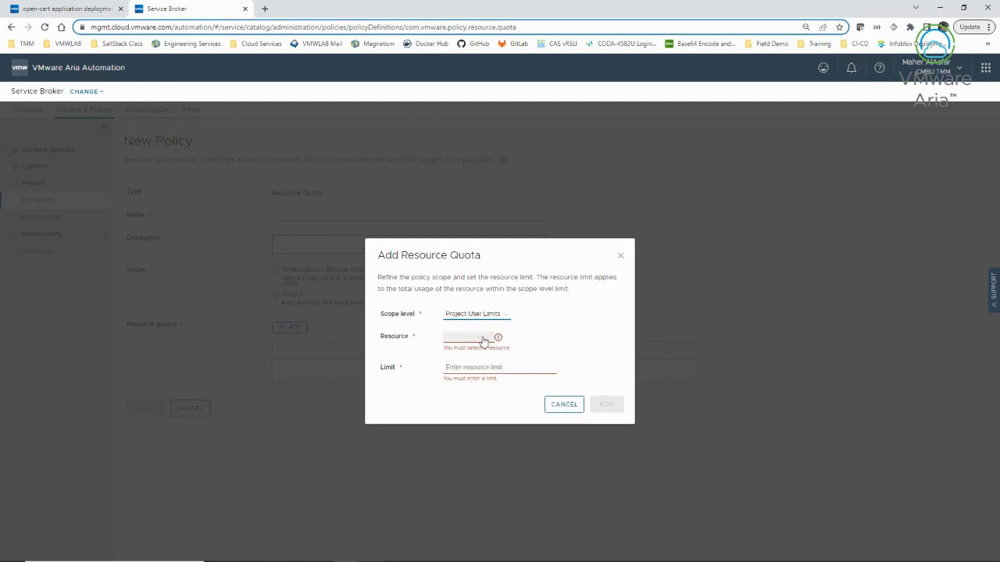
{"action": "left_click", "coordinate": [488, 336]}
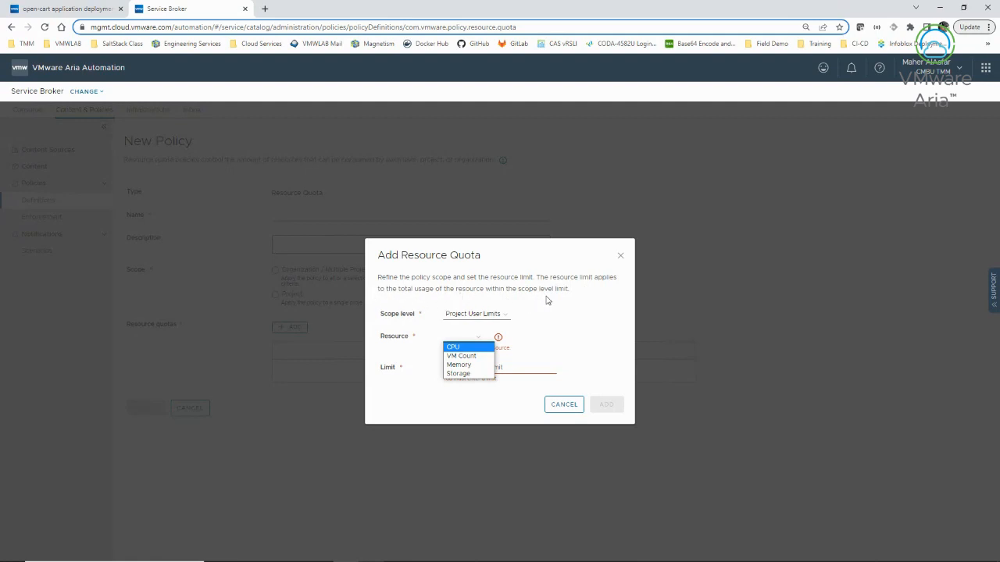
{"action": "left_click", "coordinate": [494, 317]}
{"action": "left_click", "coordinate": [470, 325]}
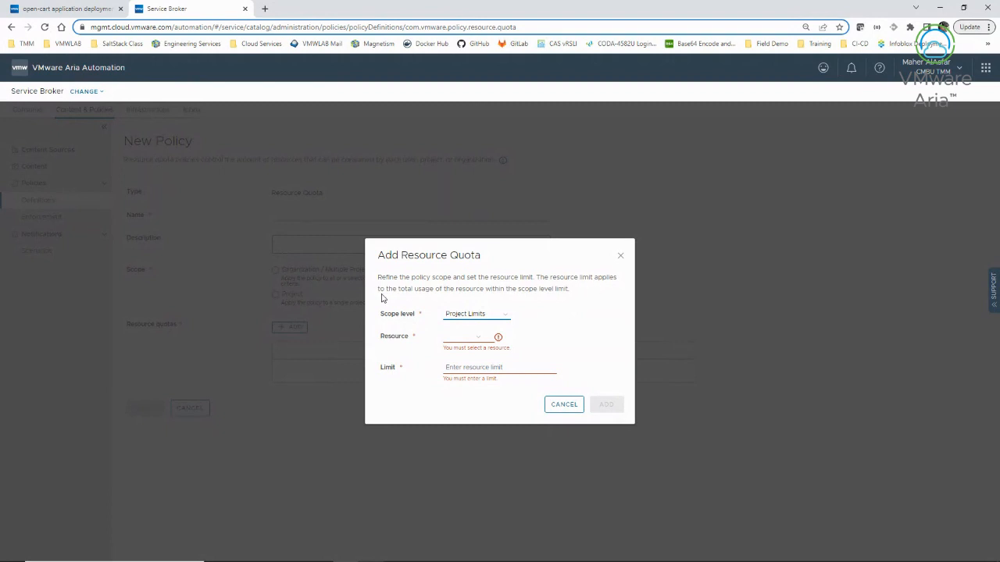
{"action": "left_click", "coordinate": [458, 318]}
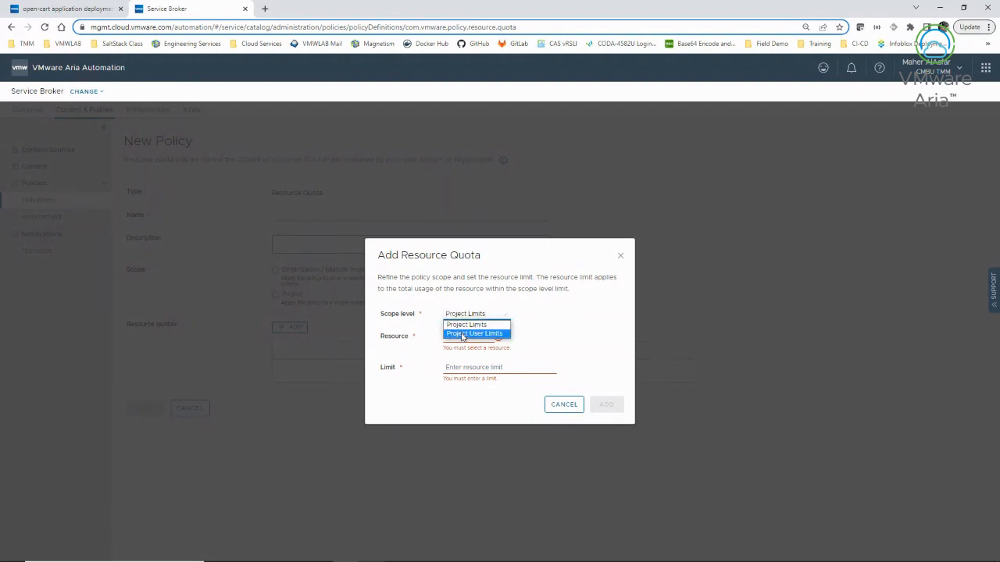
{"action": "left_click", "coordinate": [455, 334]}
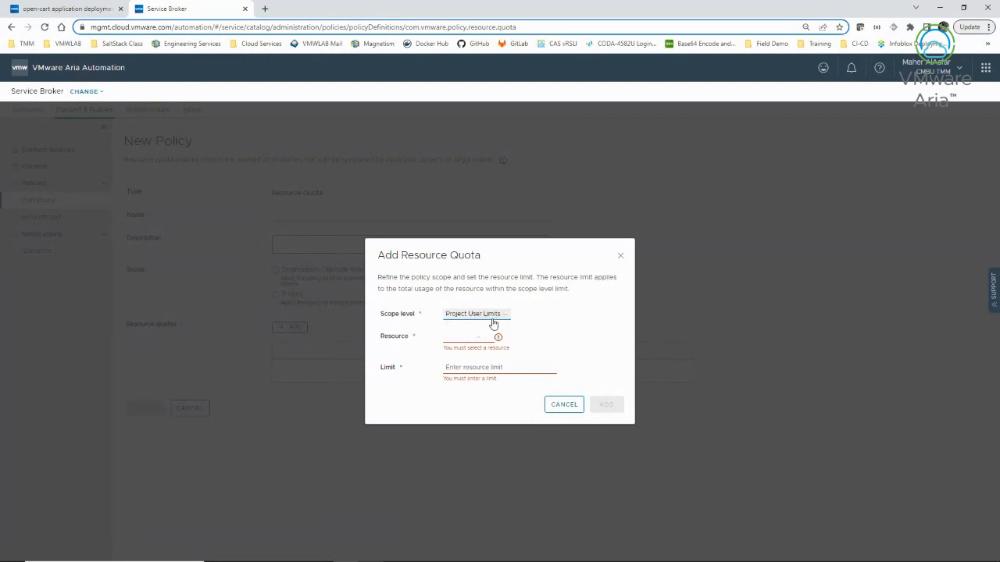
{"action": "left_click", "coordinate": [562, 405]}
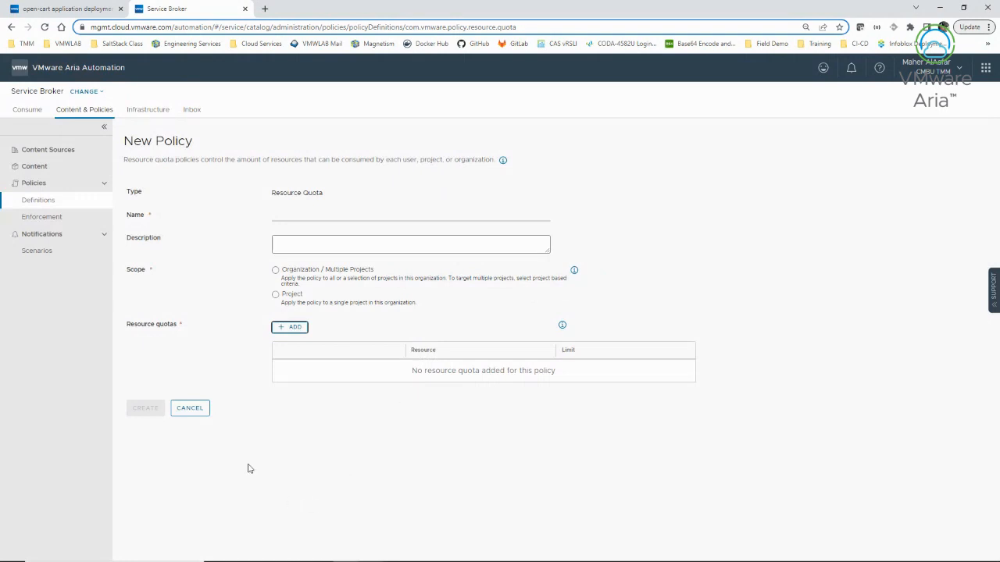
{"action": "left_click", "coordinate": [203, 411]}
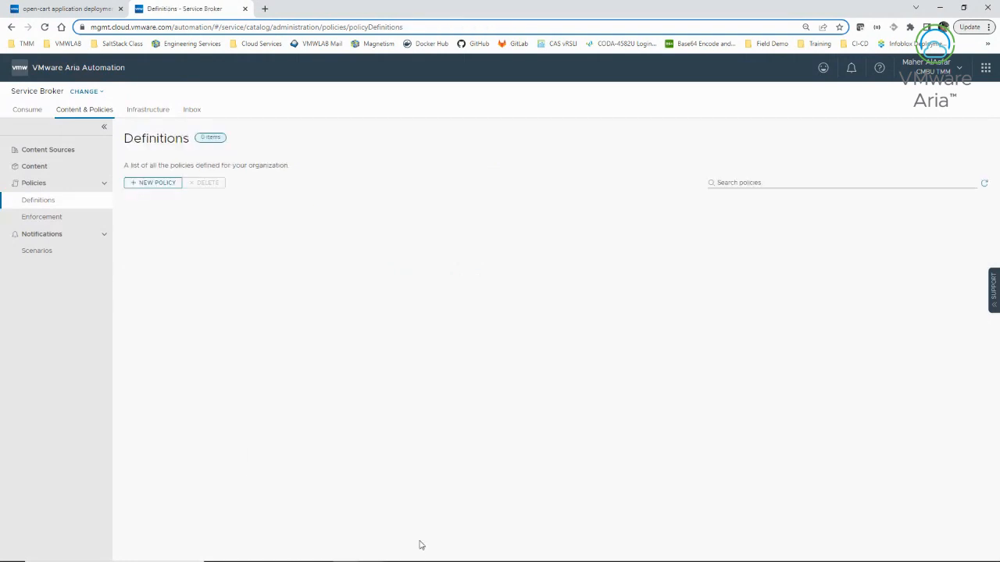
Review the available policy types and examine the policy enforcement history.
{"action": "left_click", "coordinate": [154, 184]}
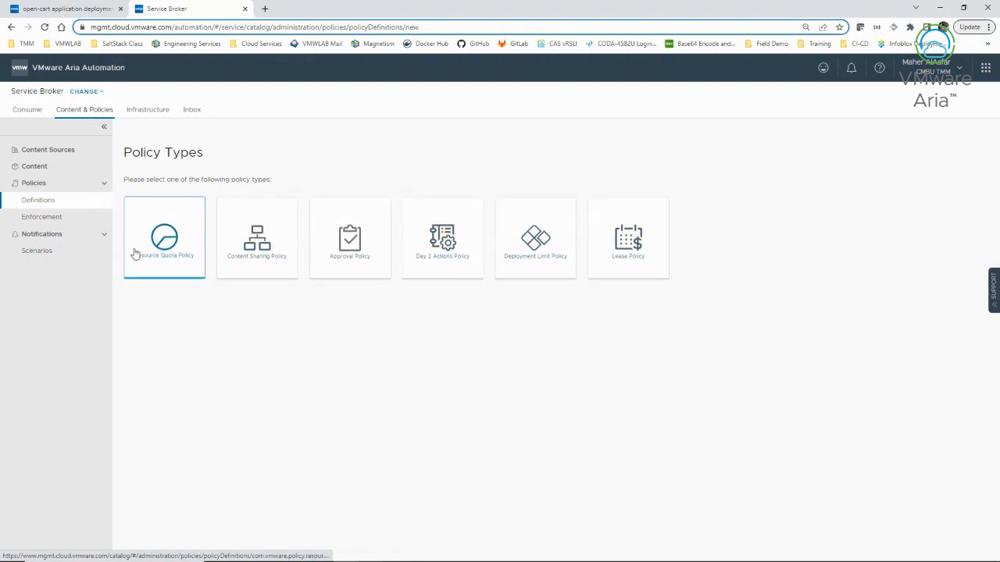
{"action": "left_click", "coordinate": [59, 220]}
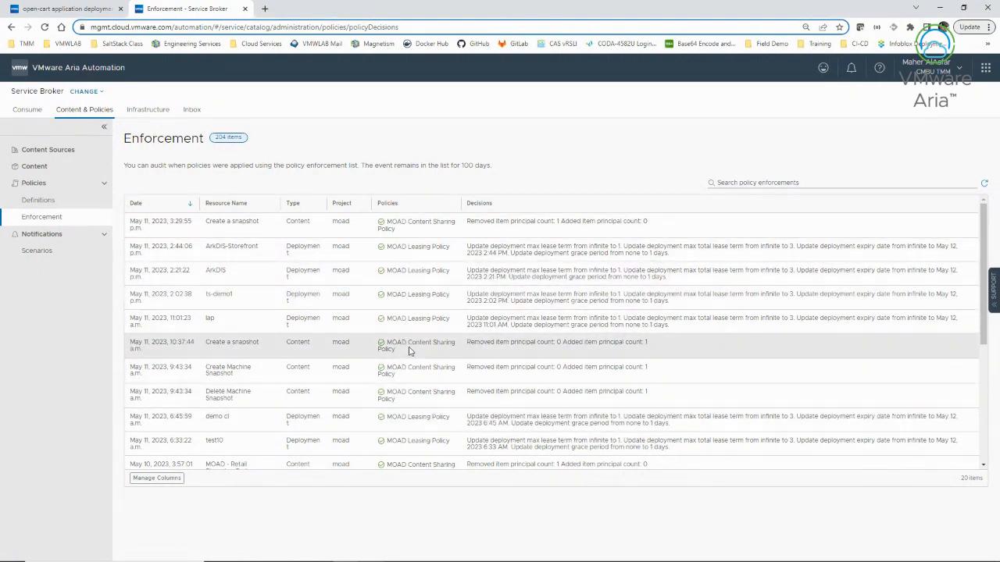
{"action": "scroll", "coordinate": [980, 303], "scroll_direction": "down", "scroll_amount": 1}
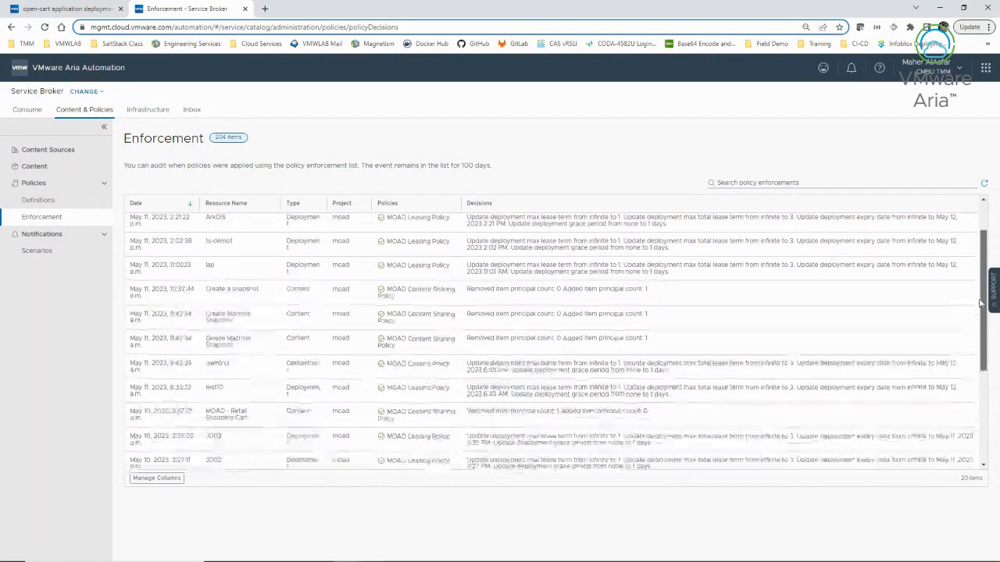
{"action": "mouse_move", "coordinate": [980, 303]}
{"action": "left_mouse_down"}
{"action": "mouse_move", "coordinate": [980, 402]}
{"action": "mouse_move", "coordinate": [971, 301]}
{"action": "left_mouse_up"}
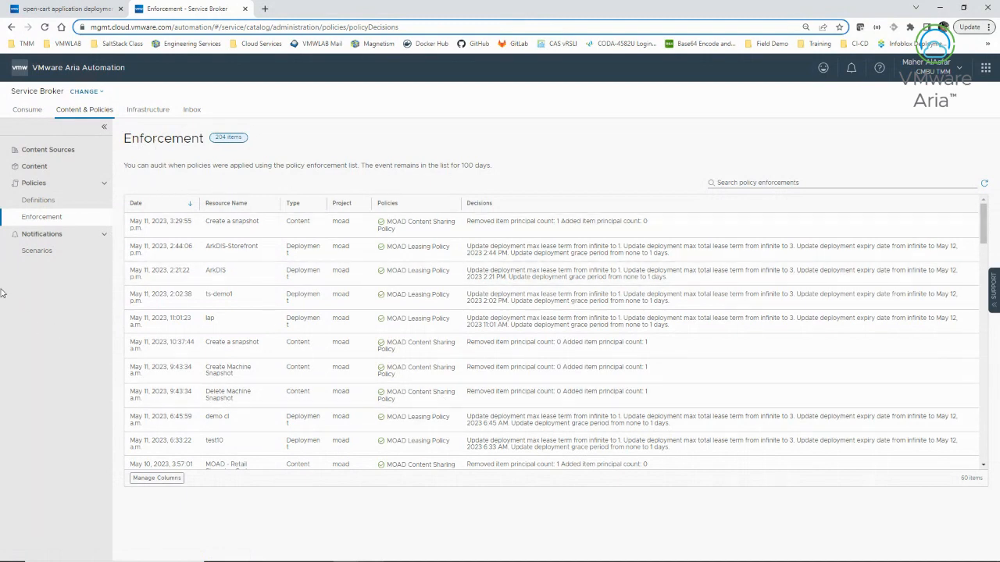
Review the notification scenarios and examine the email preview of the Deployment Lease Expired scenario.
{"action": "left_click", "coordinate": [61, 251]}
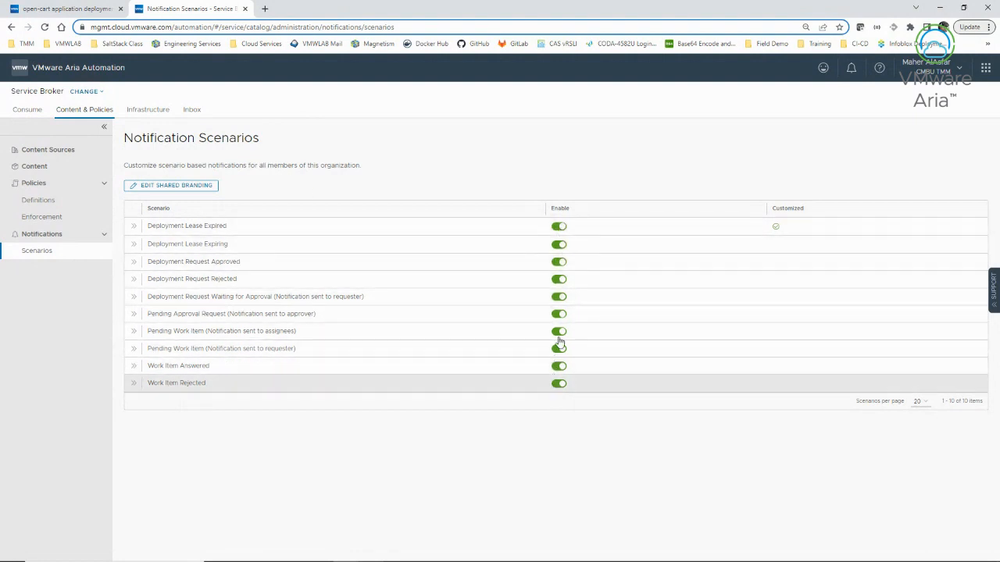
{"action": "left_click", "coordinate": [133, 227]}
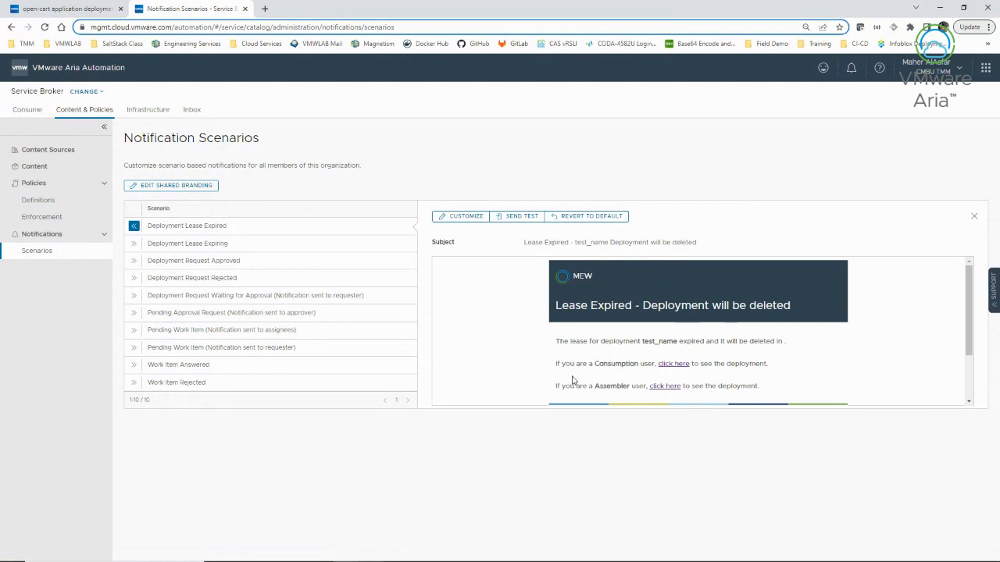
{"action": "scroll", "coordinate": [627, 386], "scroll_direction": "down", "scroll_amount": 2}
{"action": "scroll", "coordinate": [627, 386], "scroll_direction": "up", "scroll_amount": 2}
{"action": "left_click", "coordinate": [134, 225]}
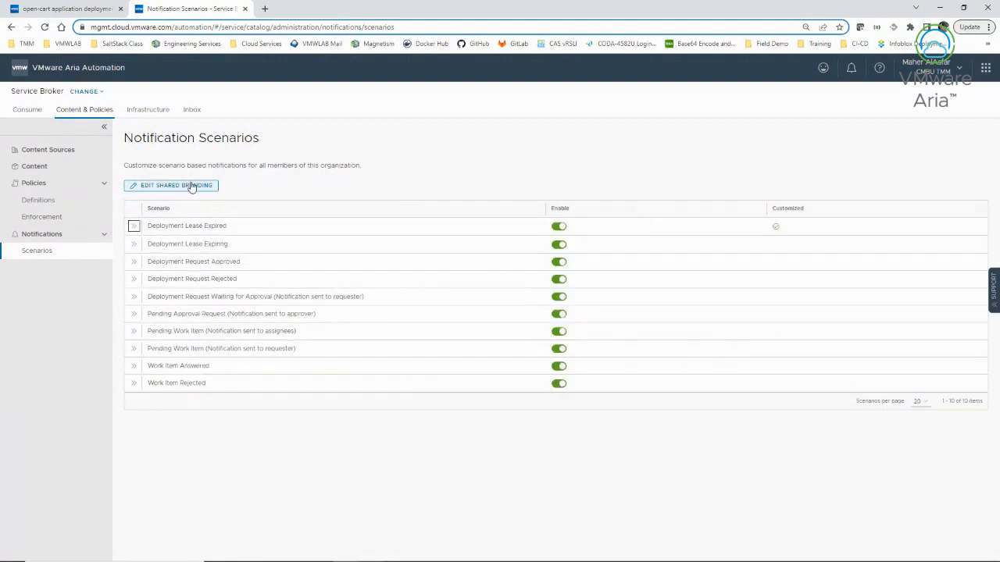
Open the shared branding of the notifications and examine the header's HTML code and background color value.
{"action": "left_click", "coordinate": [152, 186]}
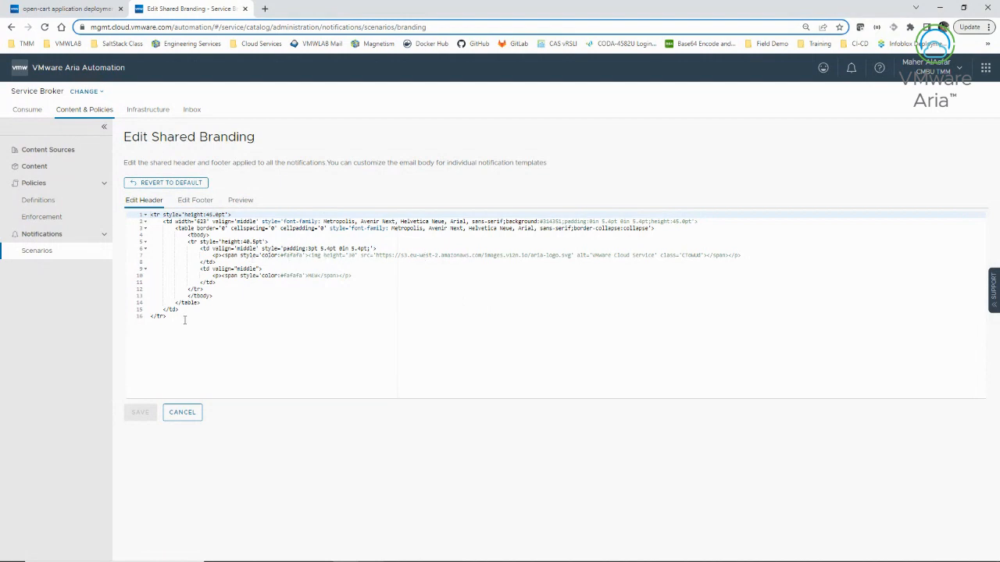
{"action": "left_click_drag", "start_coordinate": [184, 320], "coordinate": [142, 210]}
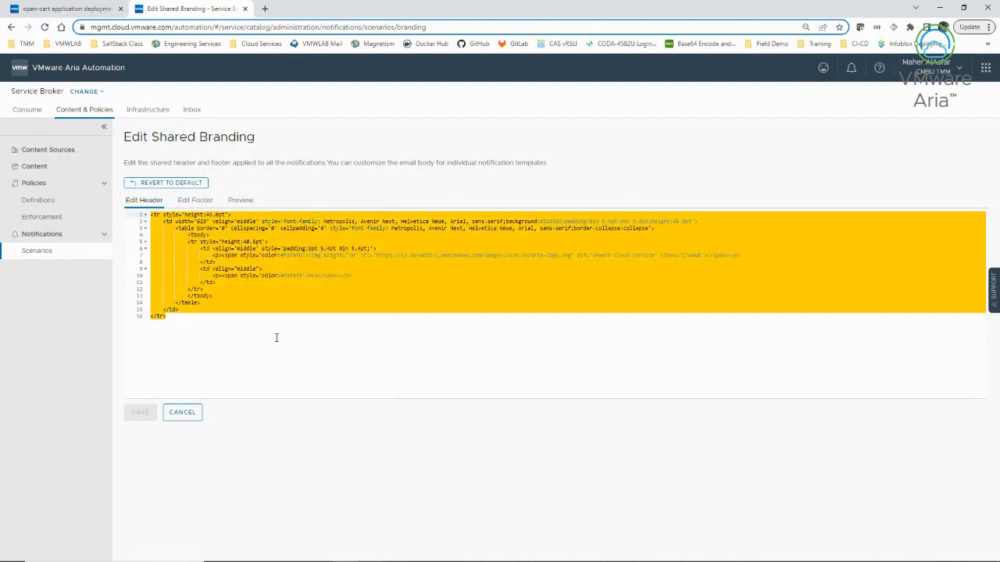
{"action": "left_click", "coordinate": [287, 322]}
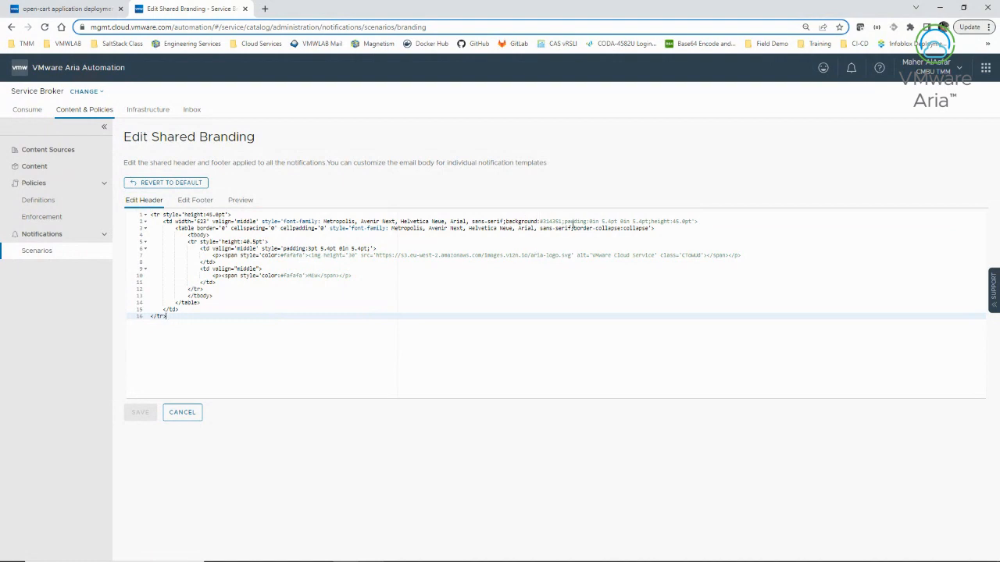
{"action": "double_click", "coordinate": [552, 222]}
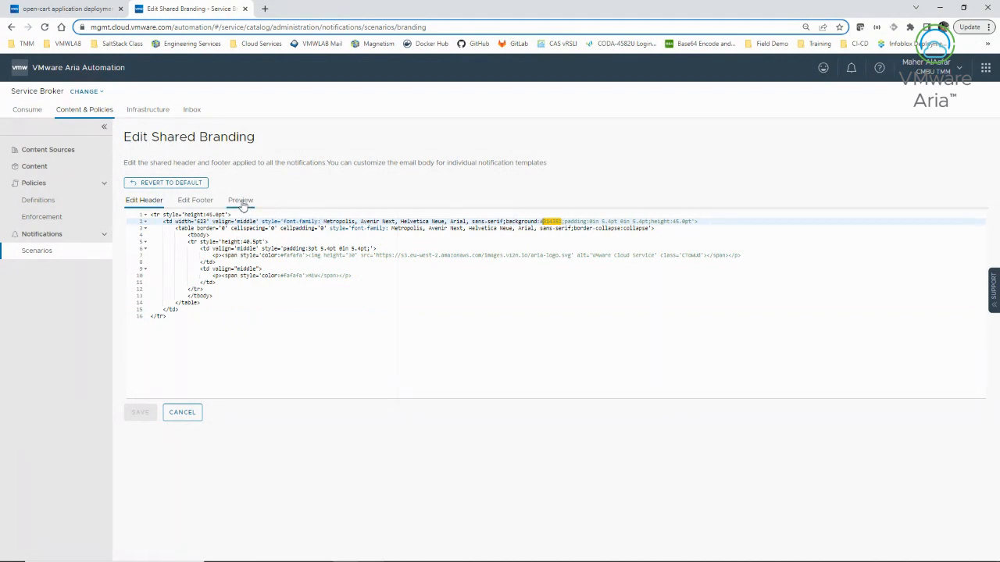
Examine the shared branding preview alongside the footer and header code, and leave the editor without saving.
{"action": "left_click", "coordinate": [241, 201]}
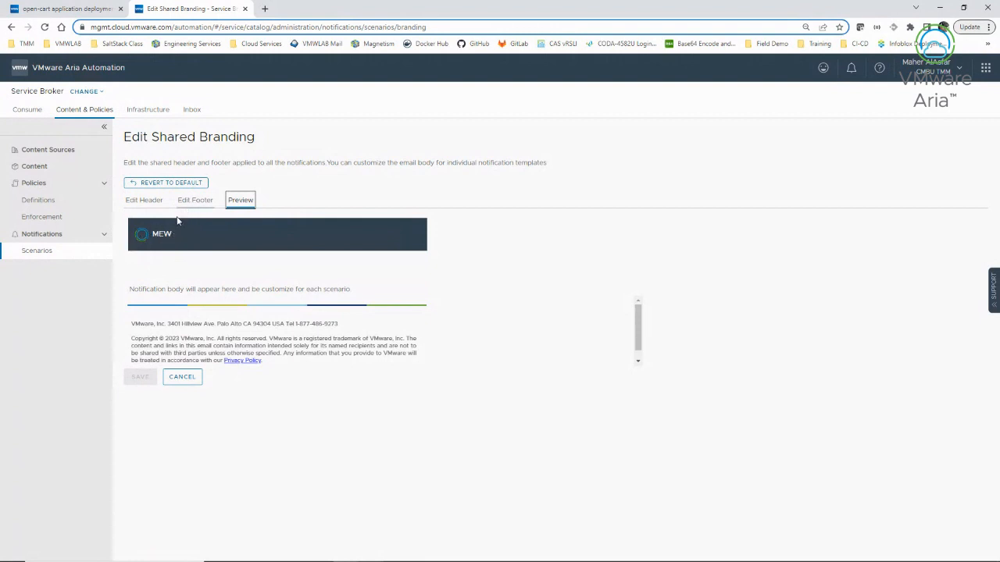
{"action": "left_click", "coordinate": [197, 203]}
{"action": "left_click", "coordinate": [197, 203]}
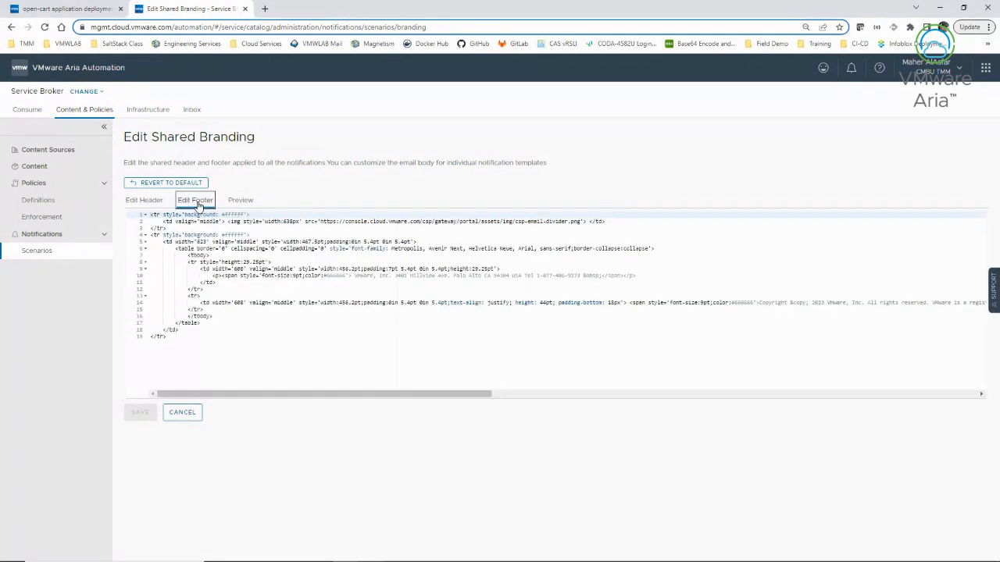
{"action": "left_click", "coordinate": [148, 203]}
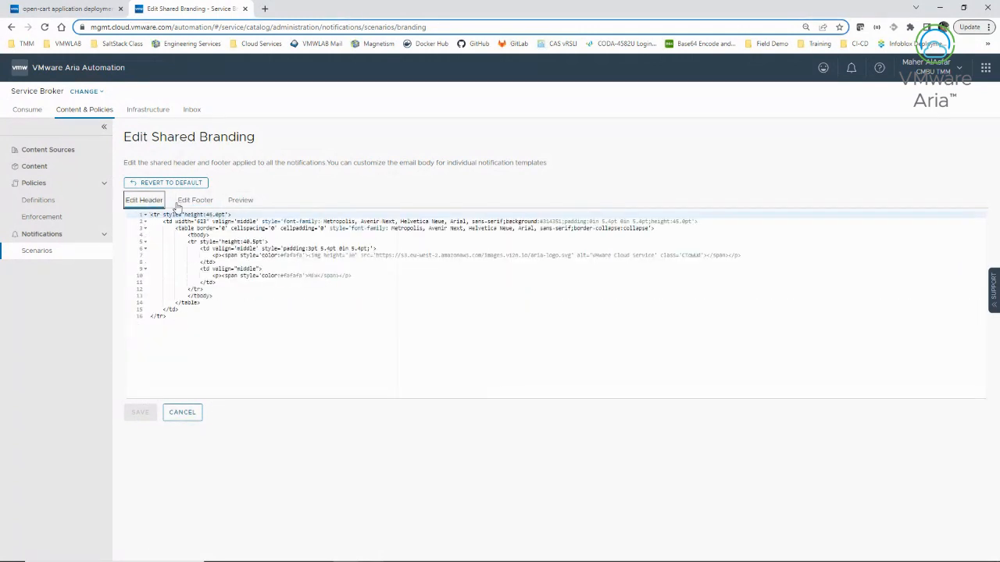
{"action": "left_click", "coordinate": [241, 201]}
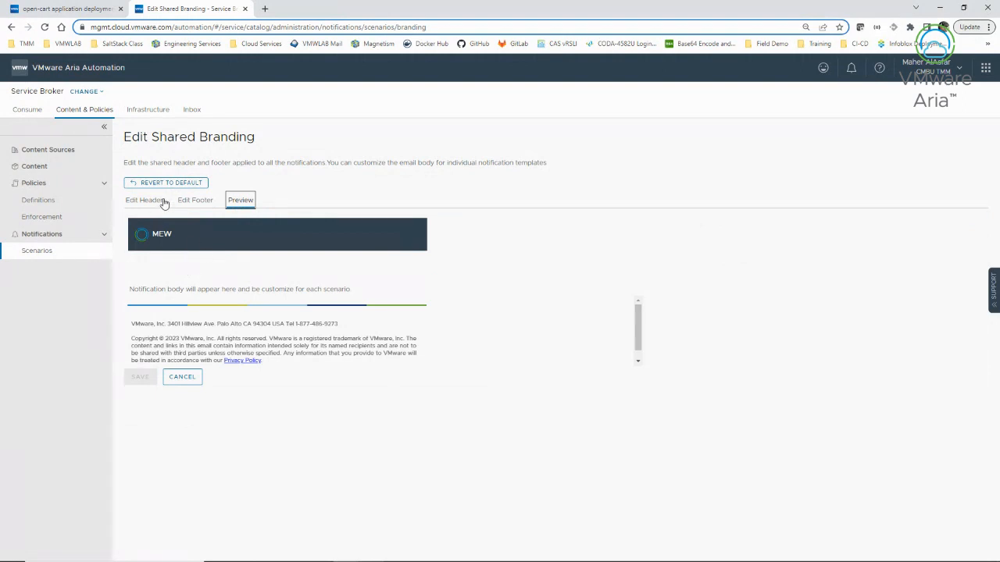
{"action": "left_click", "coordinate": [133, 200]}
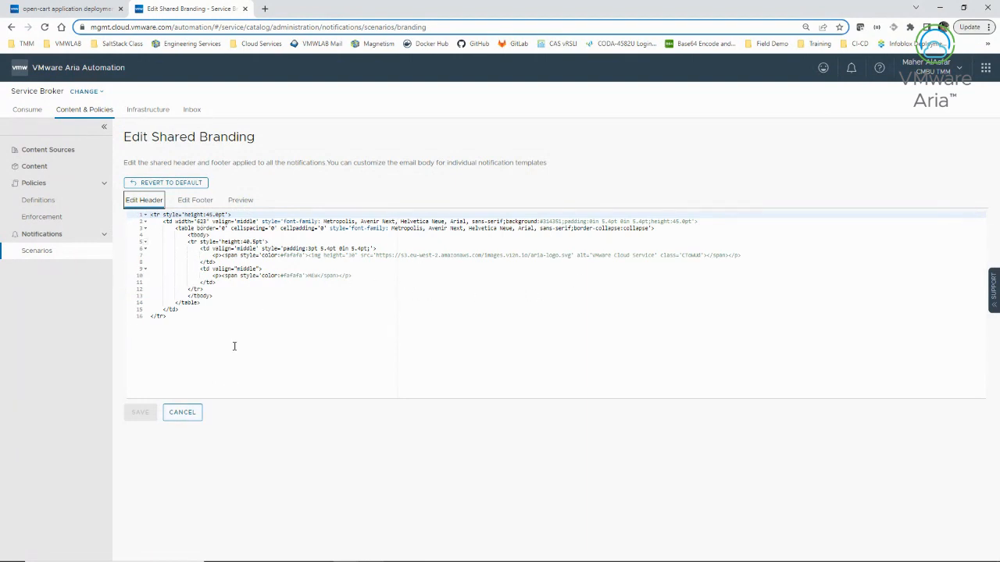
{"action": "left_click", "coordinate": [182, 414]}
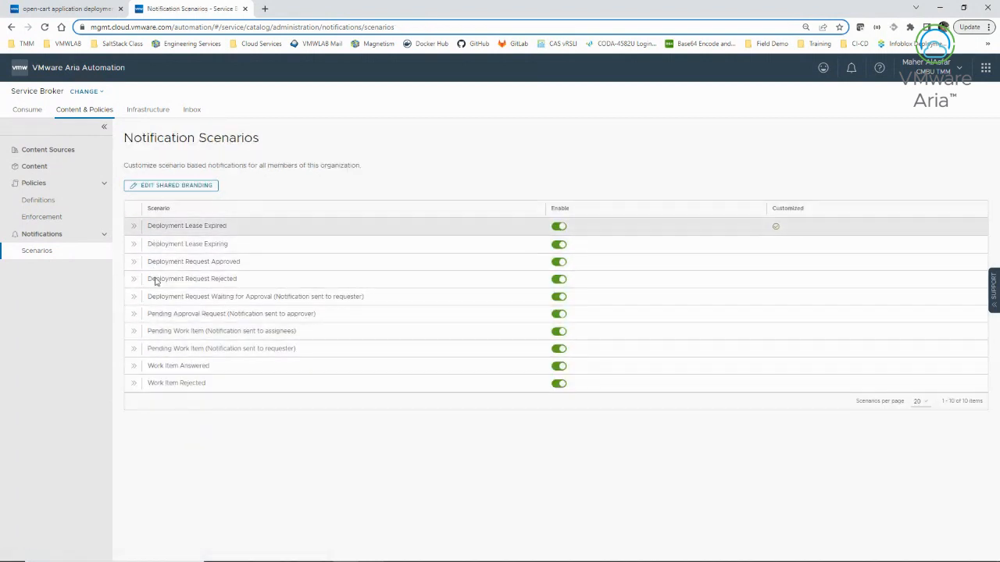
Reopen the Deployment Lease Expired notification and examine its subject line and email body.
{"action": "left_click", "coordinate": [133, 227]}
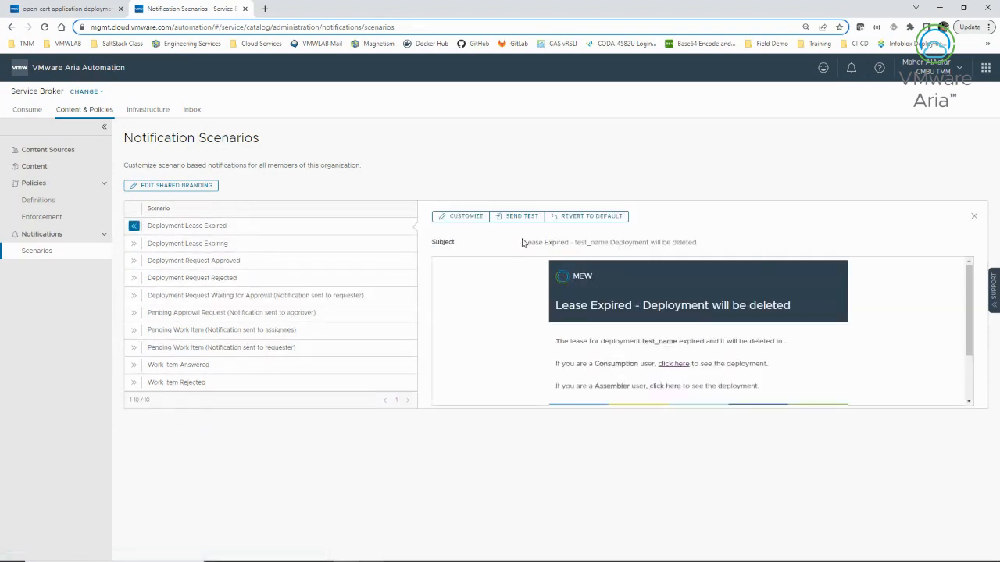
{"action": "left_click_drag", "start_coordinate": [523, 242], "coordinate": [713, 252]}
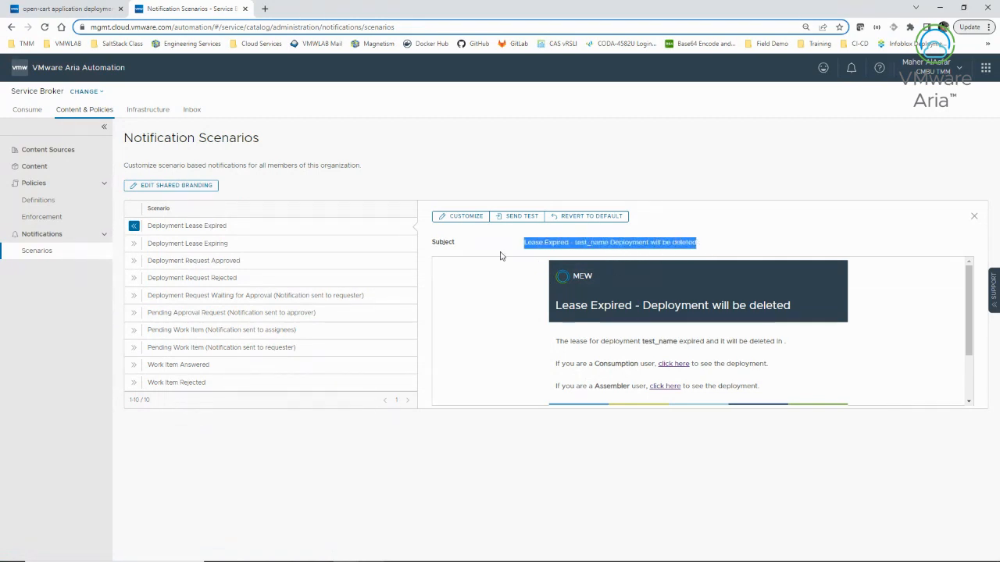
{"action": "scroll", "coordinate": [523, 352], "scroll_direction": "down", "scroll_amount": 1}
{"action": "left_click_drag", "start_coordinate": [547, 281], "coordinate": [786, 342]}
{"action": "scroll", "coordinate": [472, 349], "scroll_direction": "up", "scroll_amount": 1}
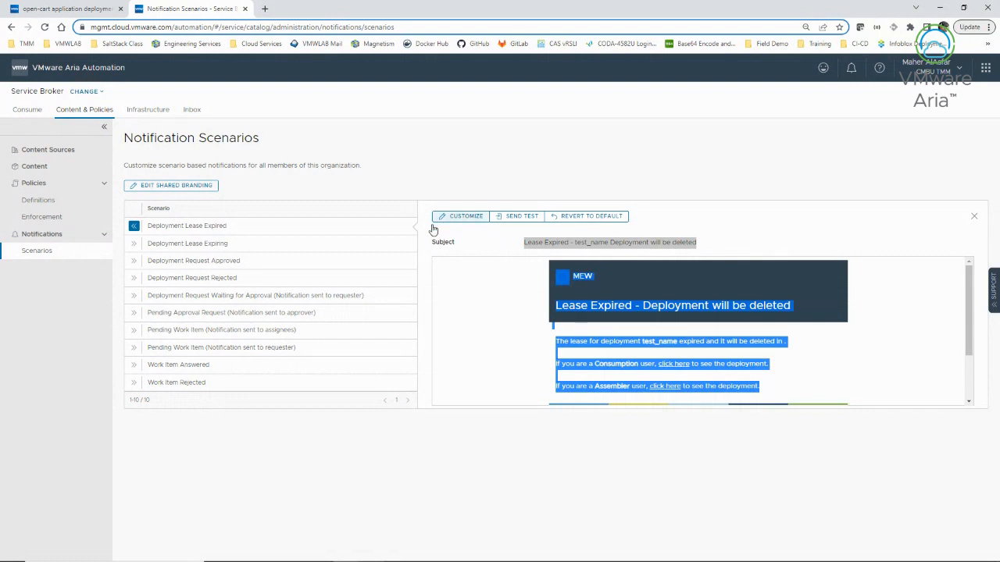
Open the Deployment Lease Expired notification for customization and examine its HTML body and the deployment name variable in the subject.
{"action": "left_click", "coordinate": [461, 217]}
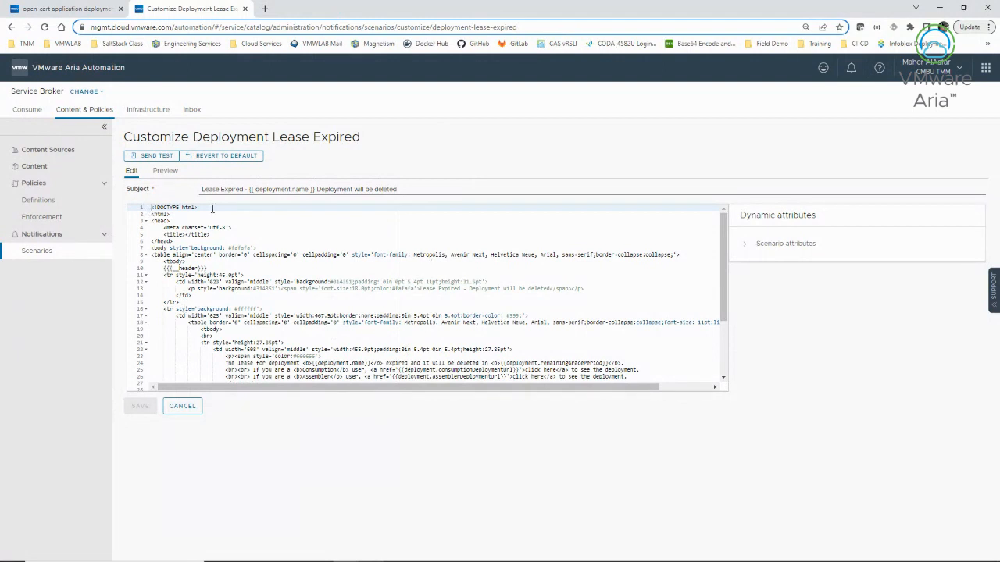
{"action": "scroll", "coordinate": [664, 312], "scroll_direction": "down", "scroll_amount": 2}
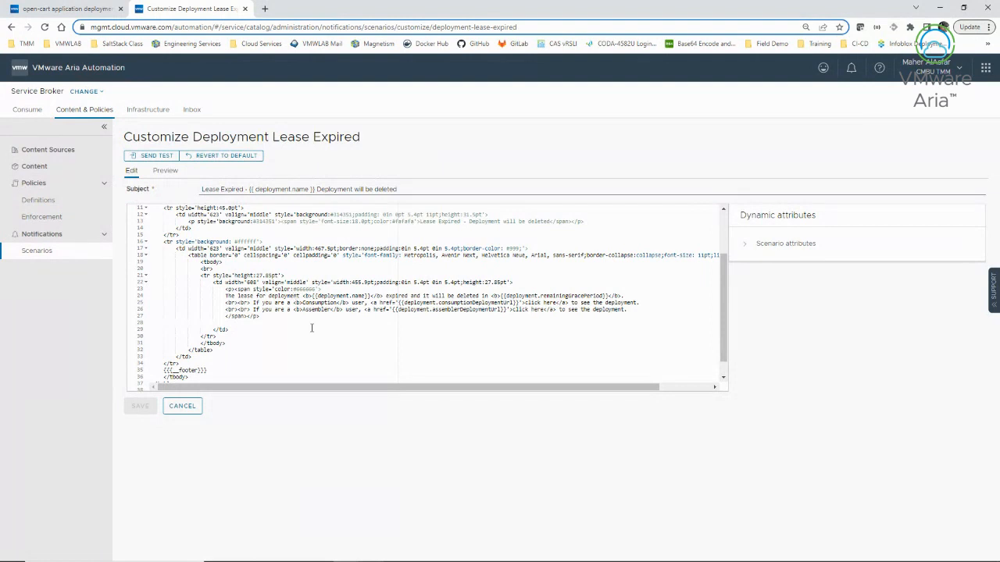
{"action": "scroll", "coordinate": [312, 328], "scroll_direction": "up", "scroll_amount": 2}
{"action": "left_click", "coordinate": [204, 189]}
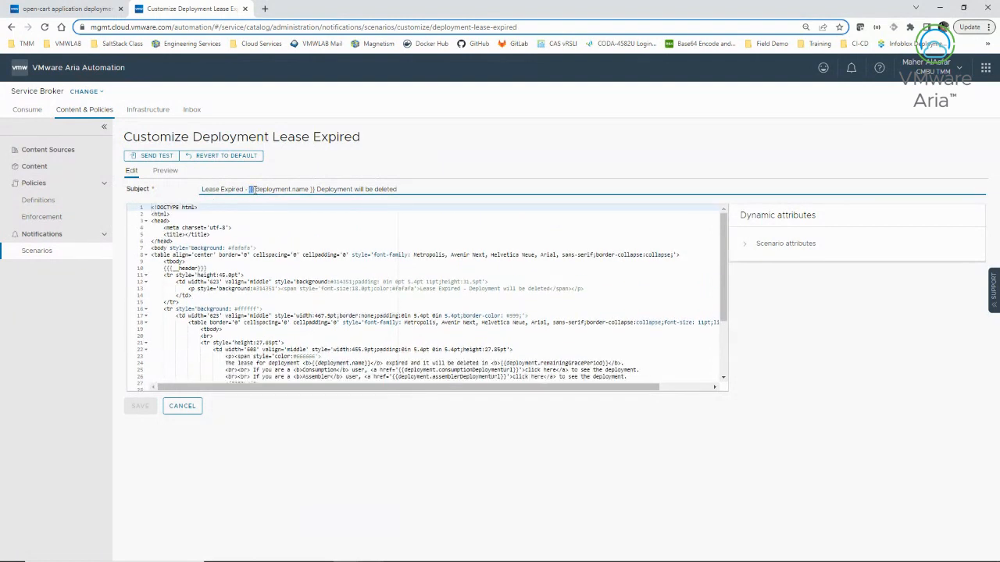
{"action": "left_click_drag", "start_coordinate": [251, 190], "coordinate": [312, 190]}
{"action": "left_click", "coordinate": [412, 188]}
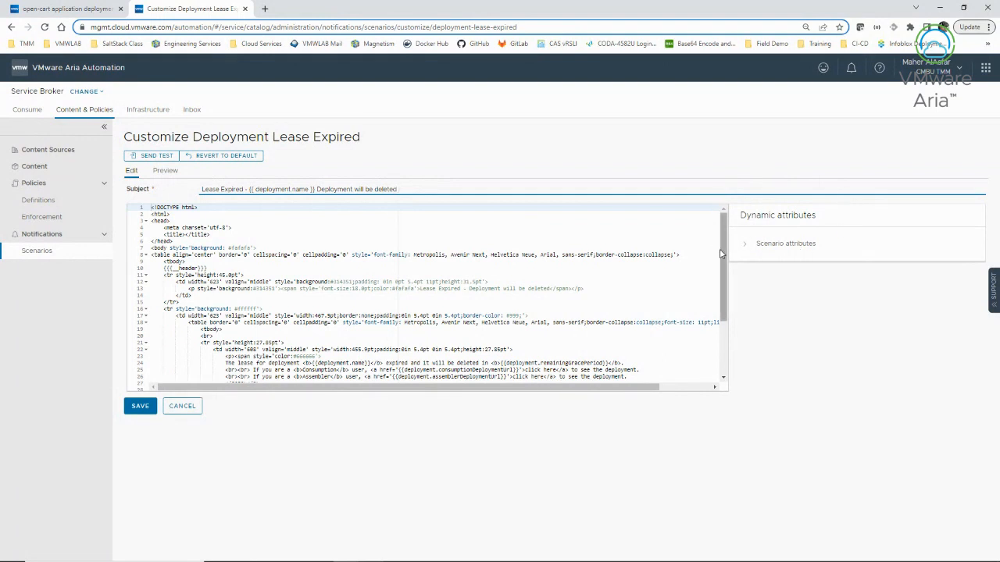
Try appending the copied name(string) scenario attribute to the end of the subject line, and remove the pasted text again.
{"action": "left_click", "coordinate": [745, 247]}
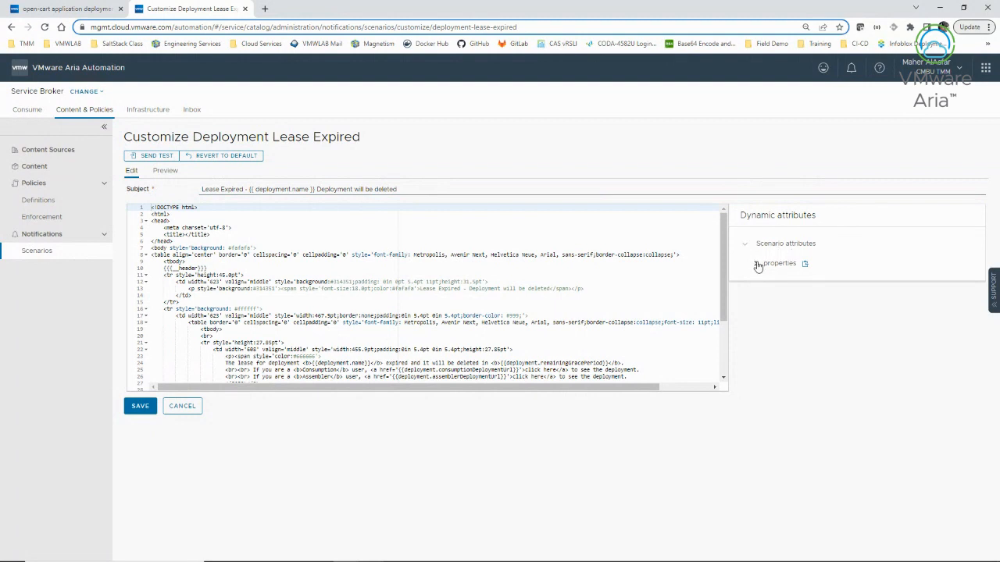
{"action": "left_click", "coordinate": [756, 264]}
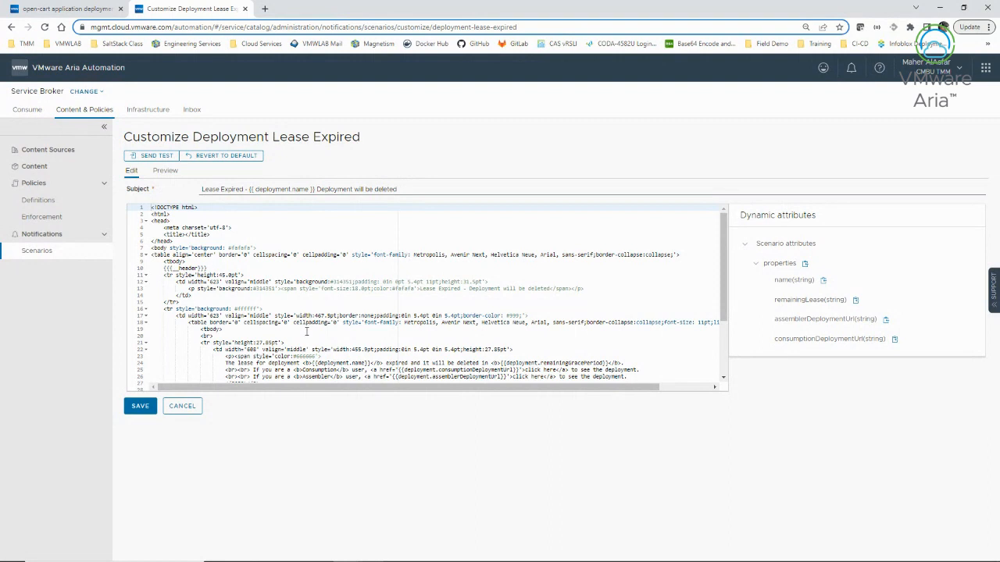
{"action": "left_click", "coordinate": [824, 282]}
{"action": "left_click", "coordinate": [427, 188]}
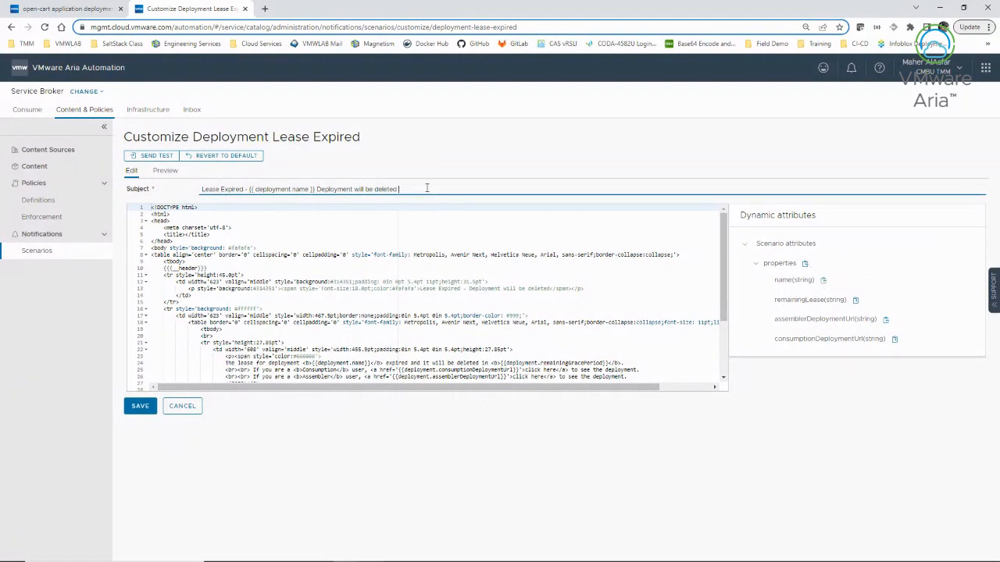
{"action": "right_click", "coordinate": [426, 188]}
{"action": "left_click", "coordinate": [467, 270]}
{"action": "left_click_drag", "start_coordinate": [472, 189], "coordinate": [400, 189]}
{"action": "key", "text": "BackSpace"}
Examine the deployment.name and deployment.remainingGracePeriod variables in the email body alongside the remainingLease dynamic attribute.
{"action": "scroll", "coordinate": [336, 292], "scroll_direction": "down", "scroll_amount": 3}
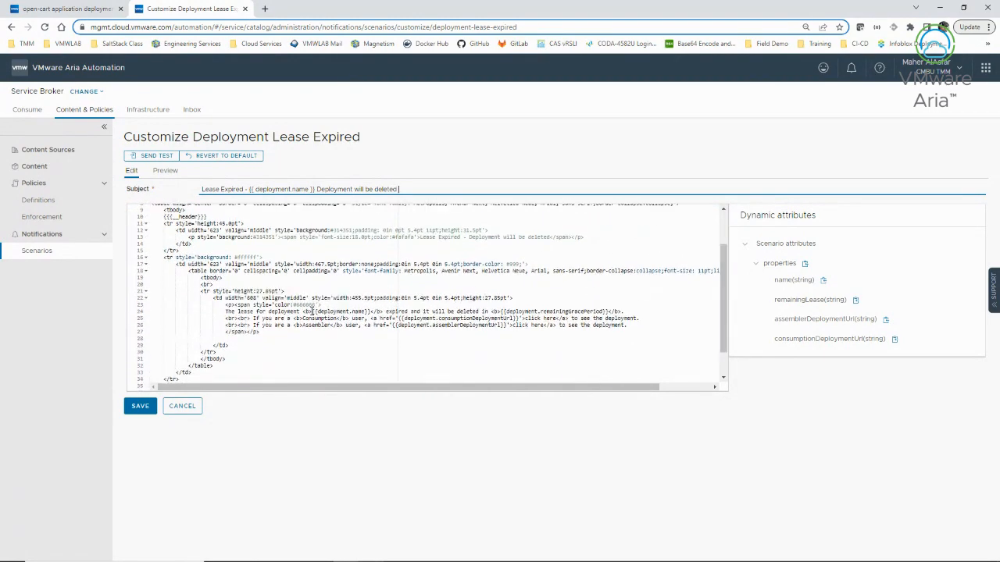
{"action": "left_click_drag", "start_coordinate": [312, 310], "coordinate": [372, 312]}
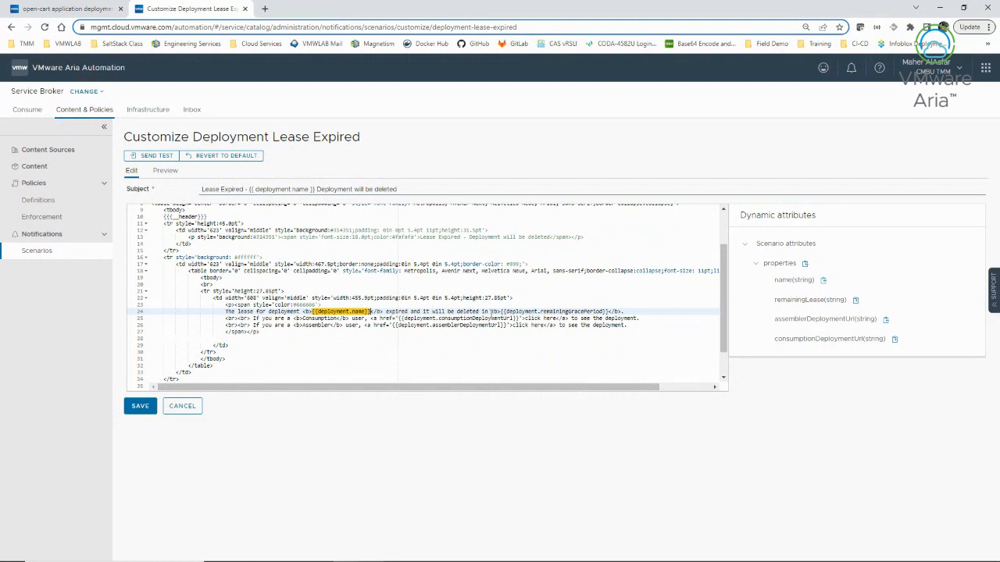
{"action": "left_click_drag", "start_coordinate": [502, 311], "coordinate": [541, 312]}
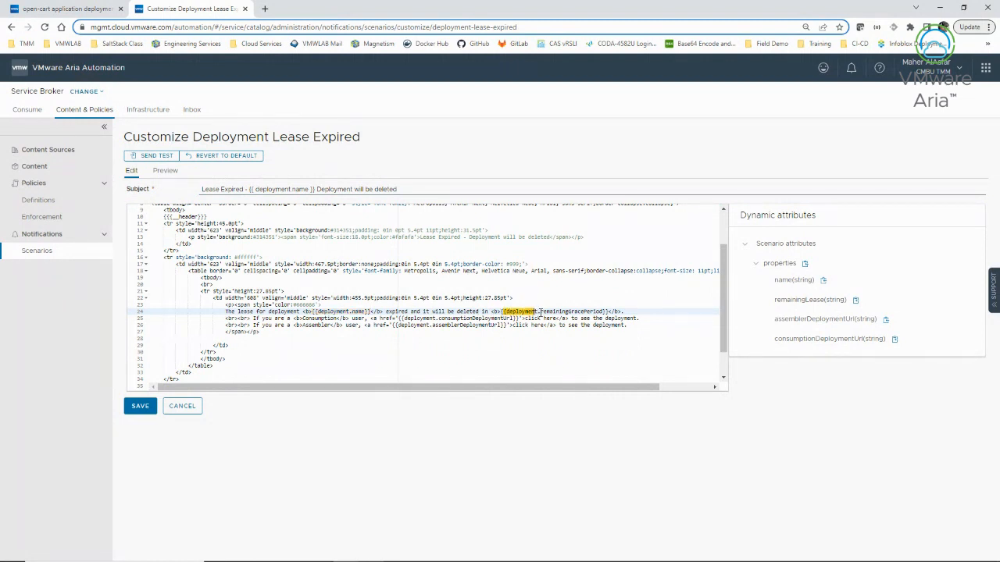
{"action": "left_click_drag", "start_coordinate": [608, 311], "coordinate": [537, 310]}
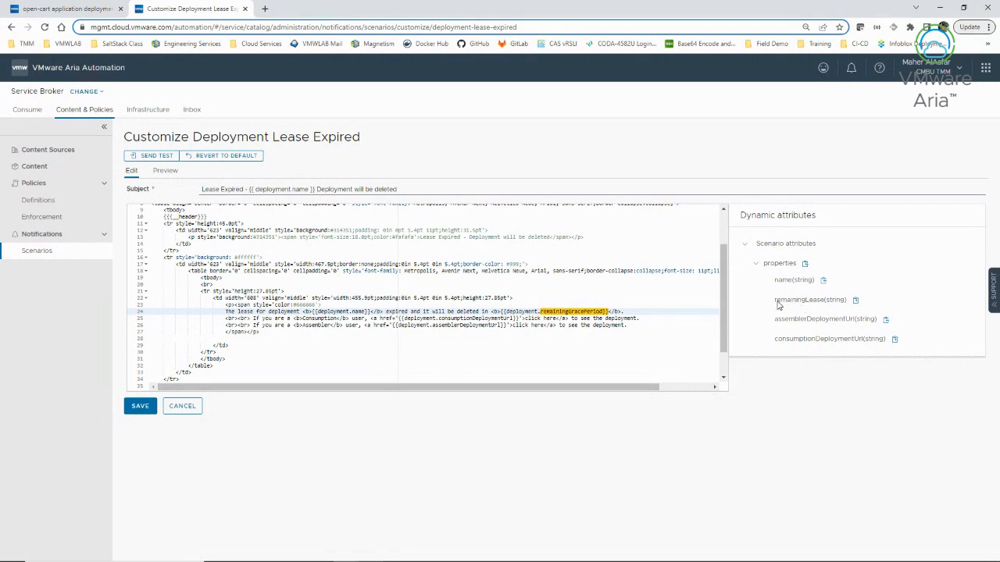
{"action": "left_click_drag", "start_coordinate": [777, 305], "coordinate": [847, 307]}
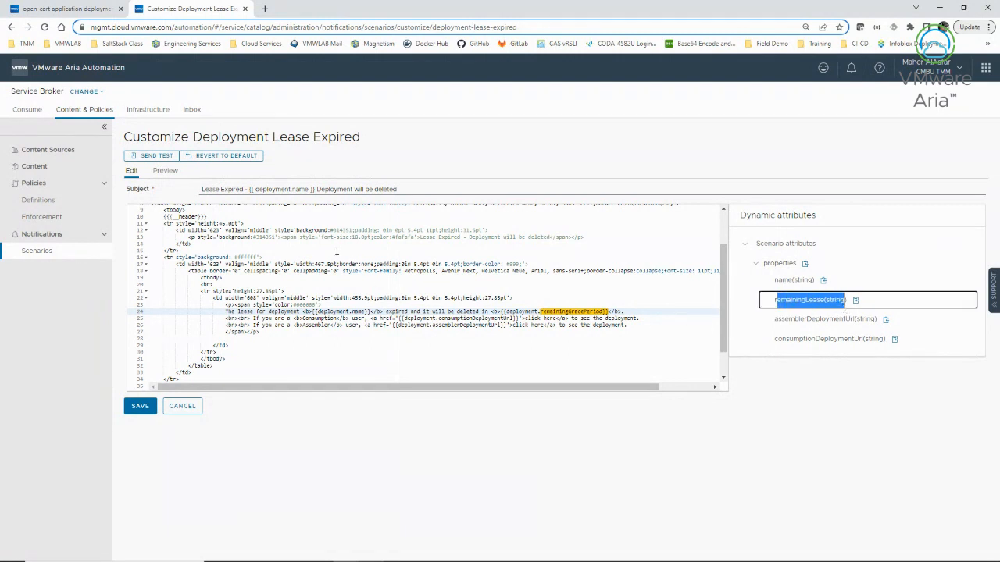
{"action": "scroll", "coordinate": [273, 262], "scroll_direction": "up", "scroll_amount": 1}
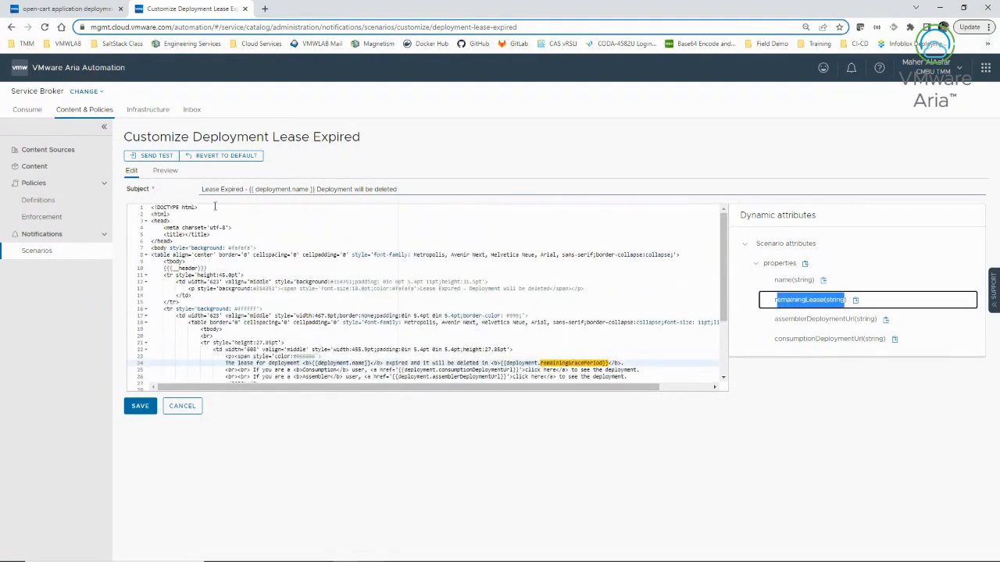
Preview the customized email's deployment name and compare it with the remainingGracePeriod variable in the HTML code.
{"action": "left_click", "coordinate": [165, 173]}
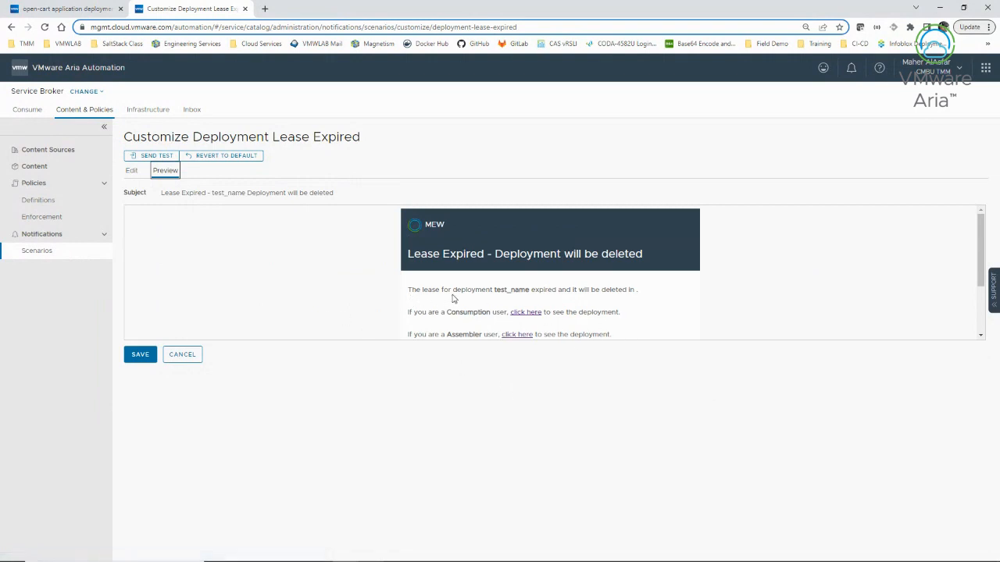
{"action": "left_click_drag", "start_coordinate": [494, 288], "coordinate": [530, 289]}
{"action": "left_click", "coordinate": [129, 174]}
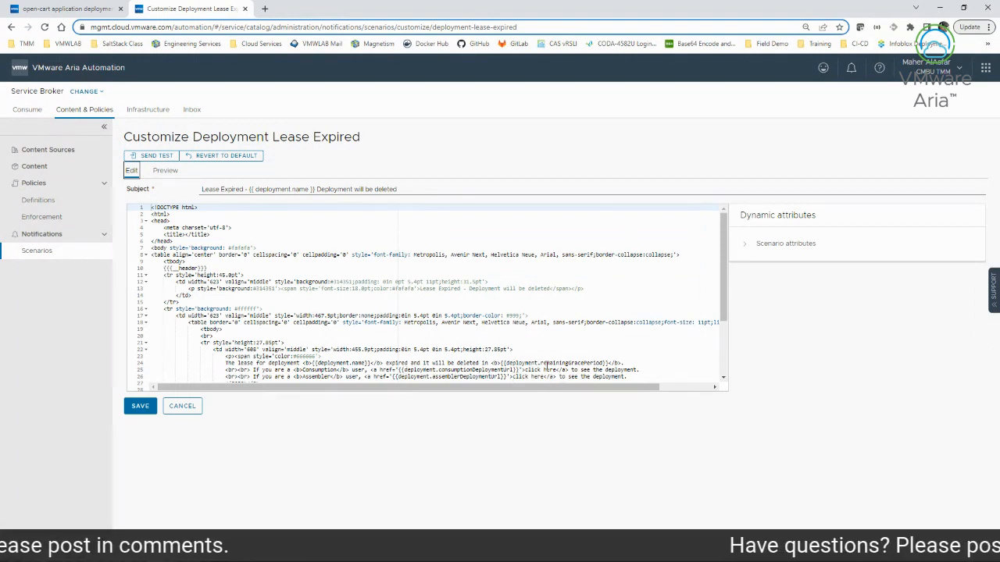
{"action": "left_click_drag", "start_coordinate": [609, 363], "coordinate": [502, 363]}
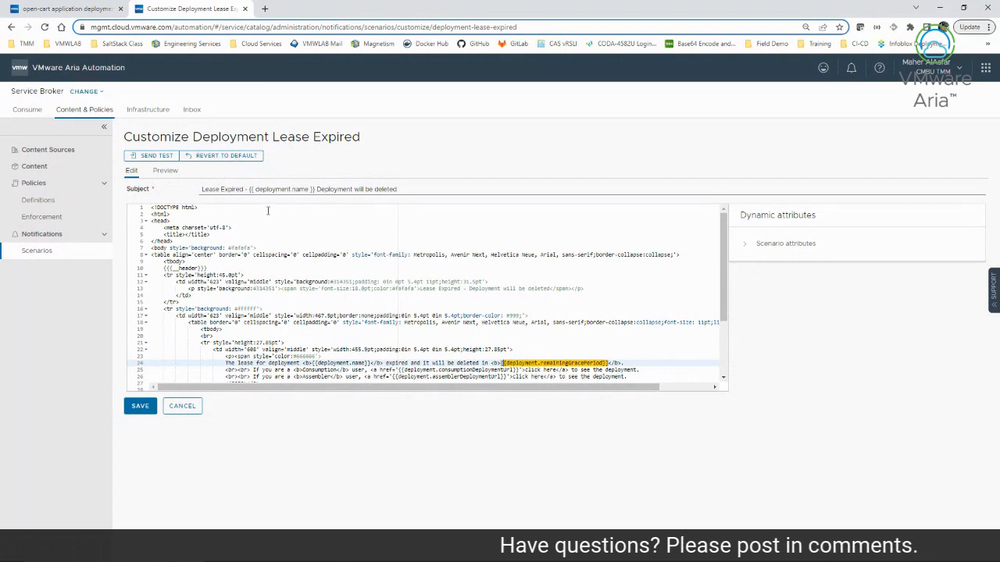
Preview the email down to its footer and leave the notification editor without saving.
{"action": "left_click", "coordinate": [163, 171]}
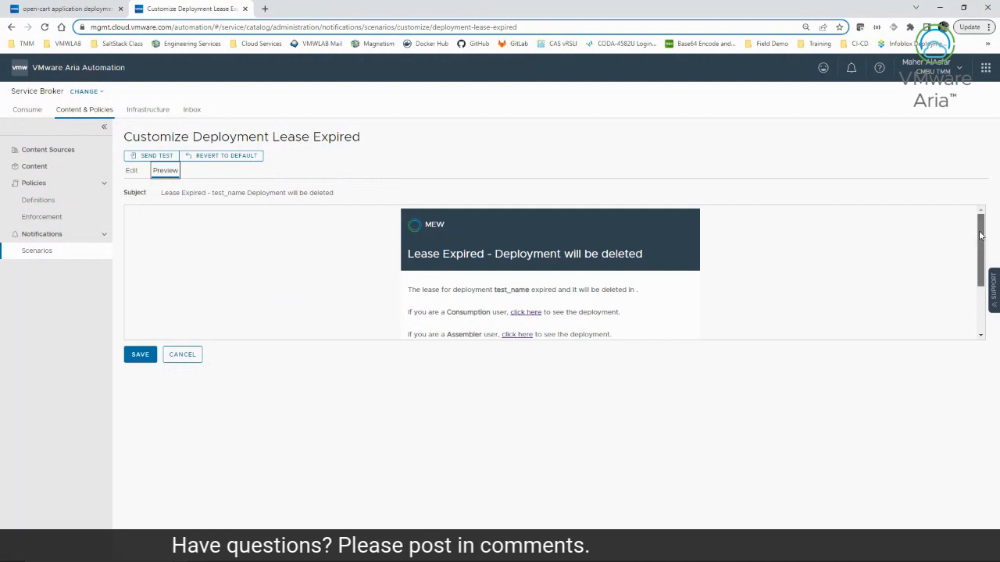
{"action": "left_click_drag", "start_coordinate": [982, 234], "coordinate": [985, 294]}
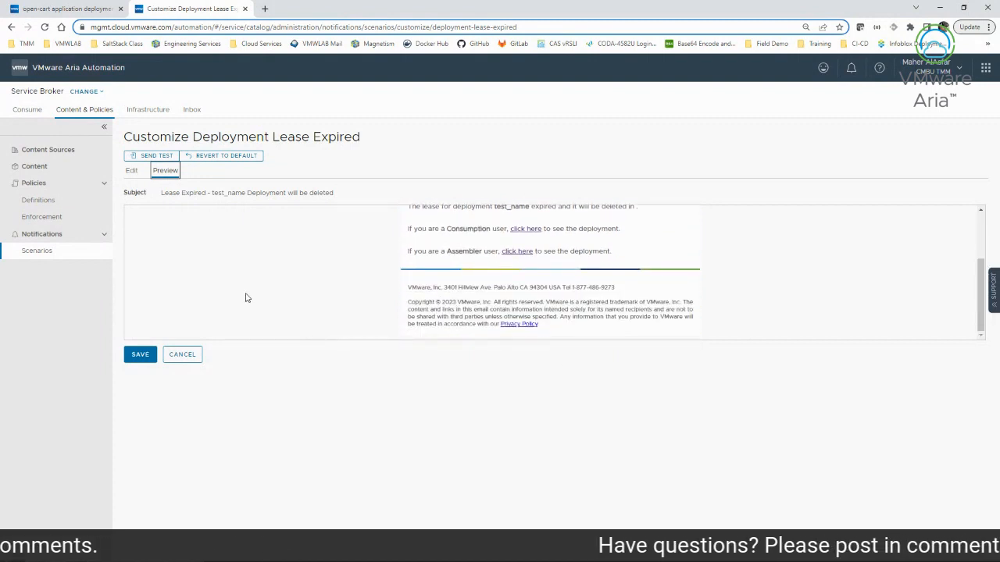
{"action": "left_click", "coordinate": [131, 170]}
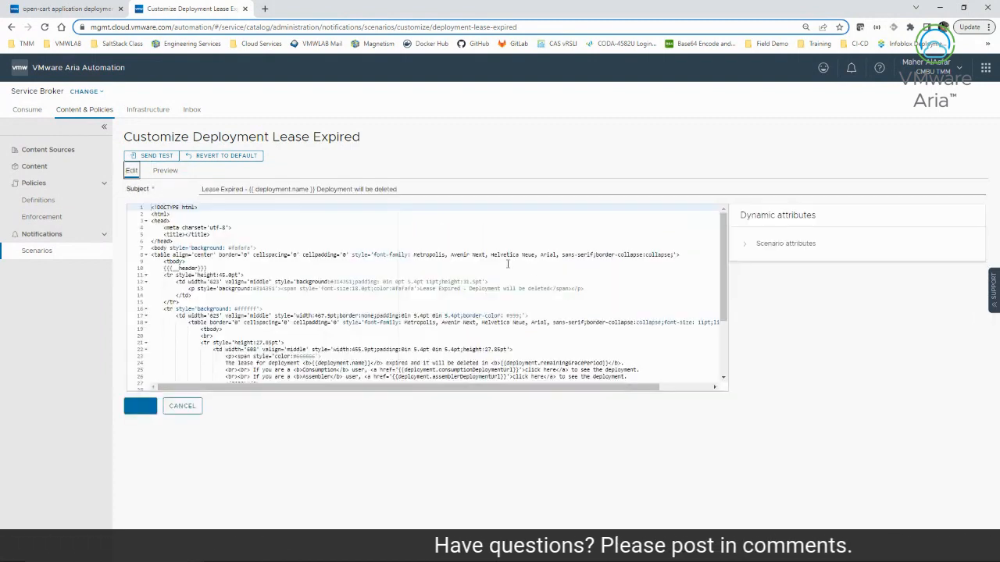
{"action": "left_click", "coordinate": [182, 407]}
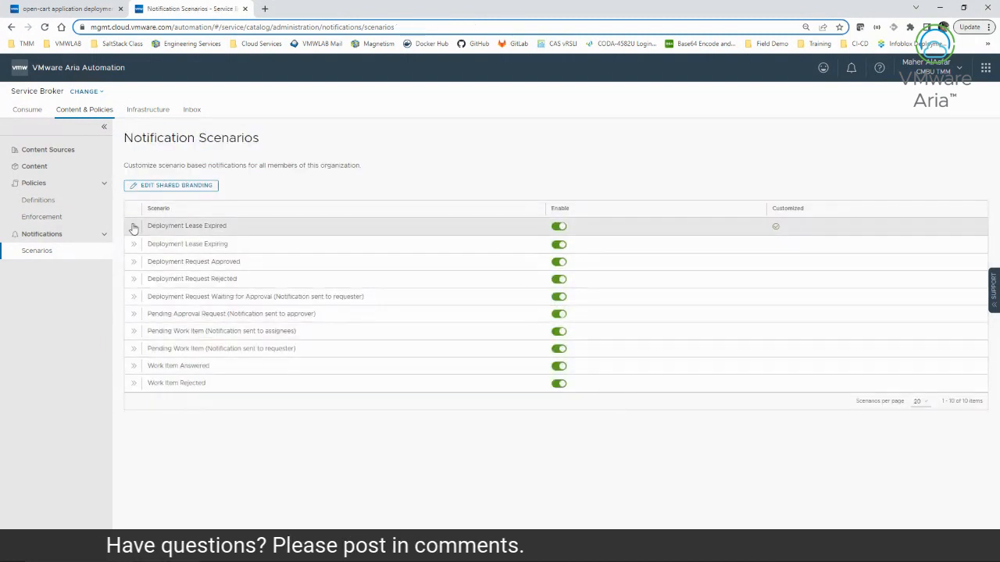
Examine the test email form for the Deployment Lease Expired notification and close it without sending anything.
{"action": "left_click", "coordinate": [132, 225]}
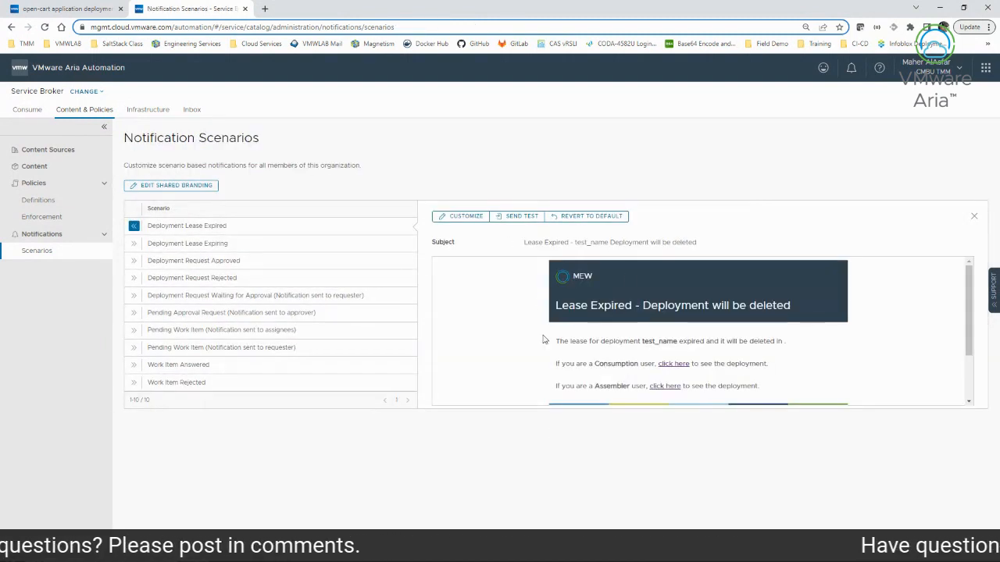
{"action": "left_click", "coordinate": [518, 217]}
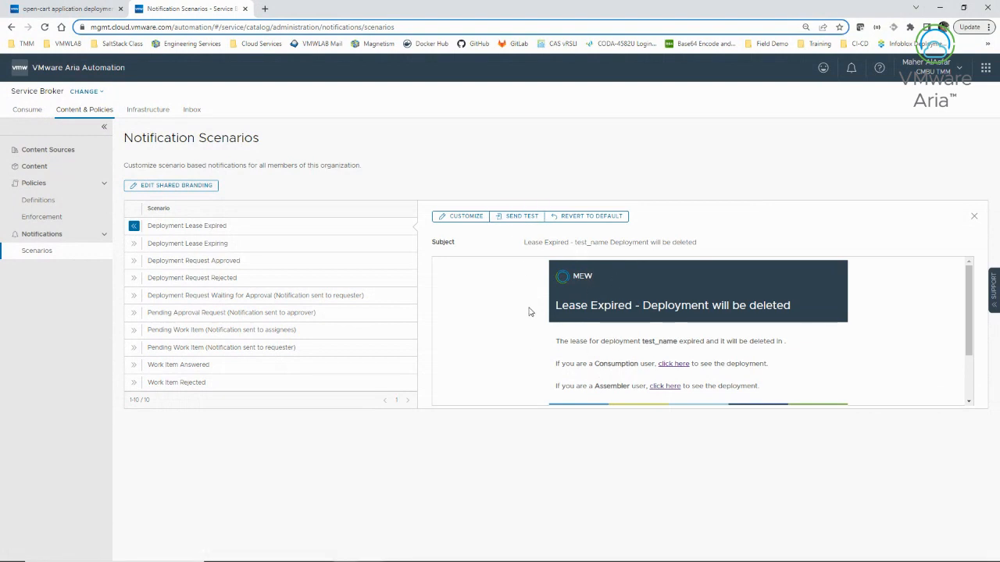
{"action": "left_click", "coordinate": [440, 329]}
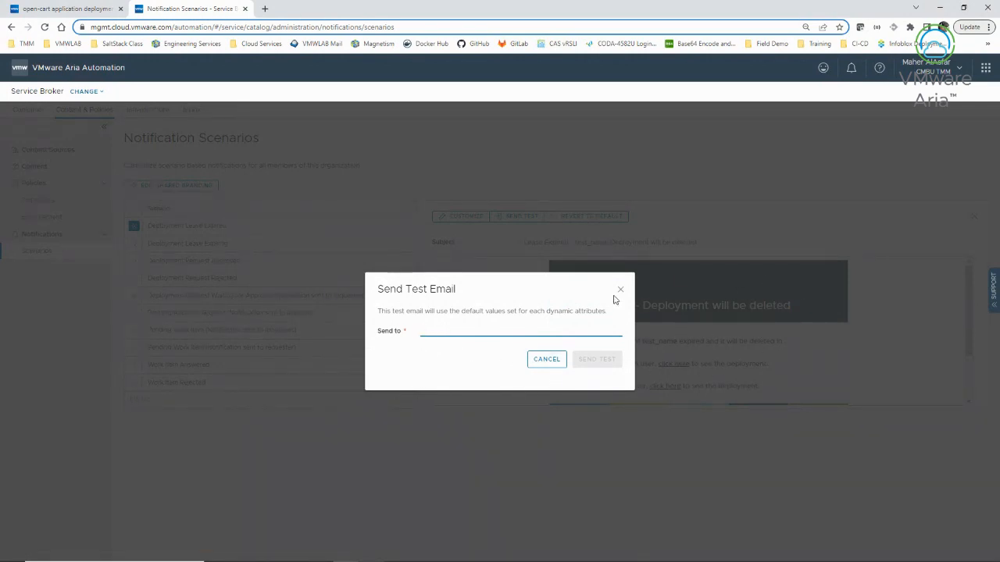
{"action": "left_click", "coordinate": [542, 364]}
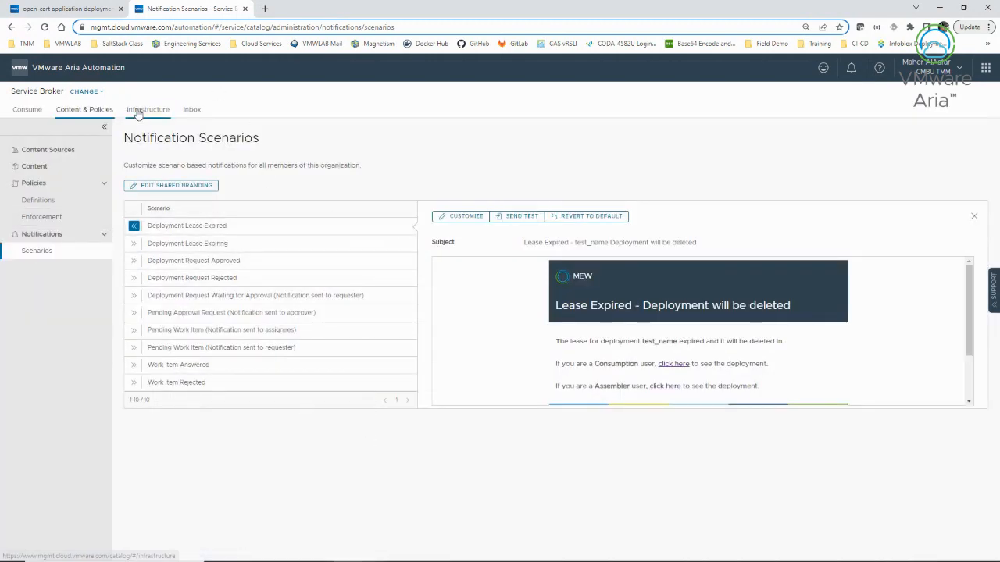
Review the catalog items and the deployments list, and open the available actions of the ArkDIS-Storefront deployment.
{"action": "left_click", "coordinate": [39, 112]}
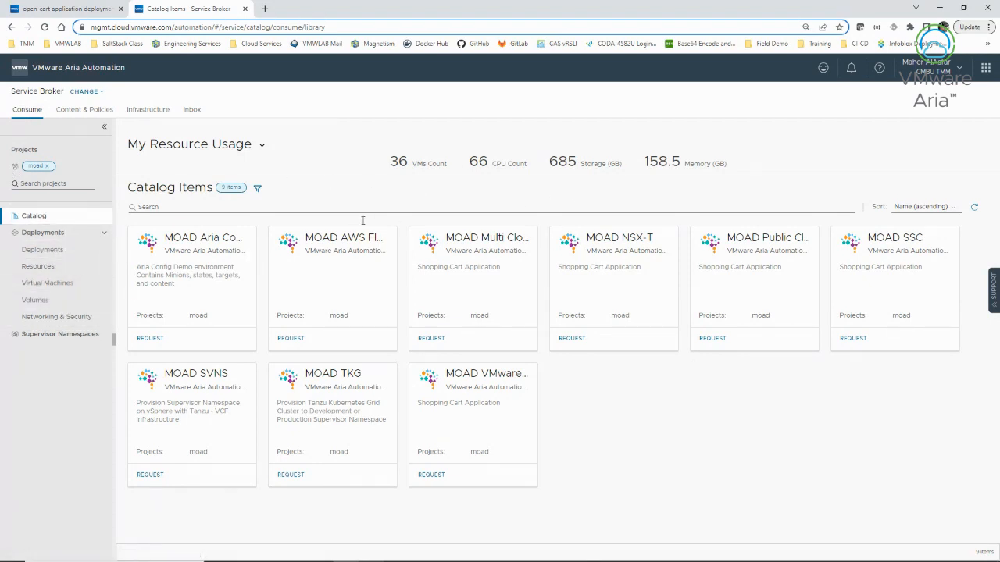
{"action": "left_click", "coordinate": [38, 253]}
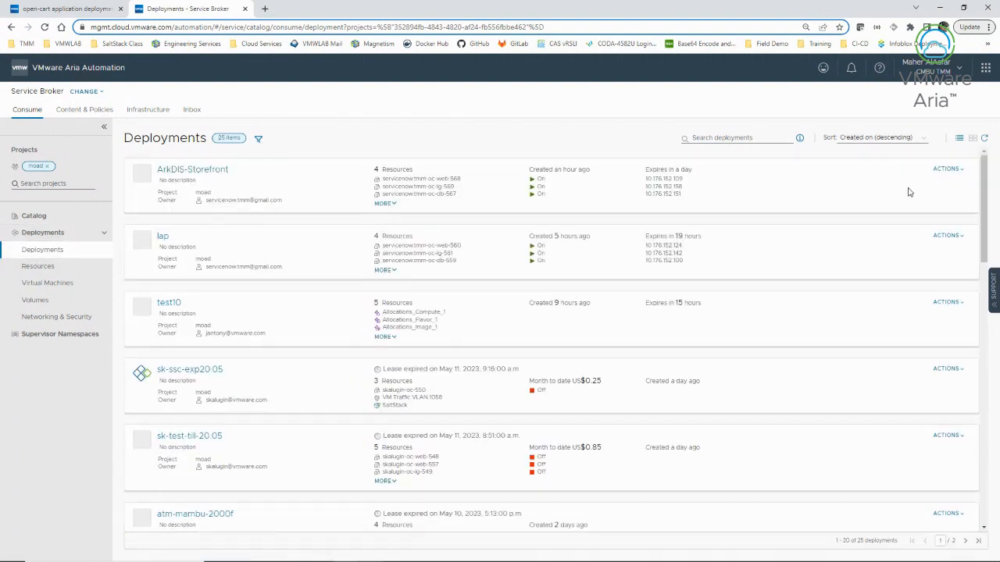
{"action": "left_click", "coordinate": [953, 169]}
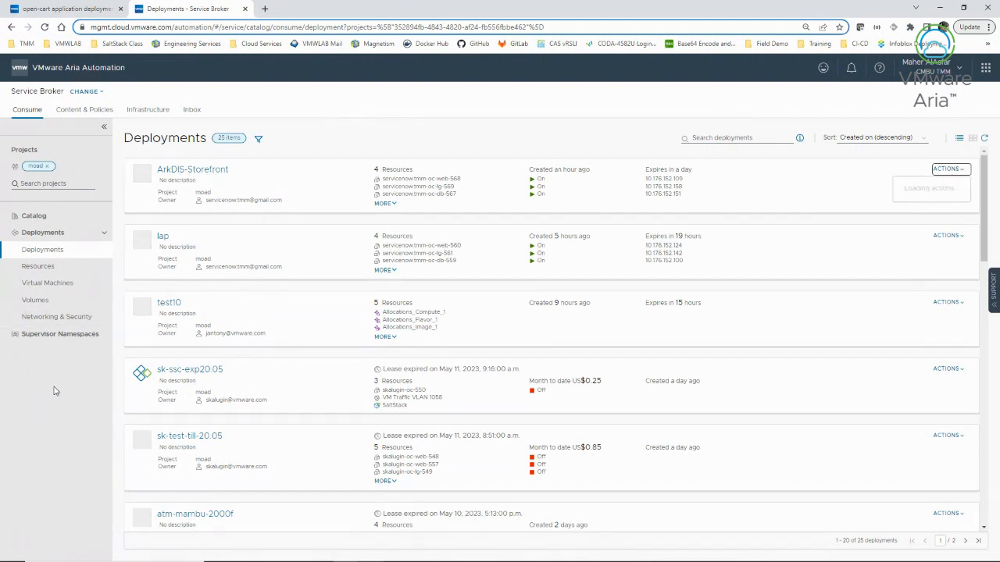
Filter the deployed resources list by the AWS cloud type.
{"action": "left_click", "coordinate": [29, 272]}
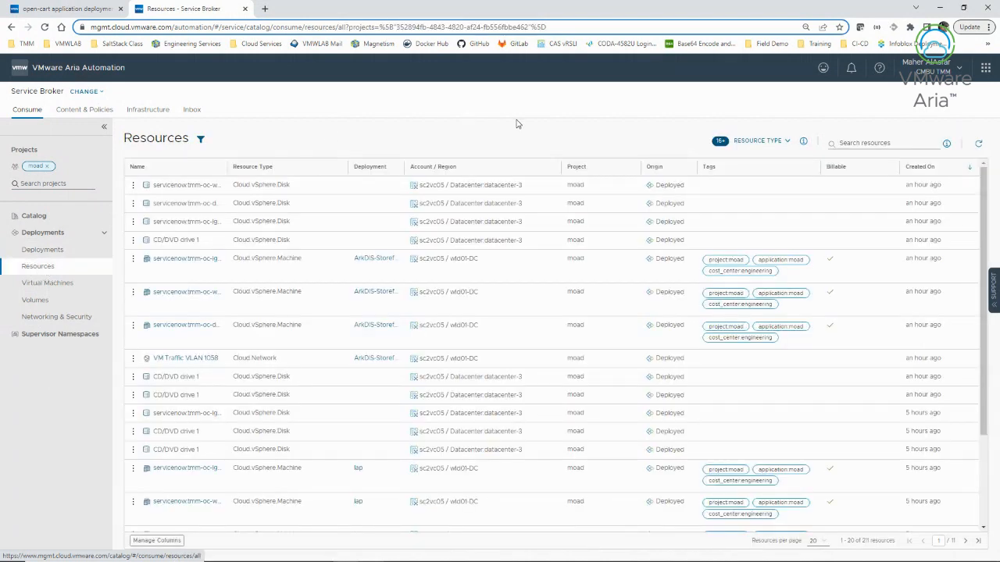
{"action": "left_click", "coordinate": [200, 139]}
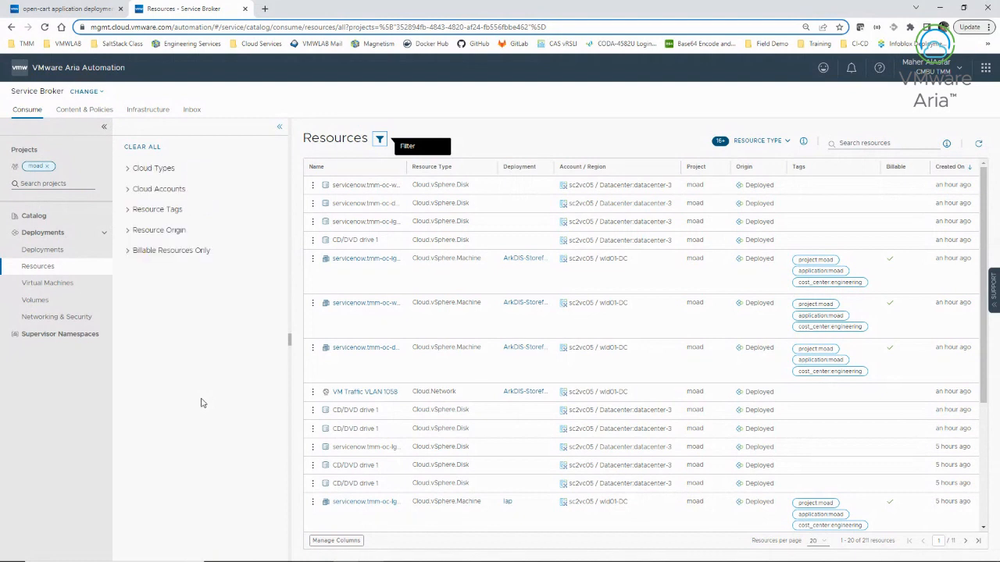
{"action": "left_click", "coordinate": [125, 171]}
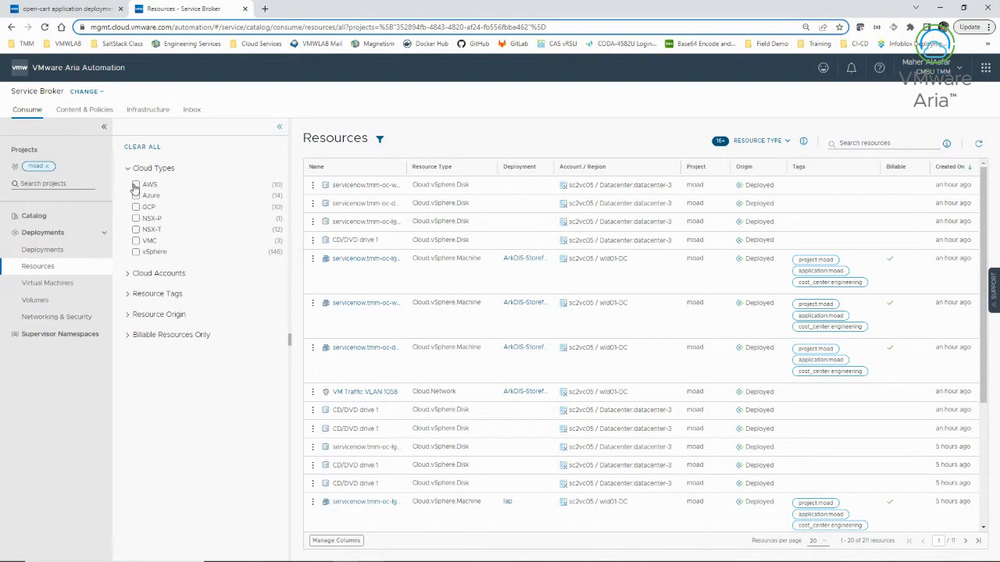
{"action": "left_click", "coordinate": [135, 185]}
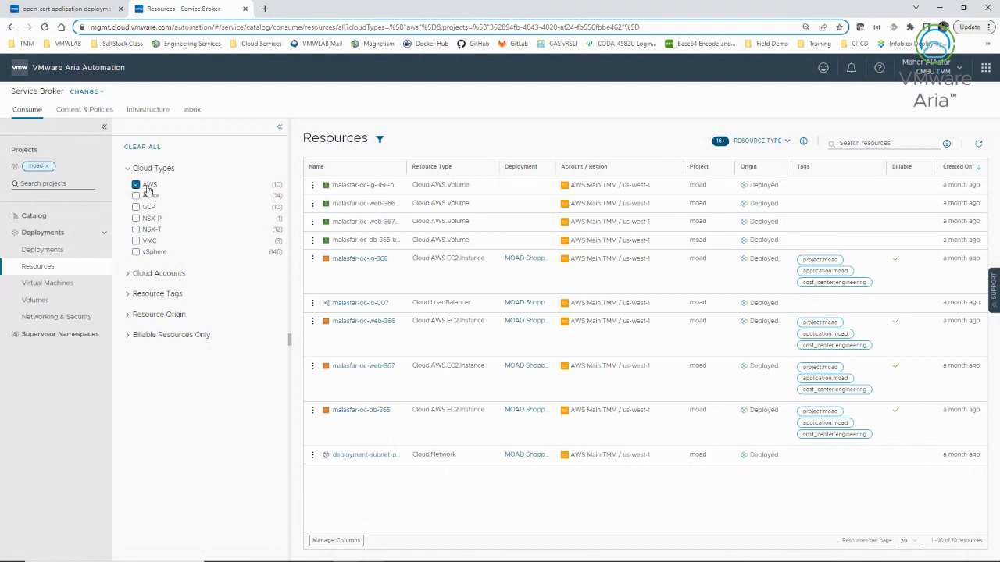
Examine the remaining resource filter options: cloud accounts, resource tags, resource origin and billable resources only.
{"action": "left_click", "coordinate": [129, 275]}
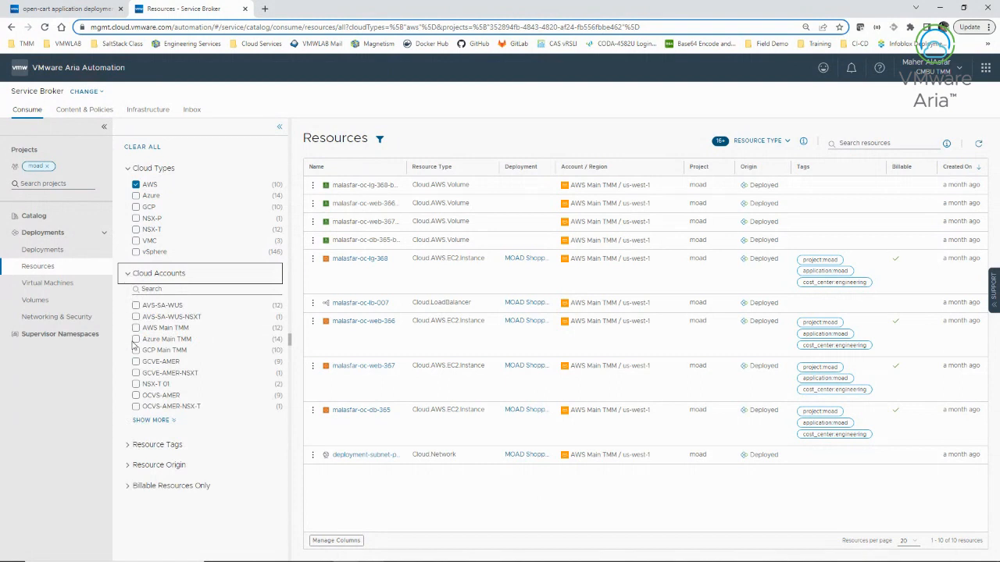
{"action": "left_click", "coordinate": [127, 275]}
{"action": "left_click", "coordinate": [128, 295]}
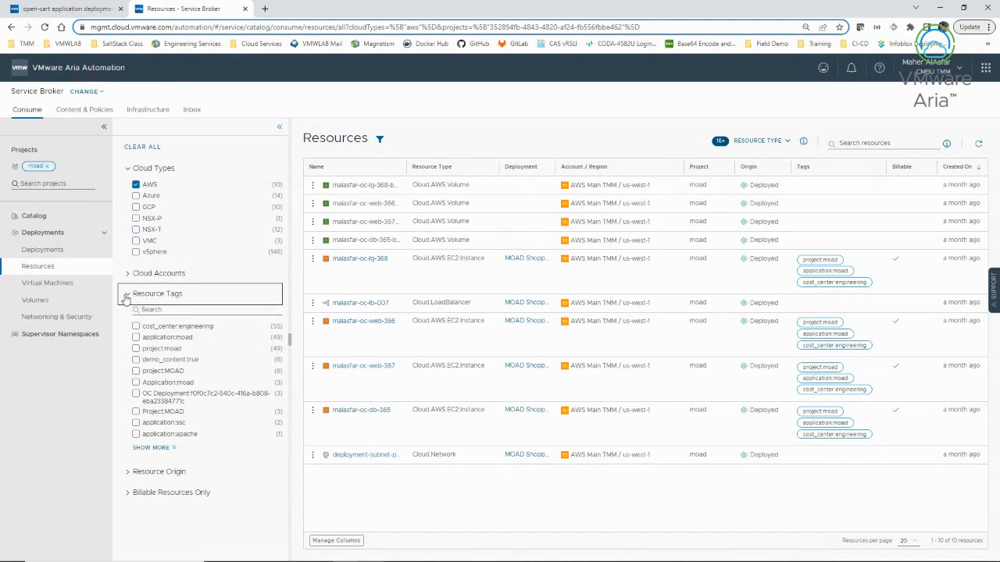
{"action": "left_click", "coordinate": [127, 297]}
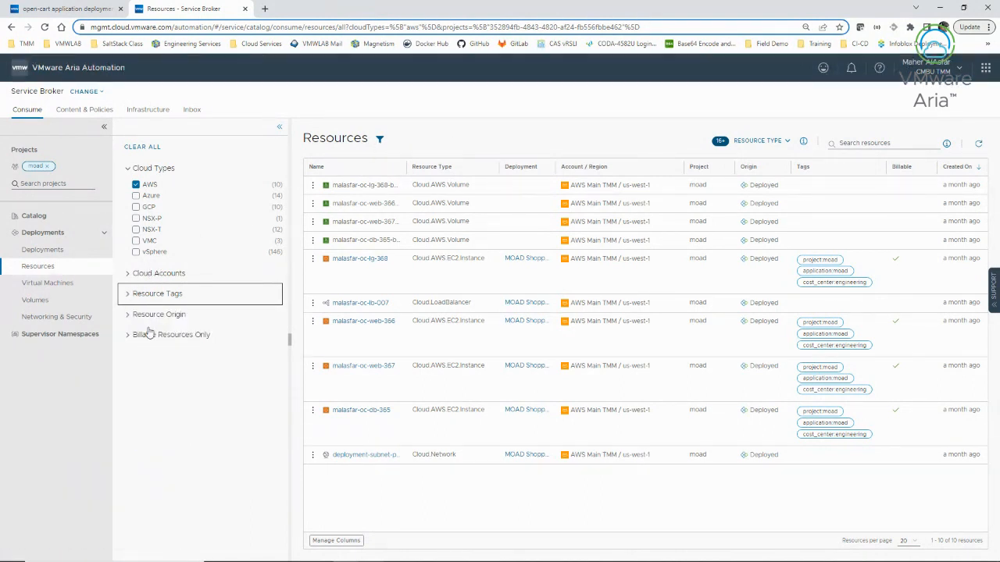
{"action": "left_click", "coordinate": [128, 317]}
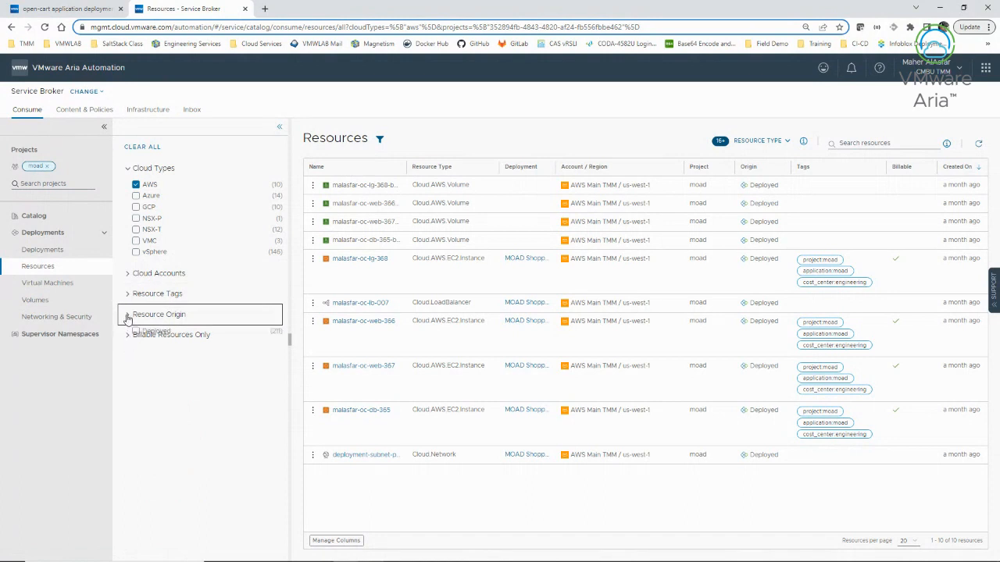
{"action": "left_click", "coordinate": [131, 316]}
{"action": "left_click", "coordinate": [128, 337]}
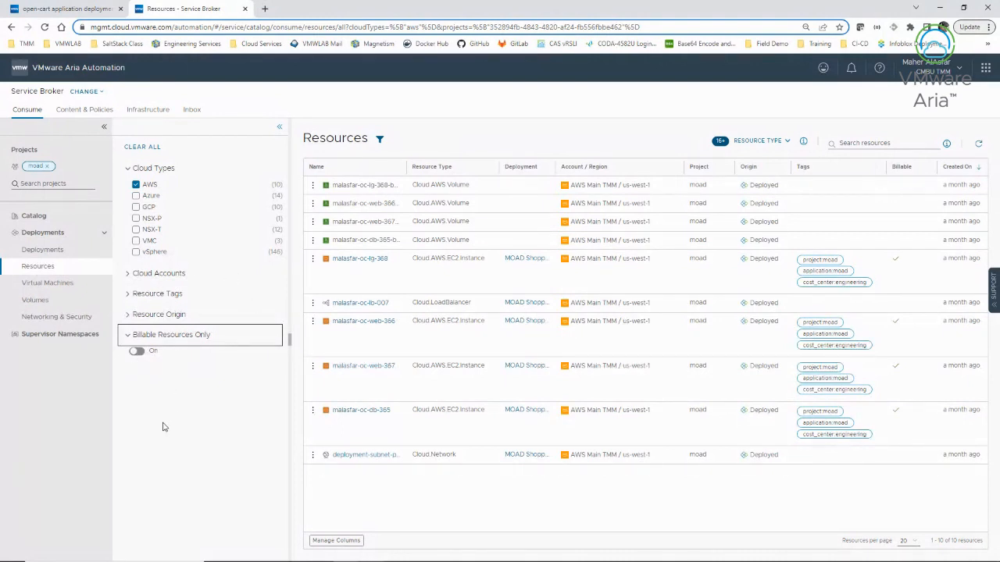
Clear all resource filters and limit the full-width resources list to the Machines resource type.
{"action": "left_click", "coordinate": [146, 148]}
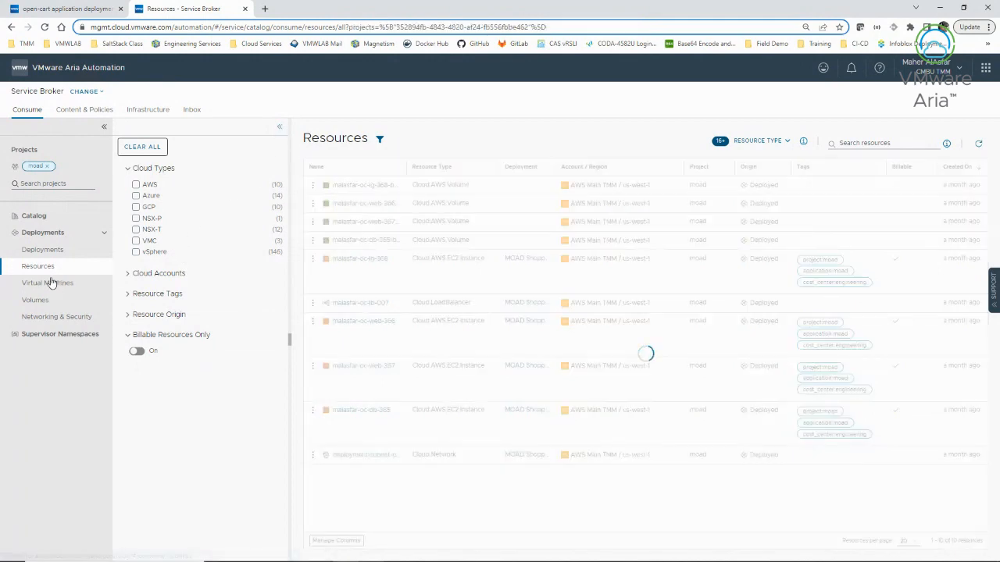
{"action": "left_click", "coordinate": [281, 130]}
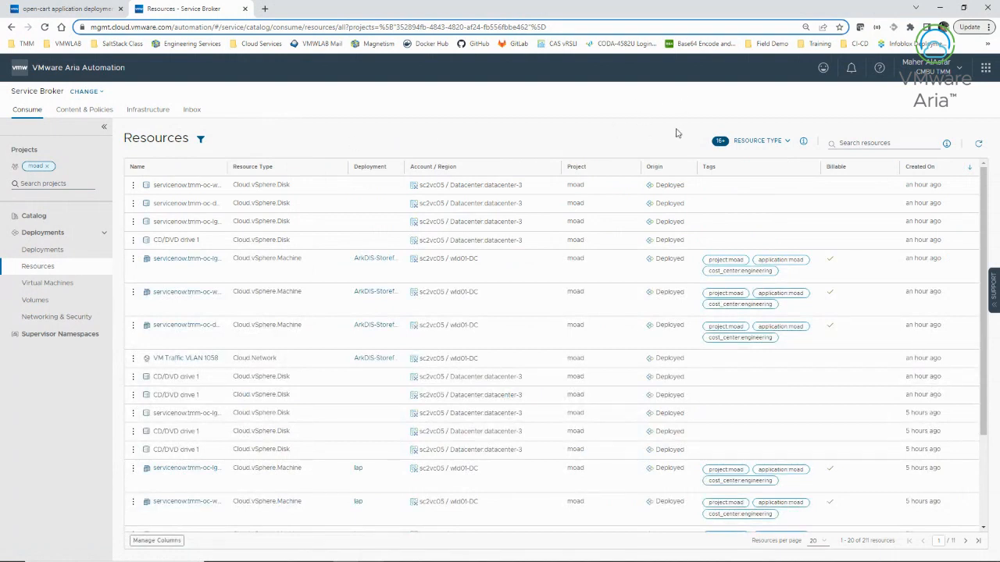
{"action": "left_click", "coordinate": [761, 142]}
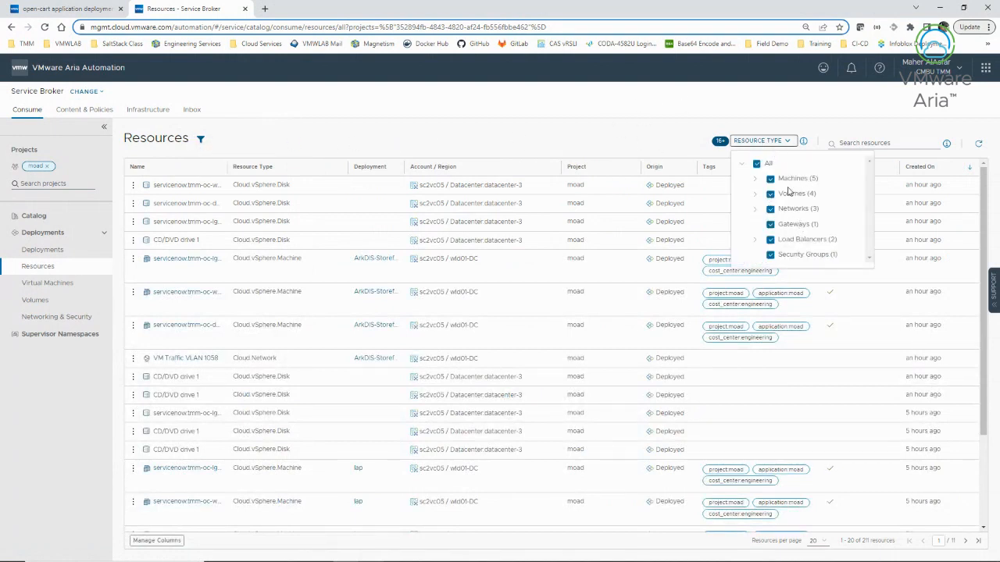
{"action": "left_click", "coordinate": [742, 164]}
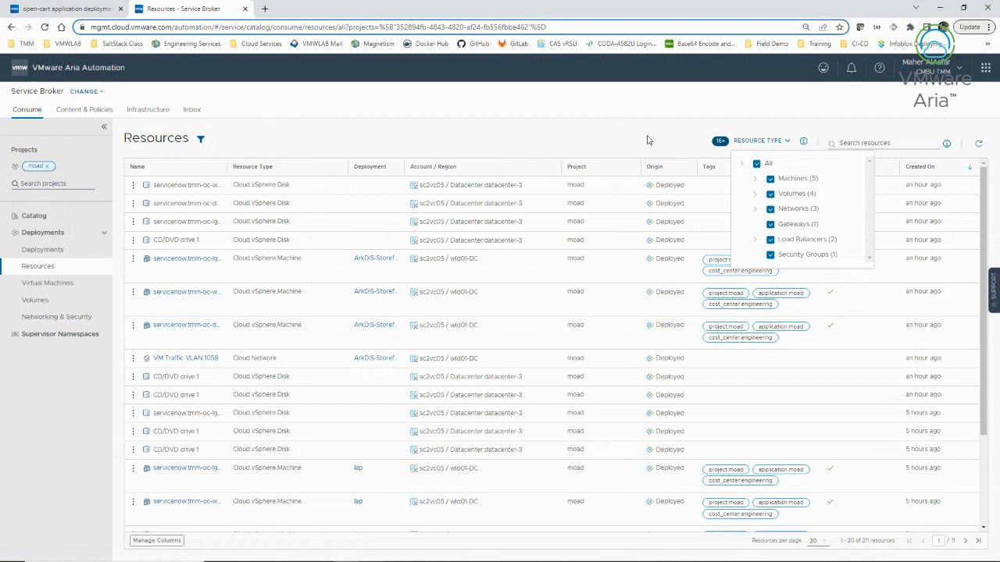
{"action": "left_click", "coordinate": [741, 164]}
{"action": "left_click", "coordinate": [757, 165]}
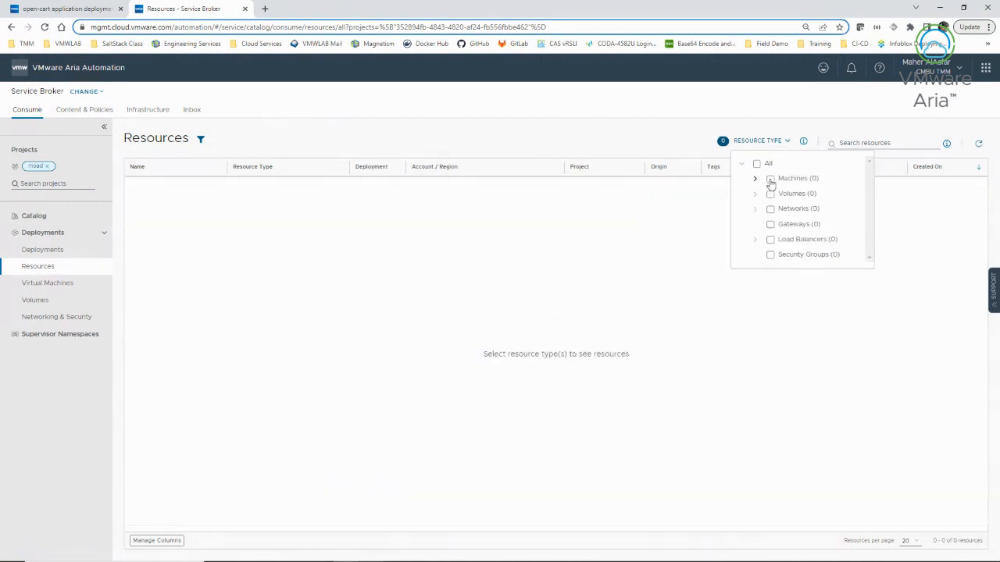
{"action": "left_click", "coordinate": [770, 180]}
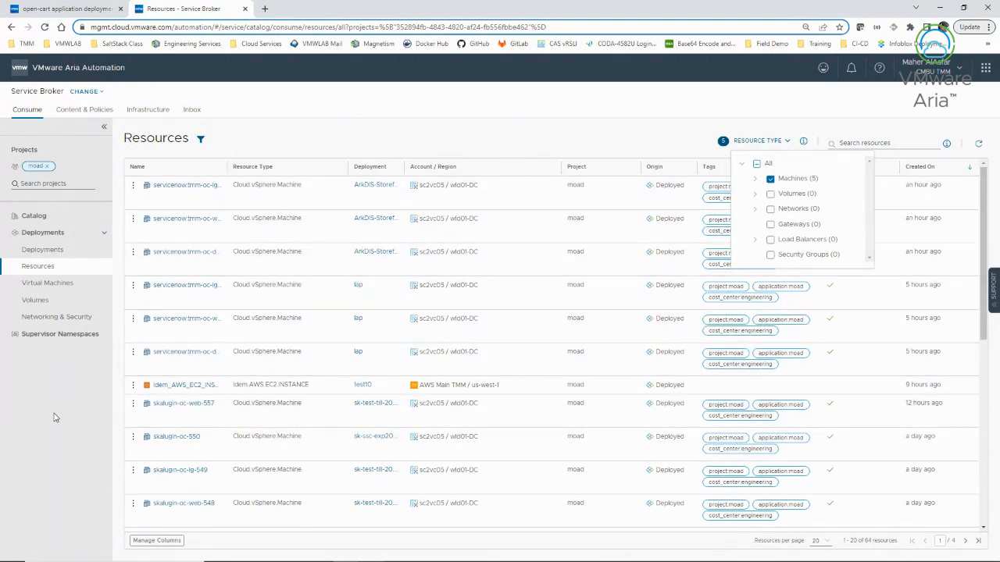
View the virtual machines list and the available actions of its first machine and of the Idem AWS EC2 instance.
{"action": "left_click", "coordinate": [42, 285]}
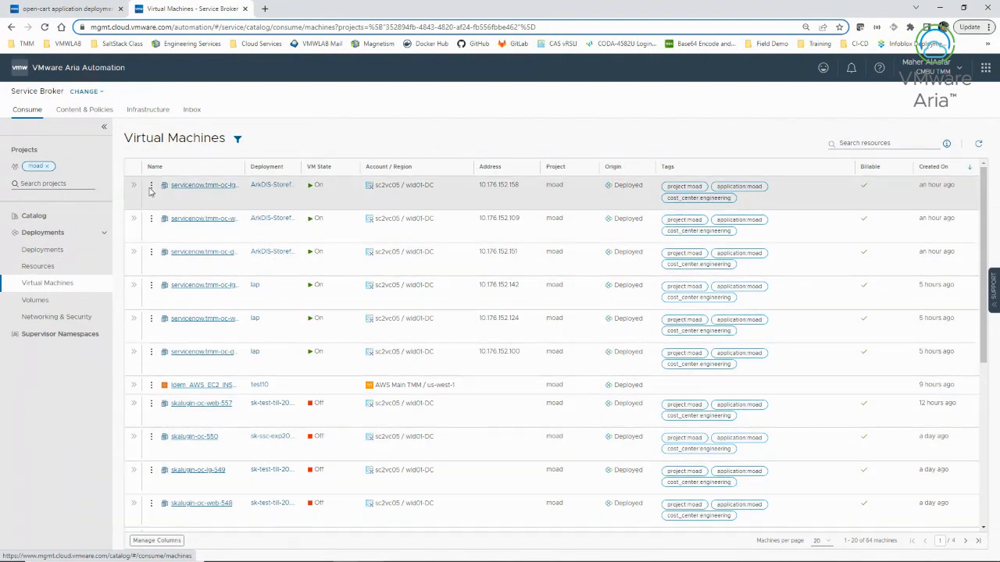
{"action": "left_click", "coordinate": [151, 186]}
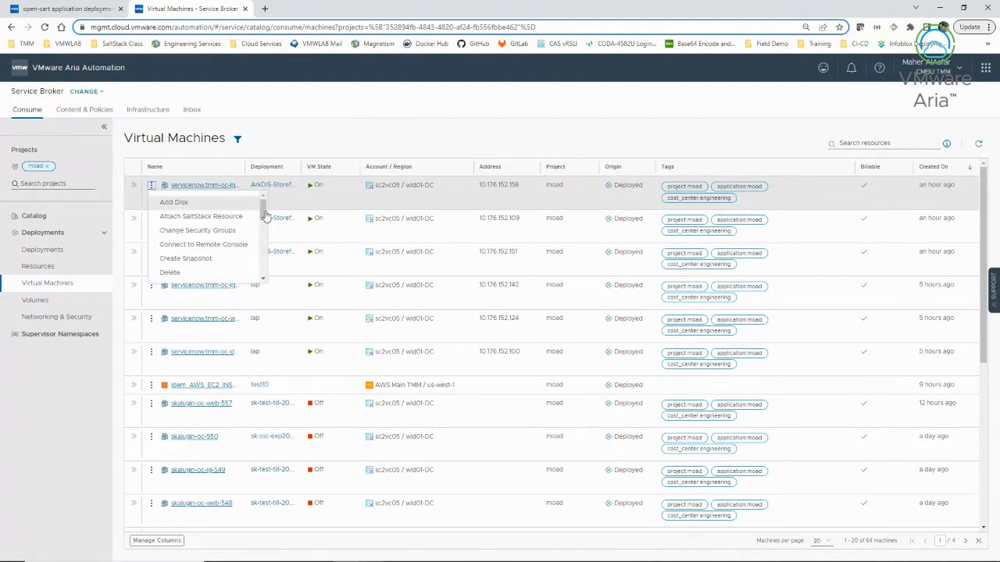
{"action": "left_click_drag", "start_coordinate": [266, 211], "coordinate": [209, 189]}
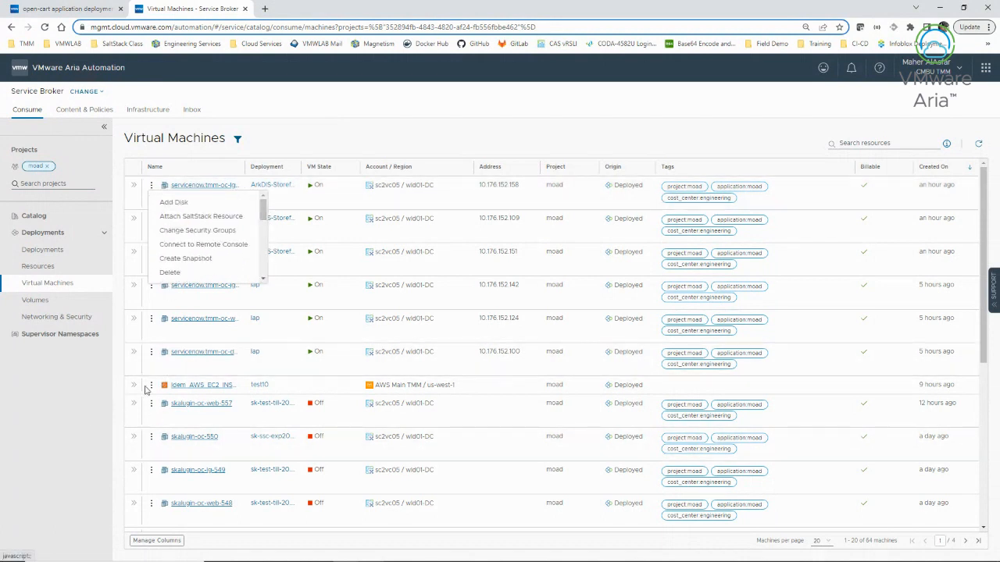
{"action": "left_click", "coordinate": [152, 388]}
{"action": "left_click", "coordinate": [152, 386]}
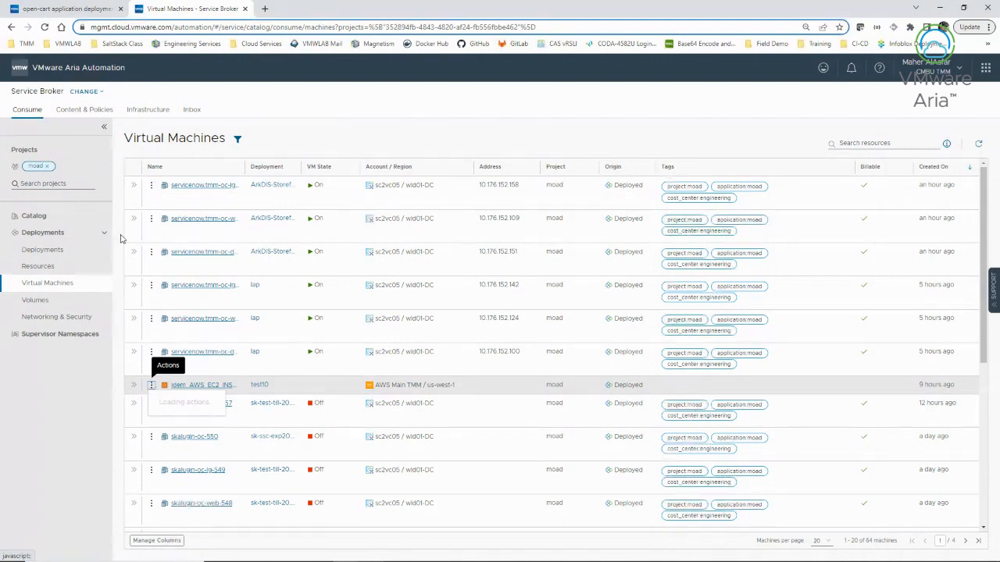
Examine the details of the servicenow.tmm-oc-lg-569 machine, including its deployment, address, volumes, networks, cloud config and custom properties.
{"action": "left_click", "coordinate": [134, 186]}
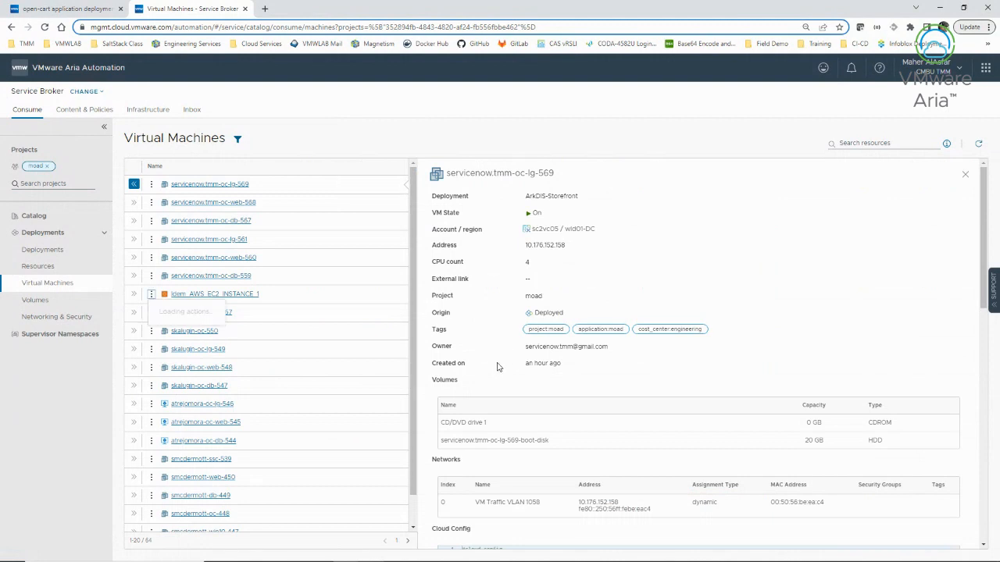
{"action": "triple_click", "coordinate": [564, 200]}
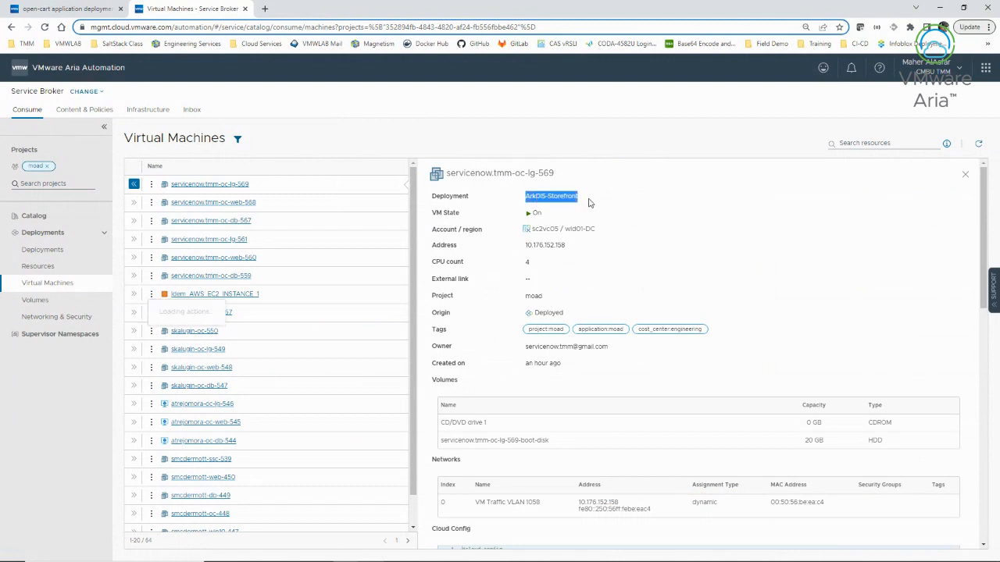
{"action": "double_click", "coordinate": [536, 213]}
{"action": "triple_click", "coordinate": [572, 252]}
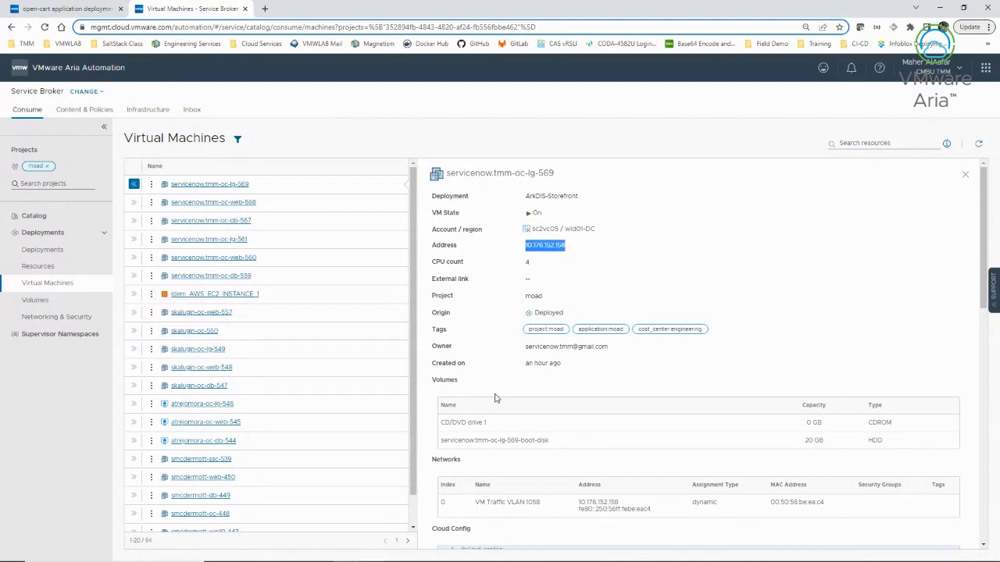
{"action": "scroll", "coordinate": [495, 398], "scroll_direction": "down", "scroll_amount": 3}
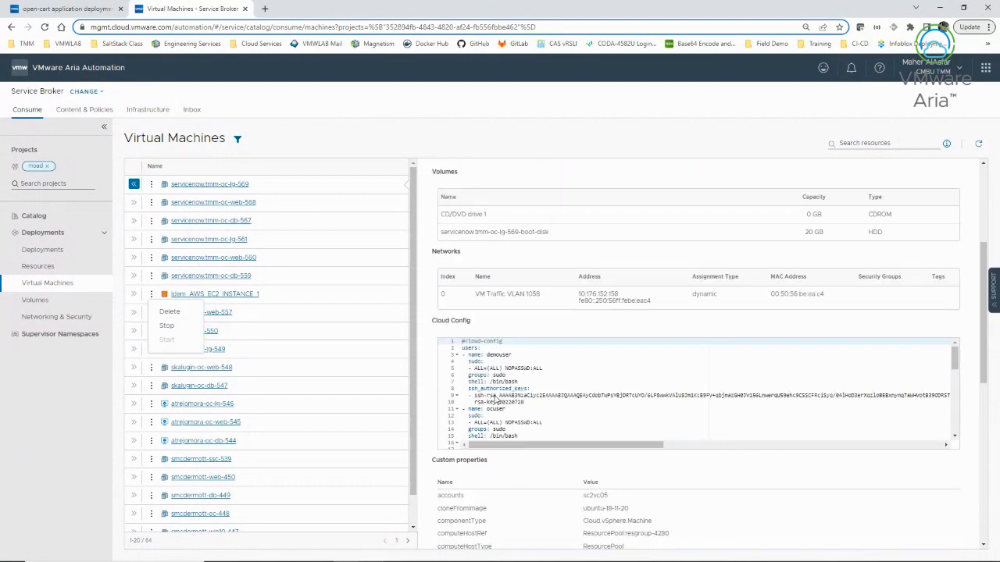
{"action": "scroll", "coordinate": [495, 397], "scroll_direction": "down", "scroll_amount": 2}
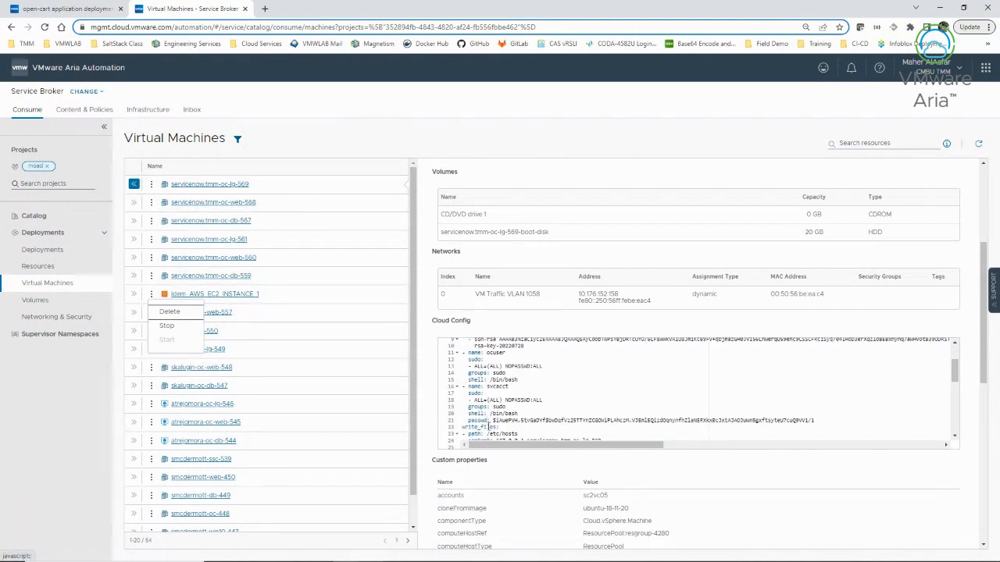
{"action": "scroll", "coordinate": [490, 427], "scroll_direction": "down", "scroll_amount": 5}
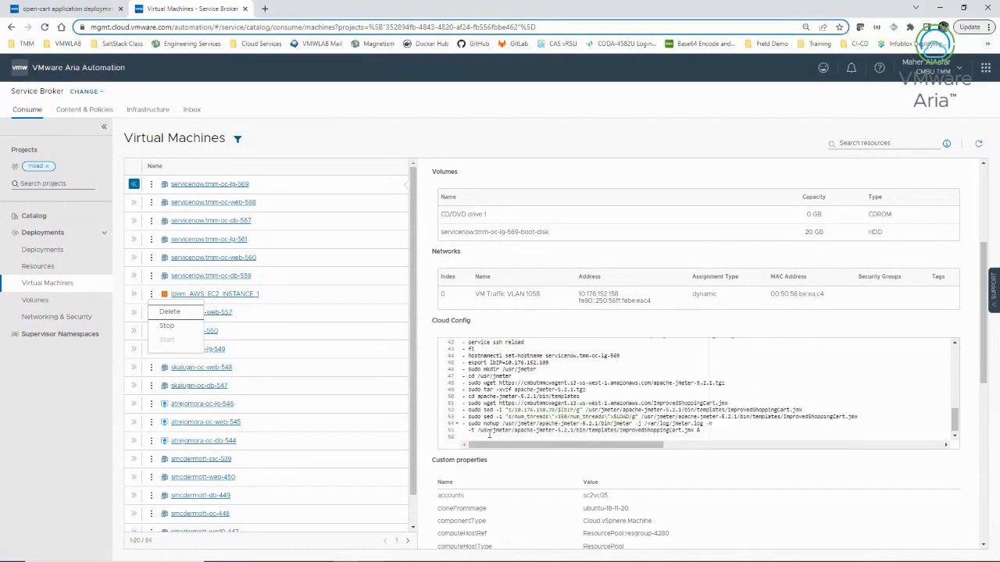
{"action": "scroll", "coordinate": [490, 435], "scroll_direction": "down", "scroll_amount": 2}
{"action": "scroll", "coordinate": [490, 440], "scroll_direction": "down", "scroll_amount": 5}
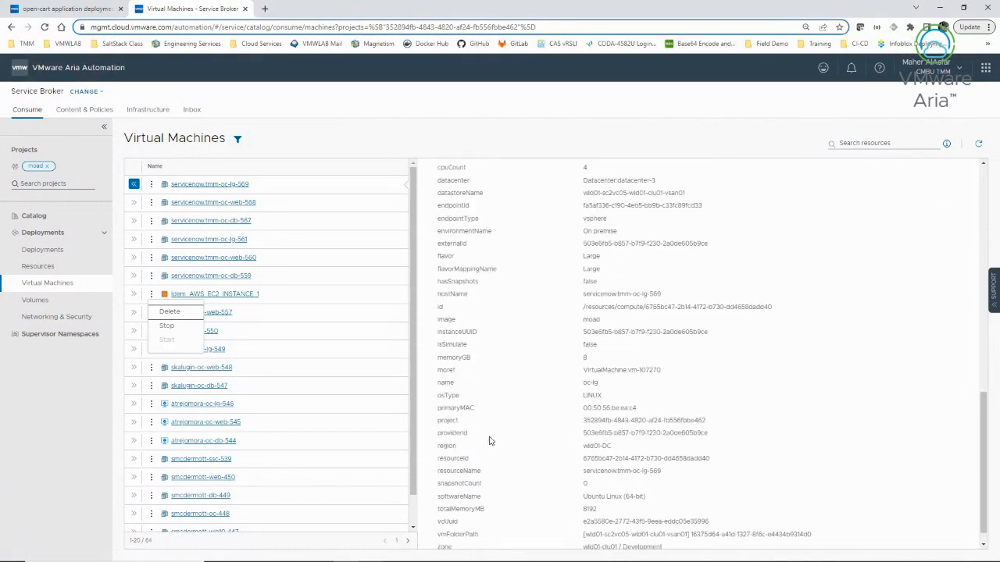
{"action": "scroll", "coordinate": [469, 351], "scroll_direction": "up", "scroll_amount": 3}
{"action": "scroll", "coordinate": [490, 481], "scroll_direction": "down", "scroll_amount": 4}
{"action": "scroll", "coordinate": [491, 485], "scroll_direction": "up", "scroll_amount": 10}
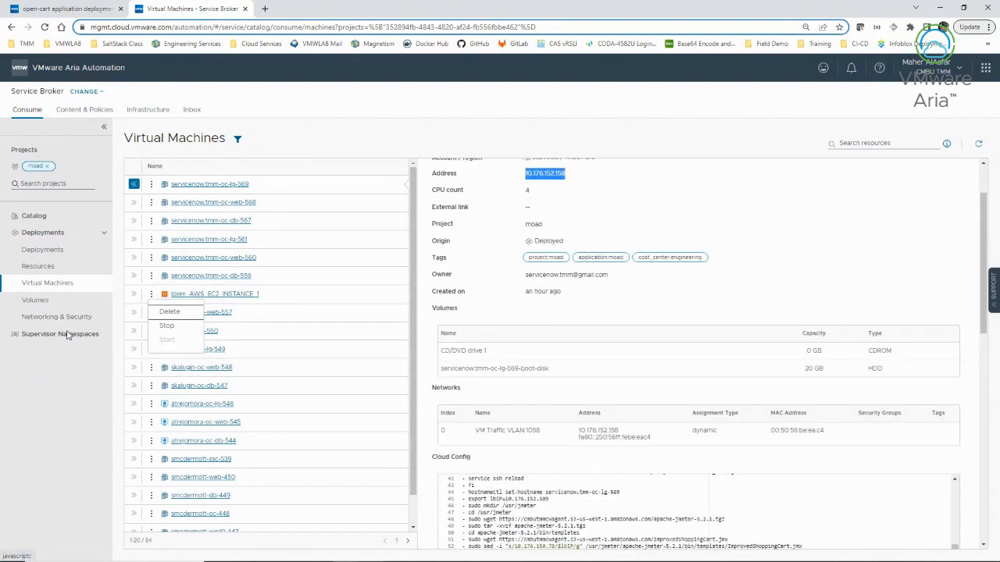
Review the deployed volumes and networks, and open the content sources list.
{"action": "left_click", "coordinate": [32, 303]}
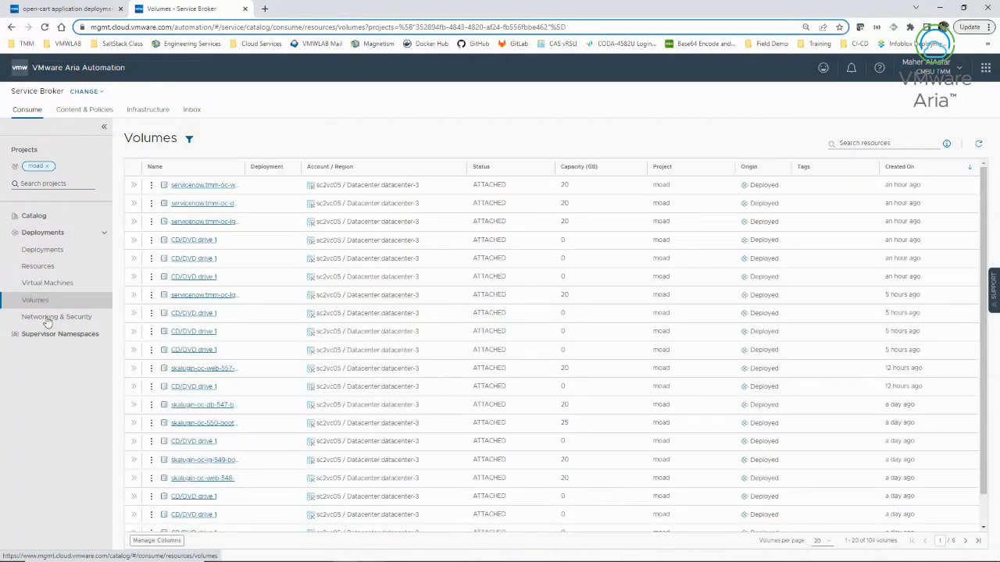
{"action": "left_click", "coordinate": [32, 318]}
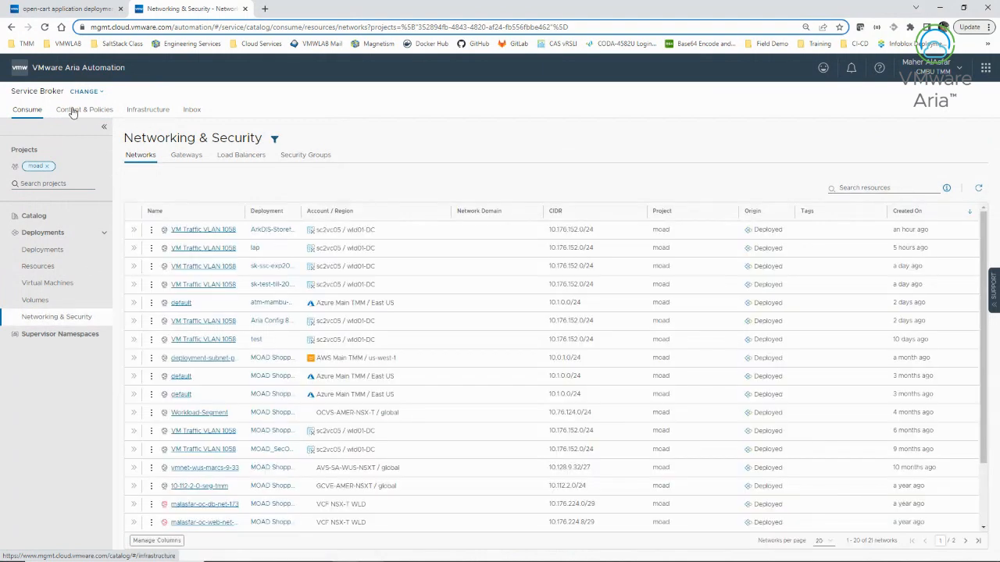
{"action": "left_click", "coordinate": [74, 113]}
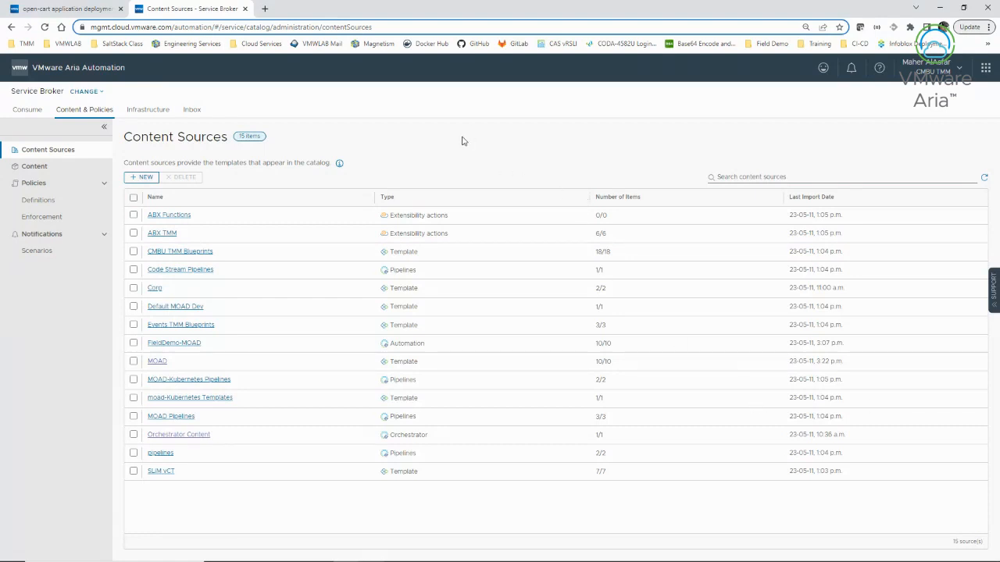
Switch to the VMware Aria Automation presentation in PowerPoint and start the slide show from slide 7, "Join us for the next session".
{"action": "mouse_move", "coordinate": [730, 559]}
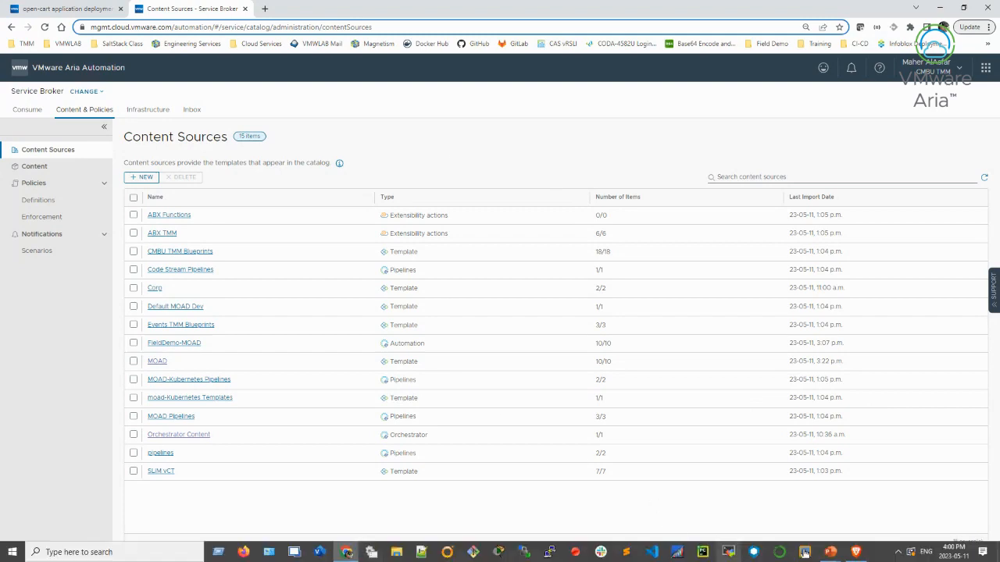
{"action": "mouse_move", "coordinate": [830, 552]}
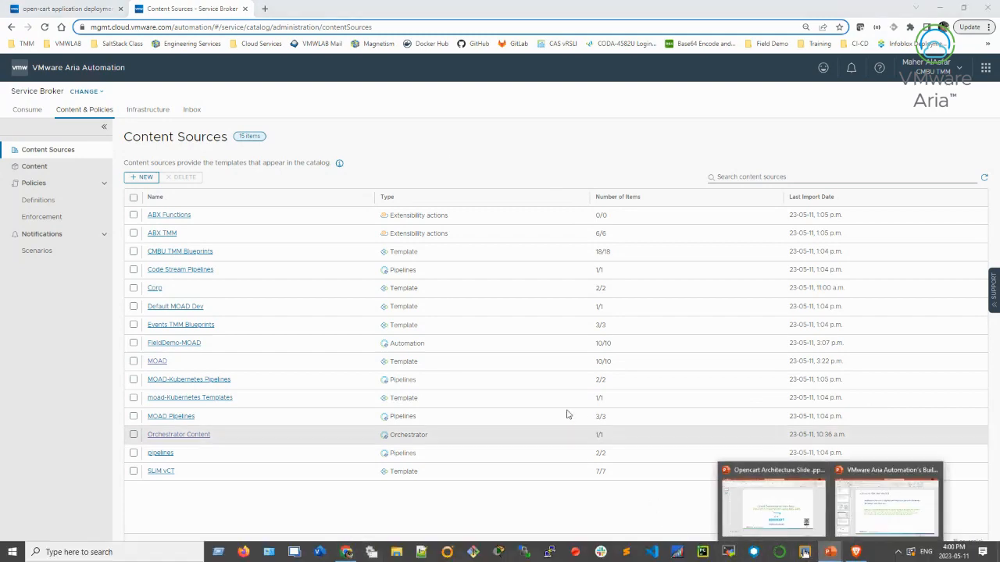
{"action": "left_click", "coordinate": [874, 522]}
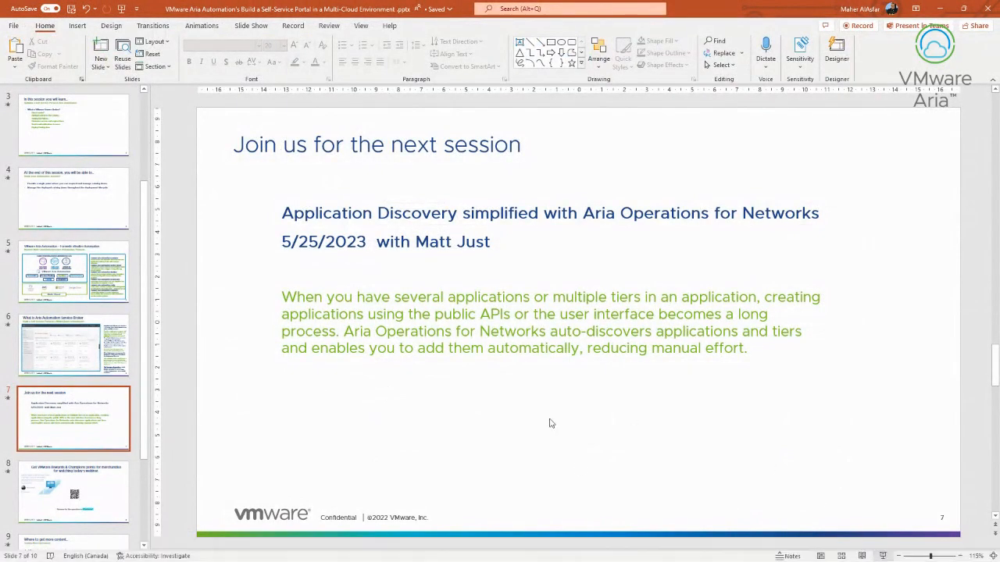
{"action": "key", "text": "shift+F5"}
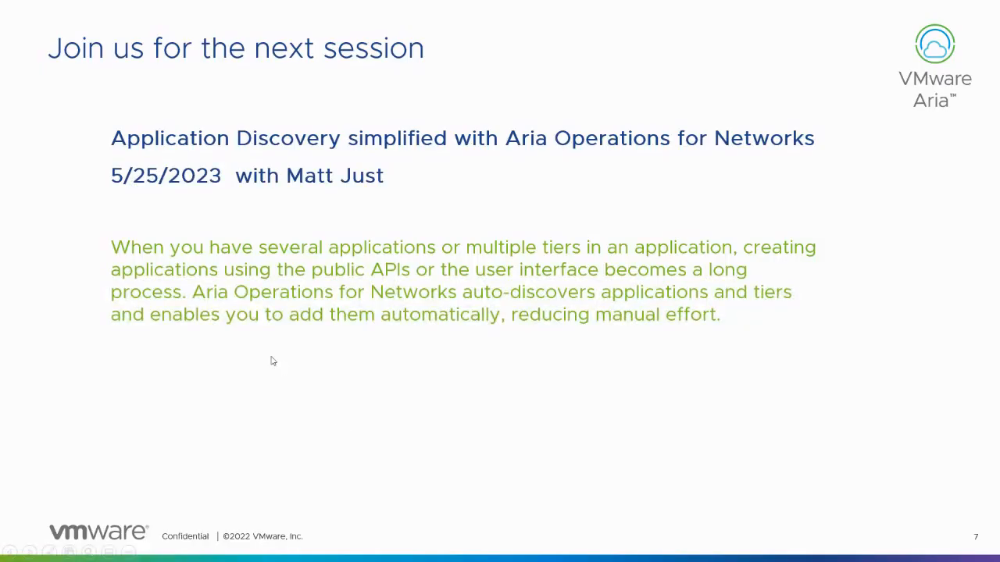